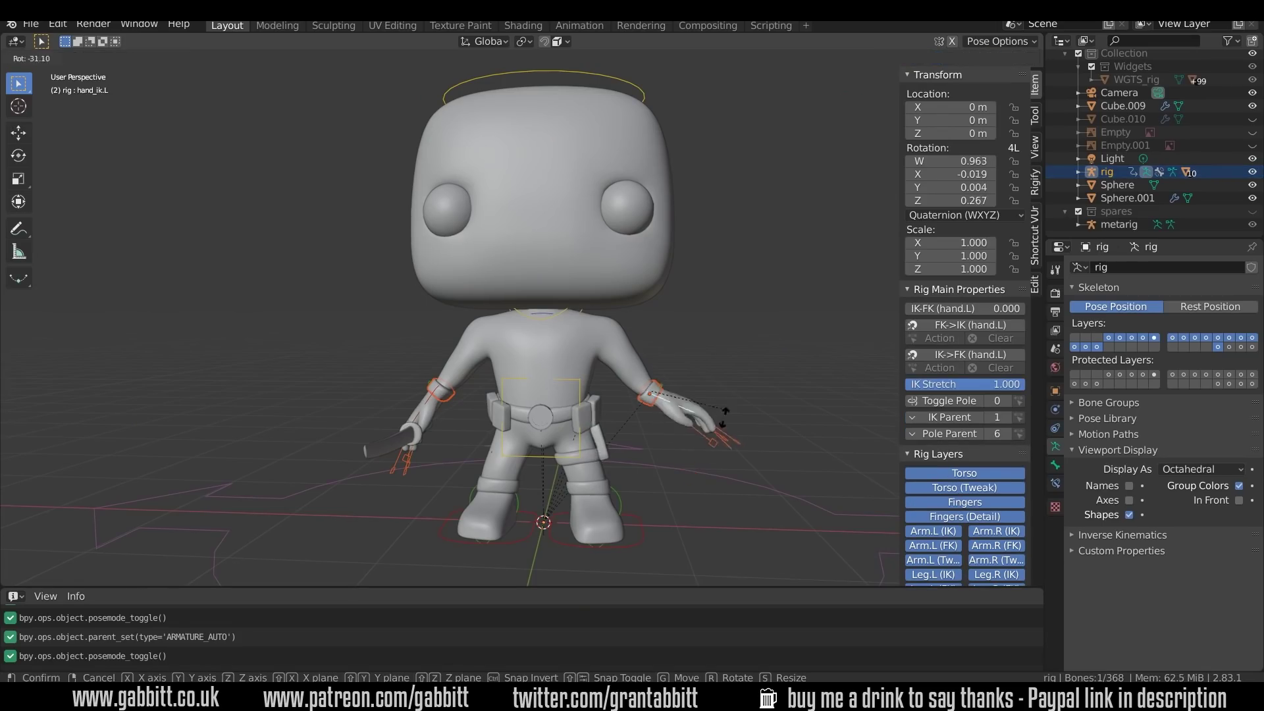
Leave the left hand rotation and set the rig to display in front of the character mesh
mouse_move(687, 429)
middle_down()
mouse_move(599, 376)
mouse_move(590, 403)
middle_up()
click(1238, 500)
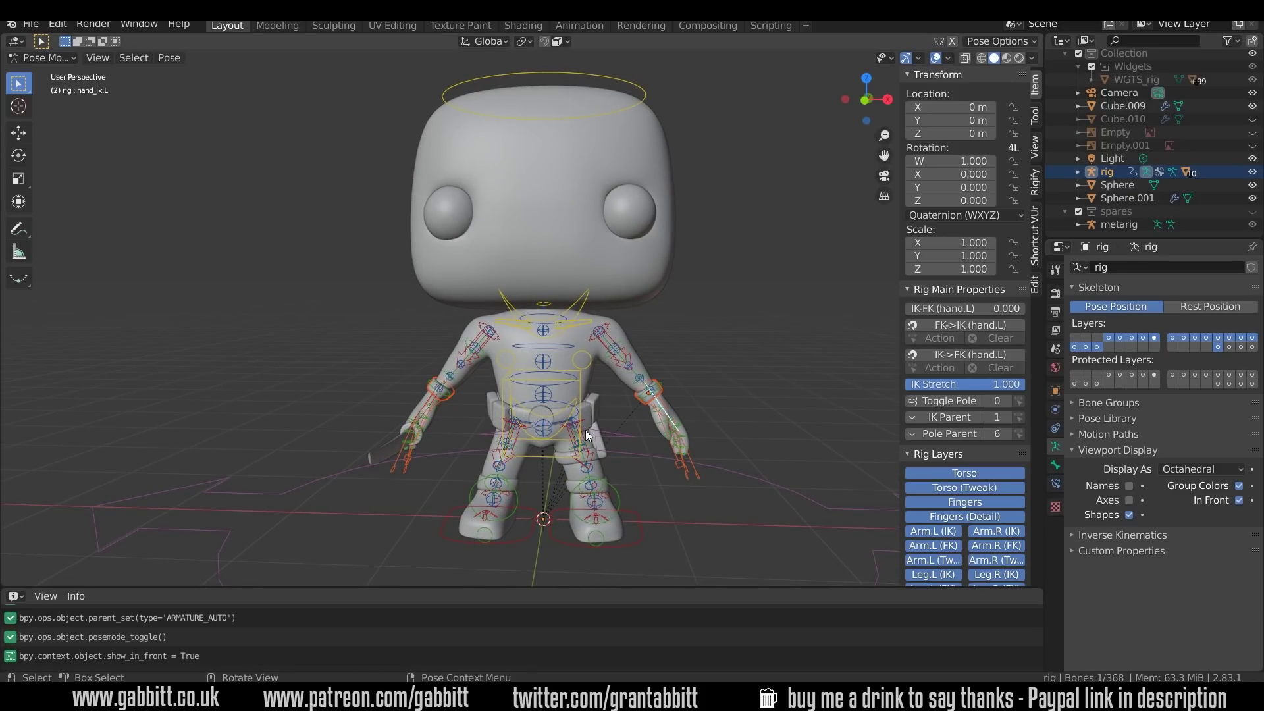
Try moving and rotating the head control of the rig
click(642, 104)
key(g)
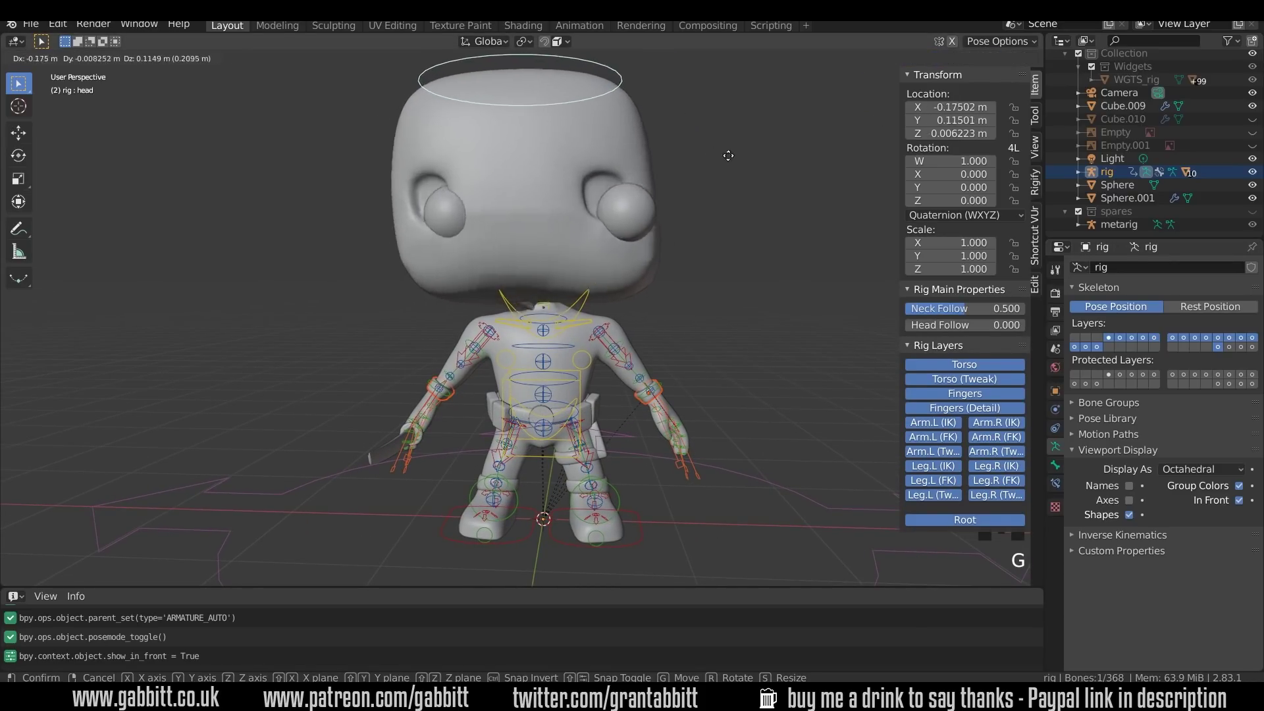
key(r)
key(Escape)
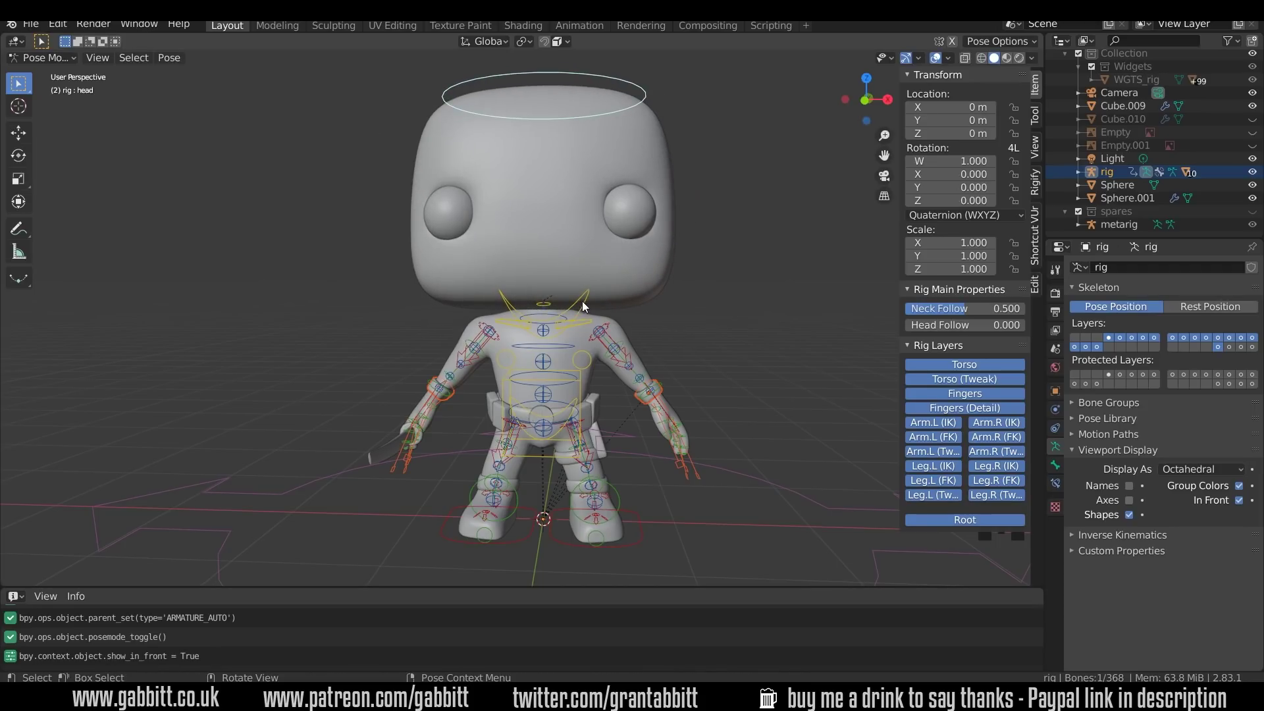
Try rotating the left shoulder control and the hips control
shift+click(581, 302)
key(r)
click(580, 395)
click(576, 400)
key(r)
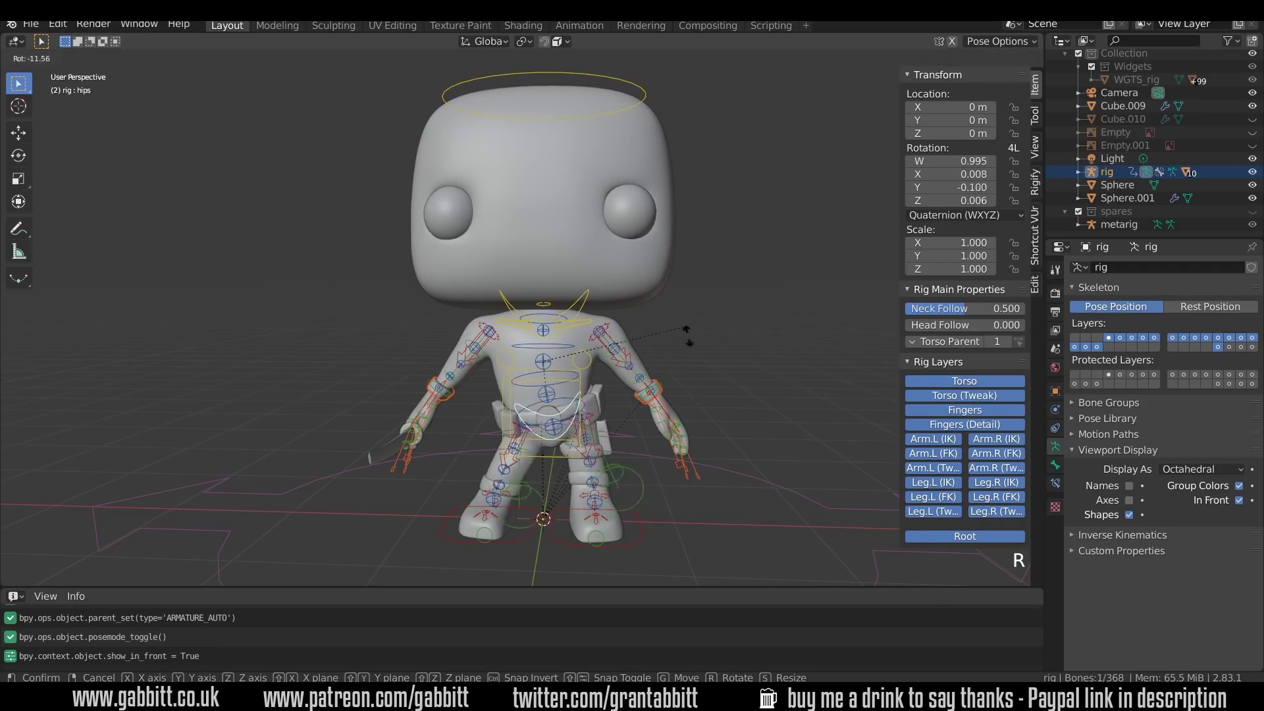
key(Escape)
Try moving the left foot IK control
click(638, 512)
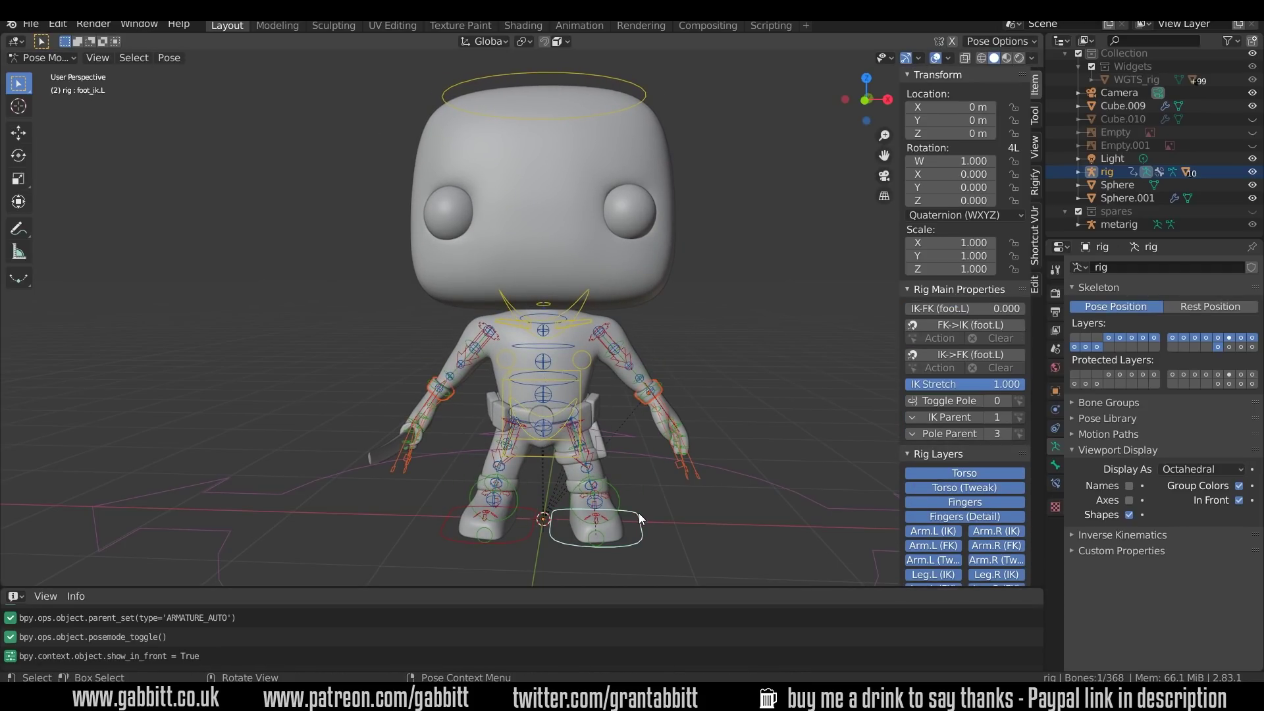
key(g)
key(Escape)
Try rotating the left foot's heel control about its local Y axis
middle_drag(641, 501, 579, 500)
click(564, 524)
key(r)
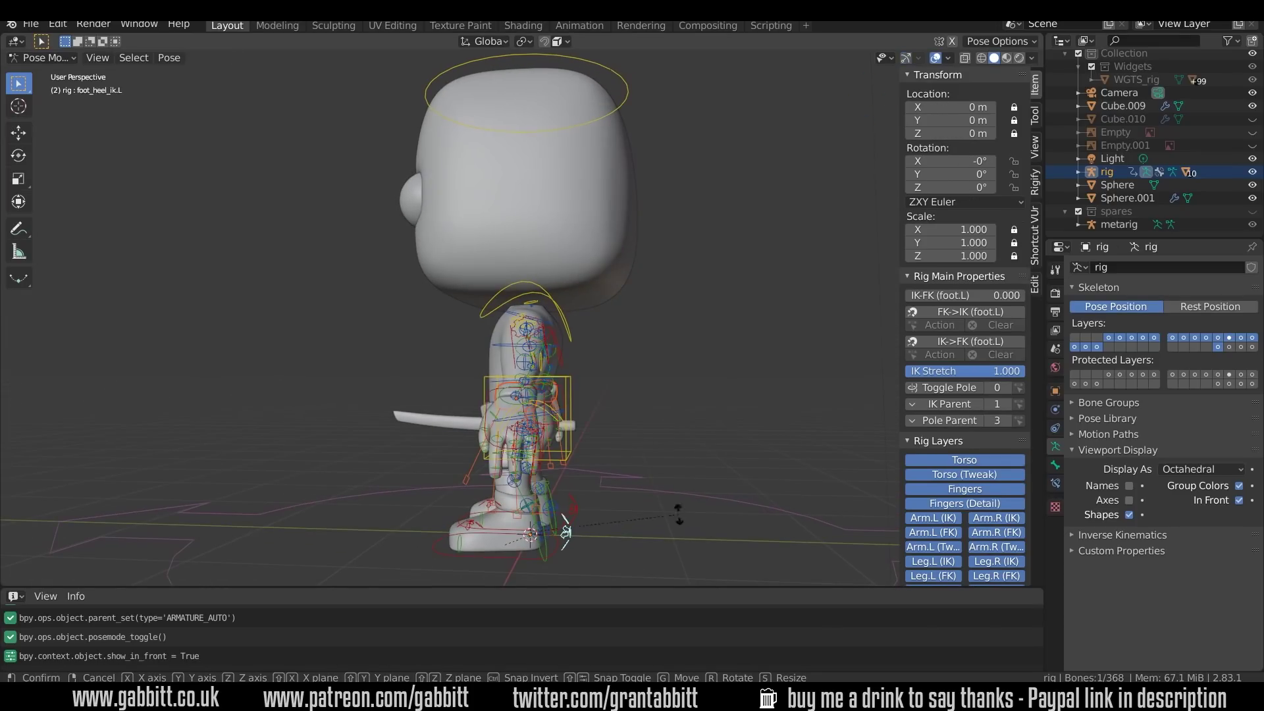
key(KP_1)
key(y)
key(y)
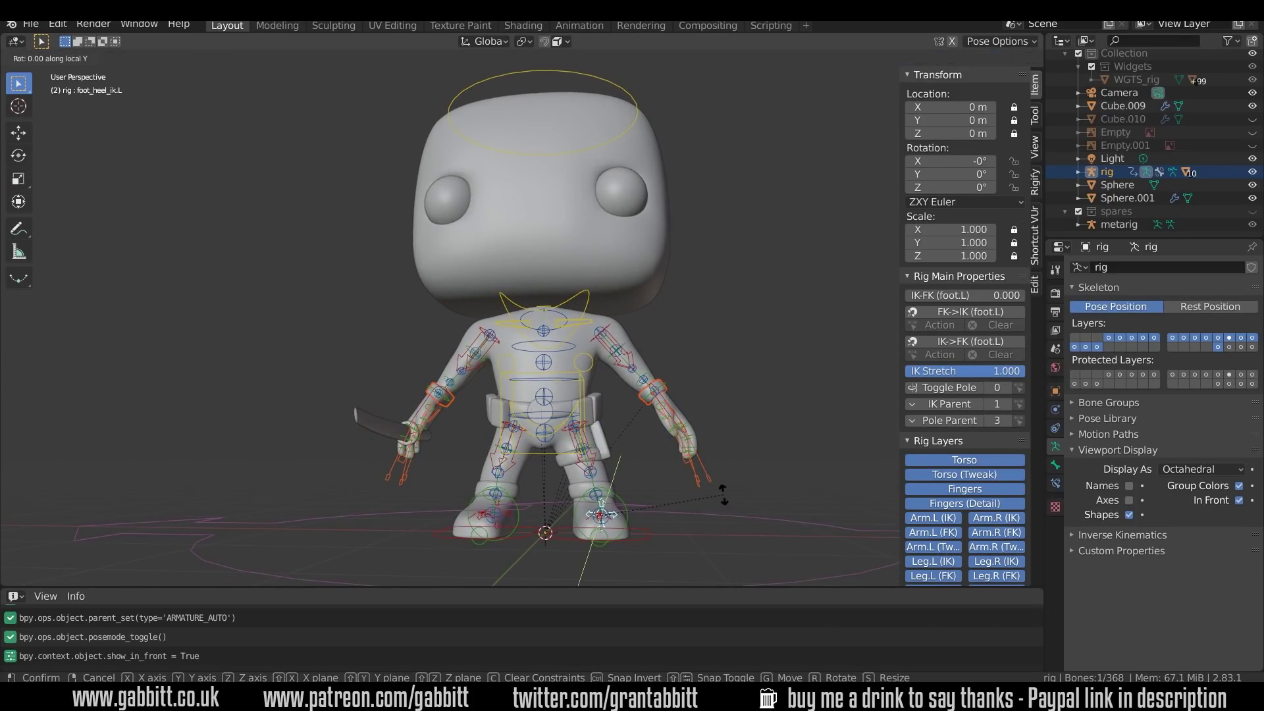
key(Escape)
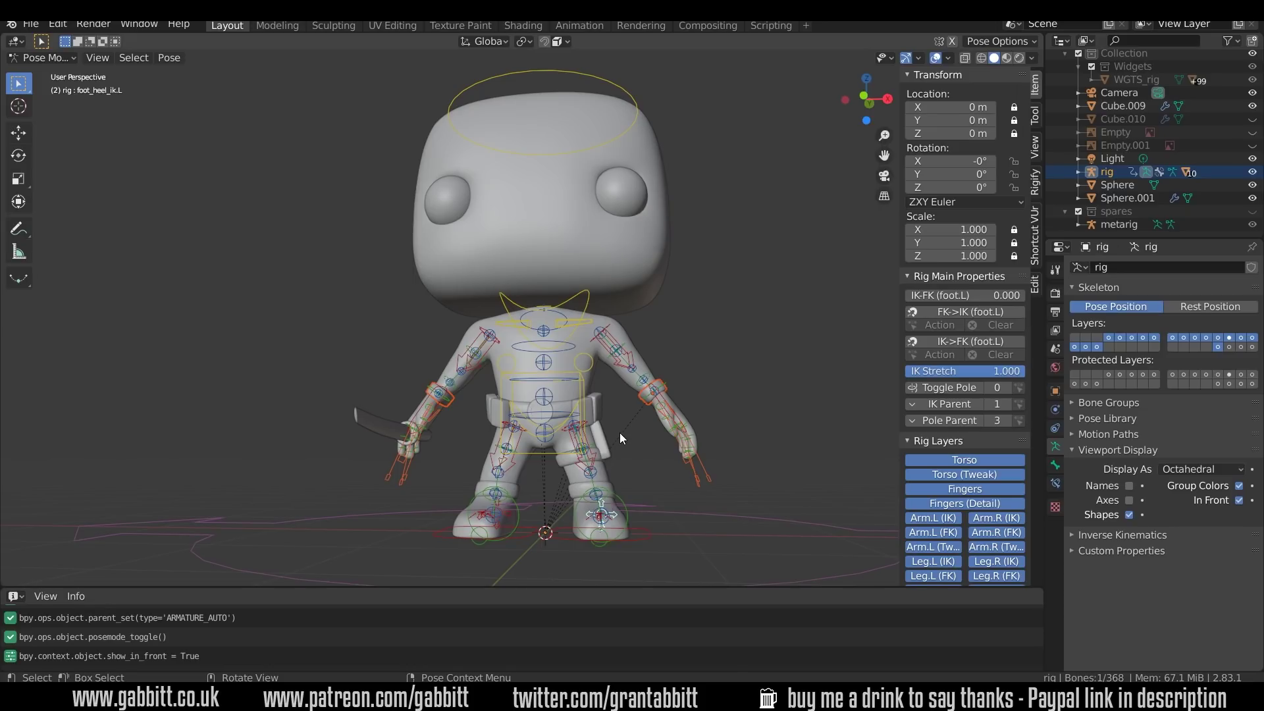
Try moving the left hand IK control and the torso control
click(653, 393)
middle_drag(655, 398, 662, 423)
key(g)
right_click(695, 431)
click(579, 394)
key(g)
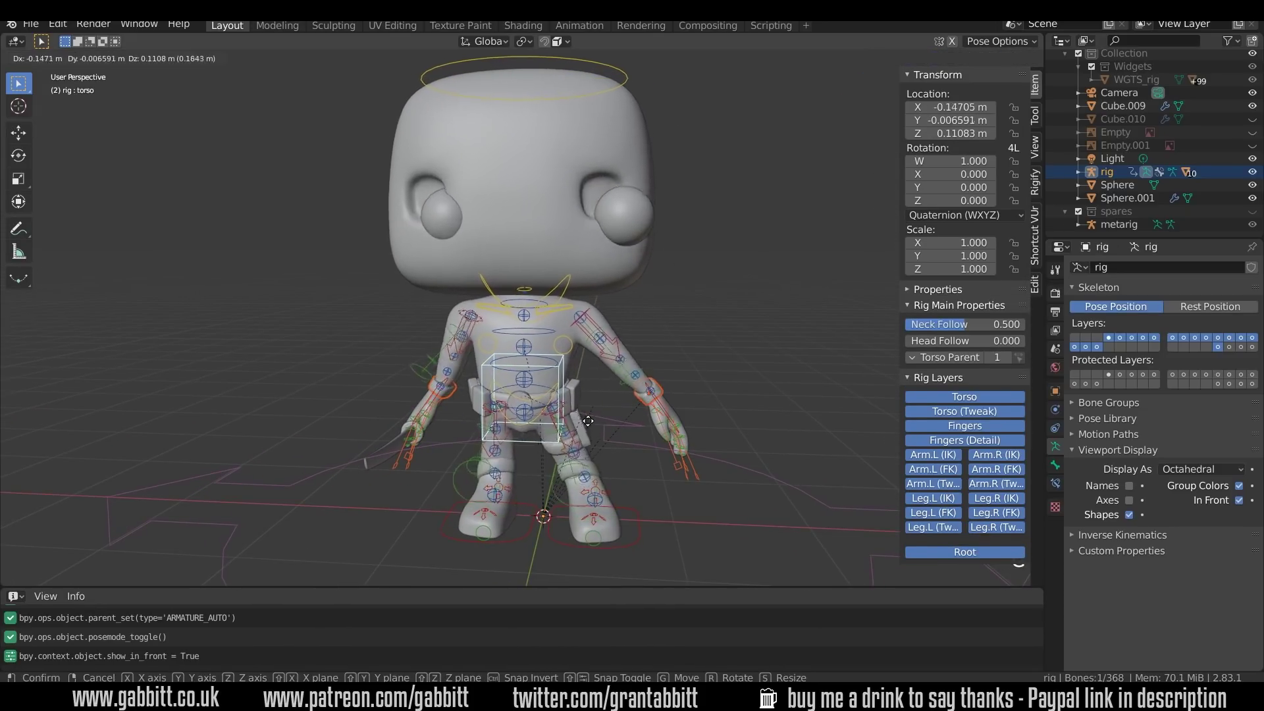
right_click(598, 444)
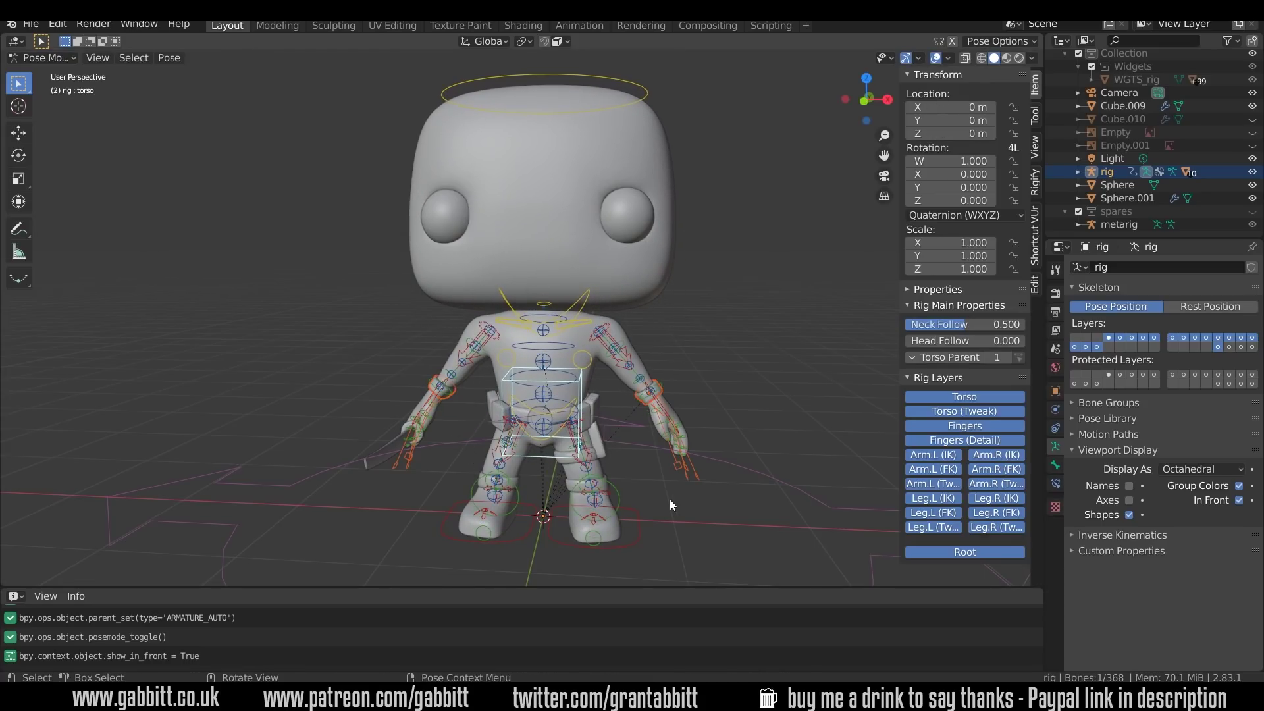
Curl the left ring finger by scaling its master control to about 0.69
click(609, 515)
middle_drag(662, 495, 631, 495)
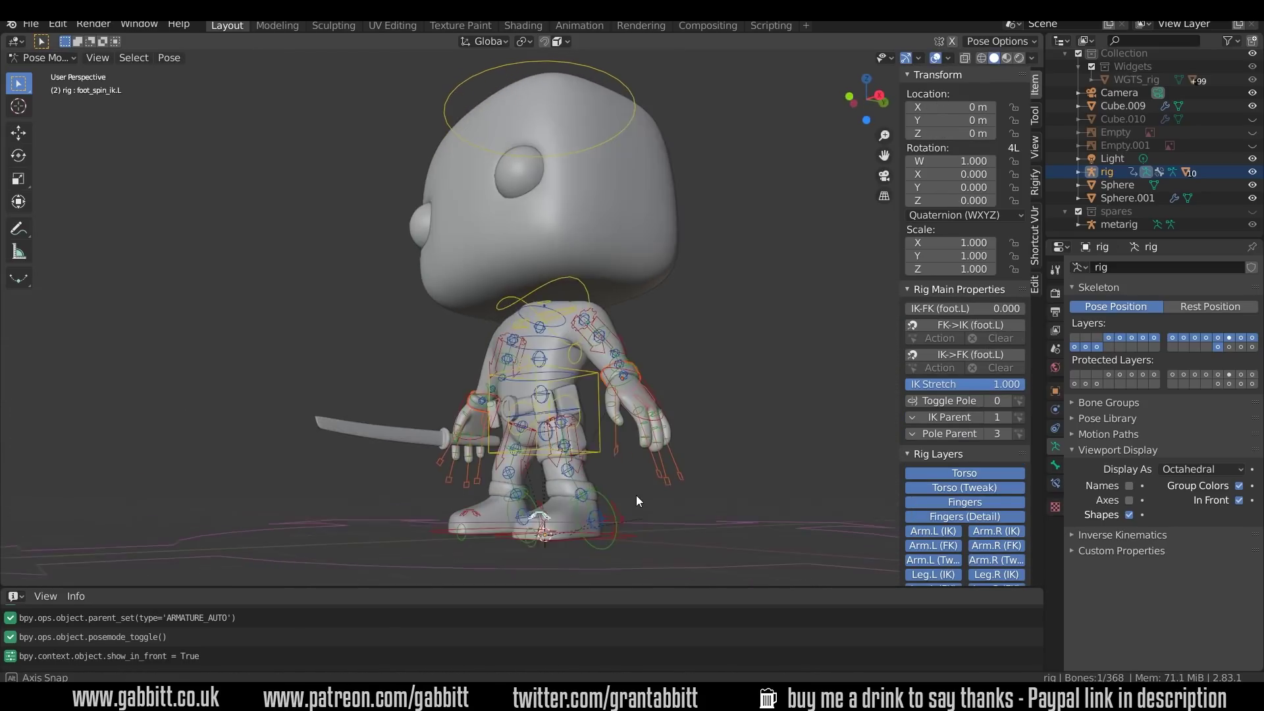
scroll(678, 465, up, 4)
click(622, 451)
scroll(614, 453, up, 2)
key(s)
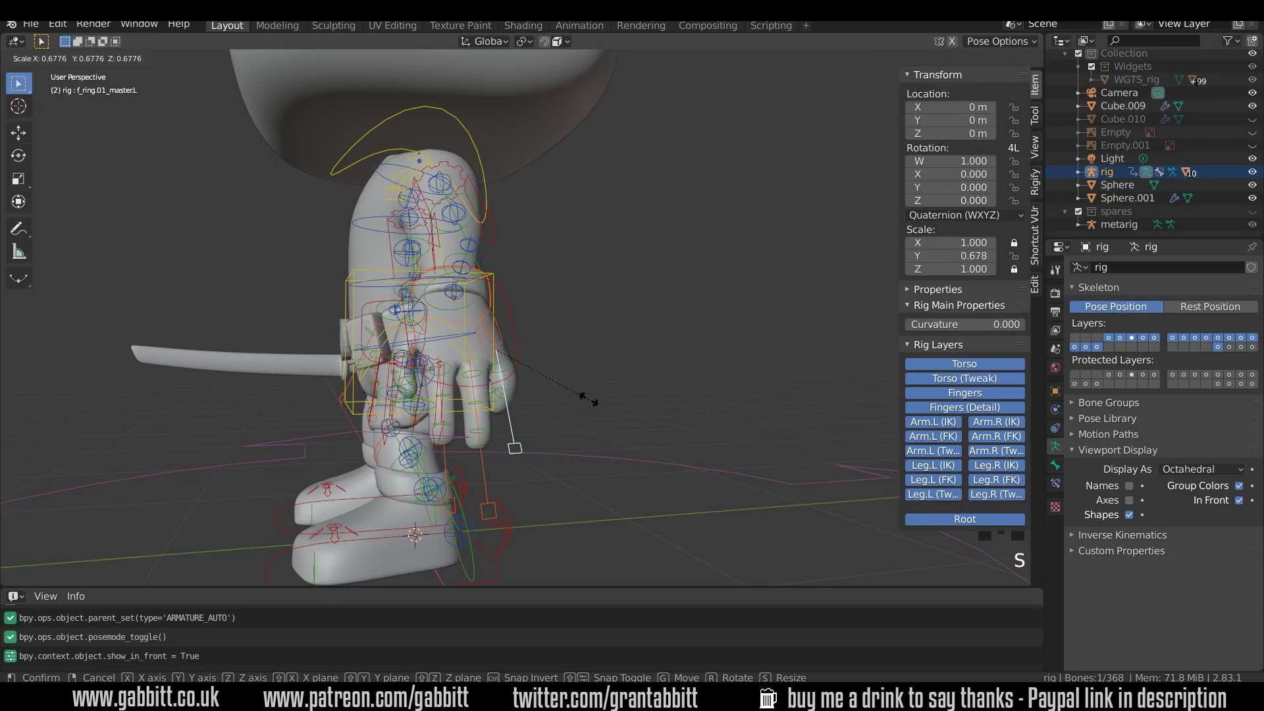
click(589, 401)
Add a neighbouring finger control of the left hand to the selection and scale it to about 0.70
middle_drag(537, 420, 304, 369)
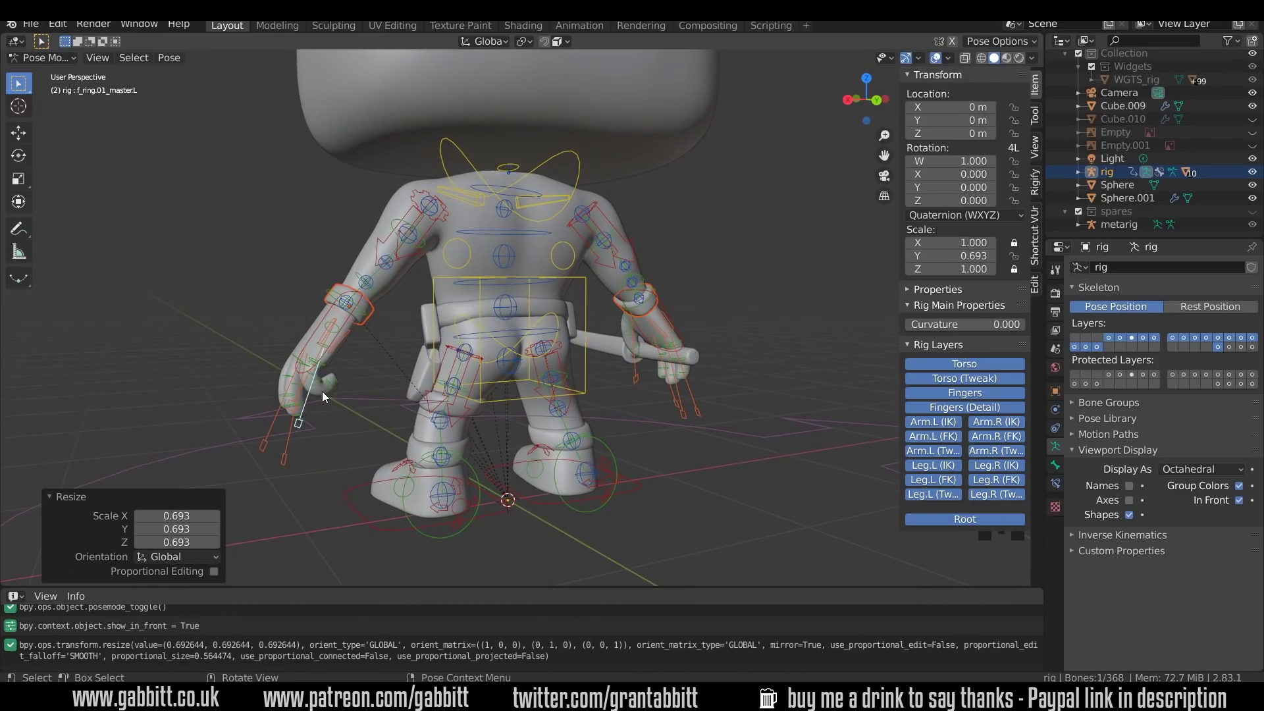
shift+click(317, 444)
middle_drag(318, 411, 343, 431)
key(s)
click(306, 412)
Extend the selection to three left finger controls and rotate them about their local X axis
shift+click(345, 433)
key(r)
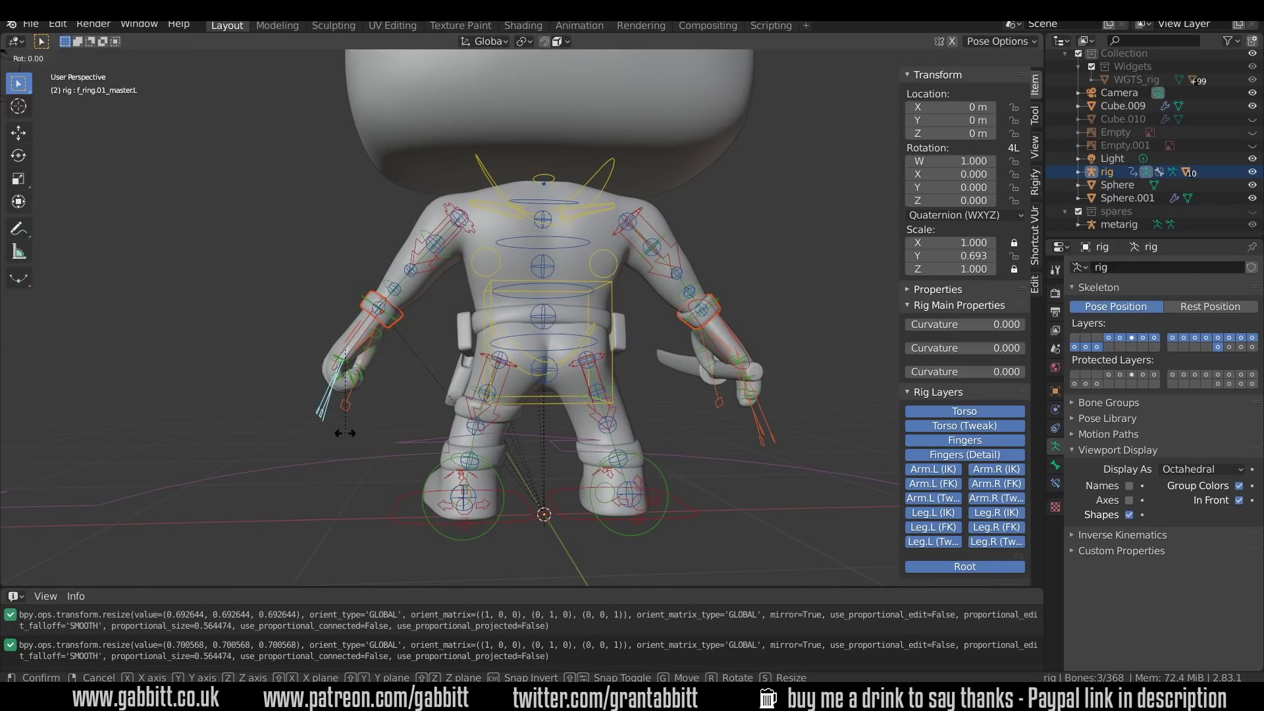
key(x)
key(x)
click(335, 389)
Pose another finger by scaling and rotating its control
middle_drag(334, 390, 550, 385)
scroll(551, 386, up, 3)
scroll(550, 385, down, 3)
click(773, 437)
key(s)
click(769, 428)
key(r)
click(711, 421)
middle_drag(710, 421, 626, 406)
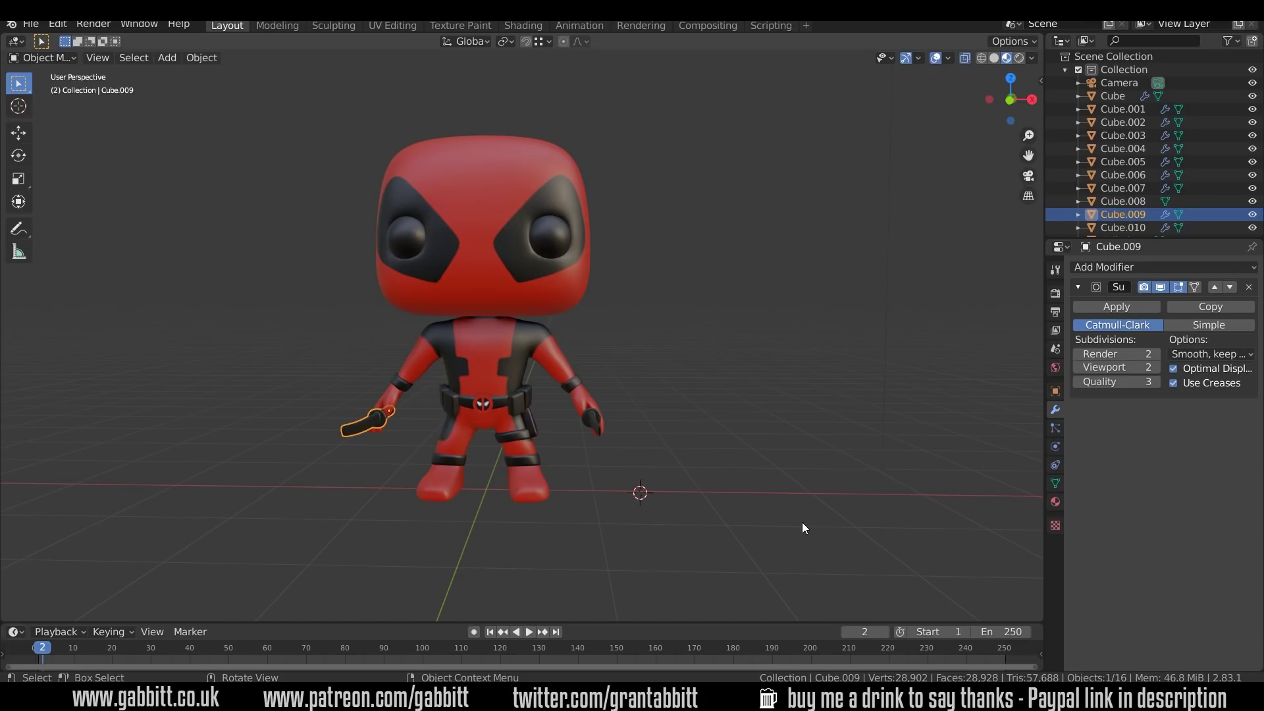
Select the coloured character's body mesh and check its scale values
click(824, 381)
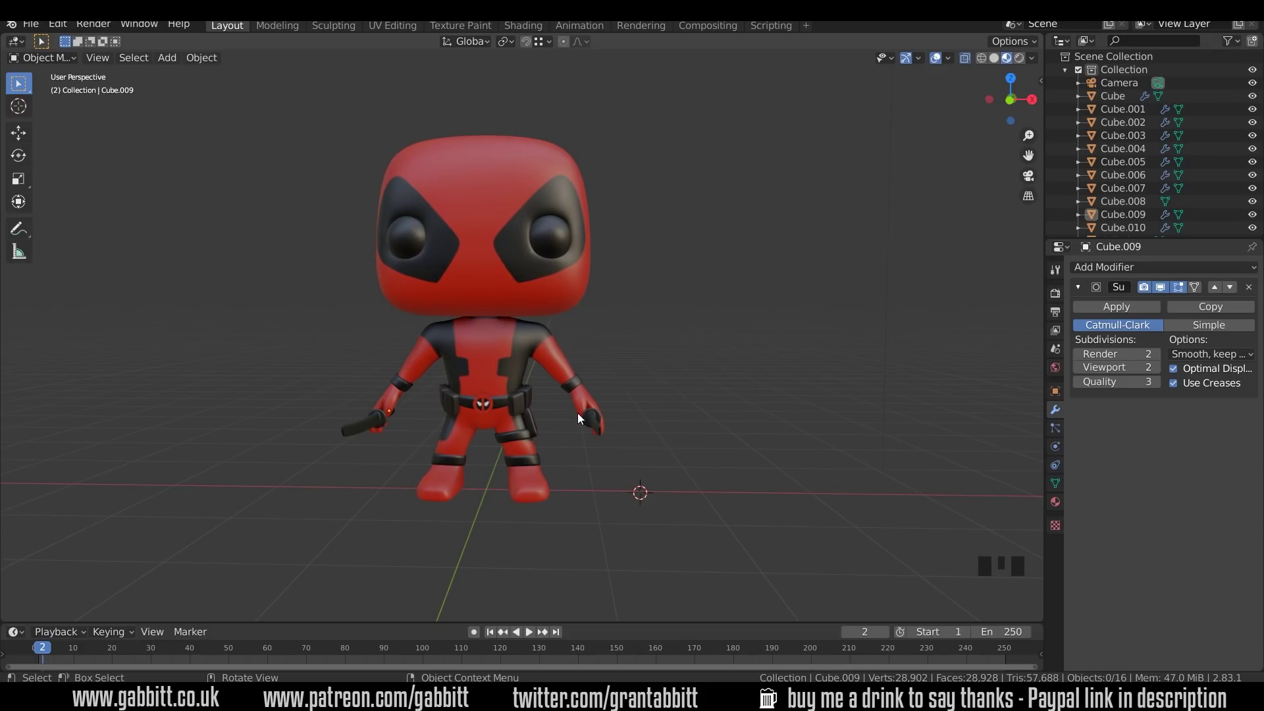
click(460, 375)
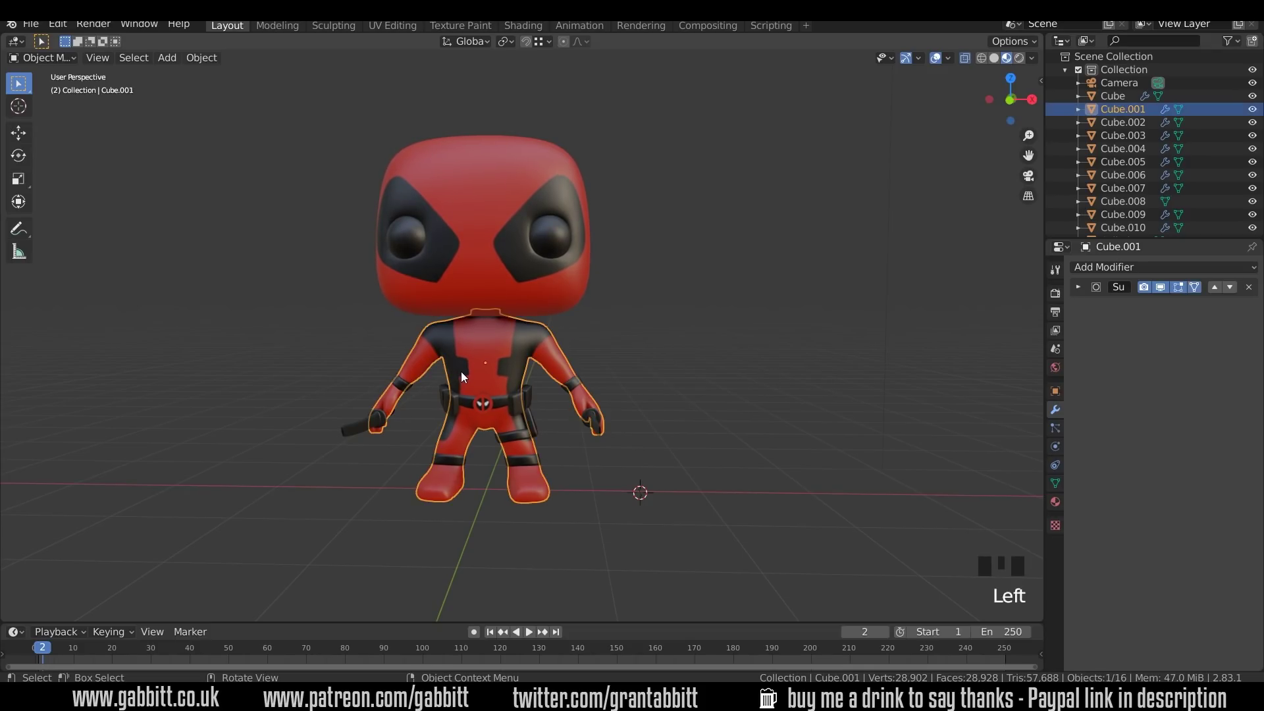
key(n)
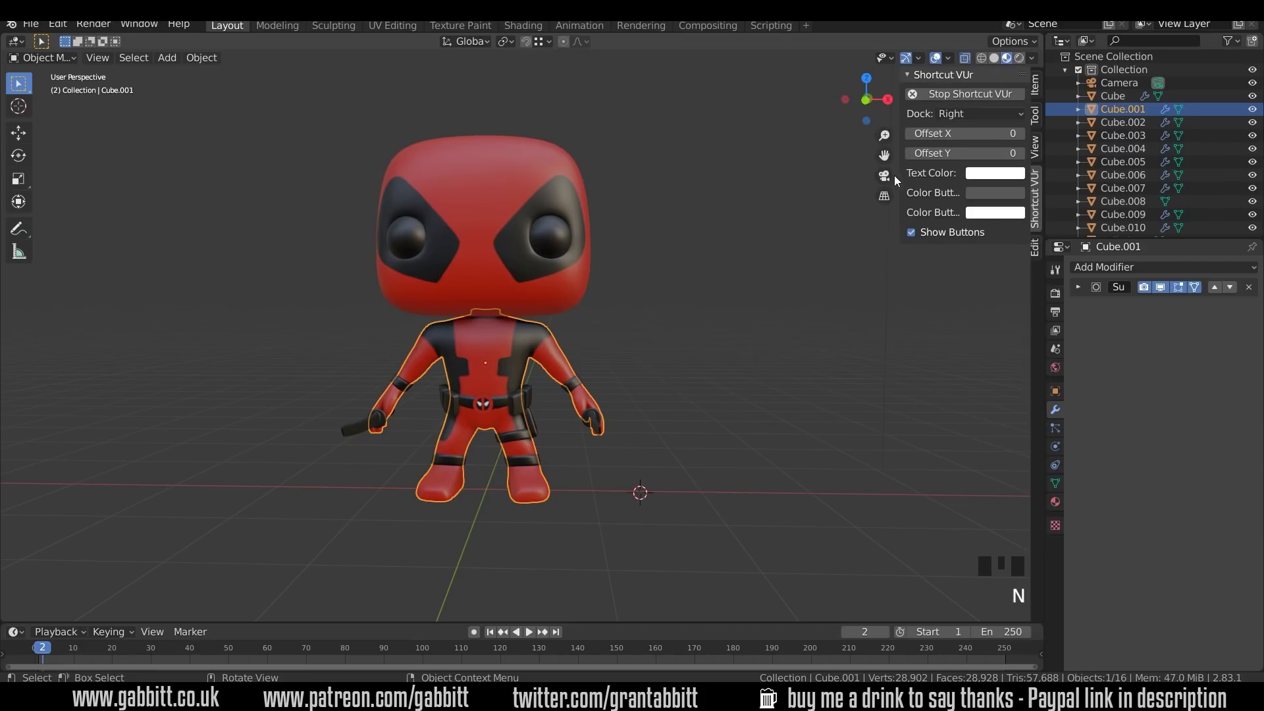
click(1035, 87)
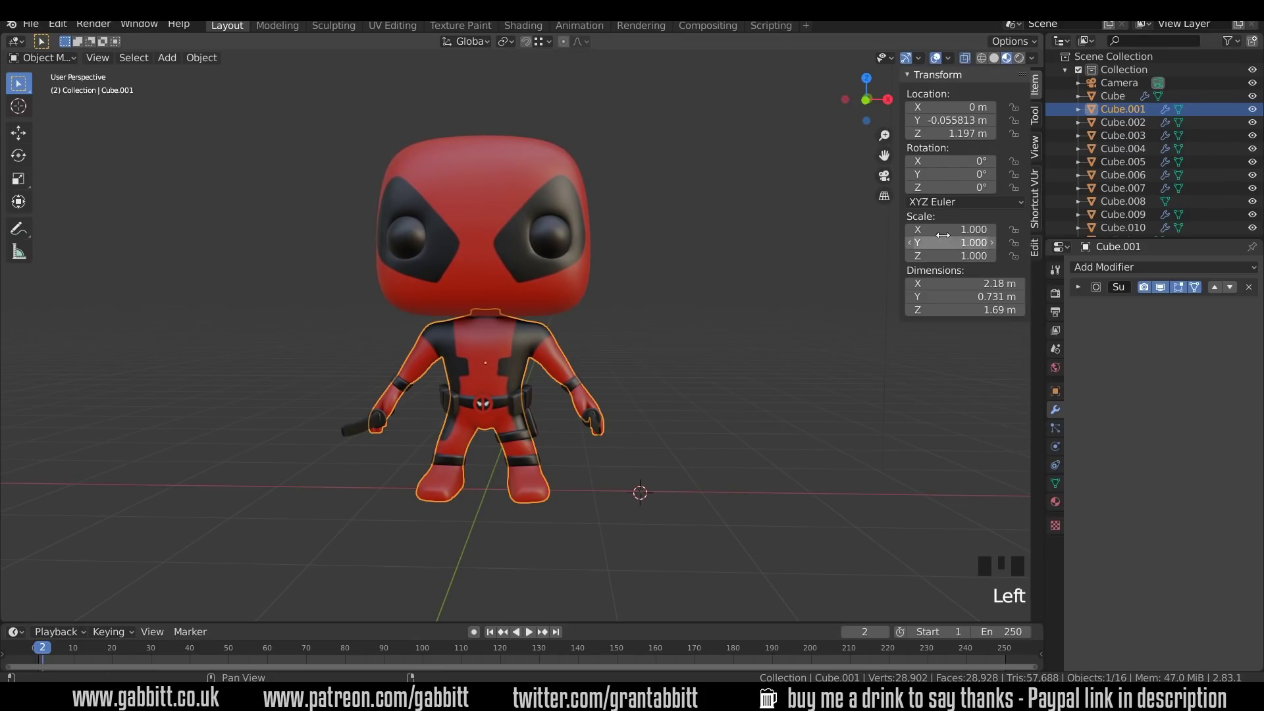
Apply the scale to the mirrored eyes
click(554, 240)
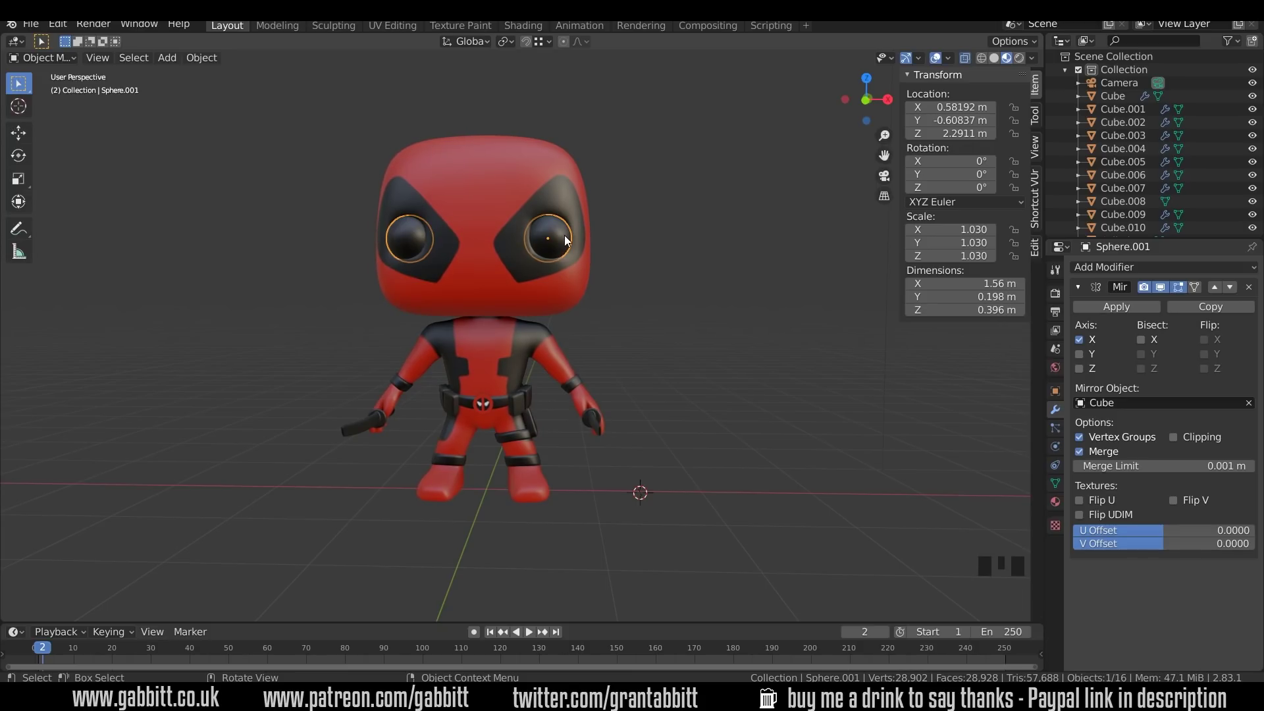
key(ctrl+a)
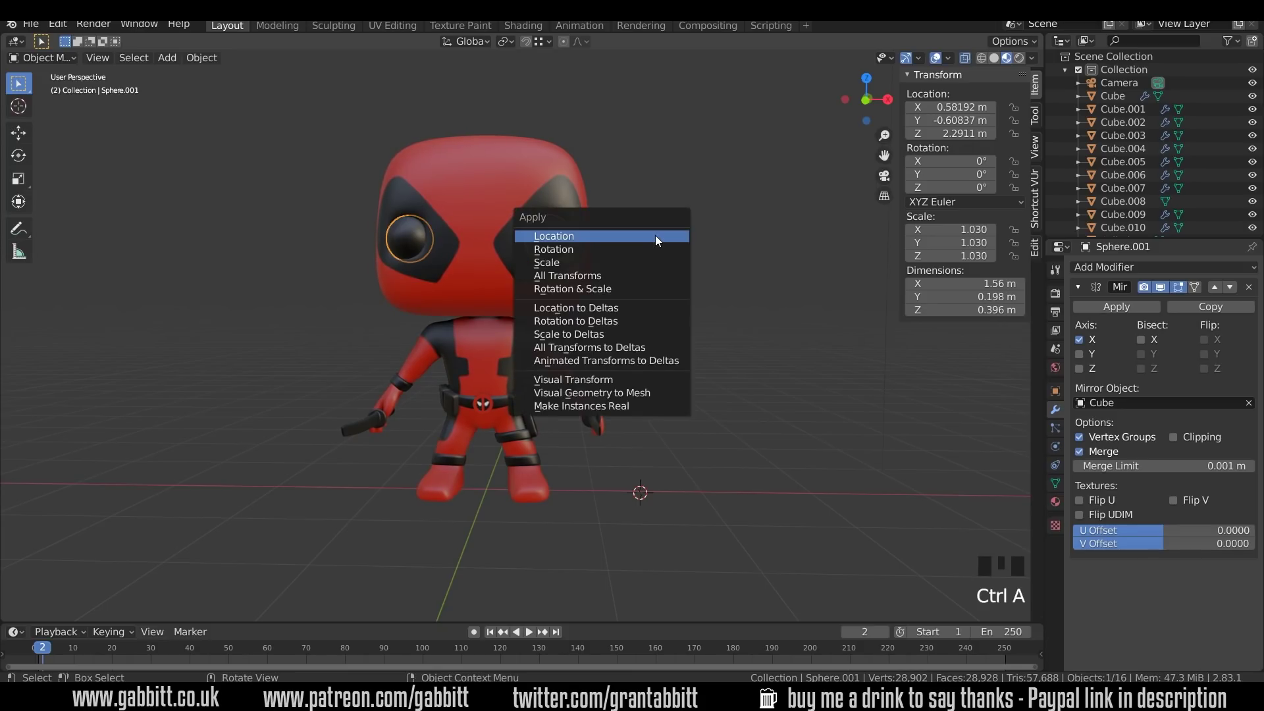
click(629, 258)
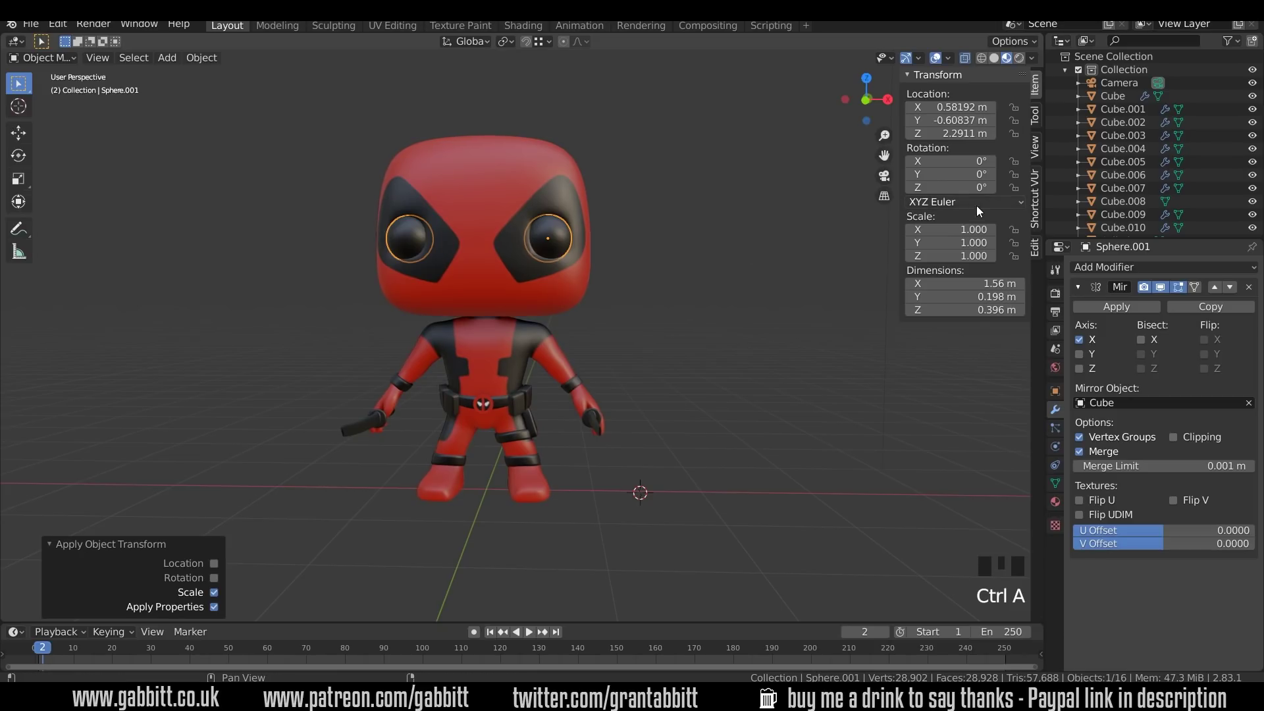
Apply the scale to the sword object and clear the selection
click(362, 431)
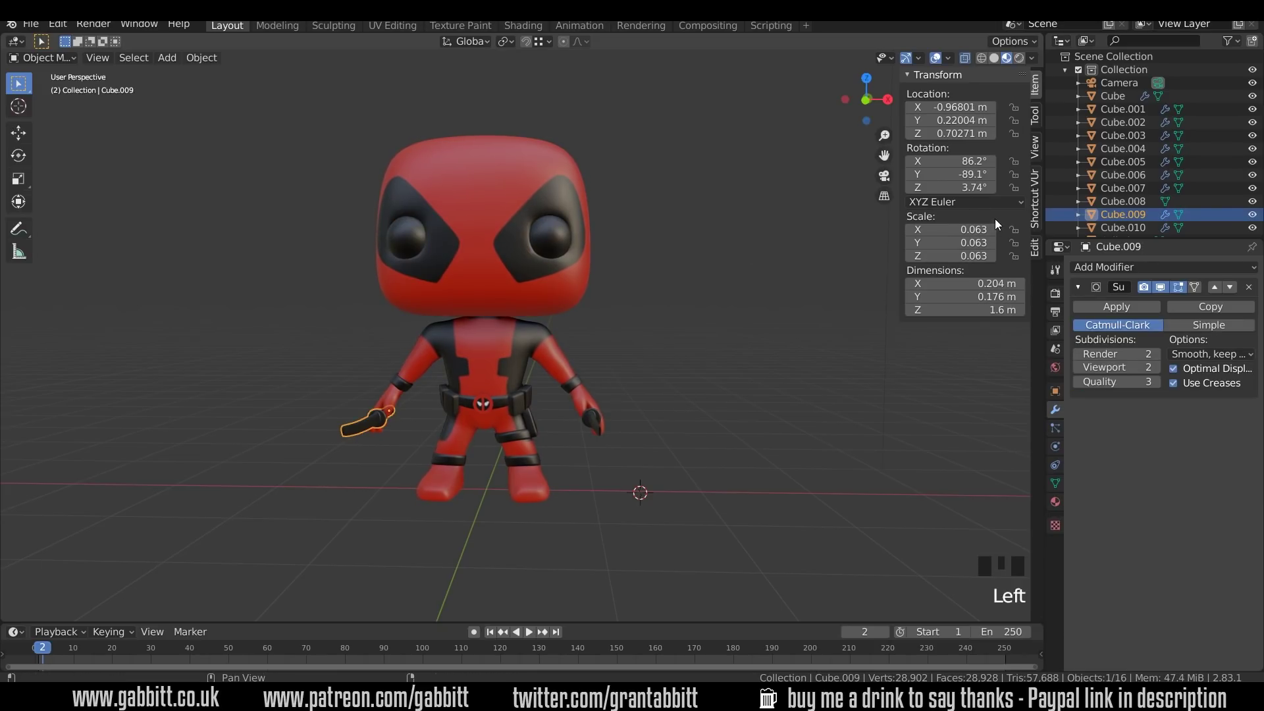
key(ctrl+a)
click(816, 278)
click(690, 338)
key(ctrl+a)
click(685, 339)
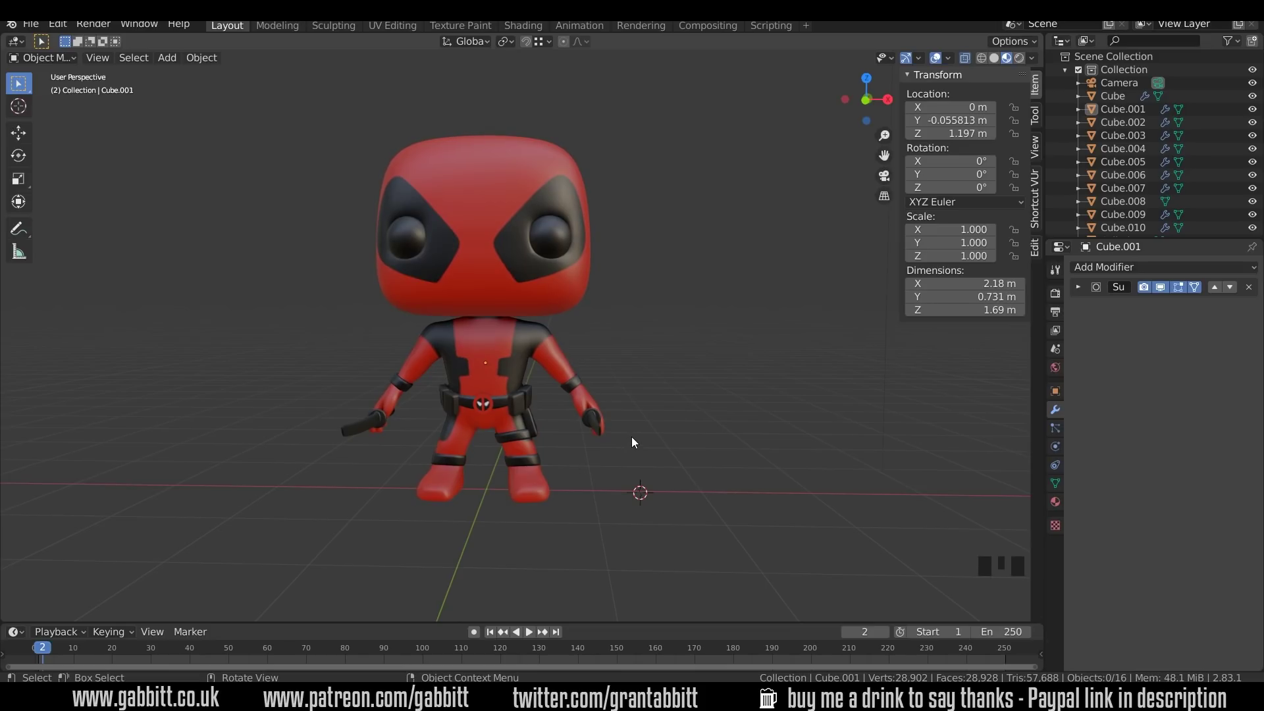
Snap the 3D cursor to the world origin and look at the character in front orthographic view
key(shift+s)
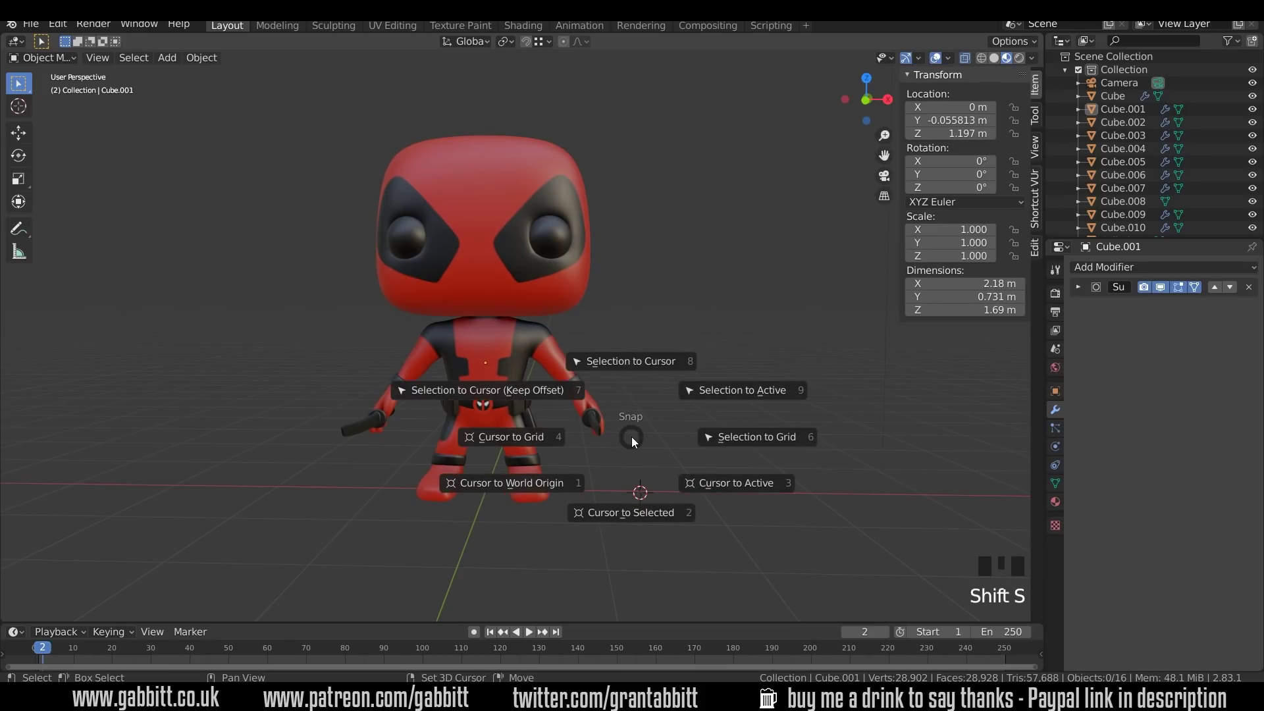
click(539, 486)
key(KP_1)
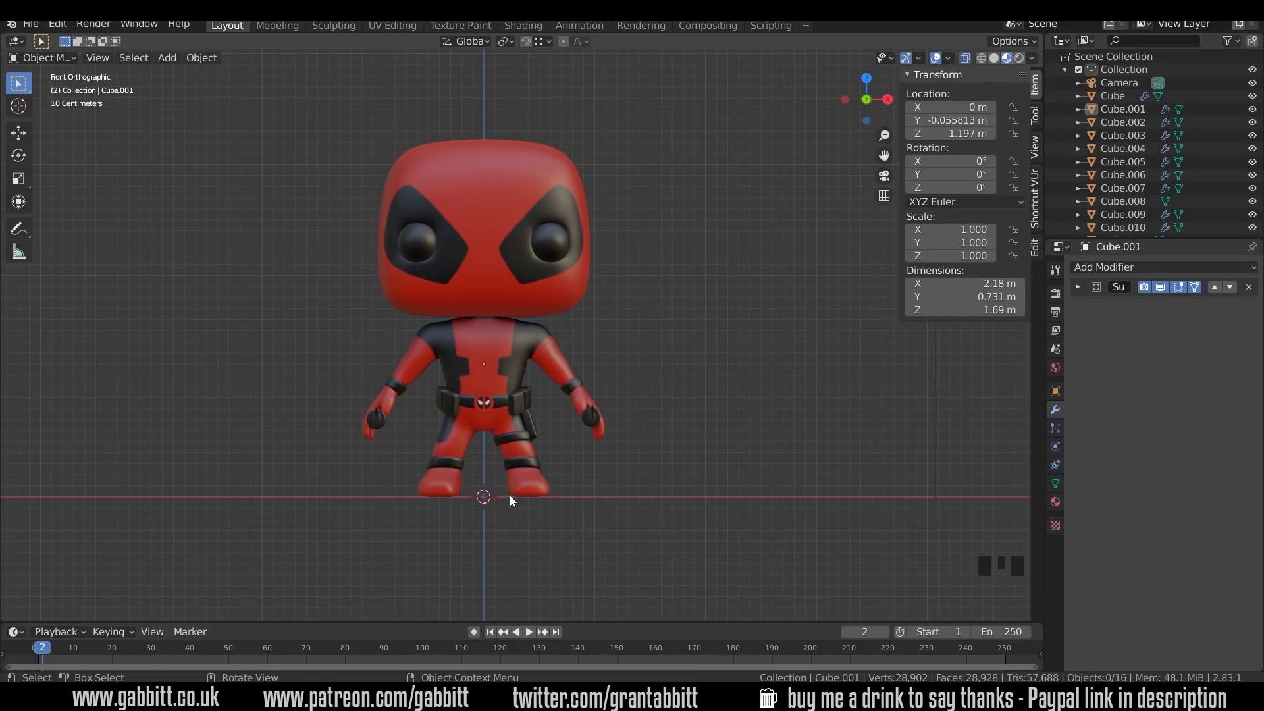
Edit the body mesh and add one edge loop near the sole of the character's left foot, with a slide factor of about -0.384
click(563, 497)
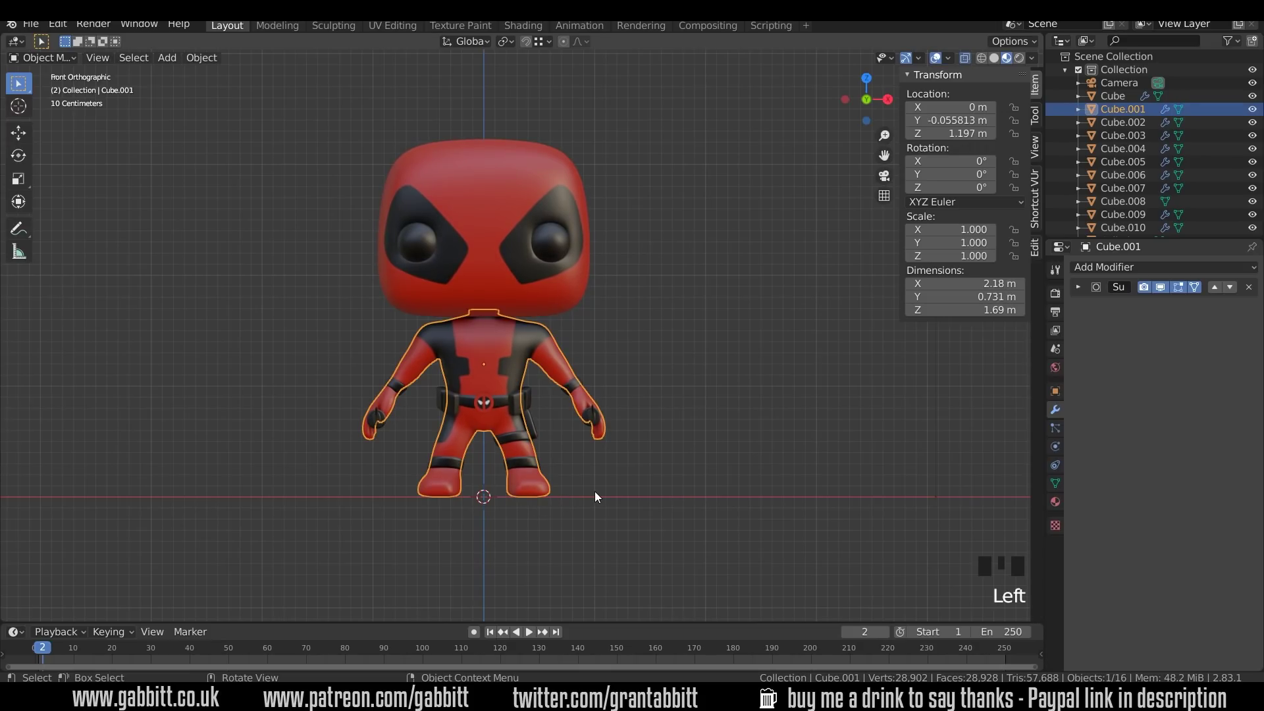
key(Tab)
shift+middle_drag(565, 528, 599, 501)
scroll(599, 500, up, 5)
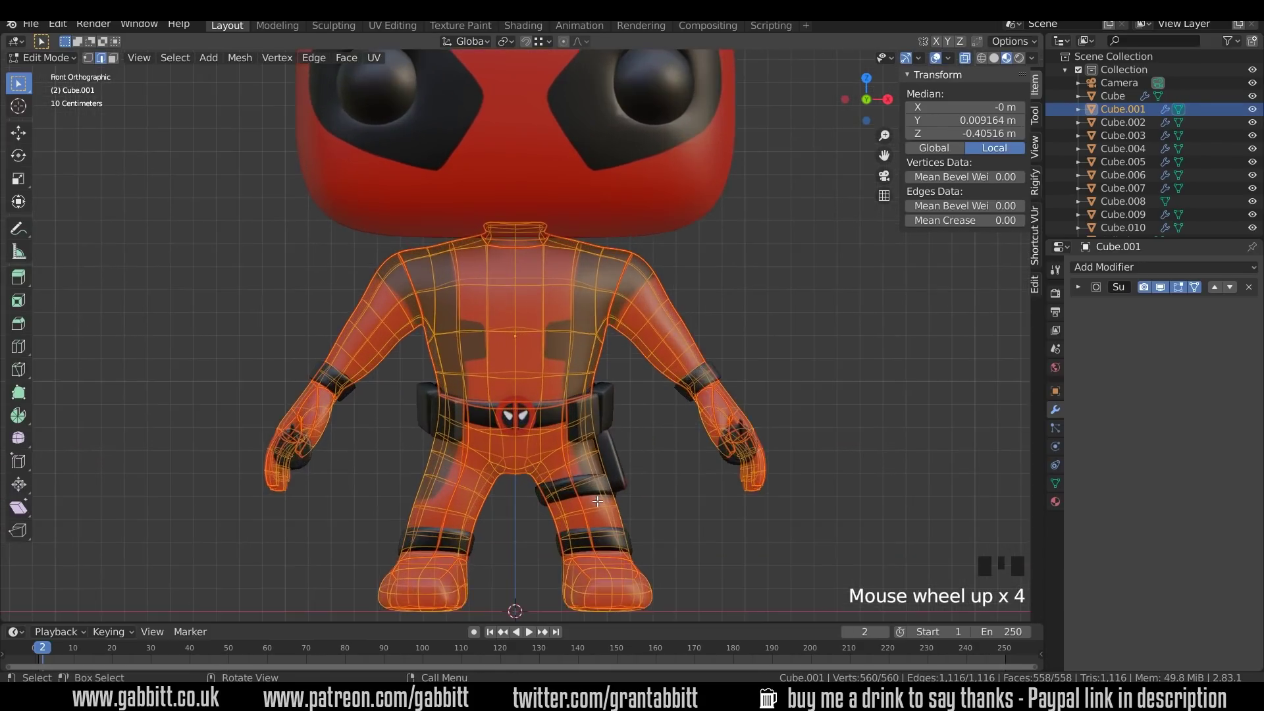
shift+middle_drag(671, 612, 680, 459)
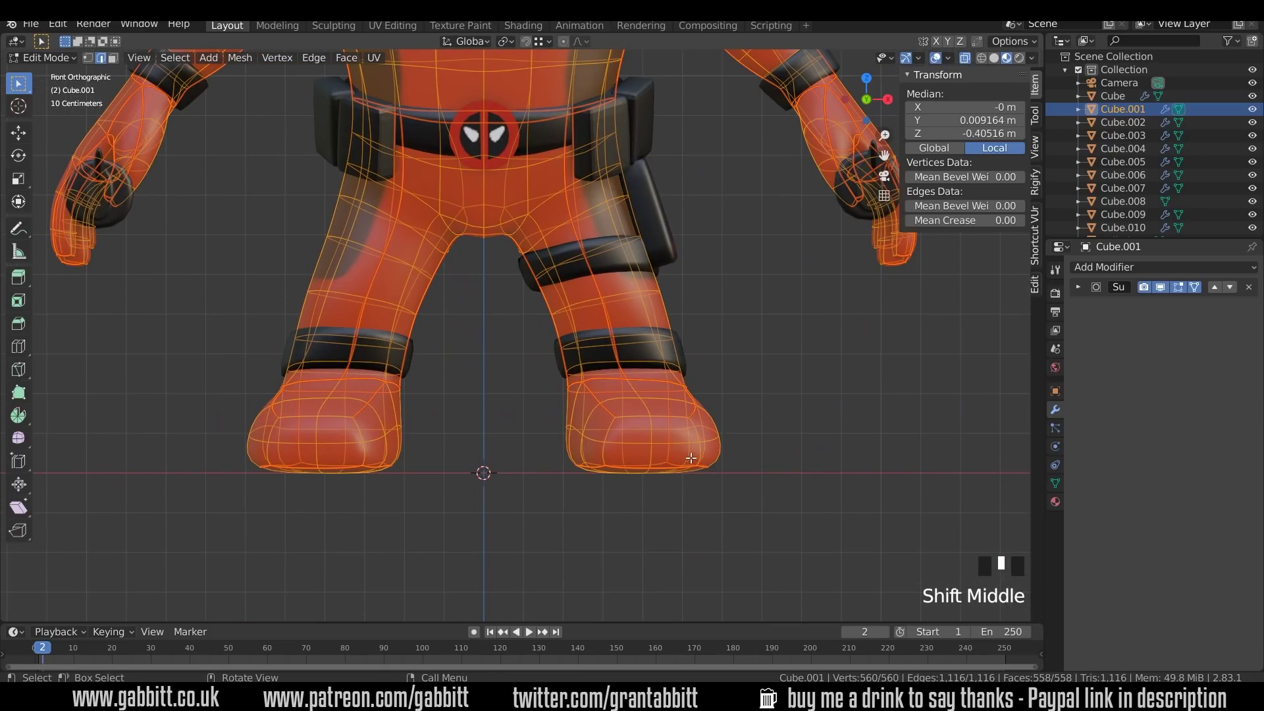
key(ctrl+r)
click(691, 460)
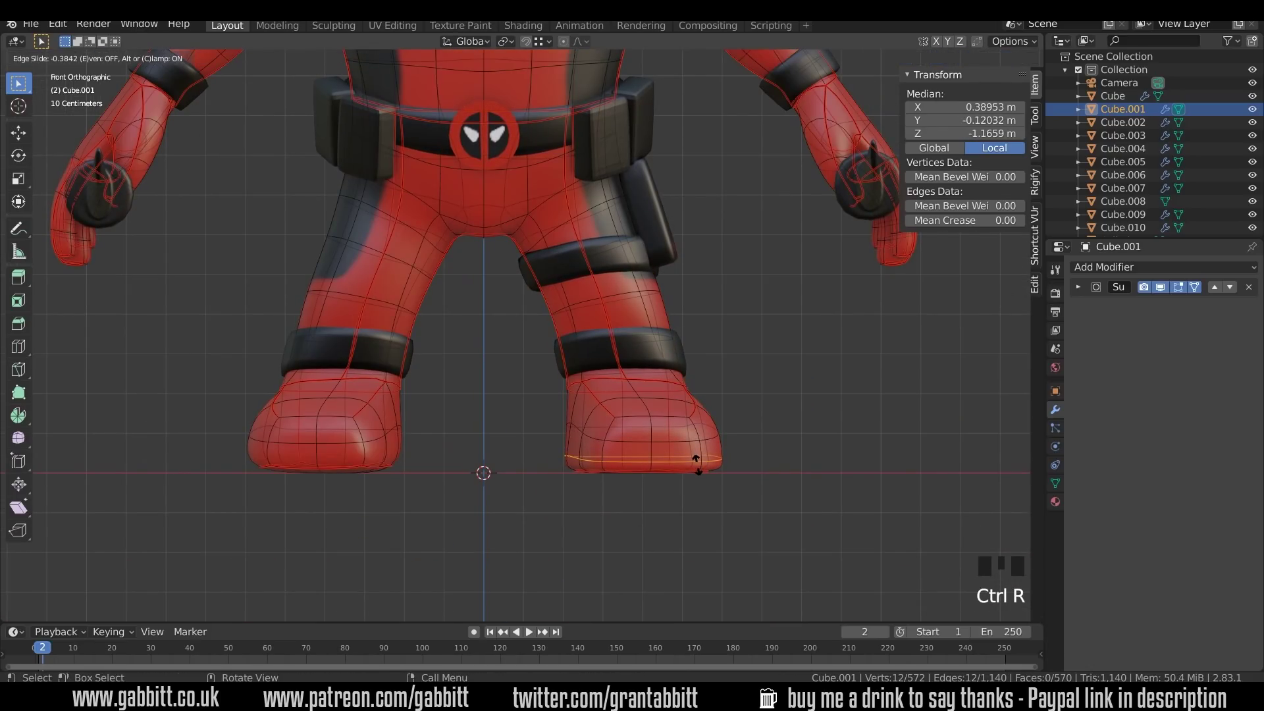
click(698, 464)
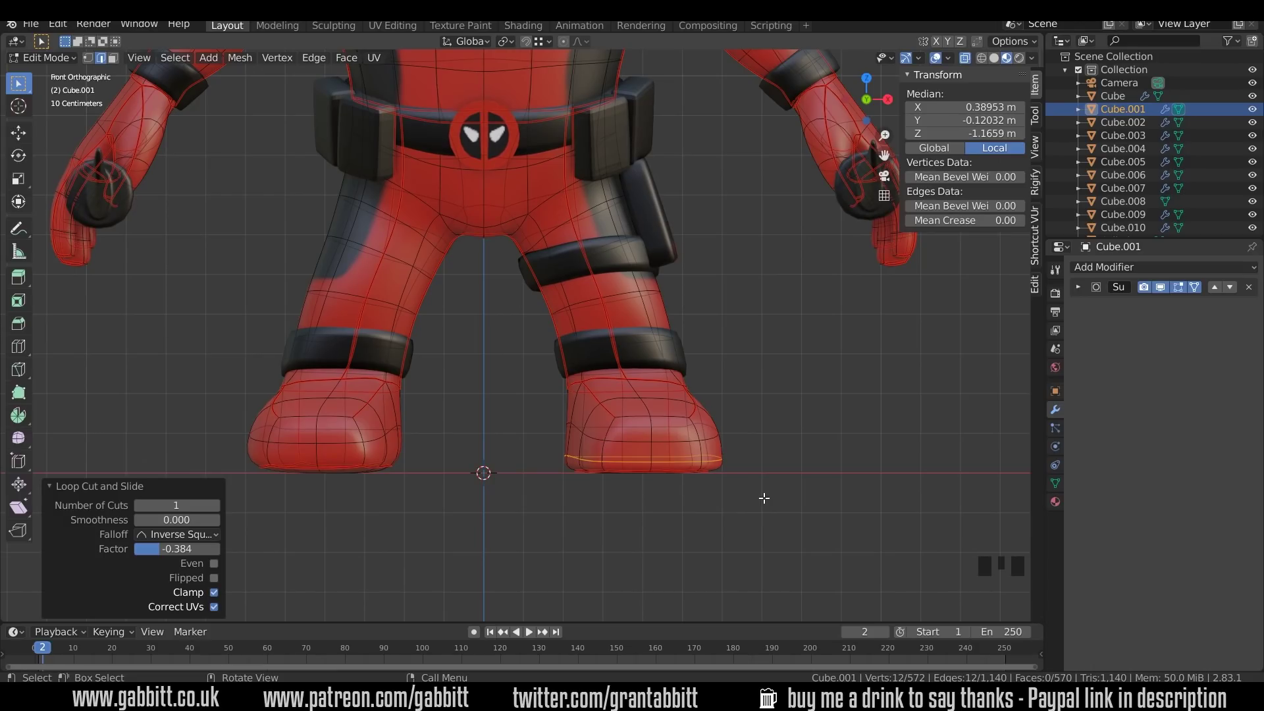
Add a matching edge loop near the sole of the character's right foot and return to Object Mode
key(ctrl+r)
click(364, 454)
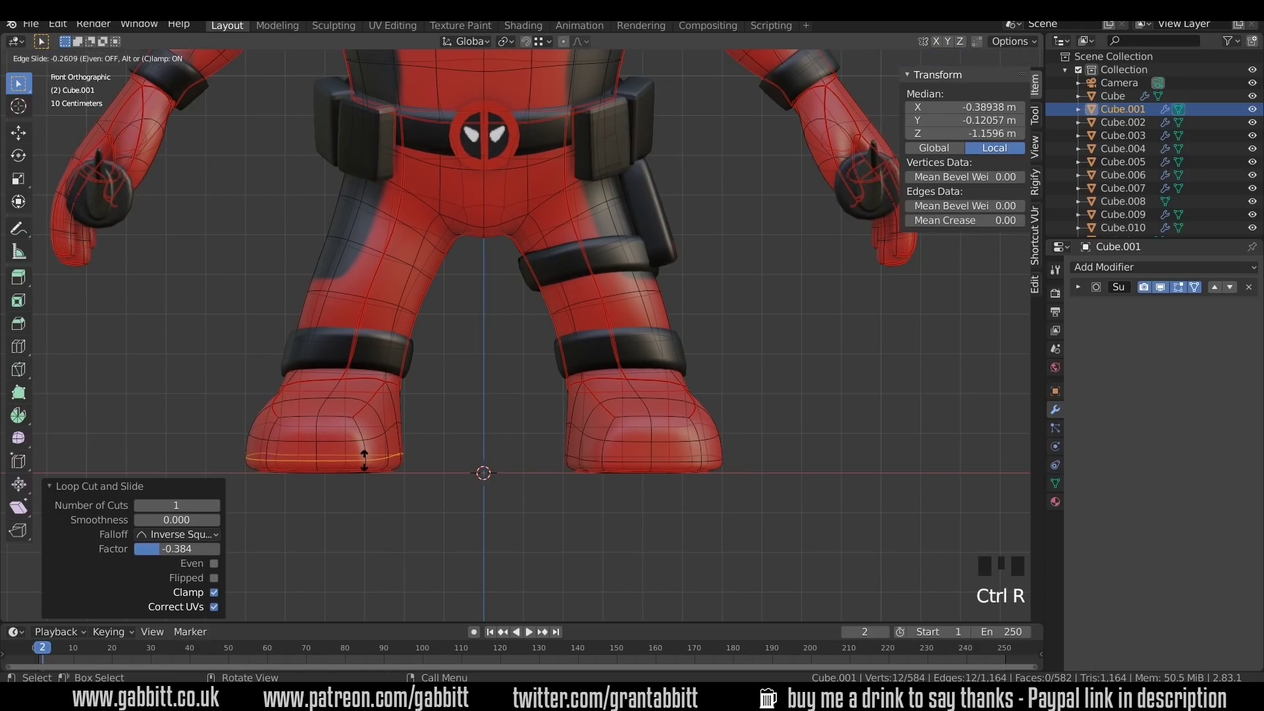
click(365, 460)
key(Tab)
middle_drag(545, 458, 579, 464)
key(KP_1)
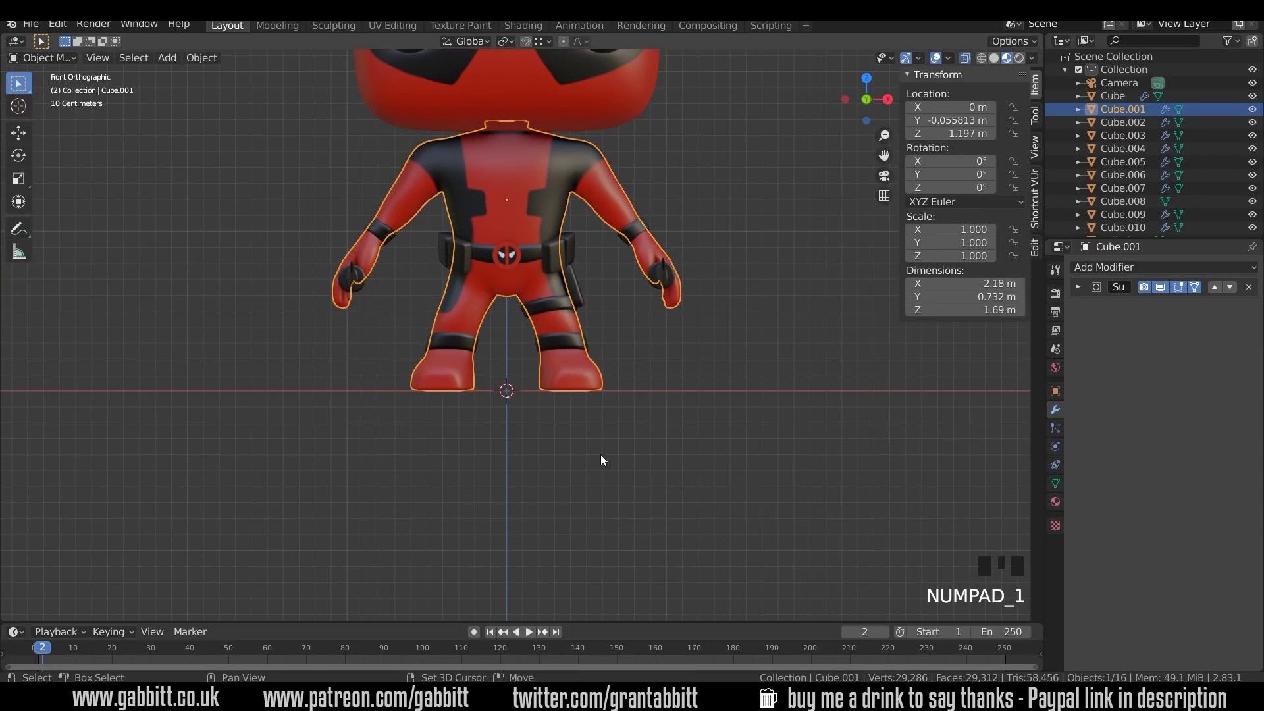
key(shift+a)
mouse_move(601, 456)
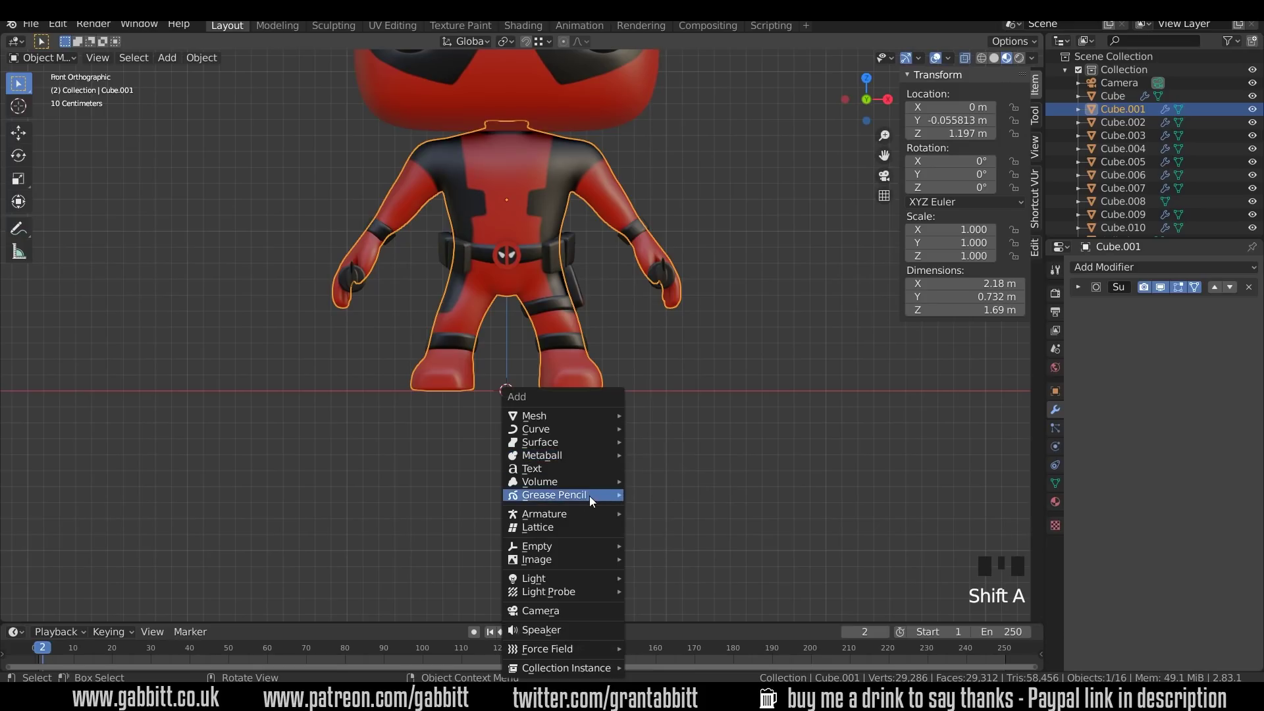
mouse_move(587, 512)
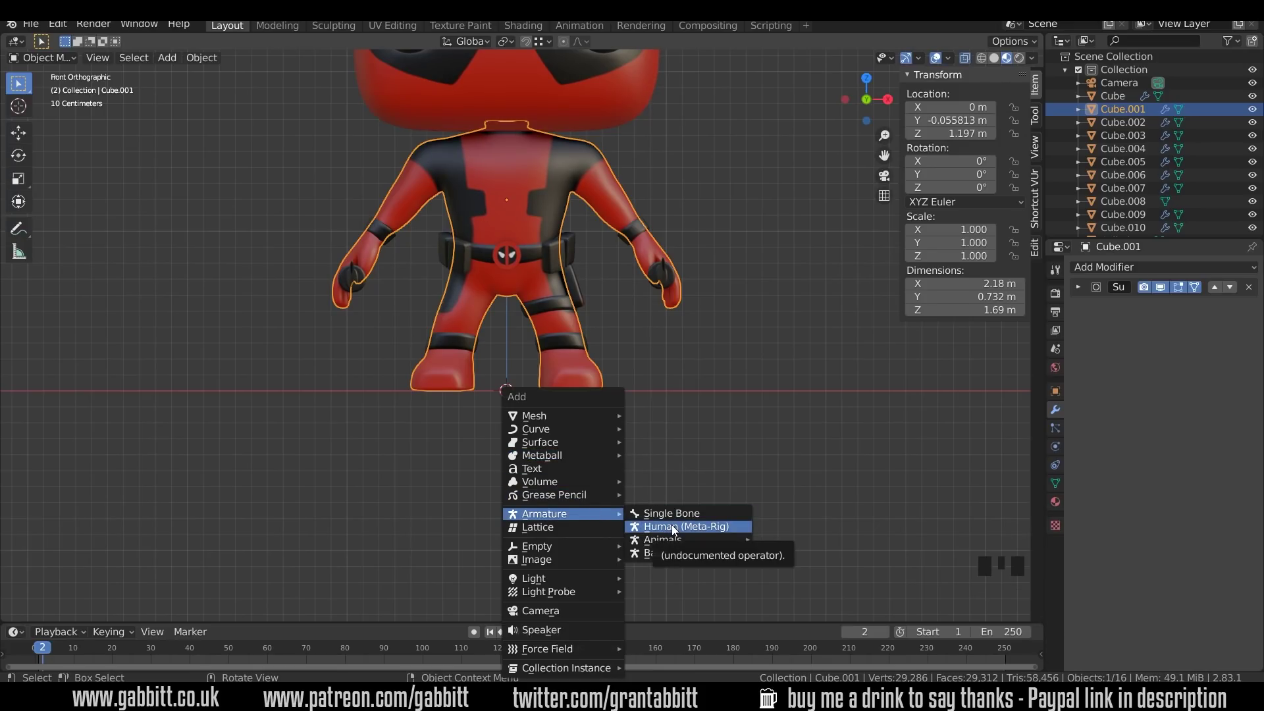
Search the add-on preferences for "rigify" and check whether the Rigging: Rigify add-on is enabled
click(58, 24)
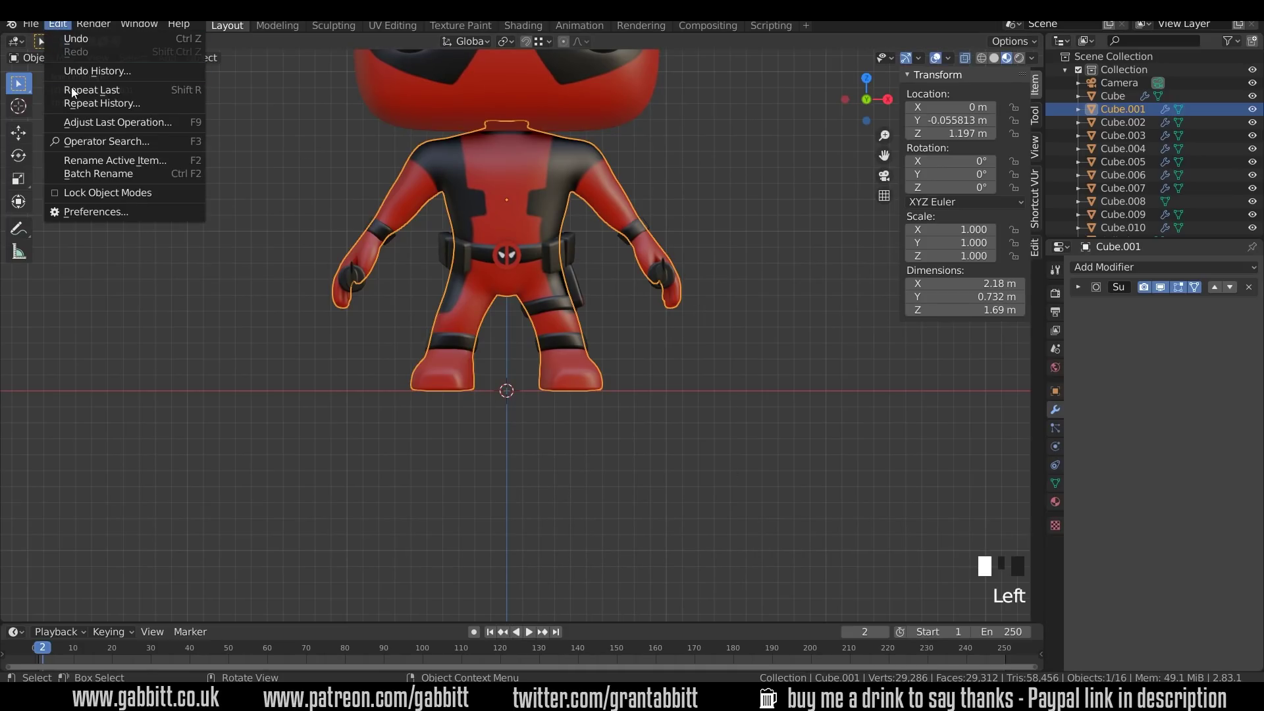
click(92, 211)
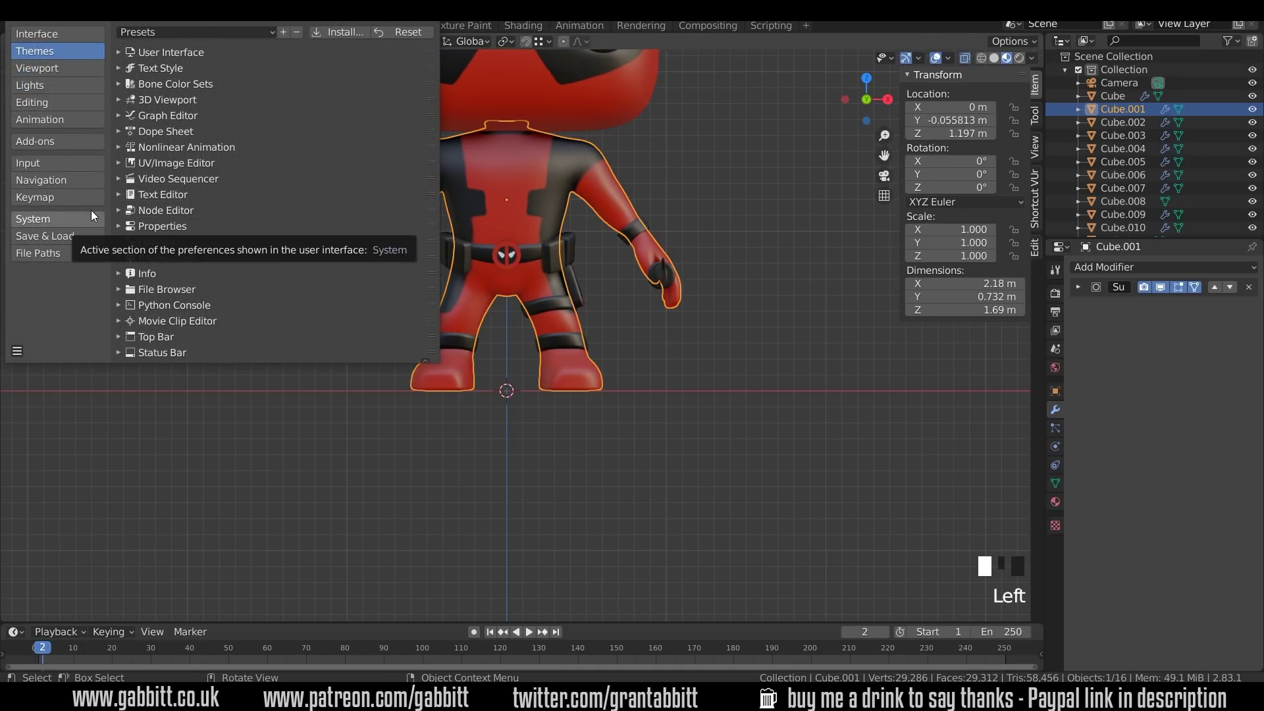
click(45, 142)
click(367, 49)
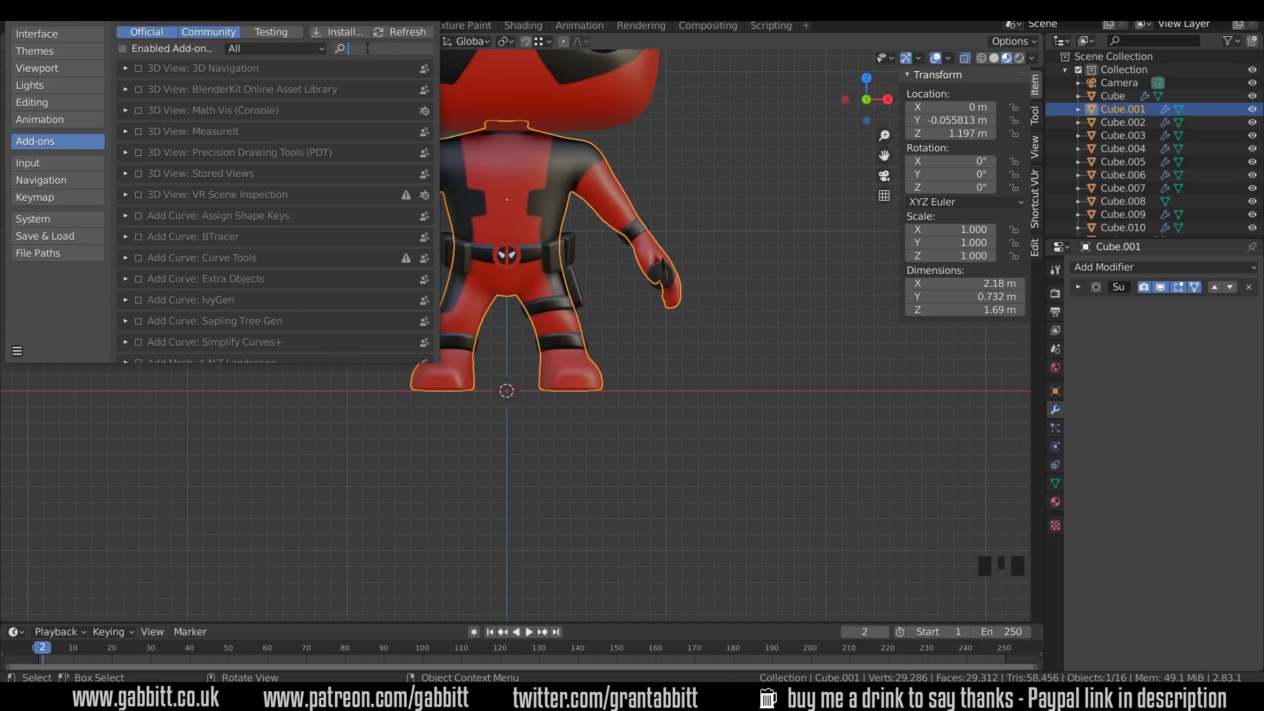
text(rigify)
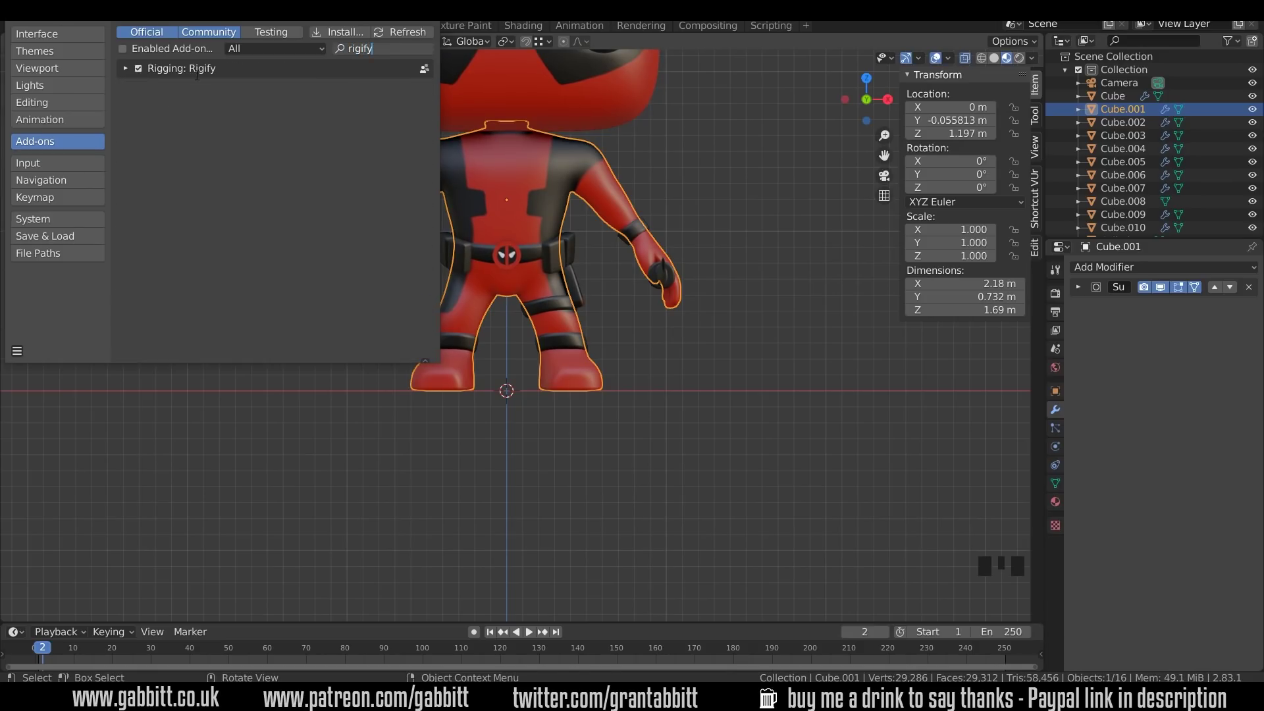
click(17, 351)
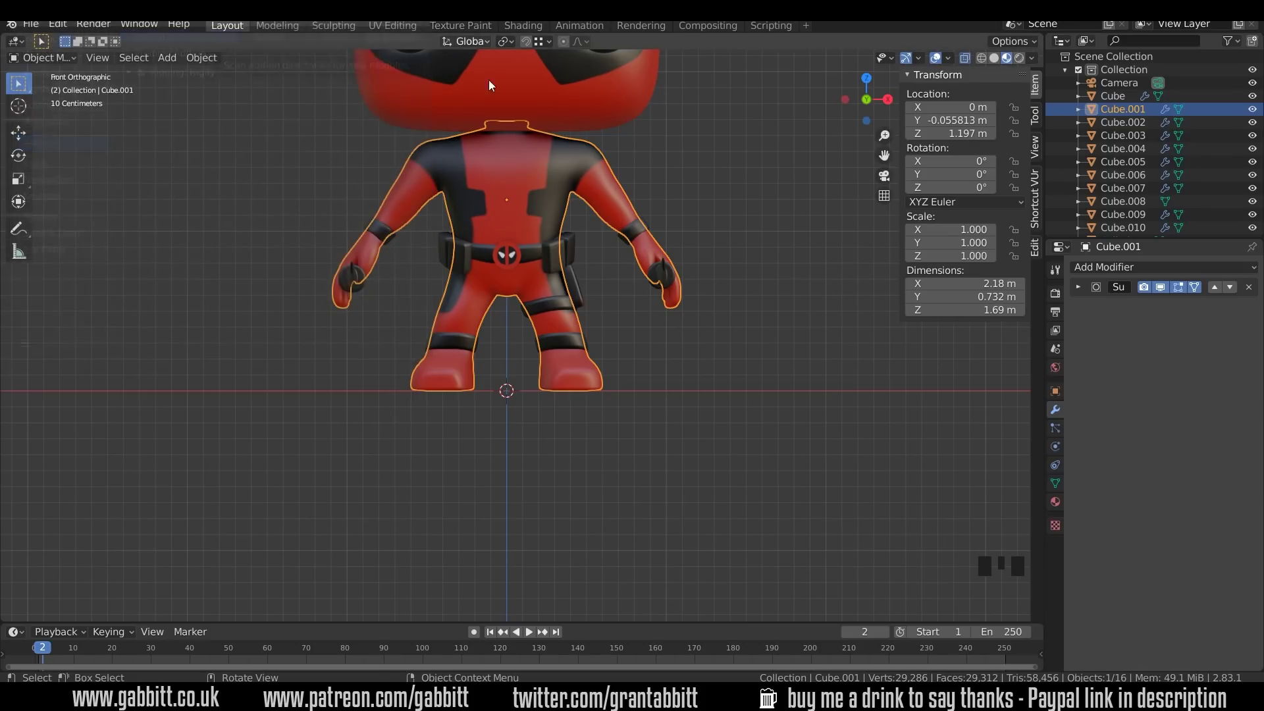
Add a Human (Meta-Rig) armature and set it to display in front of the character mesh
key(shift+a)
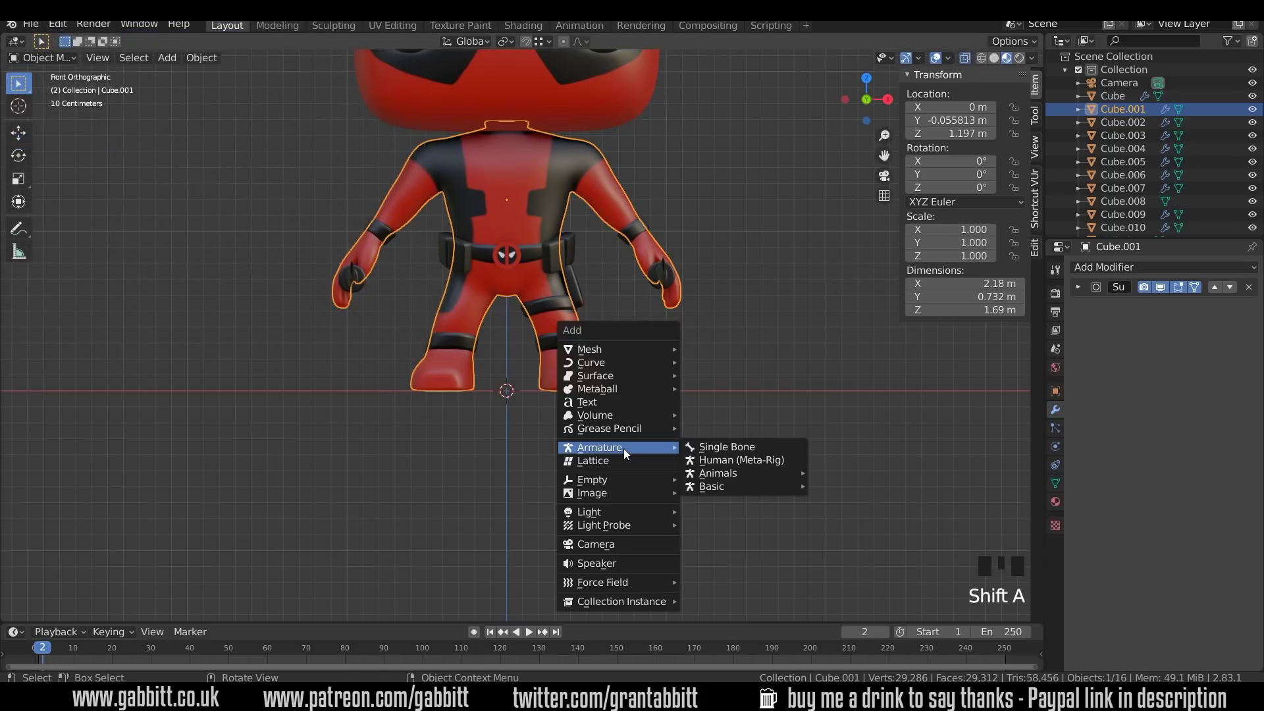
click(728, 459)
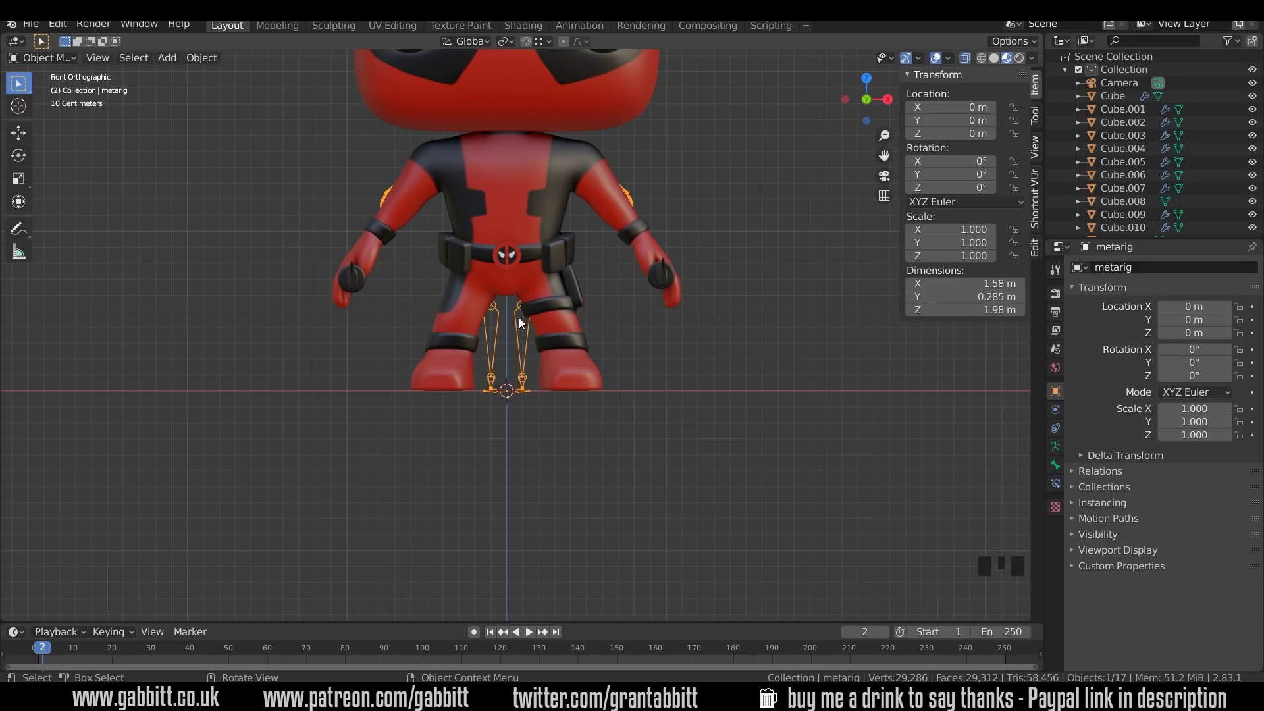
click(1055, 445)
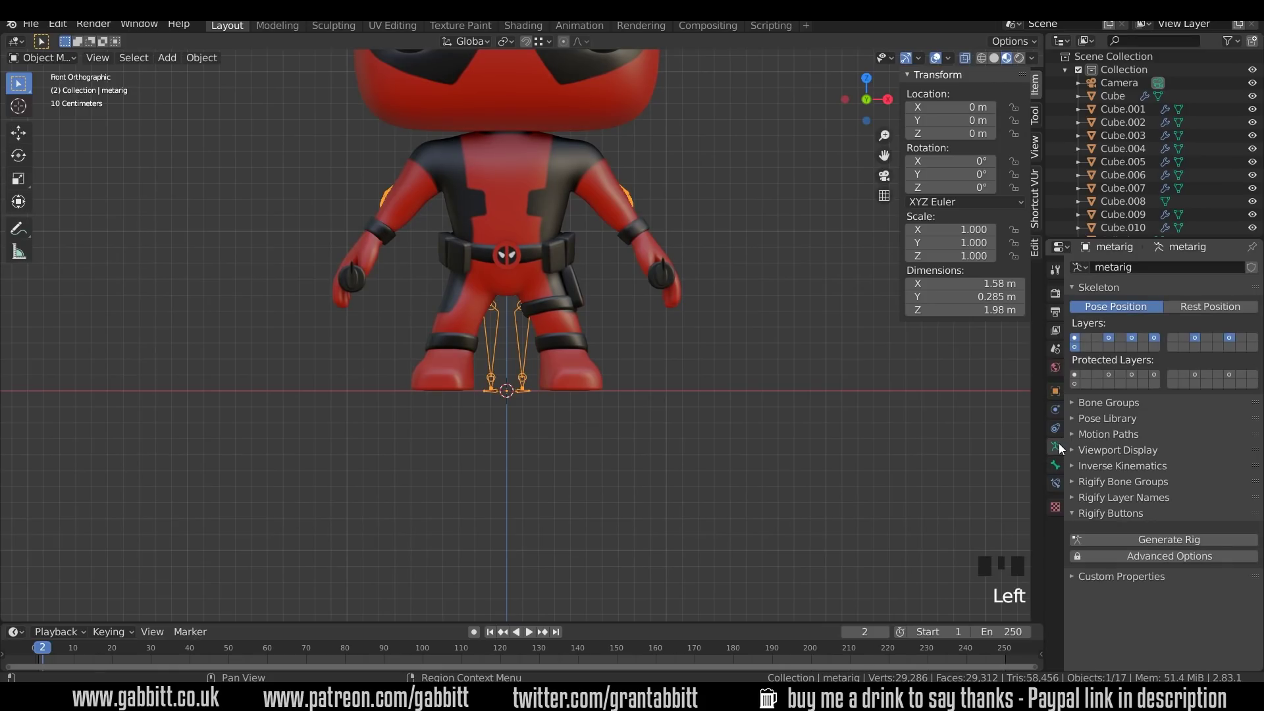
click(1072, 449)
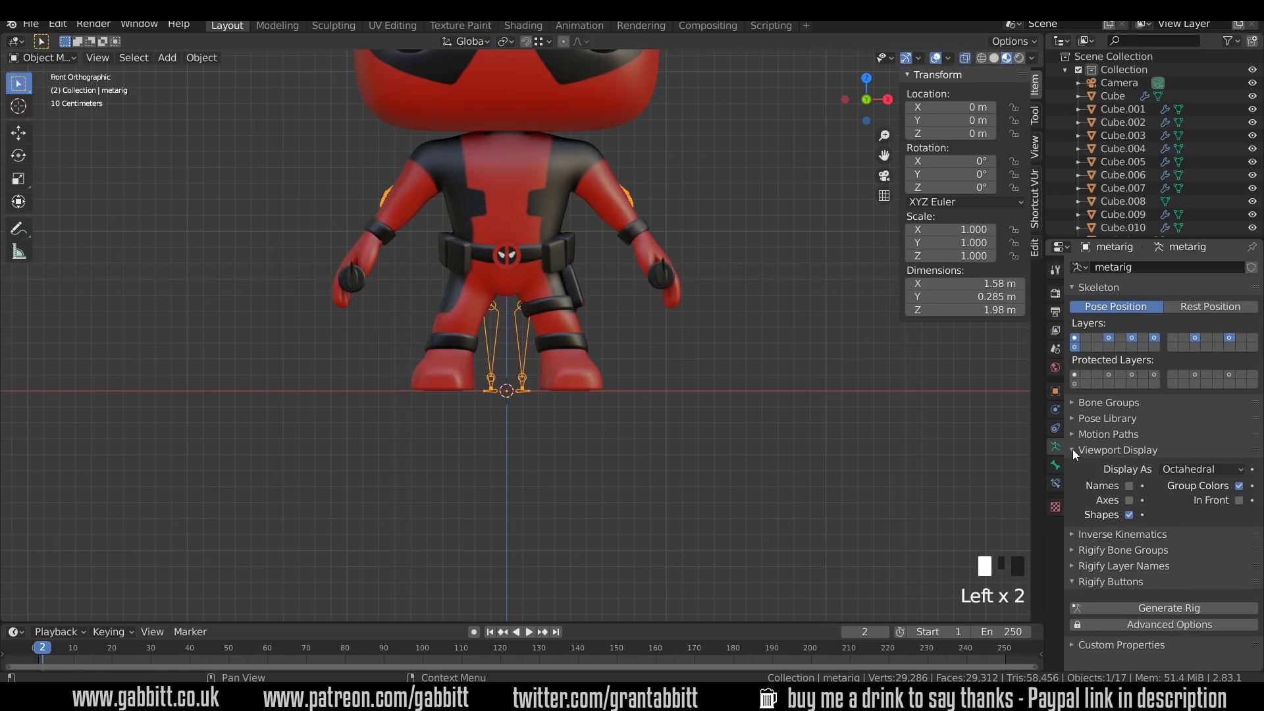
click(1239, 500)
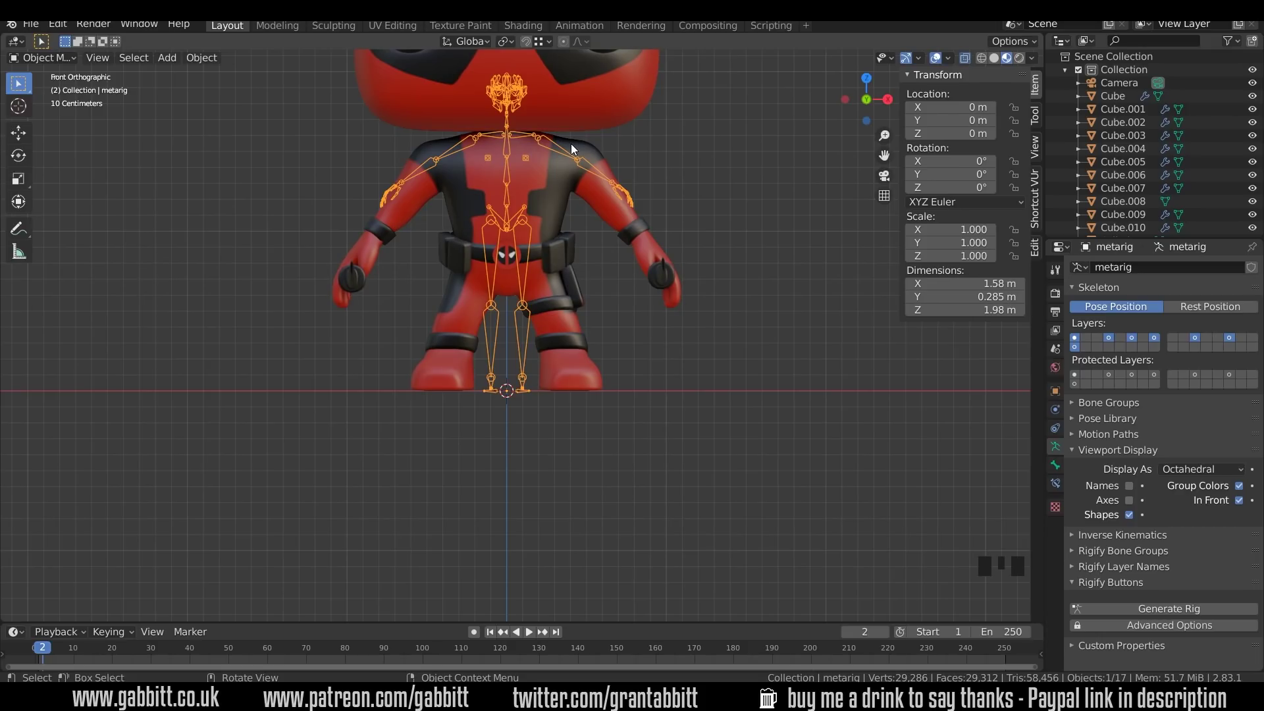
Edit the meta-rig with X-axis mirroring enabled and move the character's left arm bones outward and down towards the arm
key(Tab)
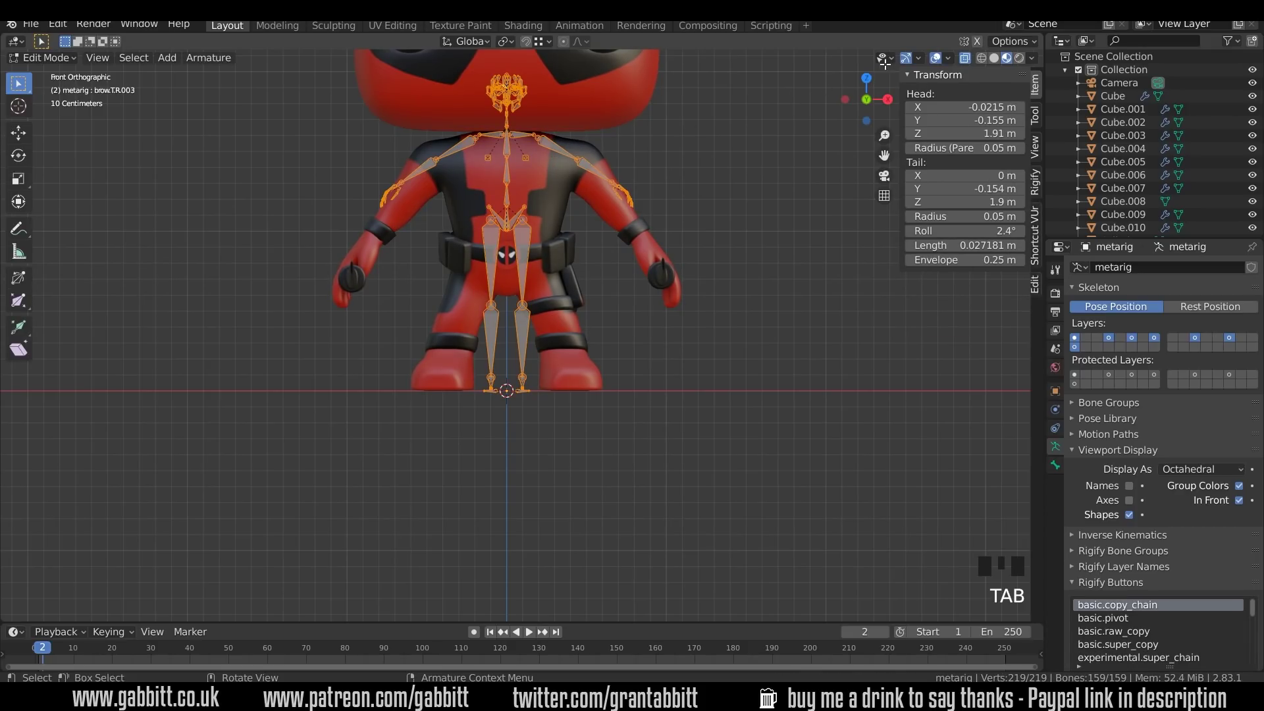
click(978, 42)
drag(541, 118, 663, 229)
shift+click(568, 148)
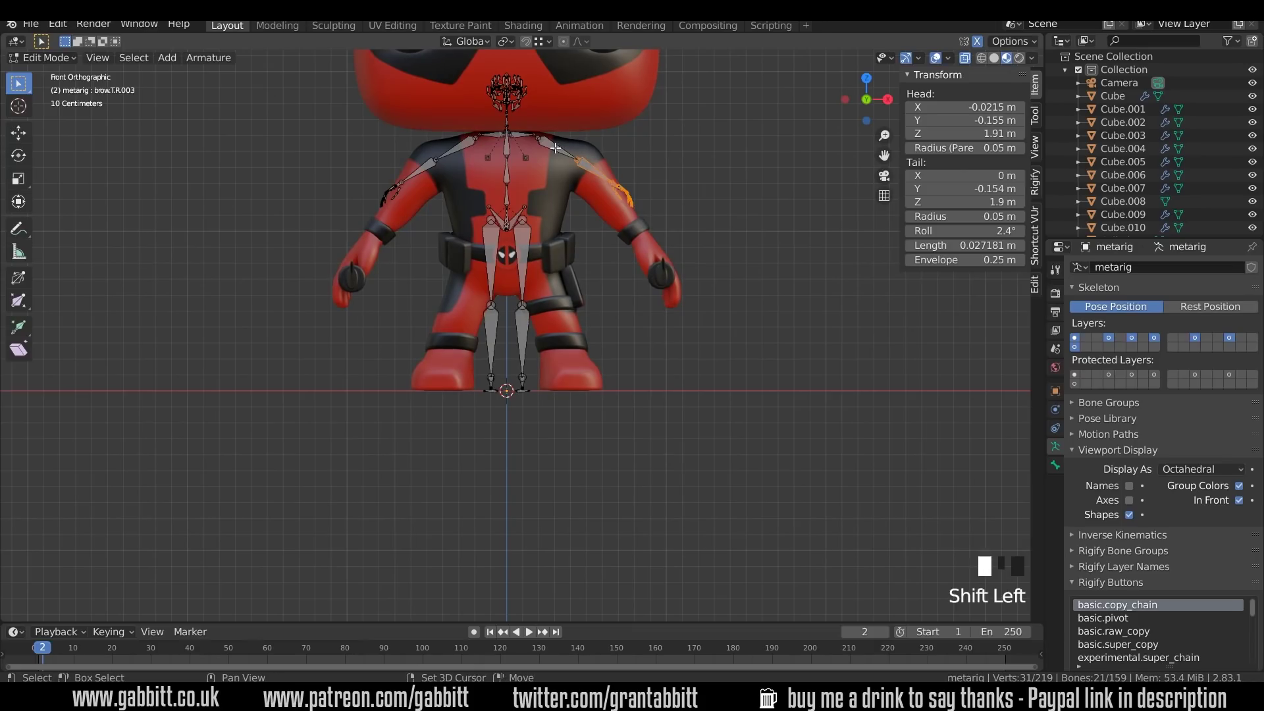
key(g)
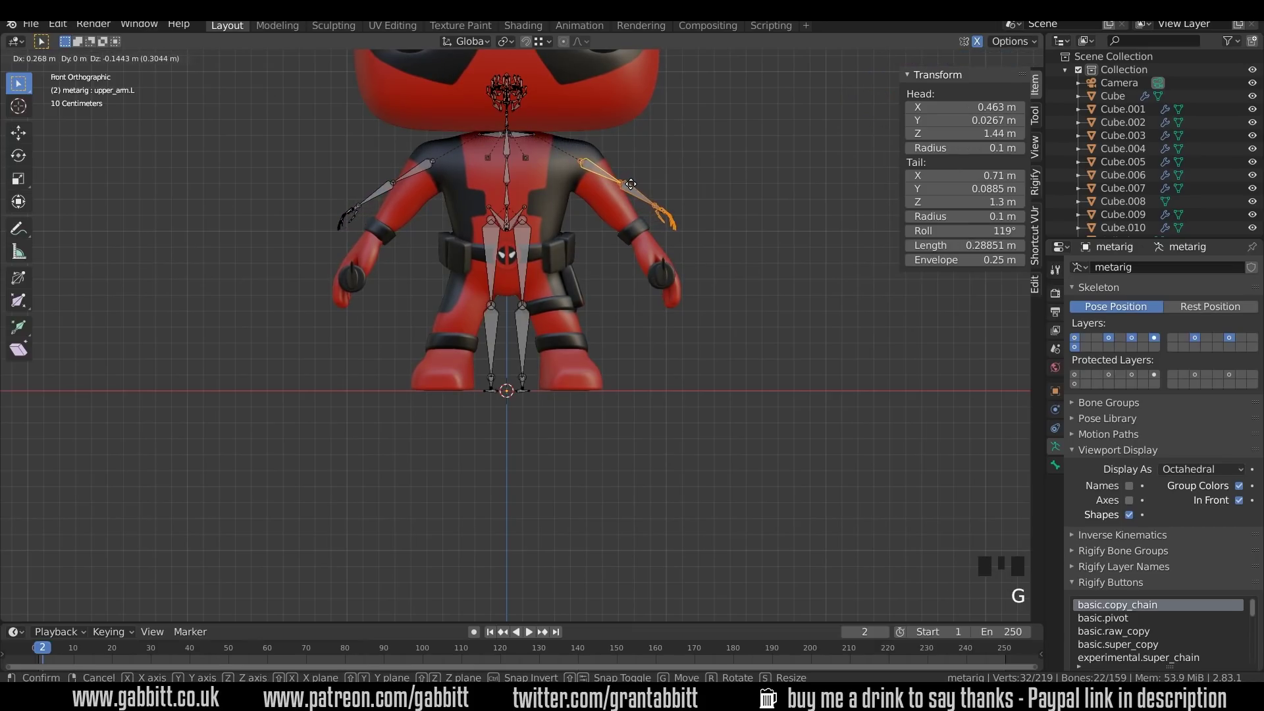
click(648, 184)
Rotate and reposition the left arm bones until they follow the slope of the character's arm
key(r)
click(707, 210)
key(g)
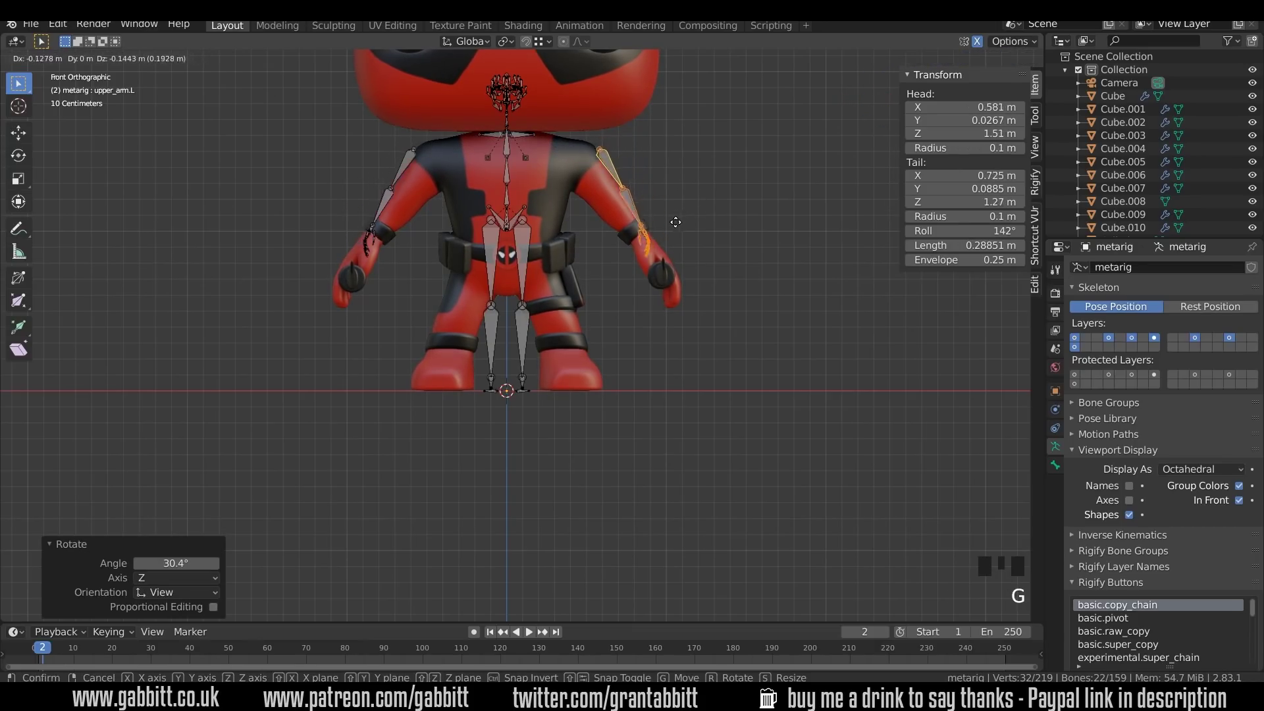
click(652, 254)
key(r)
click(680, 227)
key(g)
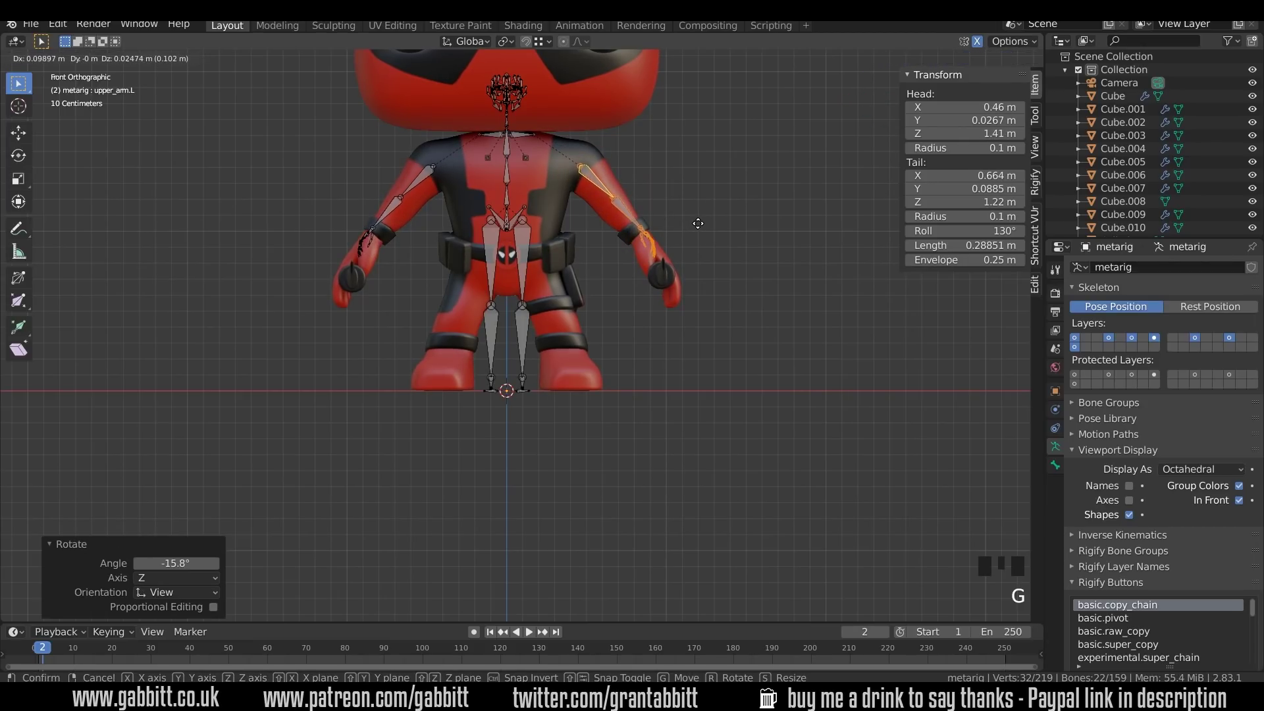
click(700, 223)
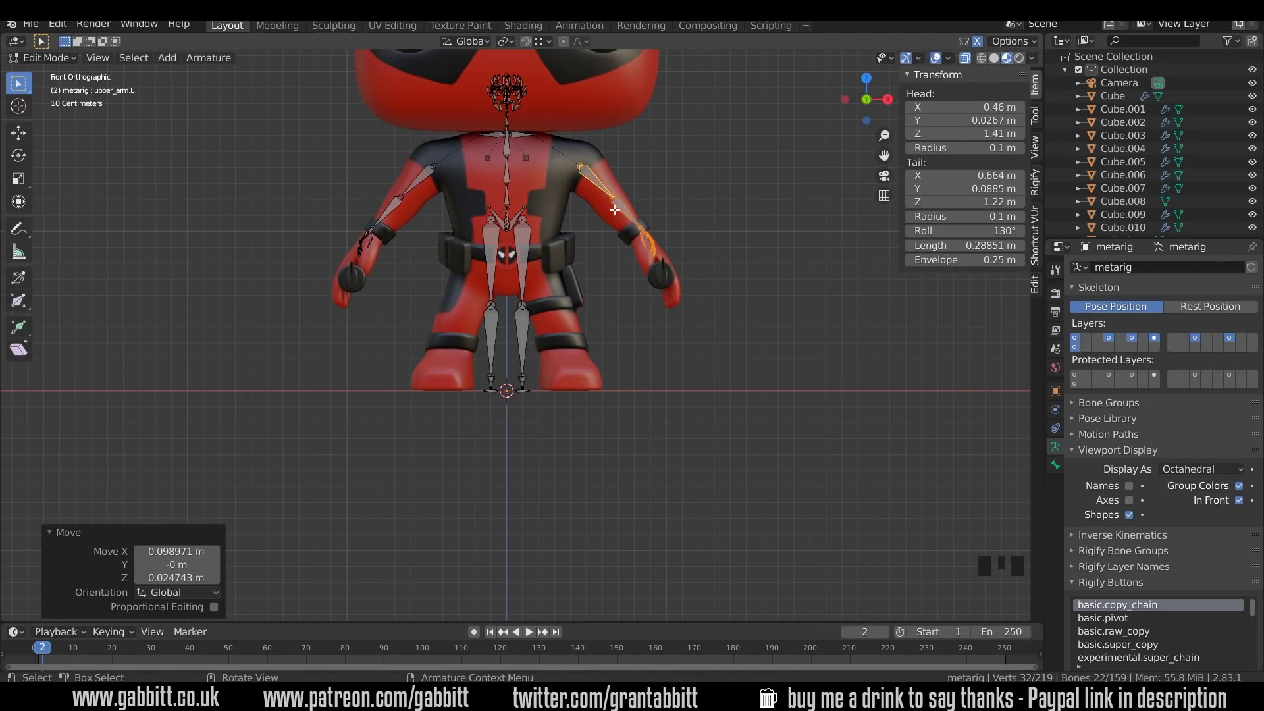
Move the left forearm and hand bones about -0.012 m in X and -0.029 m in Z to place the elbow inside the arm
drag(565, 137, 677, 261)
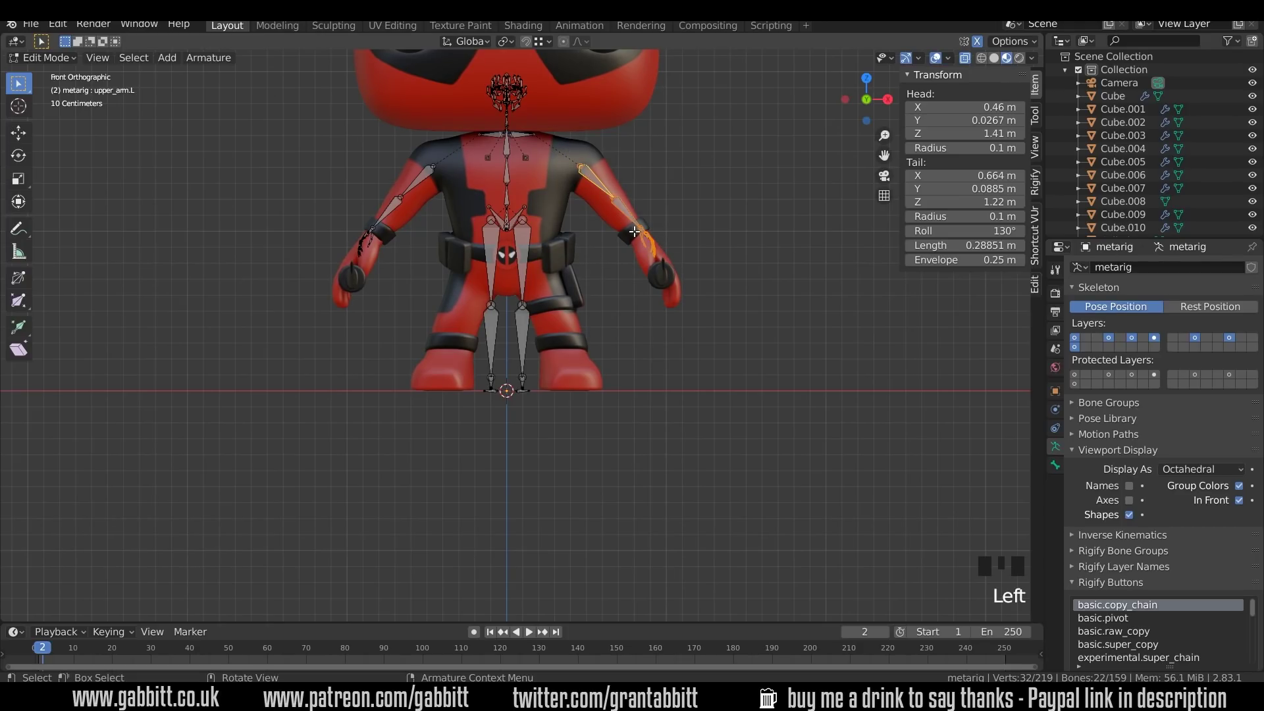
shift+middle_drag(672, 234, 559, 355)
scroll(630, 334, up, 6)
drag(497, 284, 730, 582)
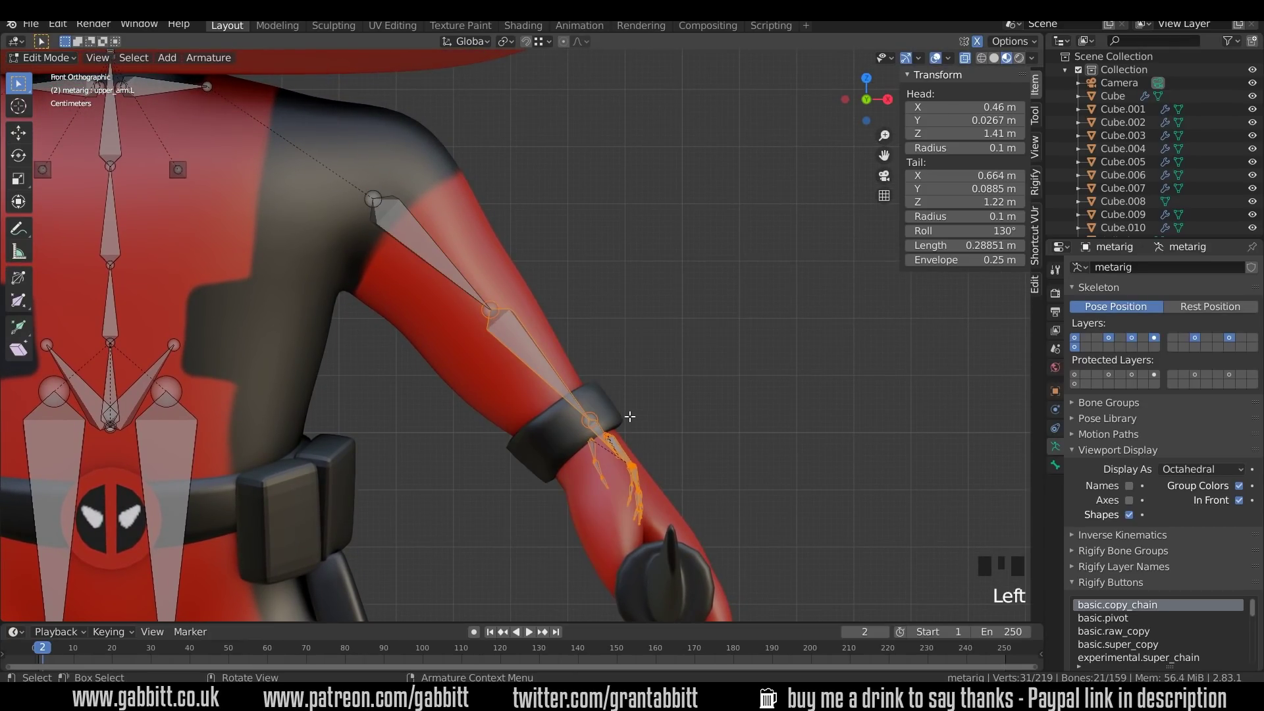
key(g)
click(503, 311)
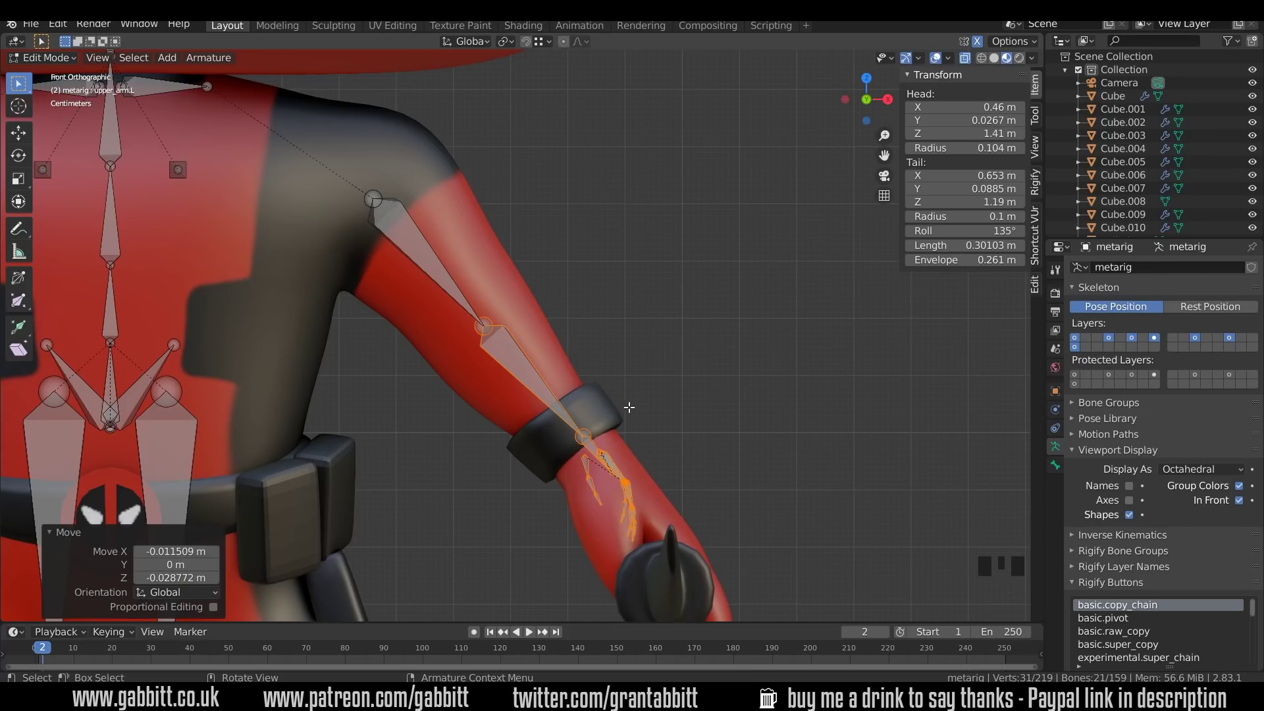
Move the shoulder end of the left upper arm bone up and inward into the shoulder
click(369, 195)
click(369, 196)
key(g)
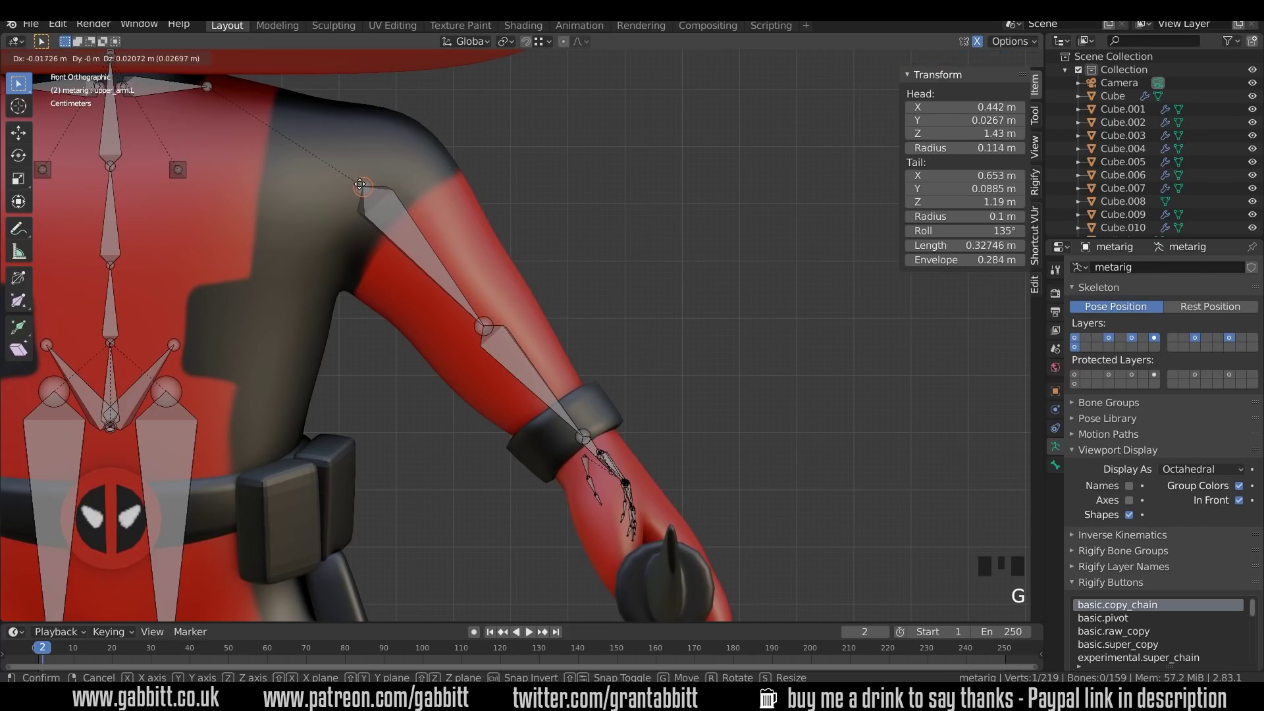
click(357, 182)
key(ctrl+shift+z)
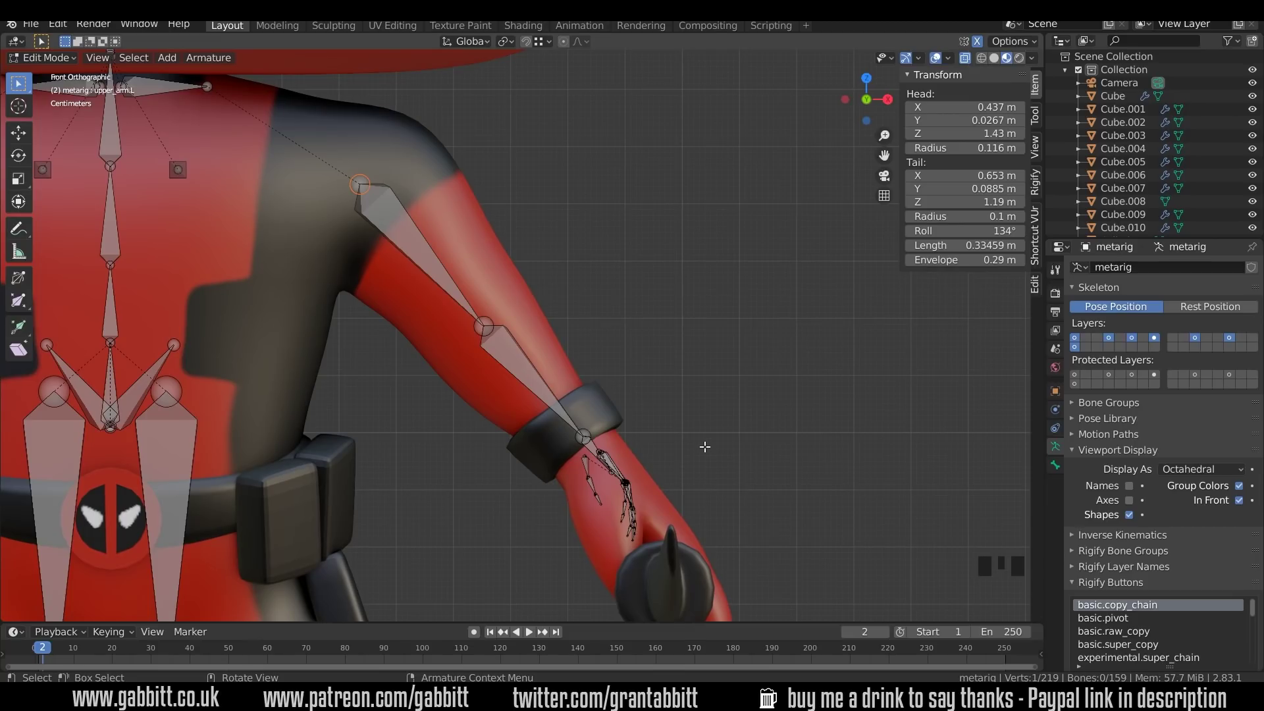
Move the left wrist joint with its hand bones about -0.008 m in X and -0.013 m in Z
drag(552, 417, 682, 556)
key(g)
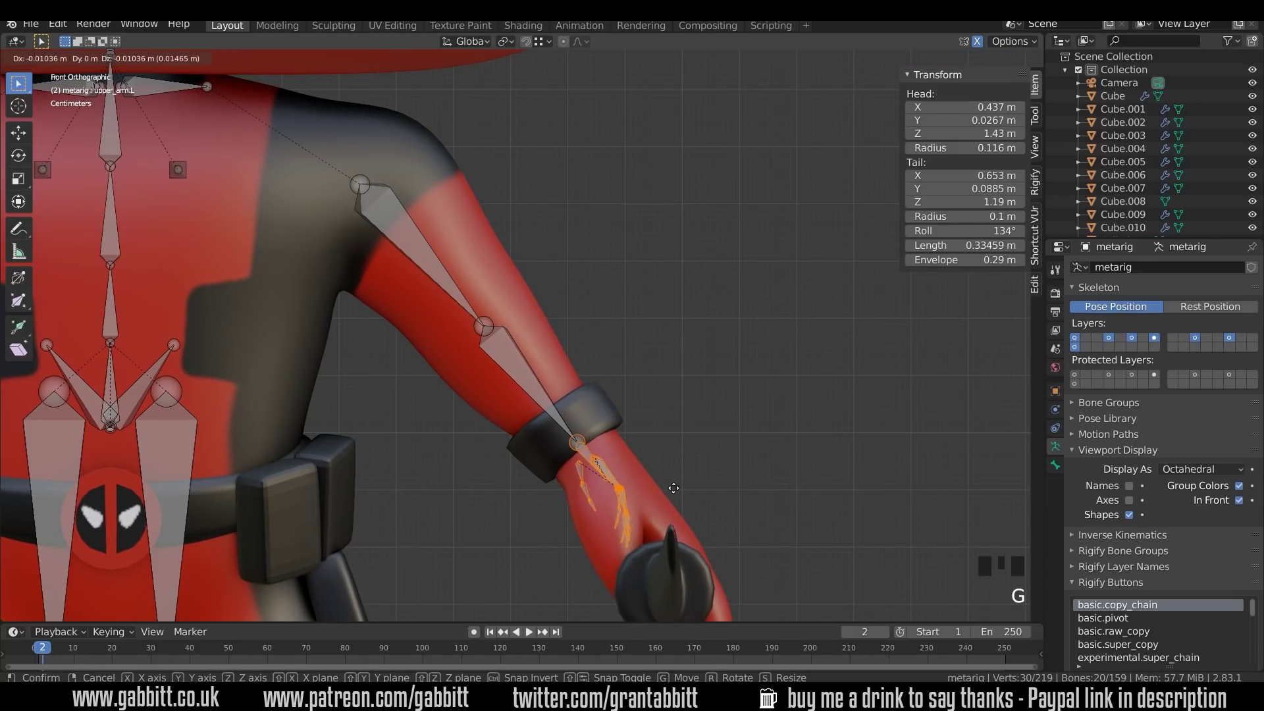
click(676, 490)
Enlarge the left palm and finger bones without the wrist joint, move them over the hand and rotate them about -5.19°
middle_drag(675, 486, 642, 428)
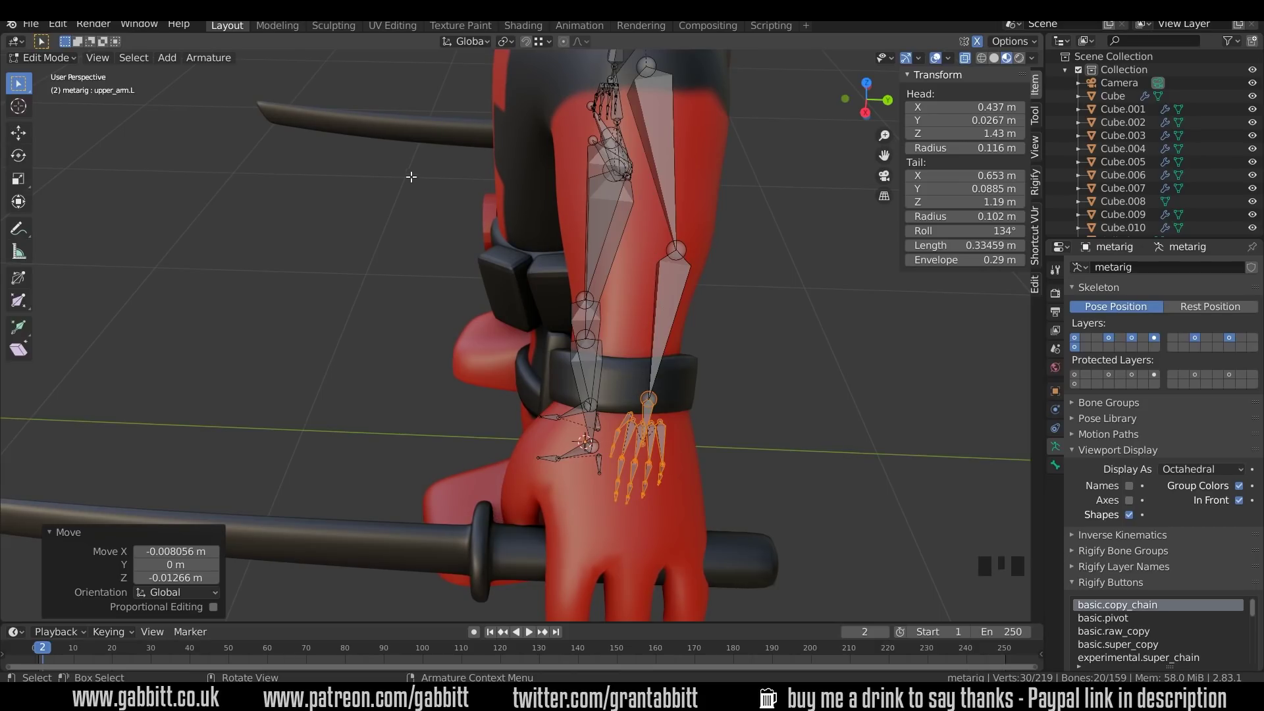
middle_drag(671, 395, 752, 330)
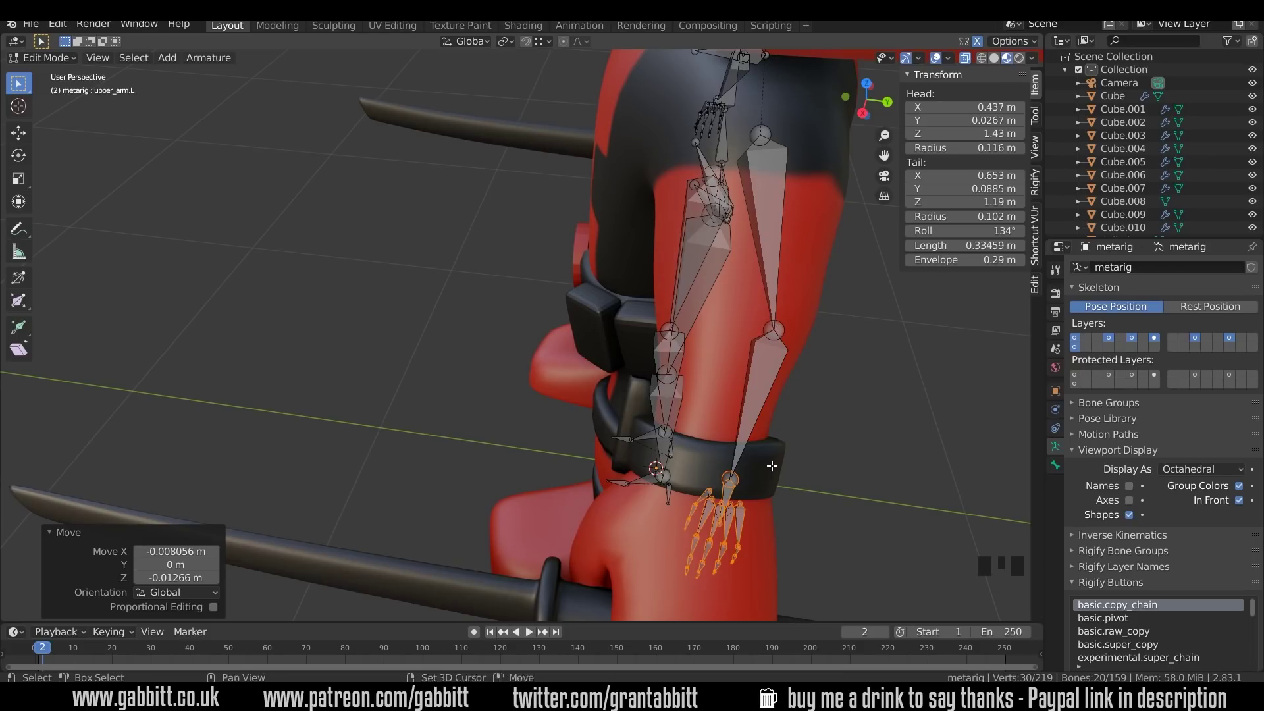
shift+middle_drag(776, 450, 777, 322)
shift+middle_drag(735, 395, 730, 344)
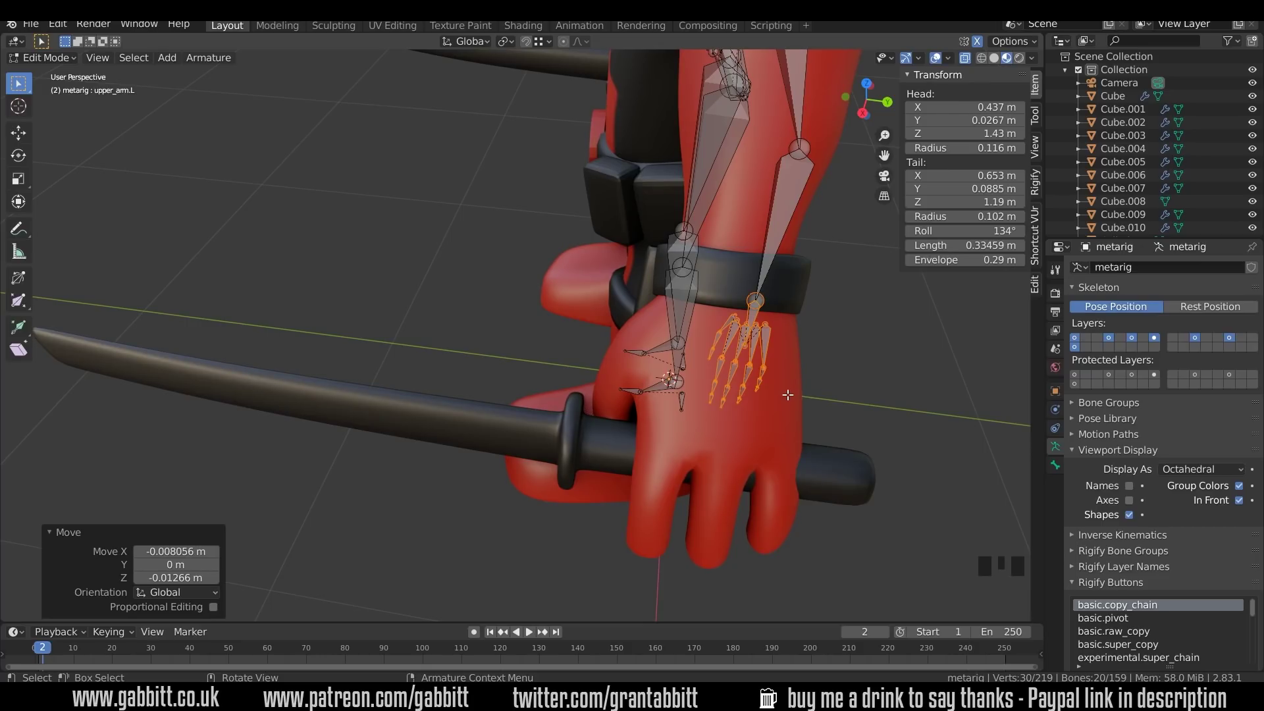
ctrl+click(790, 339)
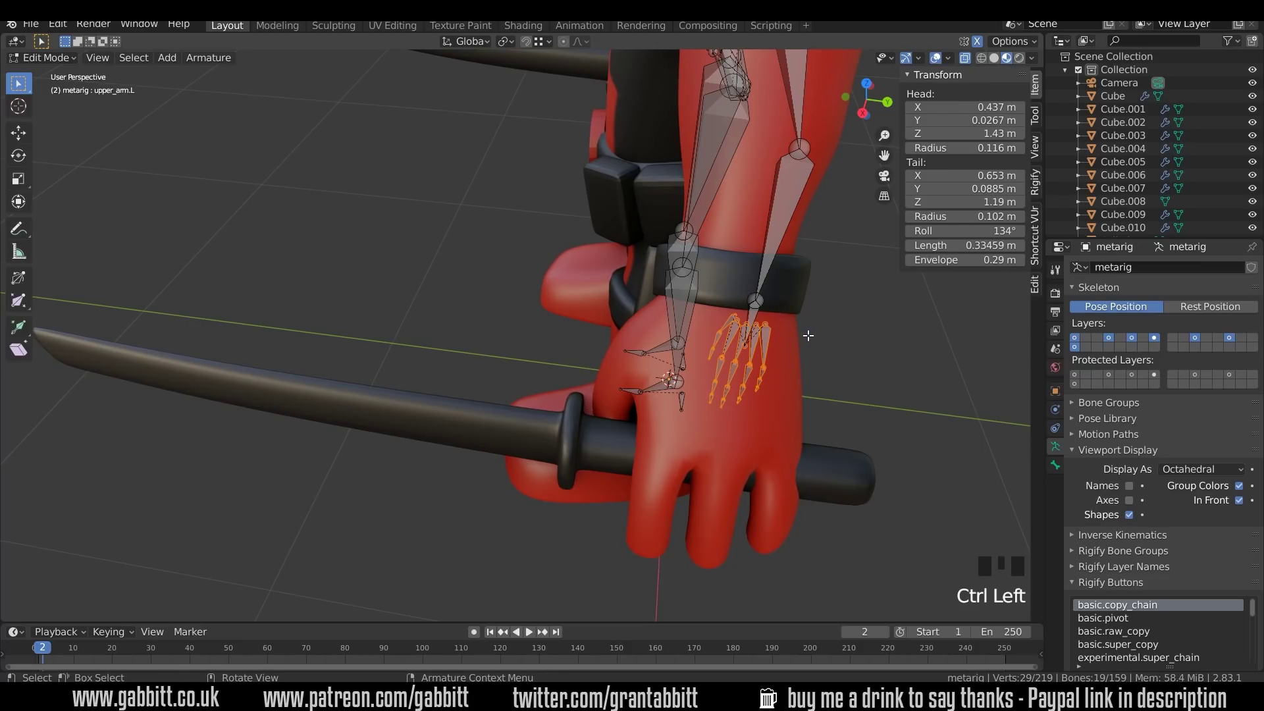
key(s)
click(849, 339)
key(g)
click(788, 379)
key(s)
click(849, 395)
key(r)
click(870, 403)
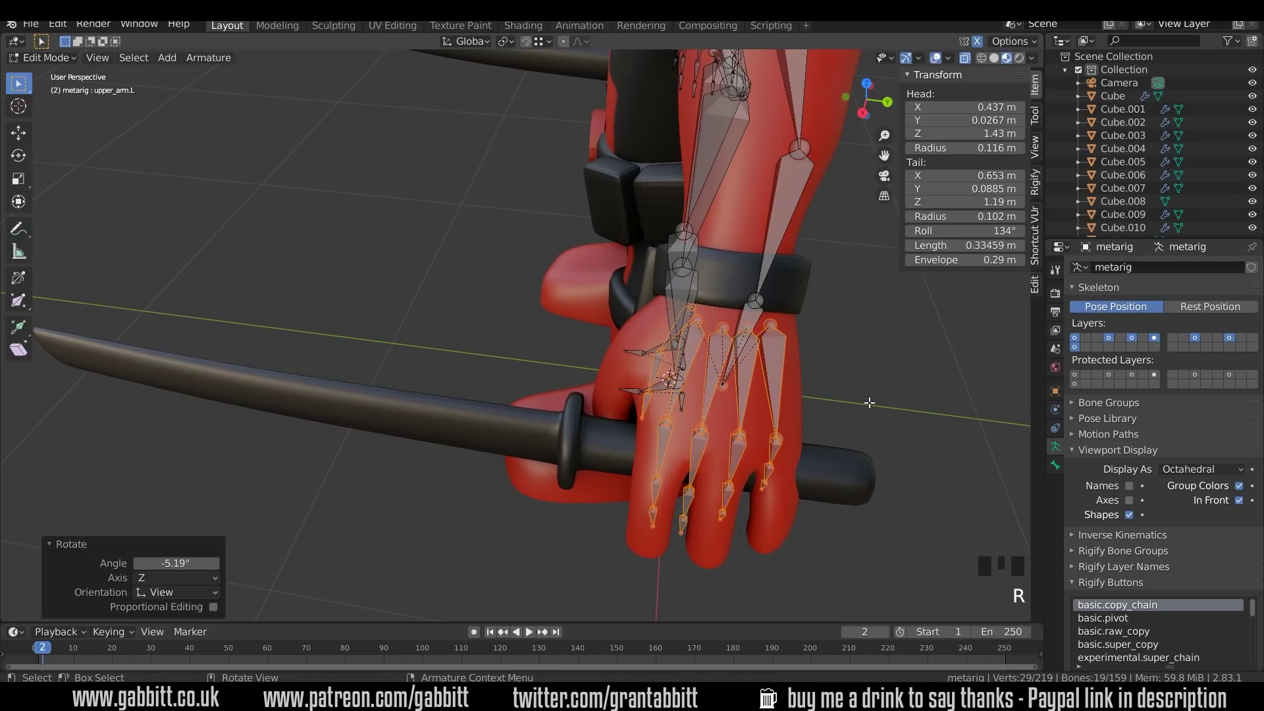
Scale the left palm and finger bones to about 1.468 along Y and shift them along Y over the fingers
key(s)
key(y)
click(829, 407)
key(g)
key(y)
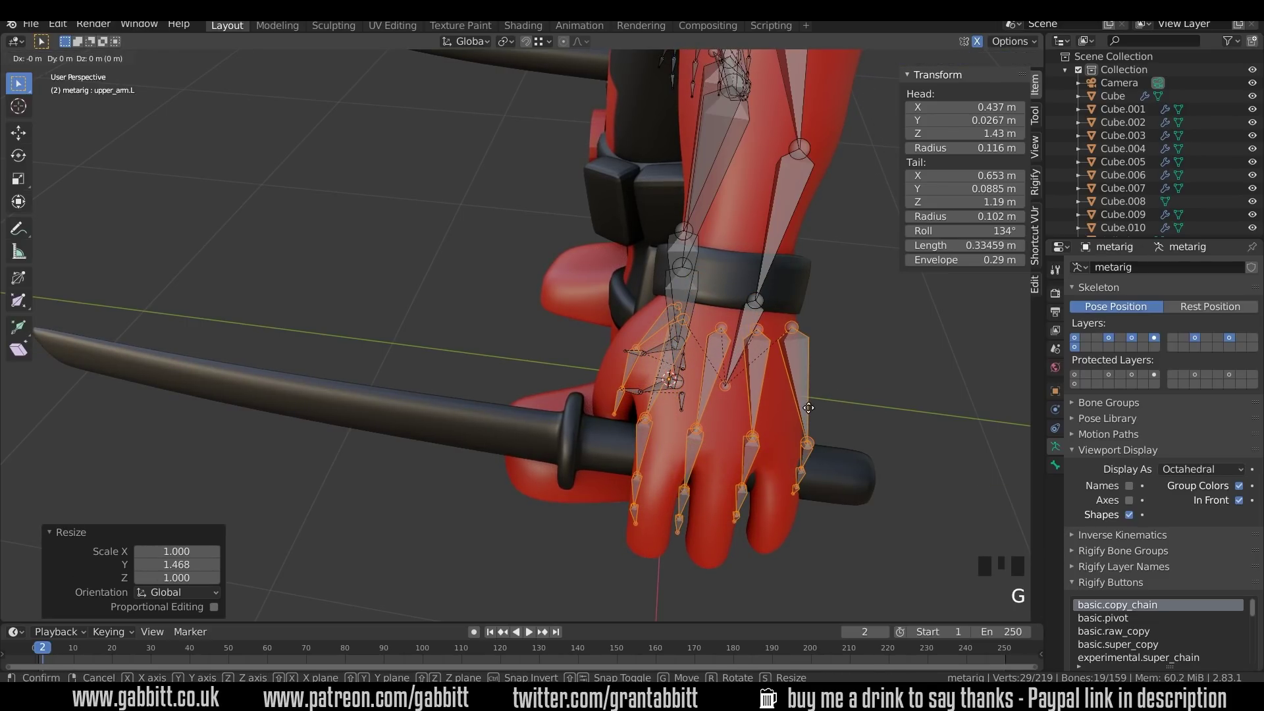
click(831, 408)
Delete the outermost finger's bone chain, including its palm bone, from the left hand
drag(811, 313, 899, 551)
key(Delete)
click(898, 431)
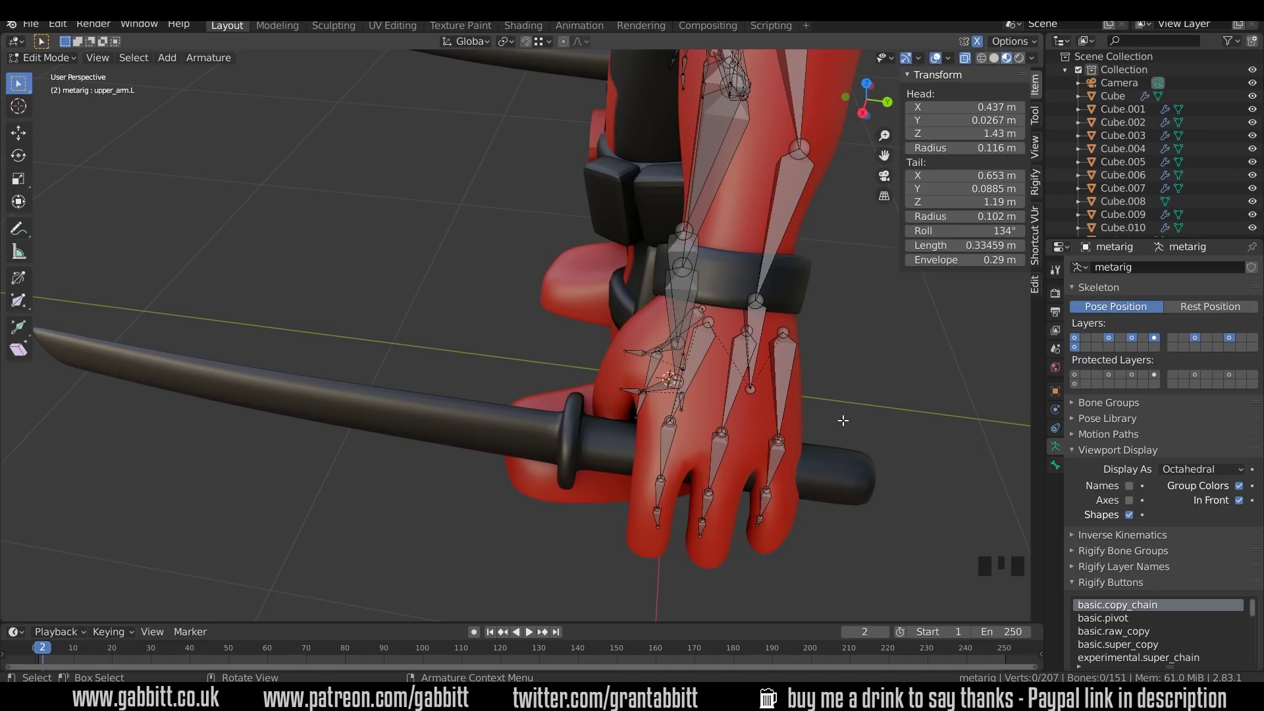
Adjust the bones on the thumb side and first finger of the left hand to line up with the mesh
middle_drag(843, 420, 724, 428)
click(633, 349)
key(g)
click(635, 346)
middle_drag(635, 346, 844, 269)
click(672, 454)
shift+click(716, 364)
key(g)
click(717, 364)
Reposition the middle and outer finger bones, moving the outer chain about -0.003 m in X, 0.016 m in Y and -0.012 m in Z
click(757, 374)
key(g)
click(807, 374)
click(850, 369)
key(g)
click(852, 379)
middle_drag(852, 379, 851, 331)
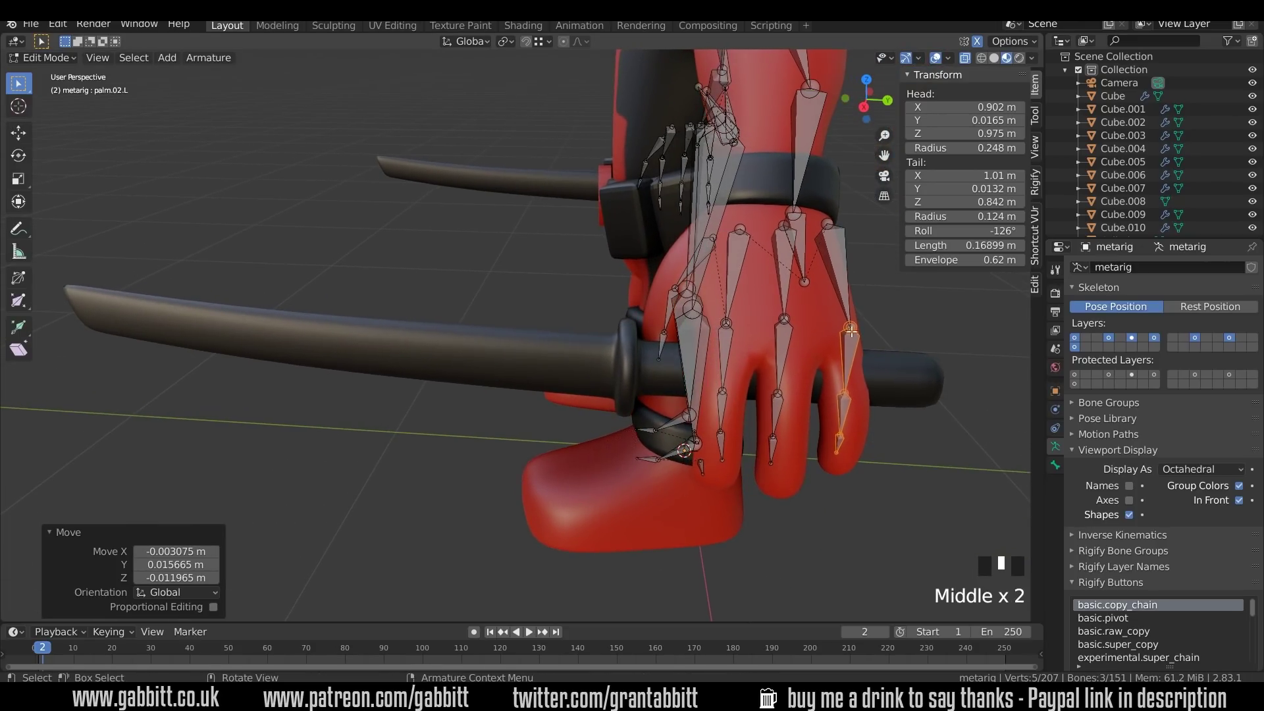
Turn on snapping and set the snap target to Volume
click(527, 42)
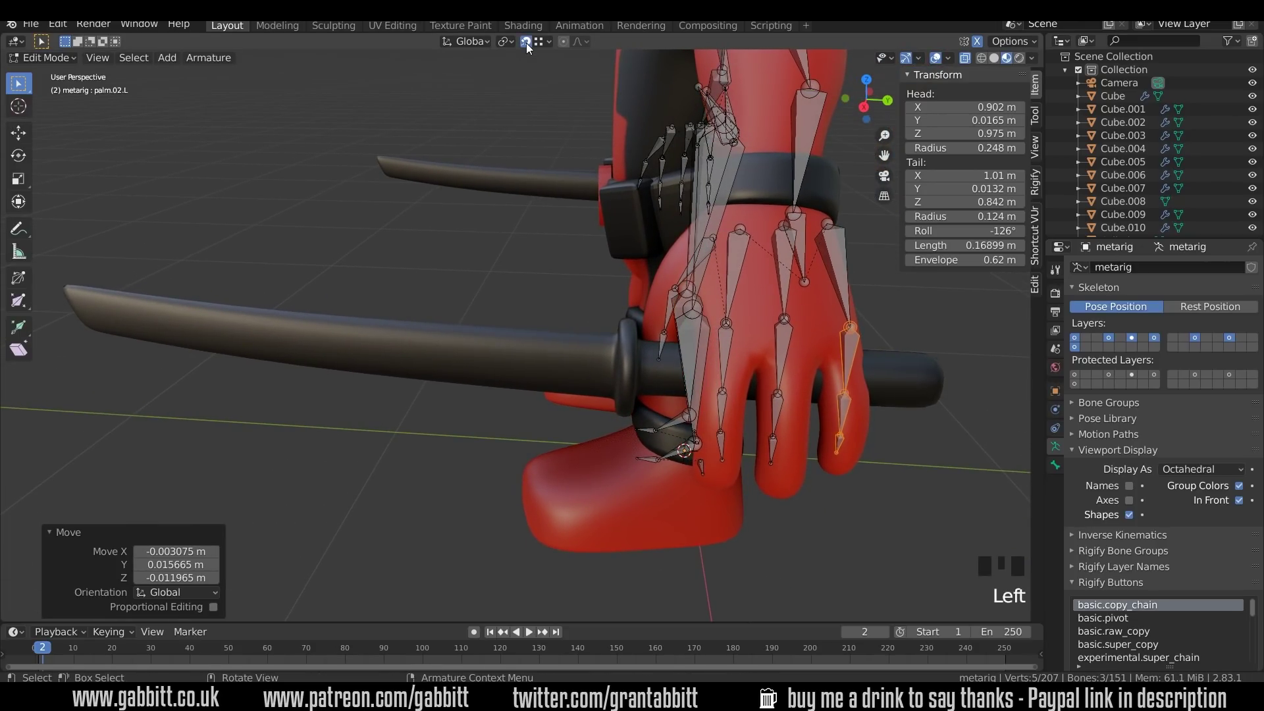
click(539, 41)
click(527, 121)
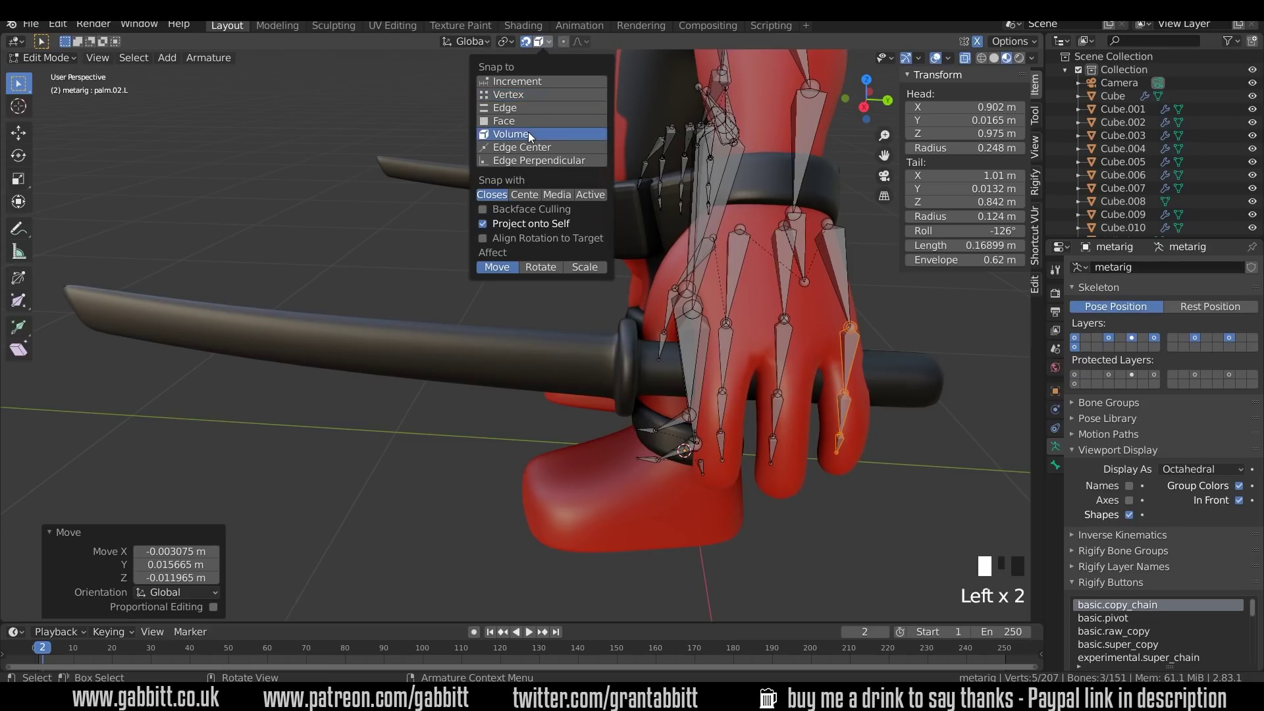
Move the first finger's tip joint about 0.004, -0.010 and -0.030 m, and snap the neighbouring tip joints into the ends of the mesh fingers
middle_drag(832, 508, 888, 477)
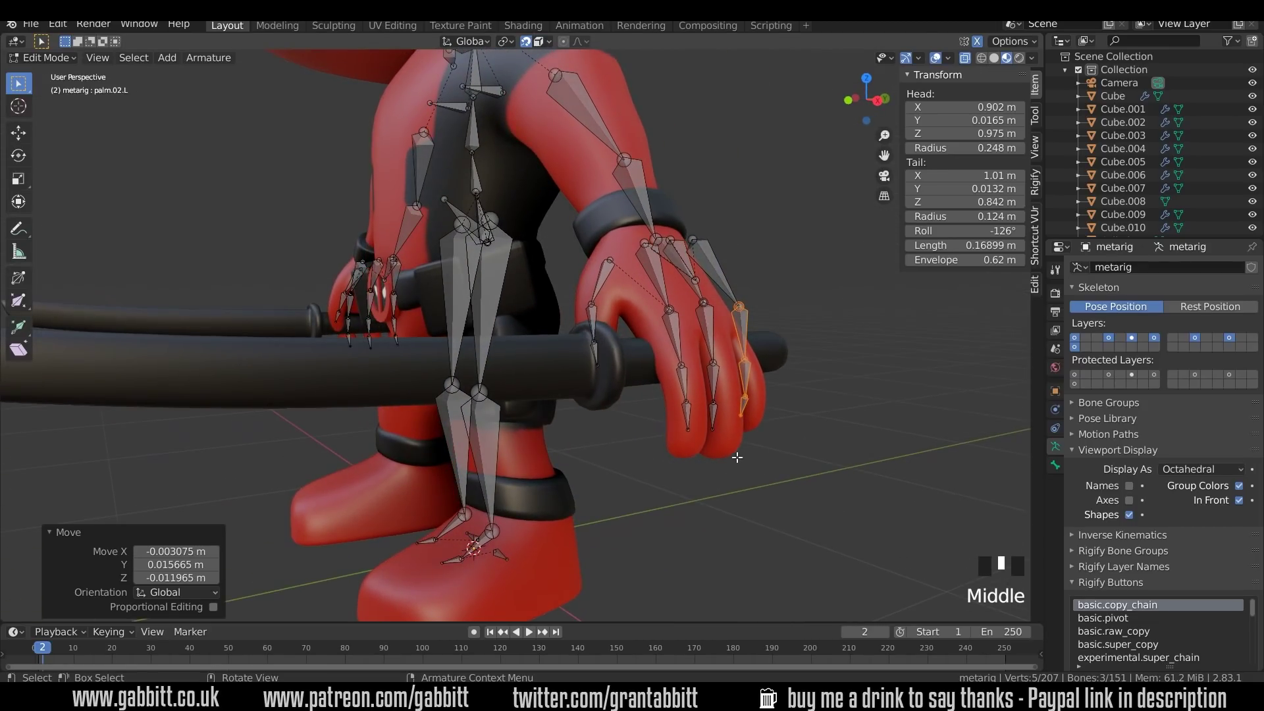
click(689, 432)
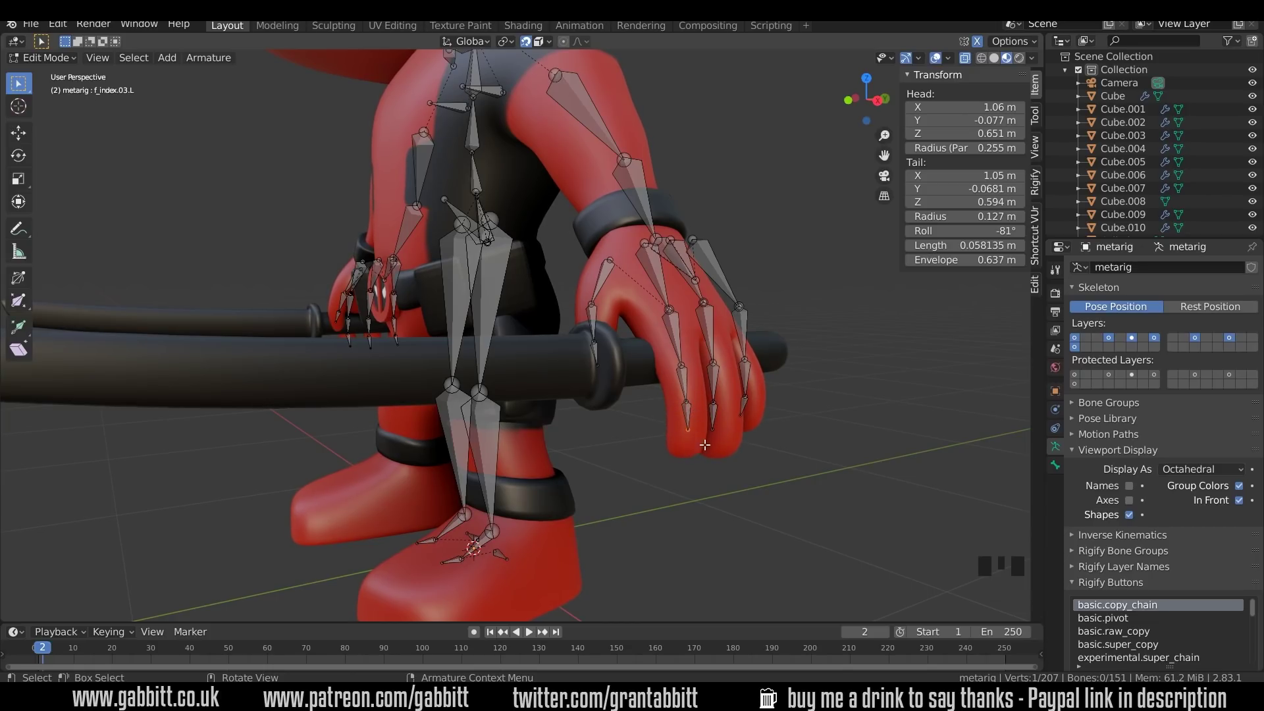
key(g)
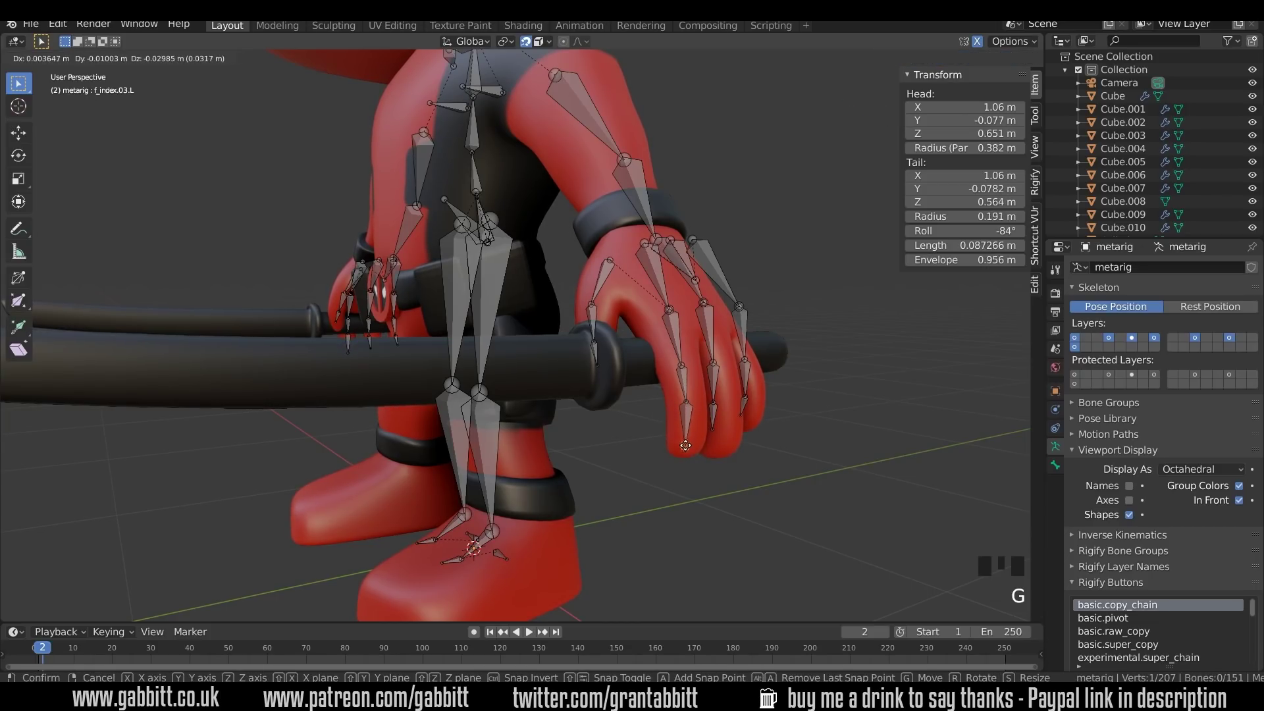
click(685, 450)
middle_drag(685, 452, 790, 445)
click(694, 472)
key(g)
click(696, 469)
key(g)
click(699, 469)
click(744, 460)
Try to move only the head of the middle finger's first bone toward the knuckle, and undo the move
click(790, 444)
key(g)
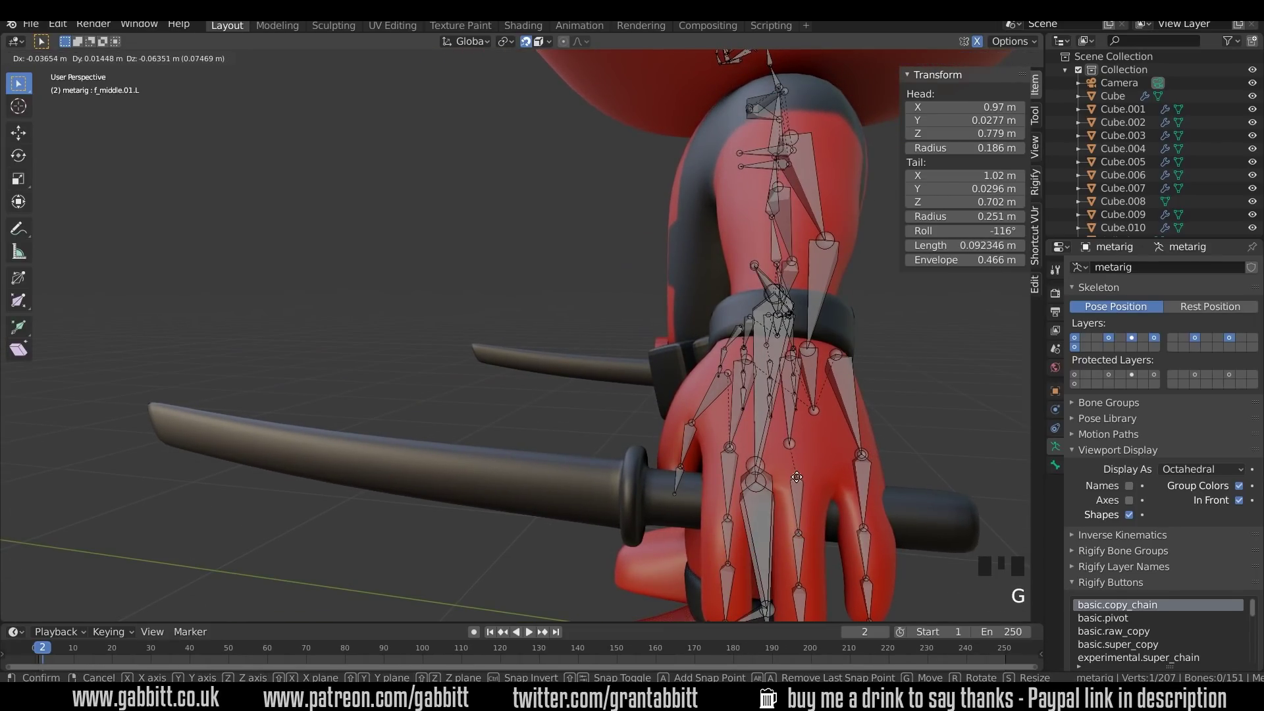
click(797, 475)
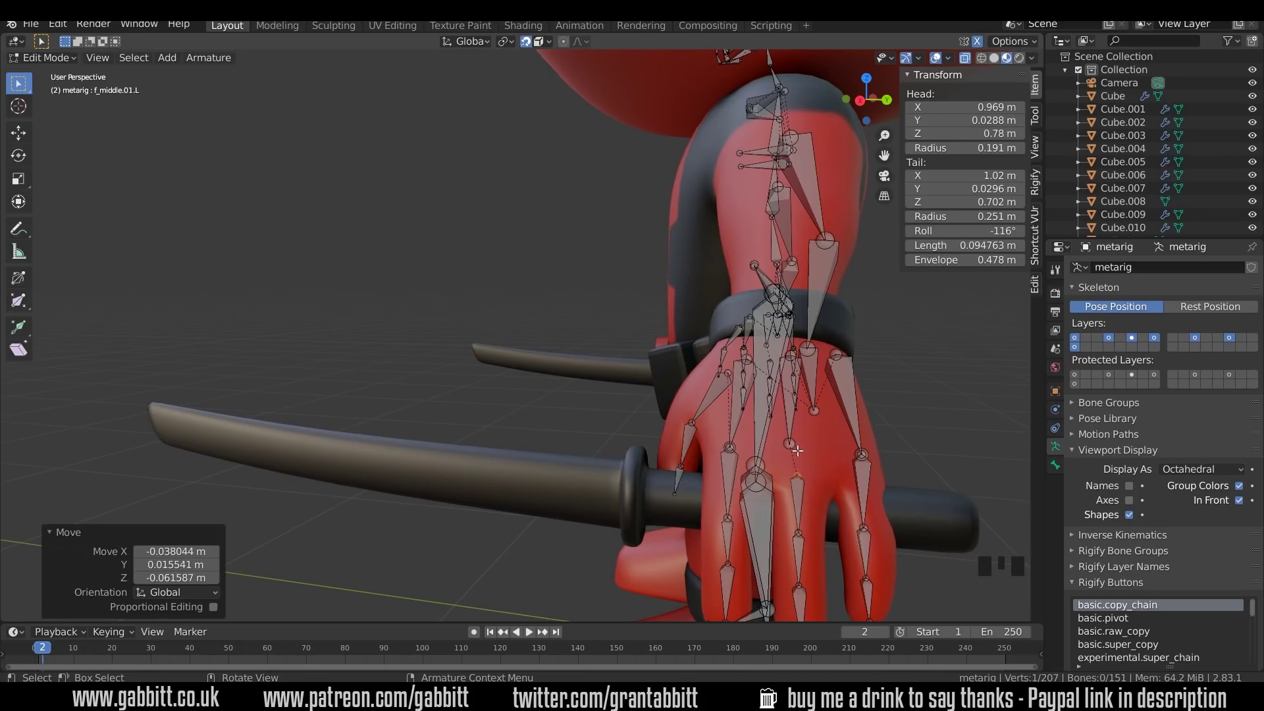
key(ctrl+z)
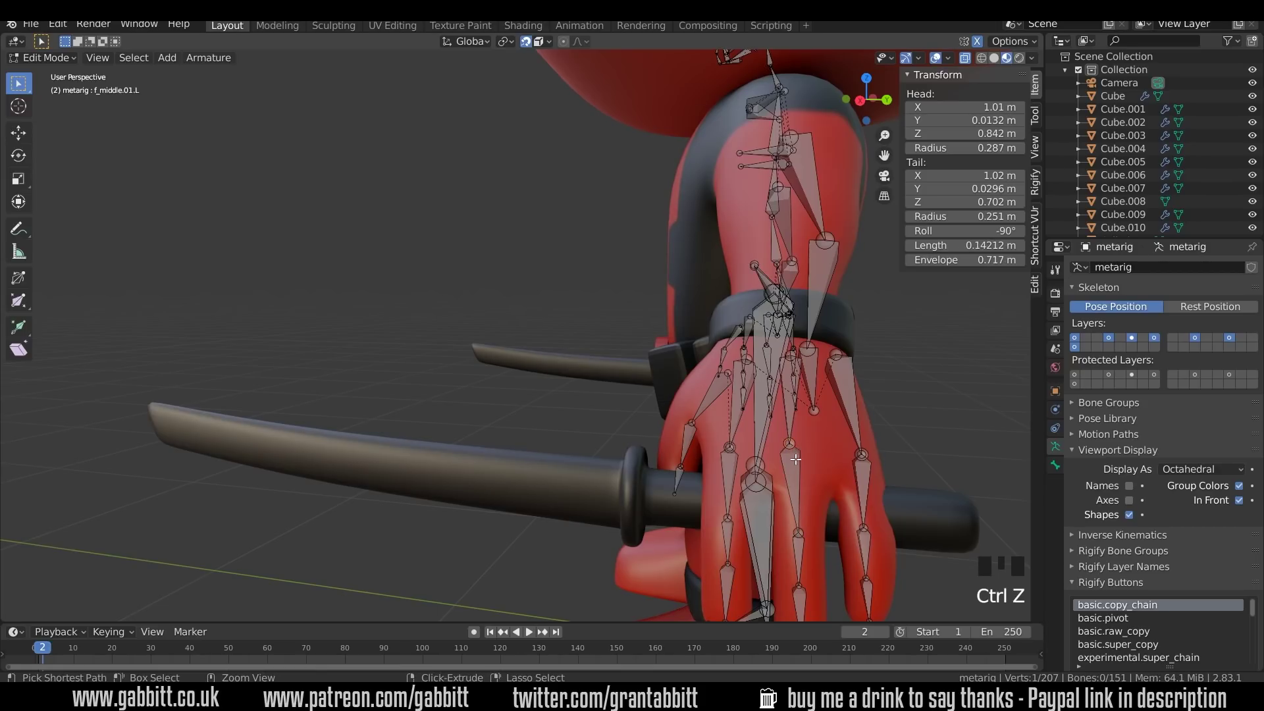
Move the middle finger's knuckle joint about -0.050, 0.015, -0.046 m and the outer finger's about -0.071, -0.006, -0.026 m
click(798, 449)
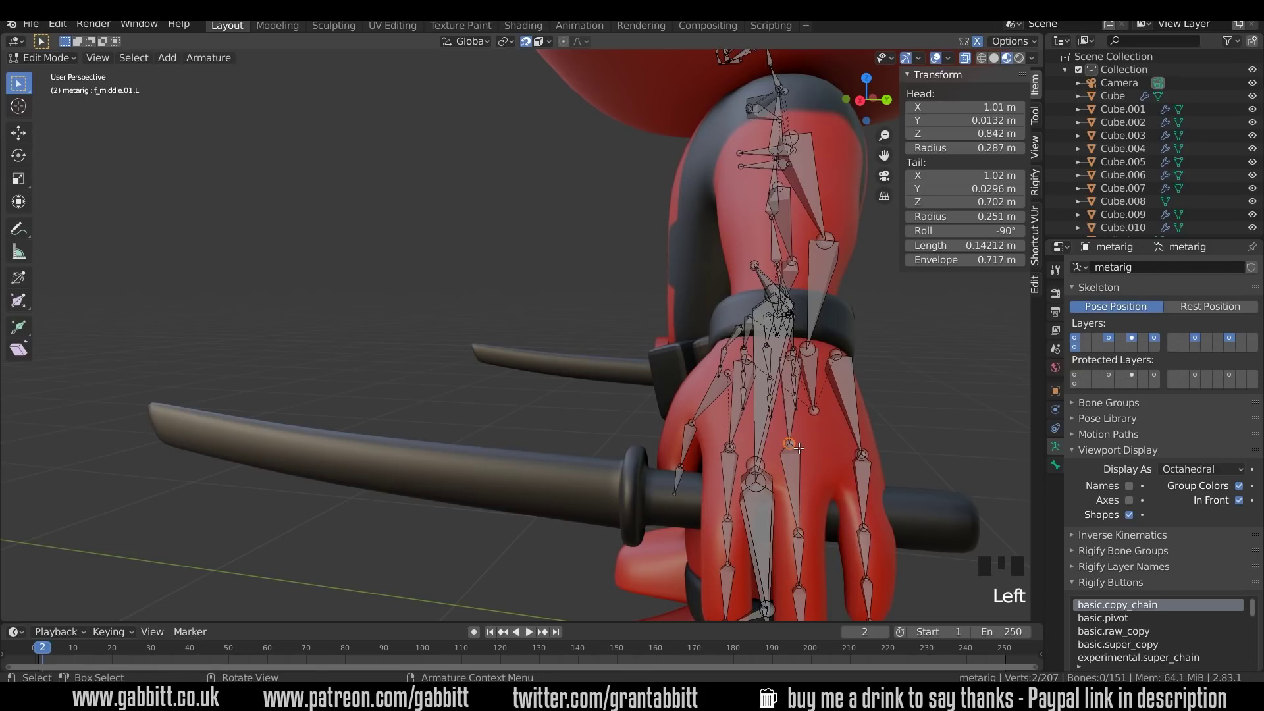
key(g)
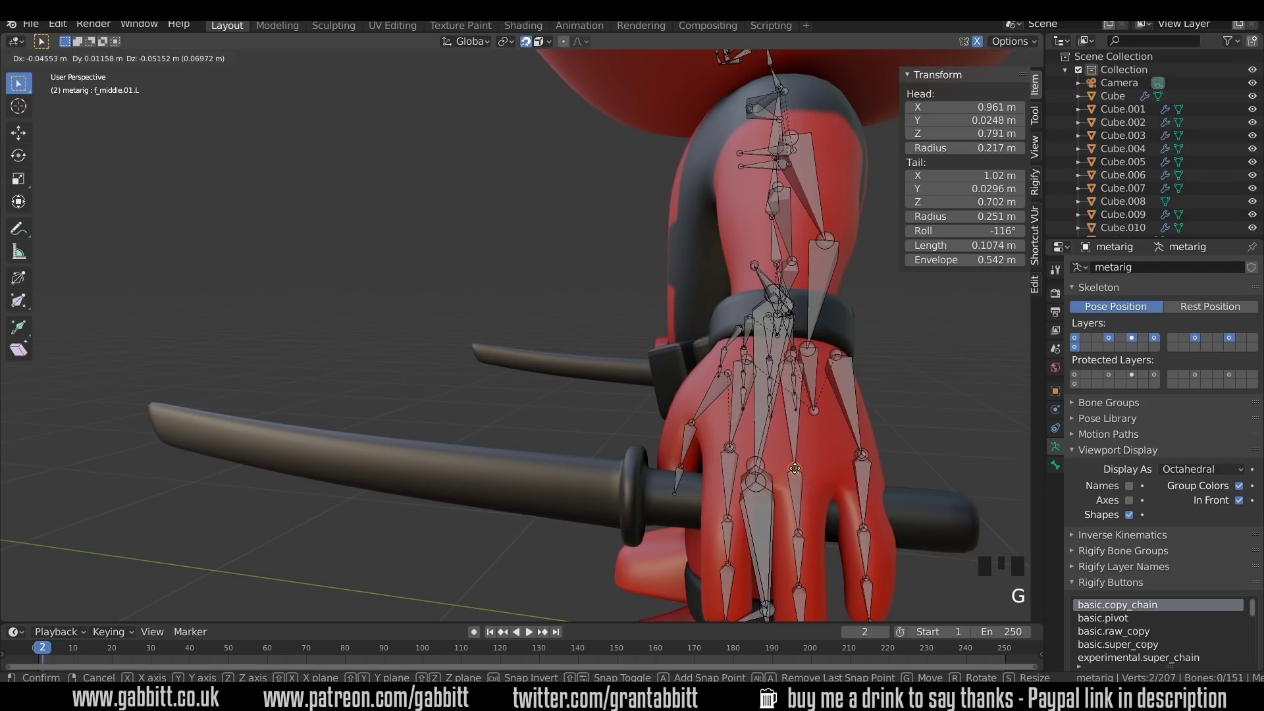
click(792, 474)
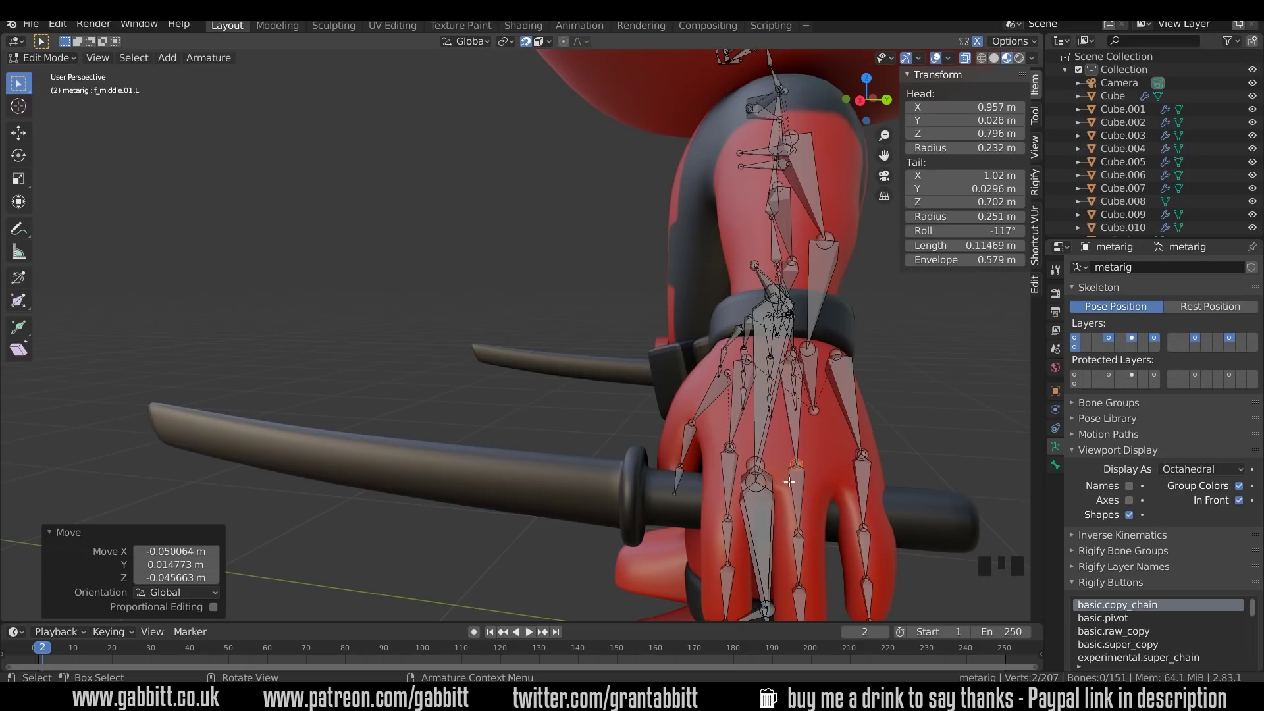
middle_drag(840, 468, 851, 468)
key(g)
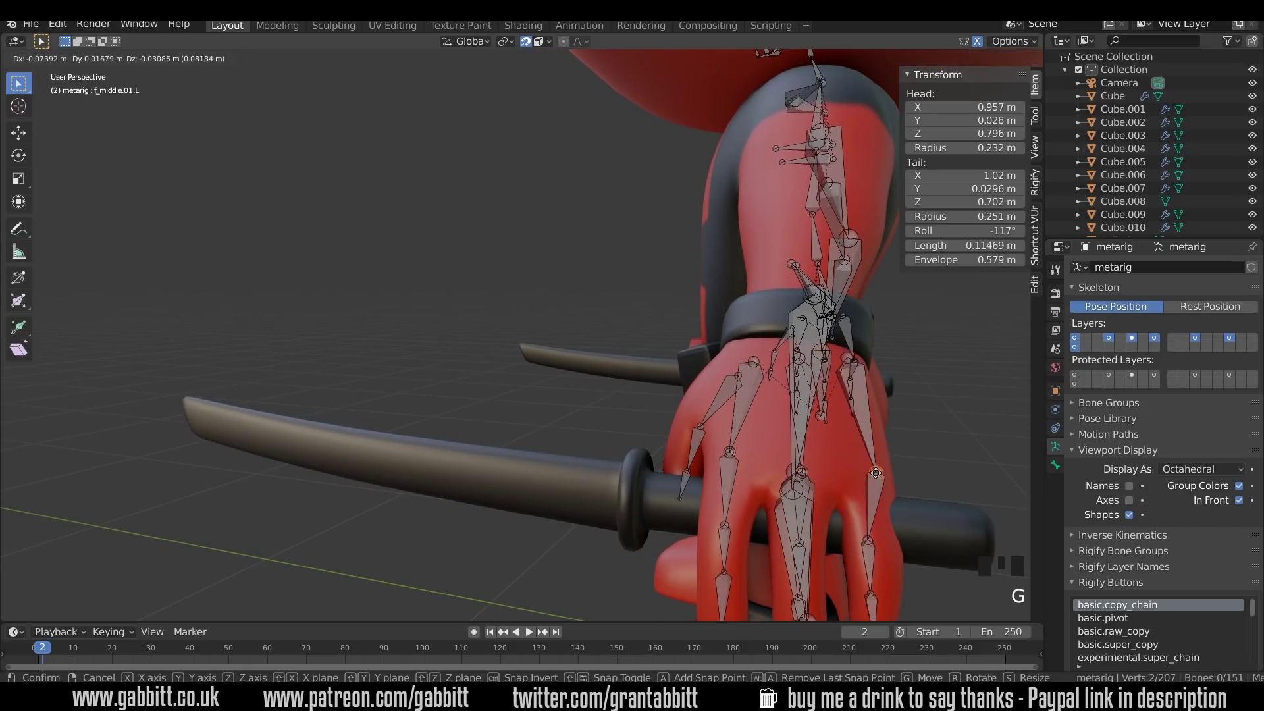
click(860, 467)
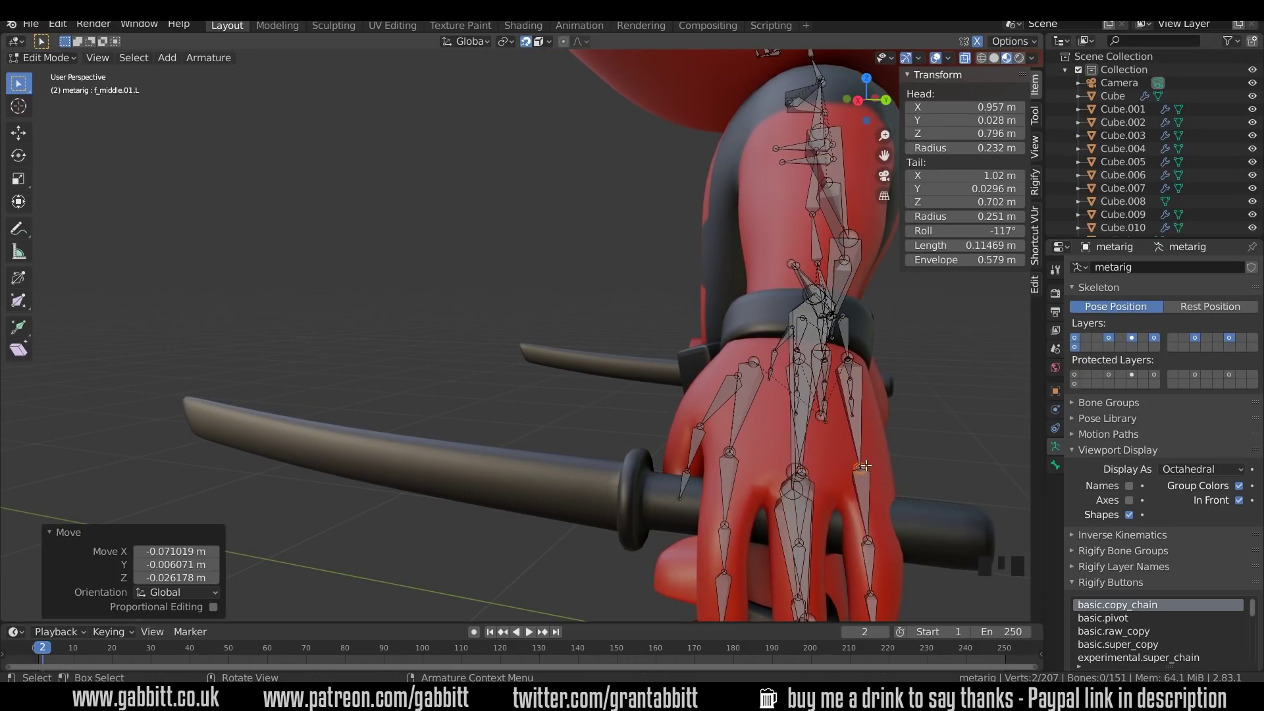
Reposition the wrist-side ends of the left hand's palm bones inside the mesh, beginning with the outer finger's palm bone
shift+middle_drag(896, 482, 710, 446)
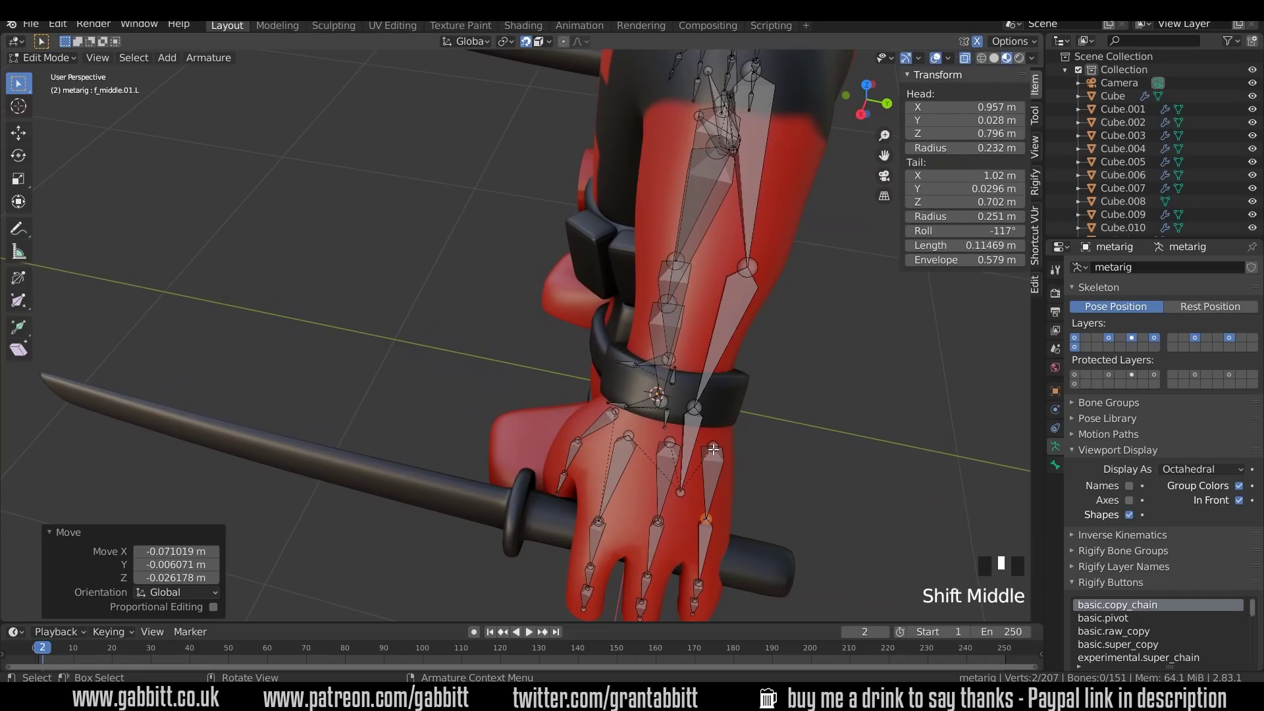
click(714, 446)
key(g)
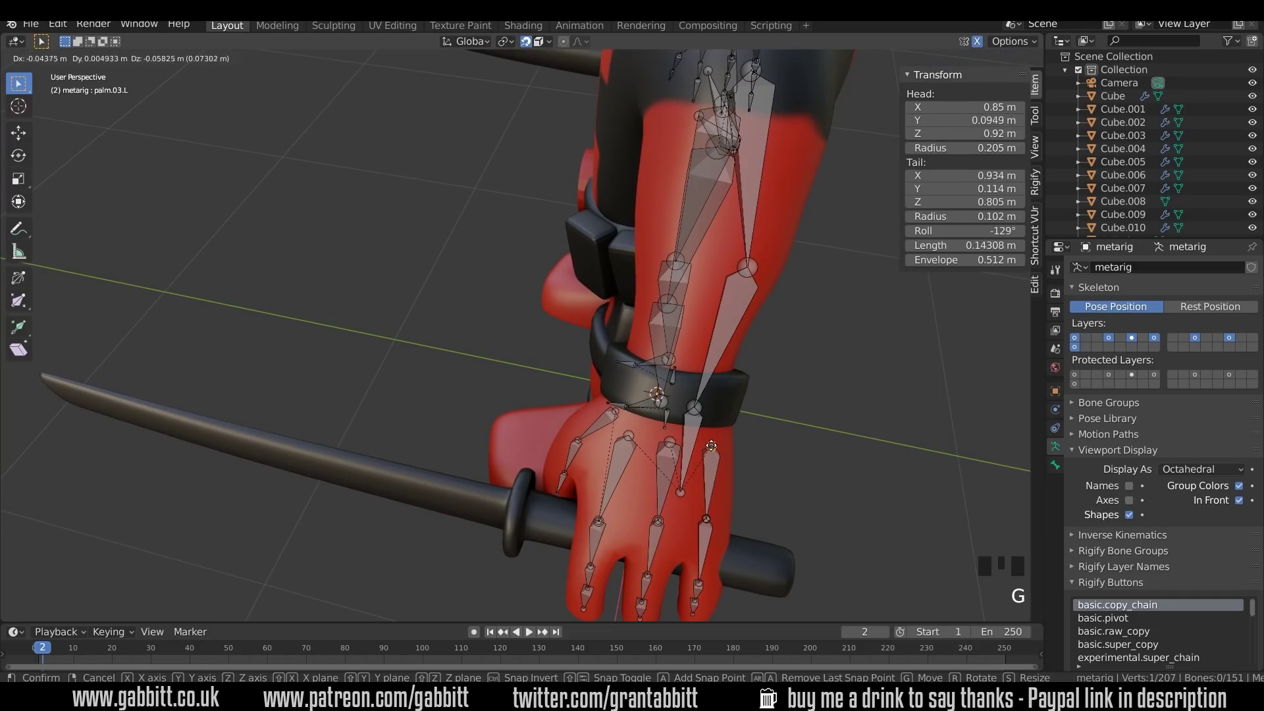
click(665, 437)
click(665, 437)
key(g)
click(651, 448)
middle_drag(651, 447, 766, 443)
click(658, 437)
key(g)
middle_drag(658, 437, 592, 412)
key(g)
click(660, 510)
Move the three knuckle joints of the left hand together about 0.010 m in X, -0.008 m in Y and 0.012 m in Z
drag(588, 409, 628, 445)
key(g)
click(570, 374)
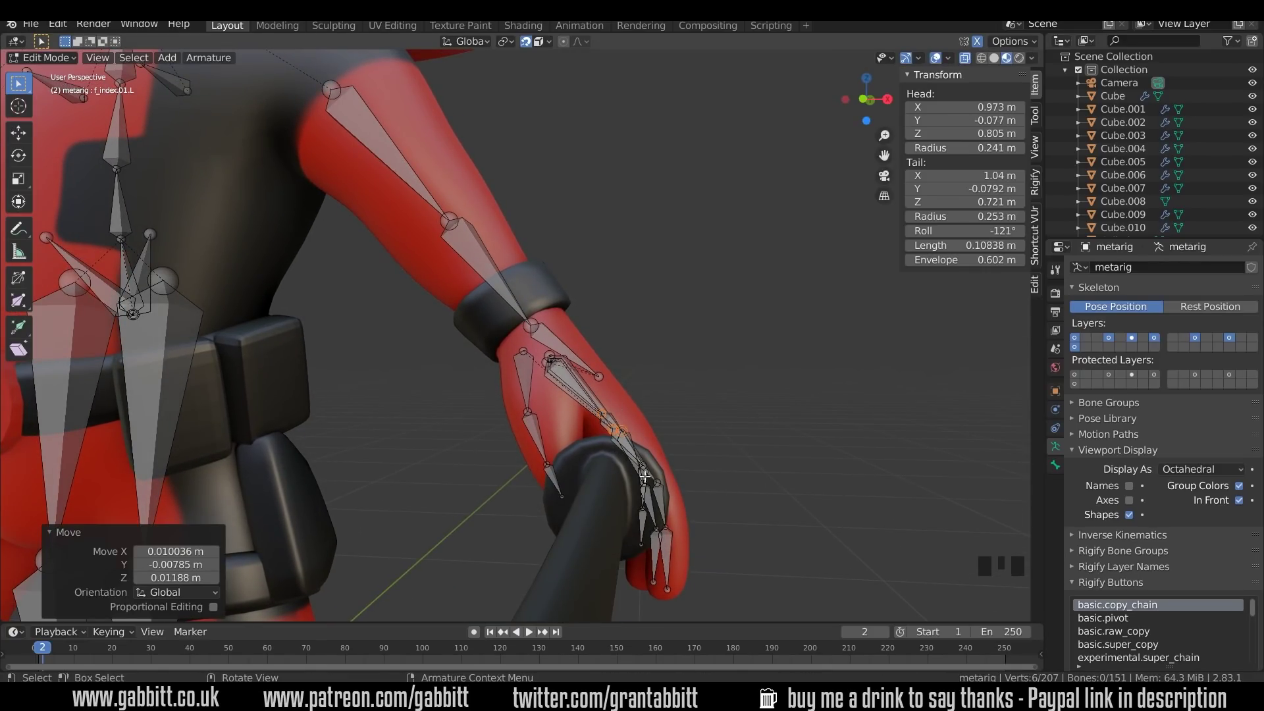
Try adjusting the roll of the outer finger's middle bone, and undo the last change
middle_drag(715, 533, 760, 489)
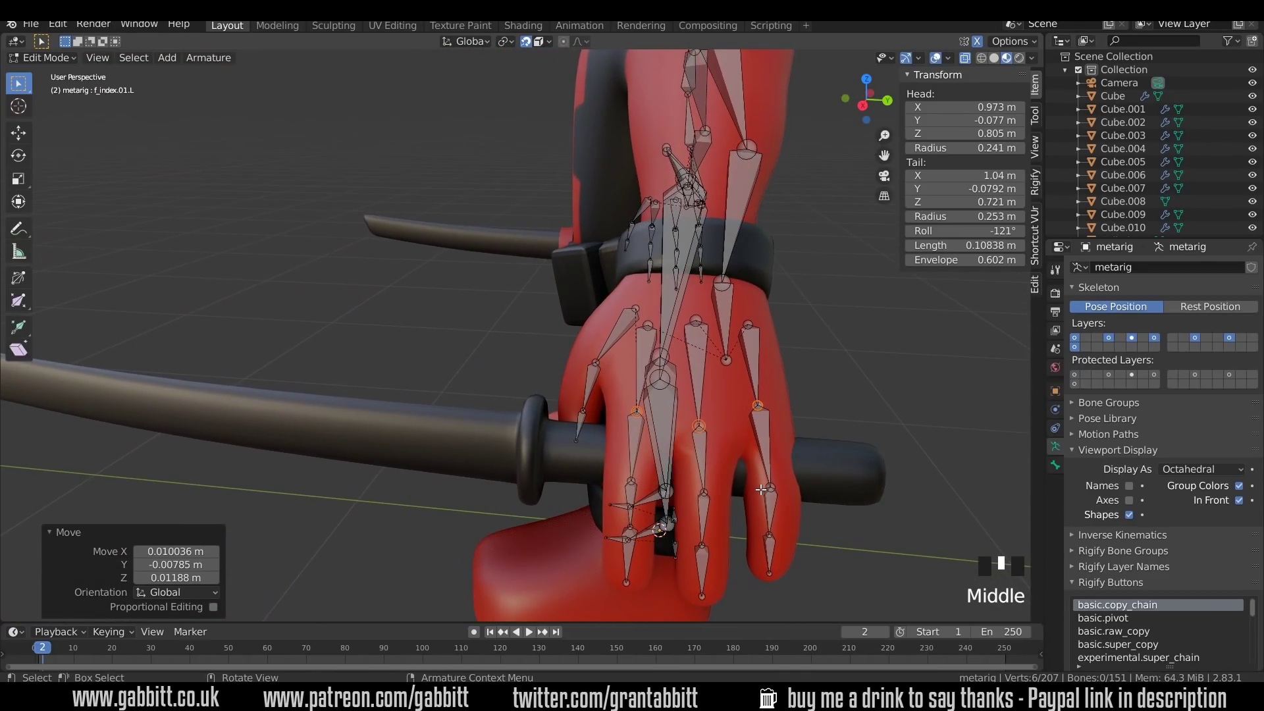
click(772, 502)
click(1020, 230)
click(1020, 231)
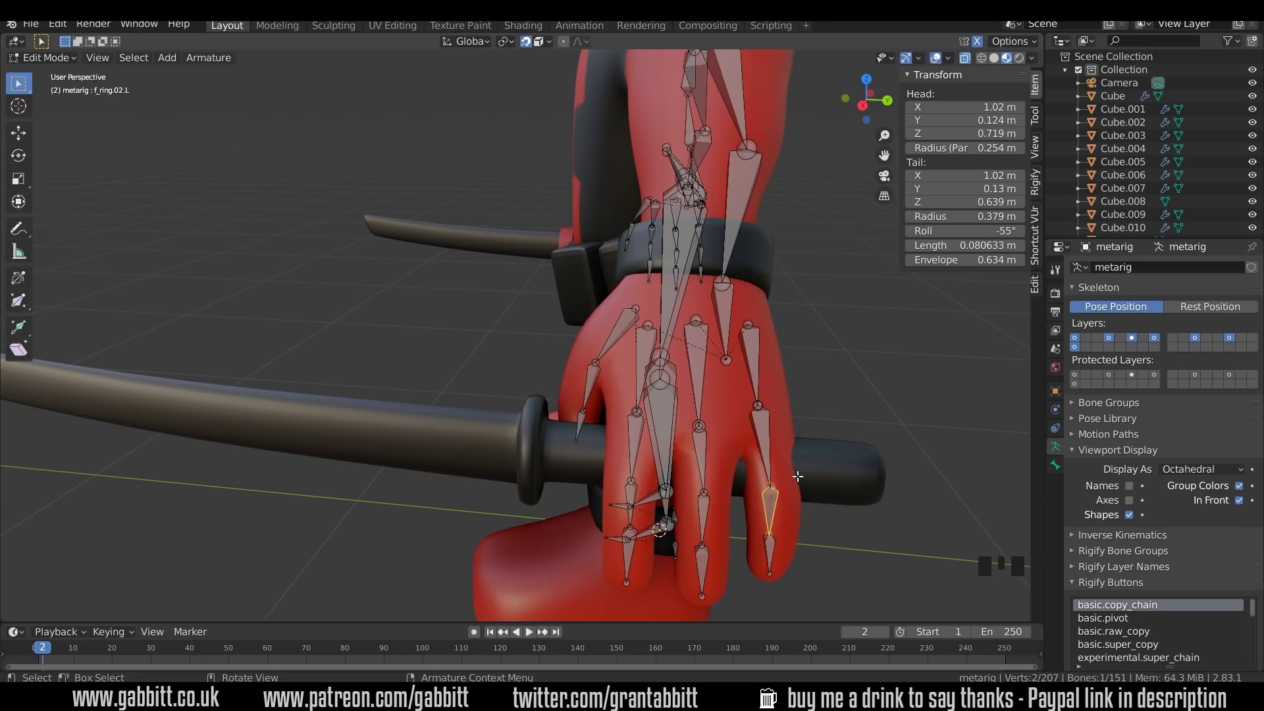
key(ctrl+z)
With snapping off, move the left hand bone about -0.009 m in X, -0.044 m in Y and 0.029 m in Z toward the wrist
middle_drag(754, 520, 763, 512)
drag(763, 512, 765, 511)
scroll(765, 510, up, 2)
middle_drag(765, 511, 722, 485)
click(672, 409)
key(g)
click(677, 454)
click(736, 405)
click(785, 423)
key(g)
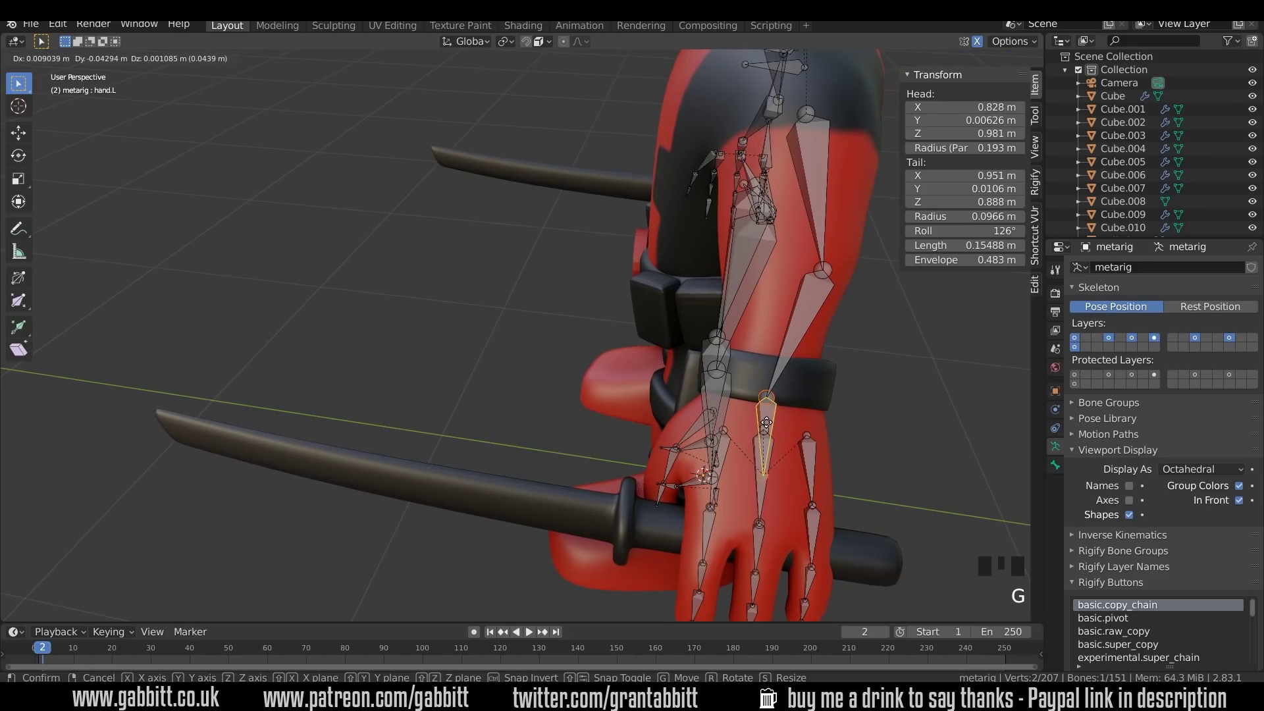
click(764, 394)
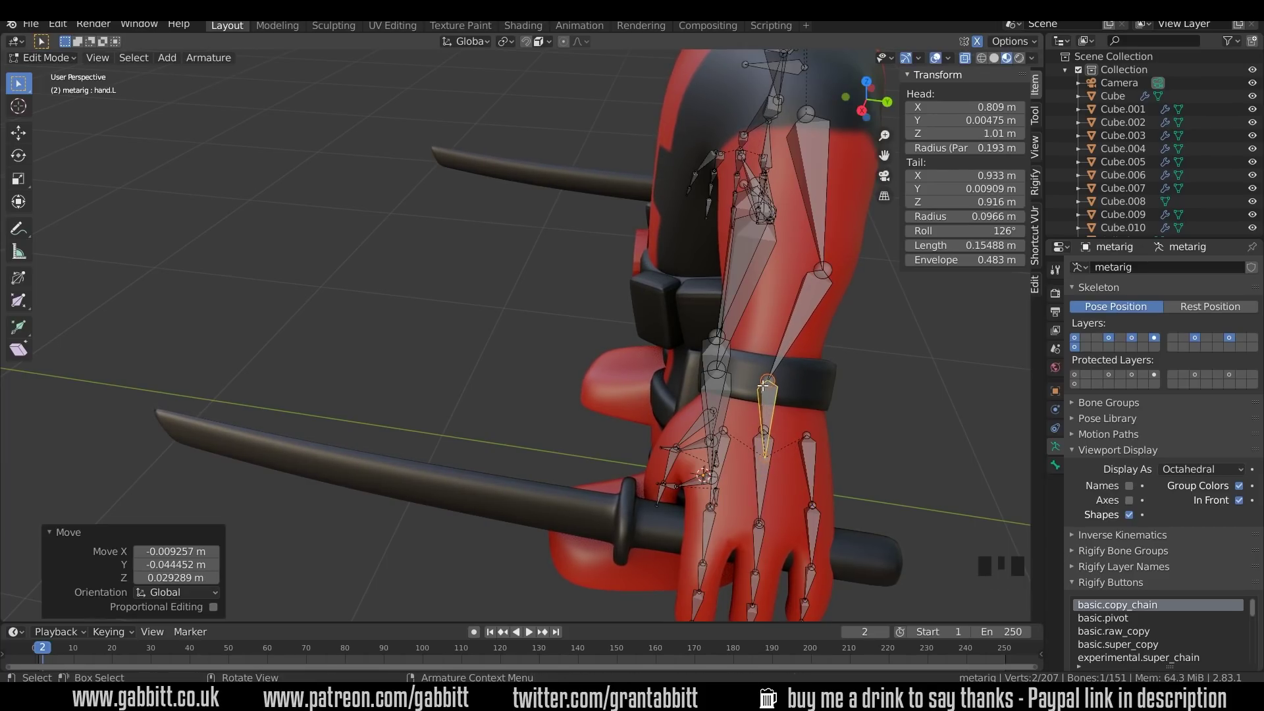
Extend the hand bone's tail toward the knuckles by about 0.054 m in X, -0.002 m in Y and -0.082 m in Z
shift+middle_drag(766, 375, 770, 414)
click(770, 415)
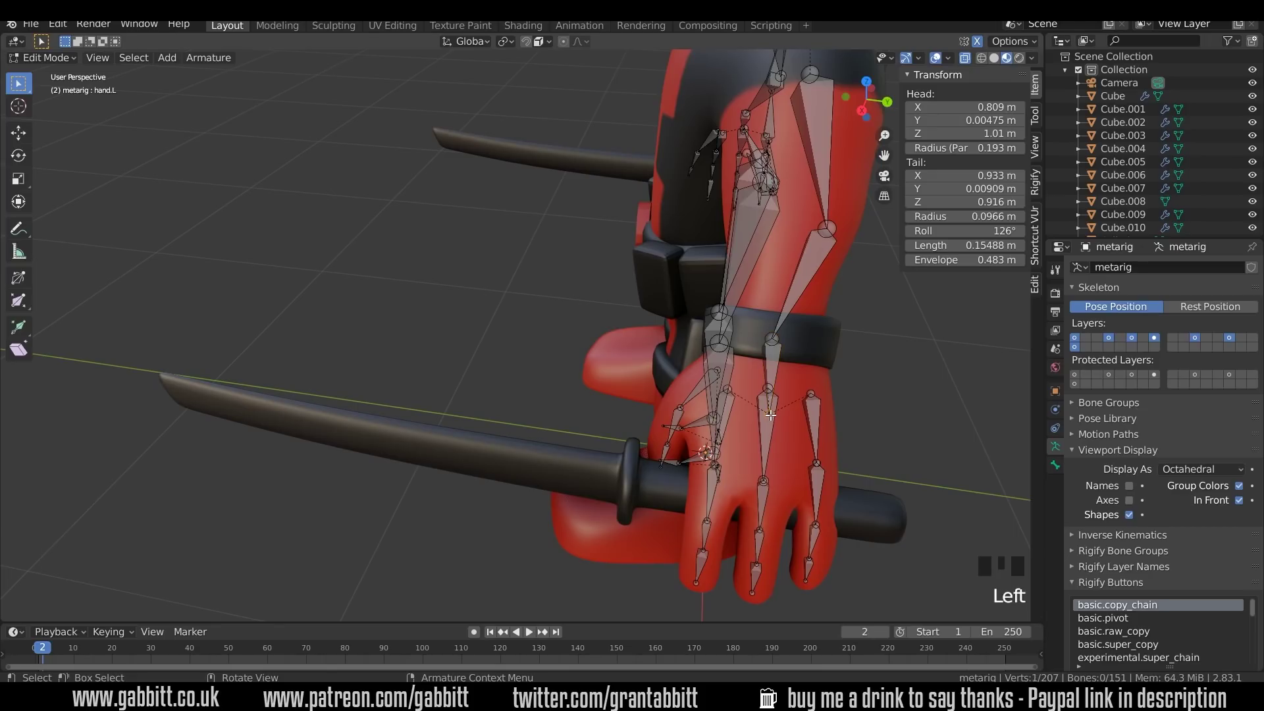
key(g)
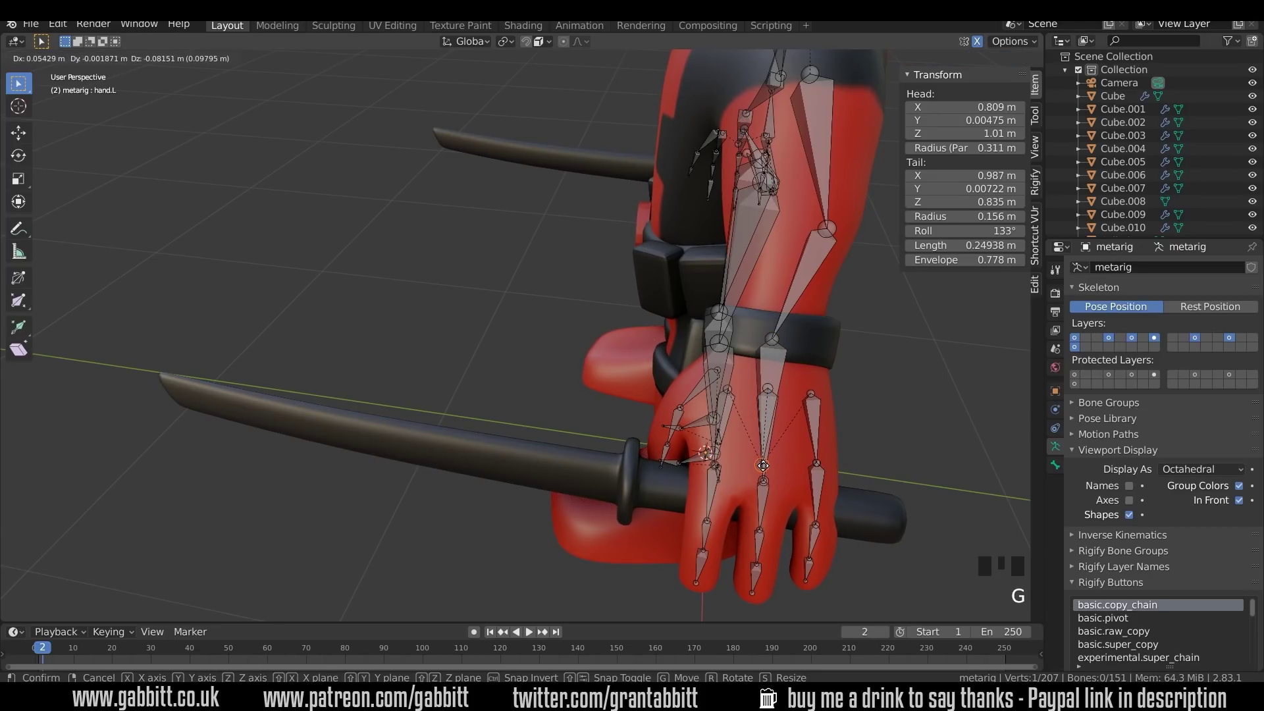
click(780, 347)
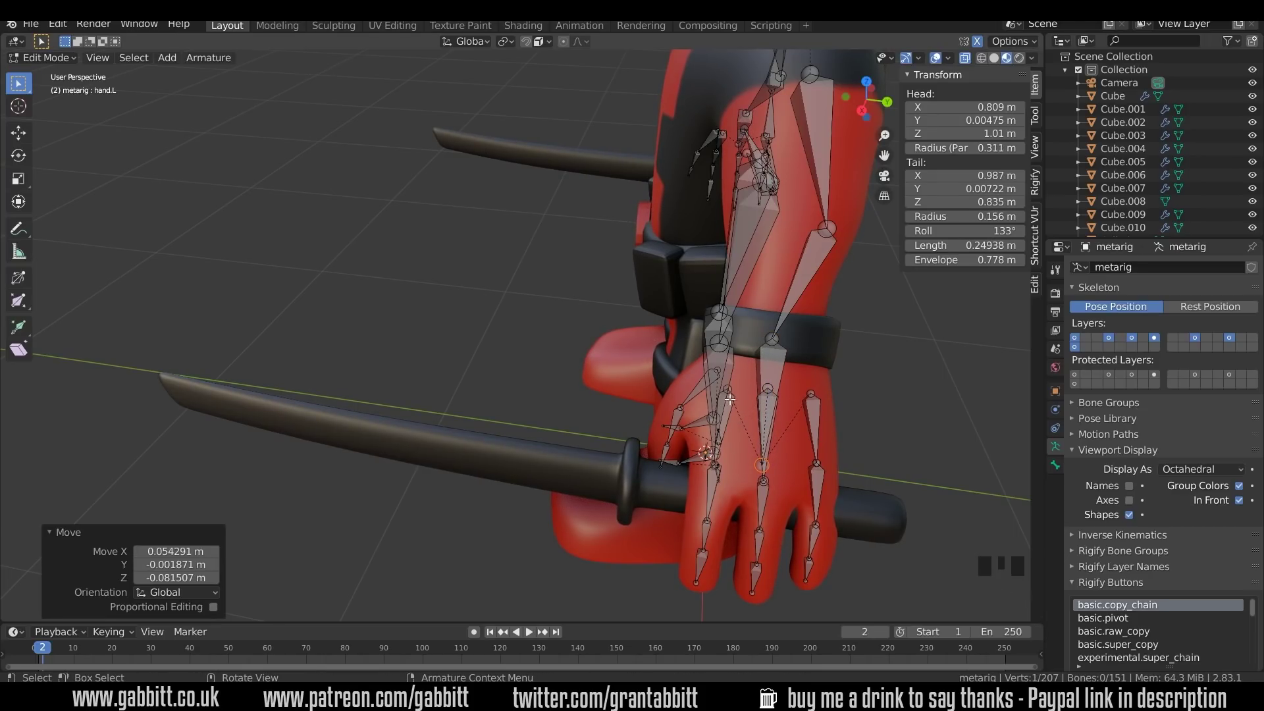
Turn snapping back on and adjust the left thumb bones, moving the outer joint about 0.019, -0.004 and -0.012 m
middle_drag(766, 433, 856, 316)
click(526, 40)
key(g)
click(593, 395)
middle_drag(593, 395, 747, 443)
click(563, 518)
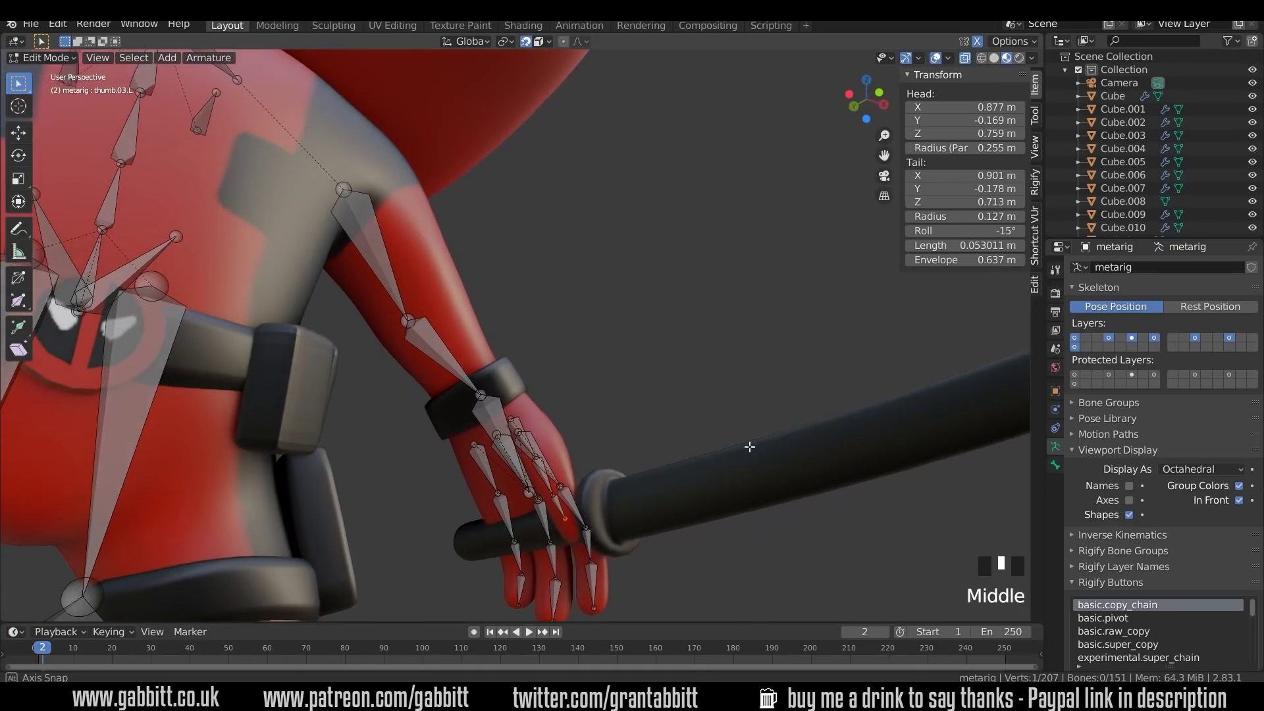
scroll(567, 529, up, 2)
click(566, 526)
key(g)
click(568, 530)
middle_drag(568, 530, 559, 437)
click(563, 444)
Switch to Object Mode and hide the sword held in the character's left hand
scroll(559, 436, down, 8)
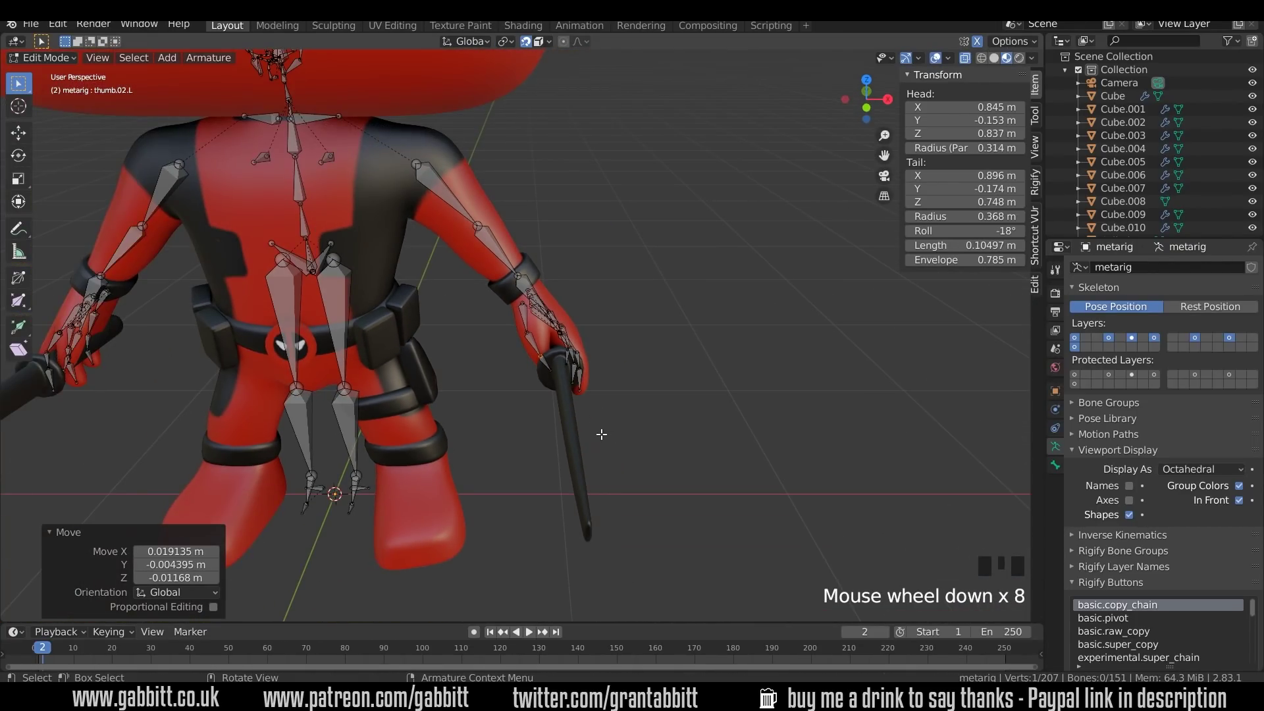
key(Tab)
click(574, 437)
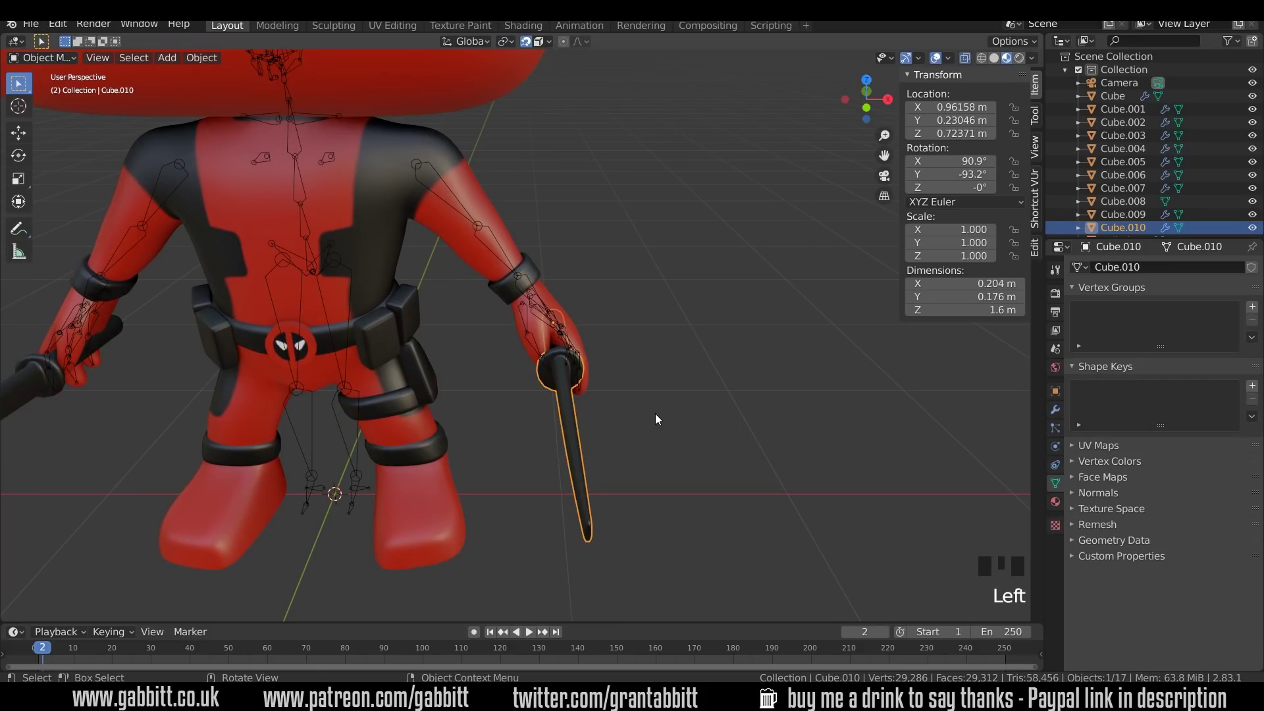
key(Delete)
scroll(574, 423, up, 7)
Return the meta-rig to Edit Mode and refine the thumb joints, moving the inner one about 0.009, -0.011 and 0.015 m
middle_drag(573, 421, 465, 419)
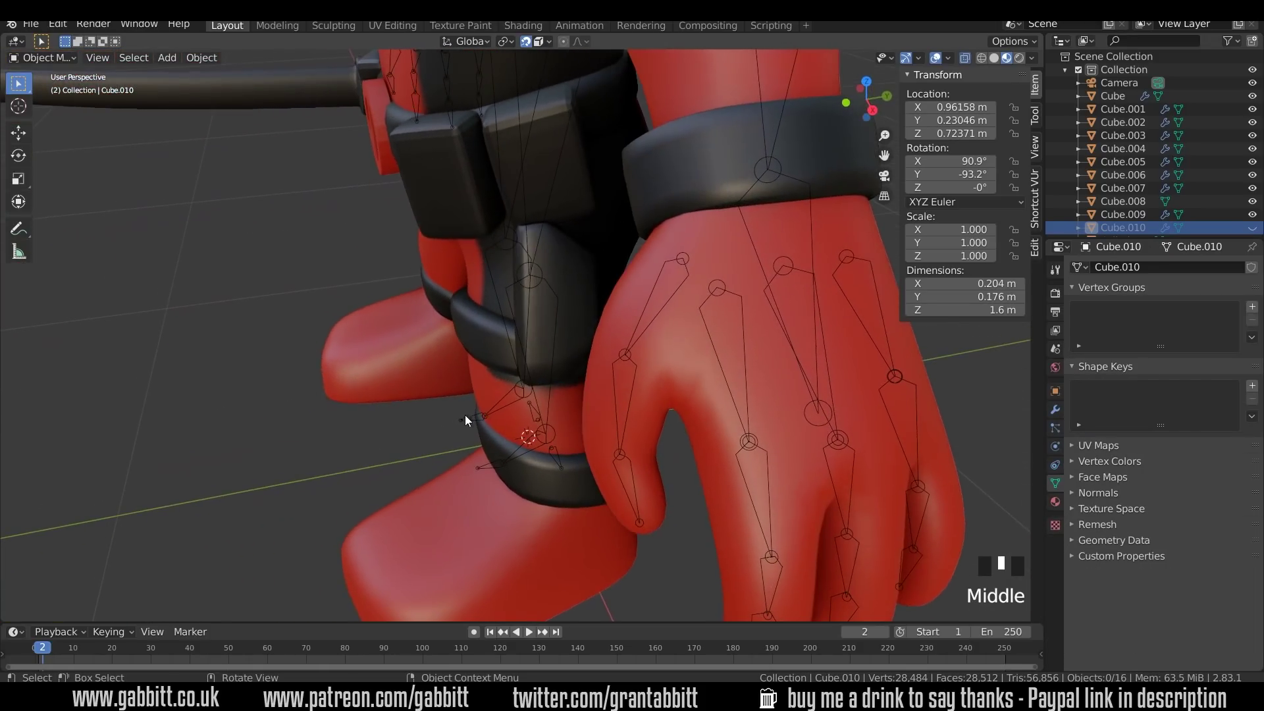
double_click(625, 452)
click(621, 448)
key(Tab)
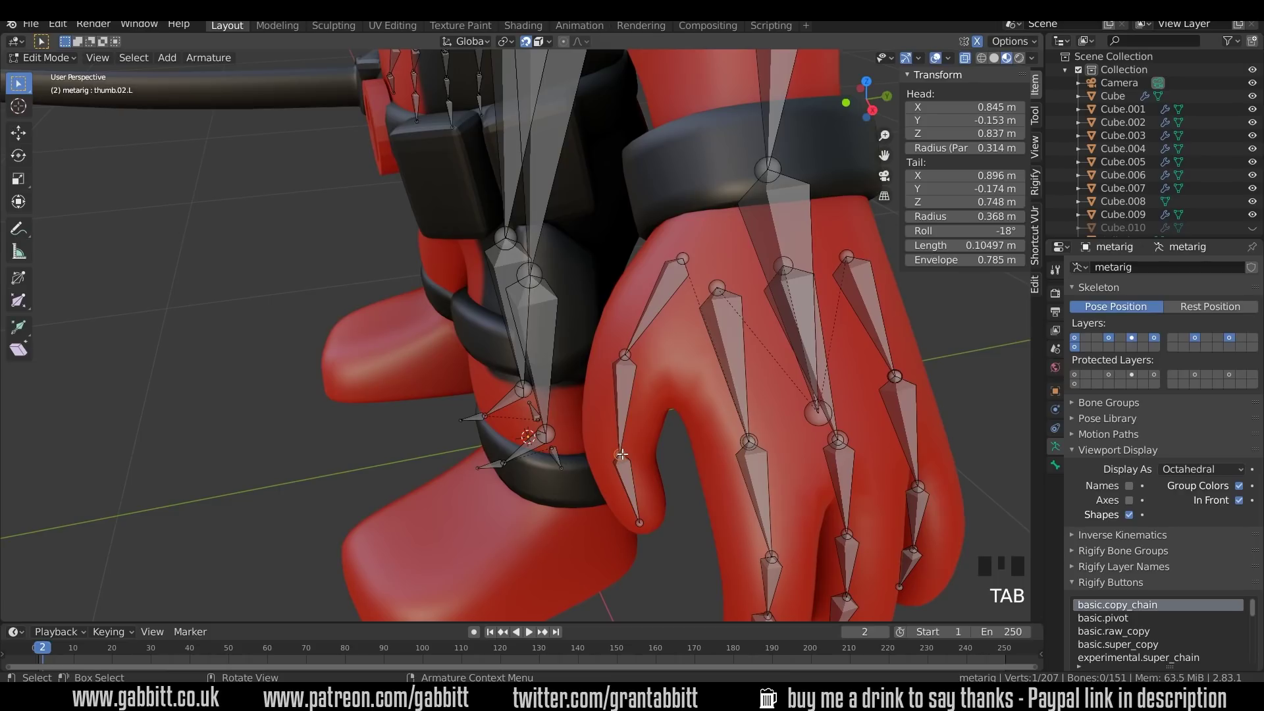
key(g)
click(622, 453)
click(626, 356)
key(g)
click(627, 354)
middle_drag(626, 354, 779, 325)
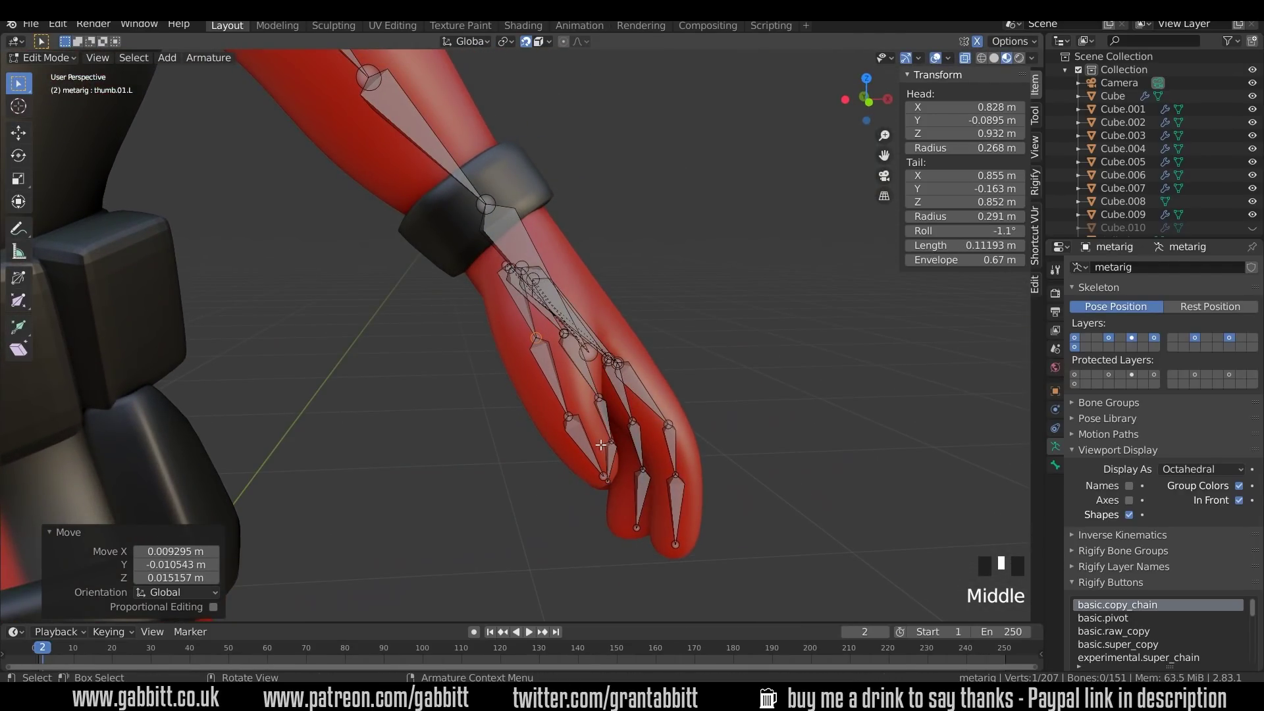
middle_drag(546, 368, 588, 399)
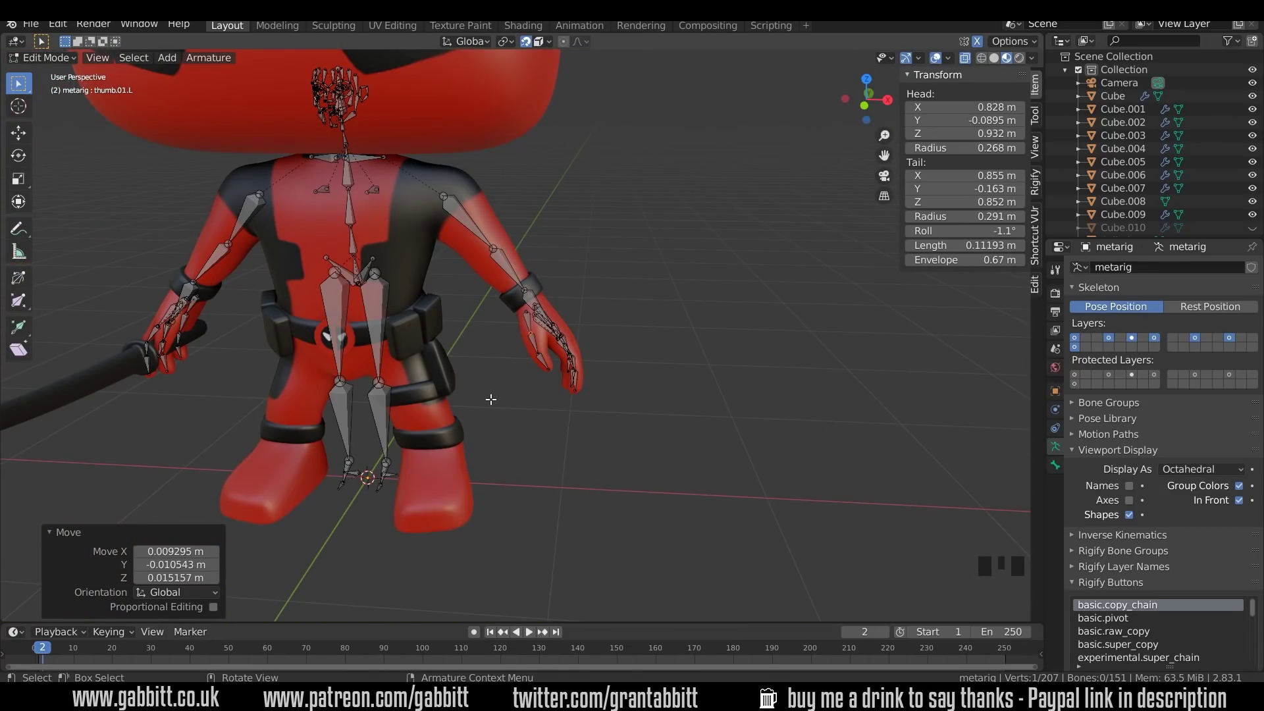
Delete the facial bones in front of and around the head bone
shift+middle_drag(493, 456, 474, 378)
scroll(592, 470, up, 5)
drag(373, 324, 518, 530)
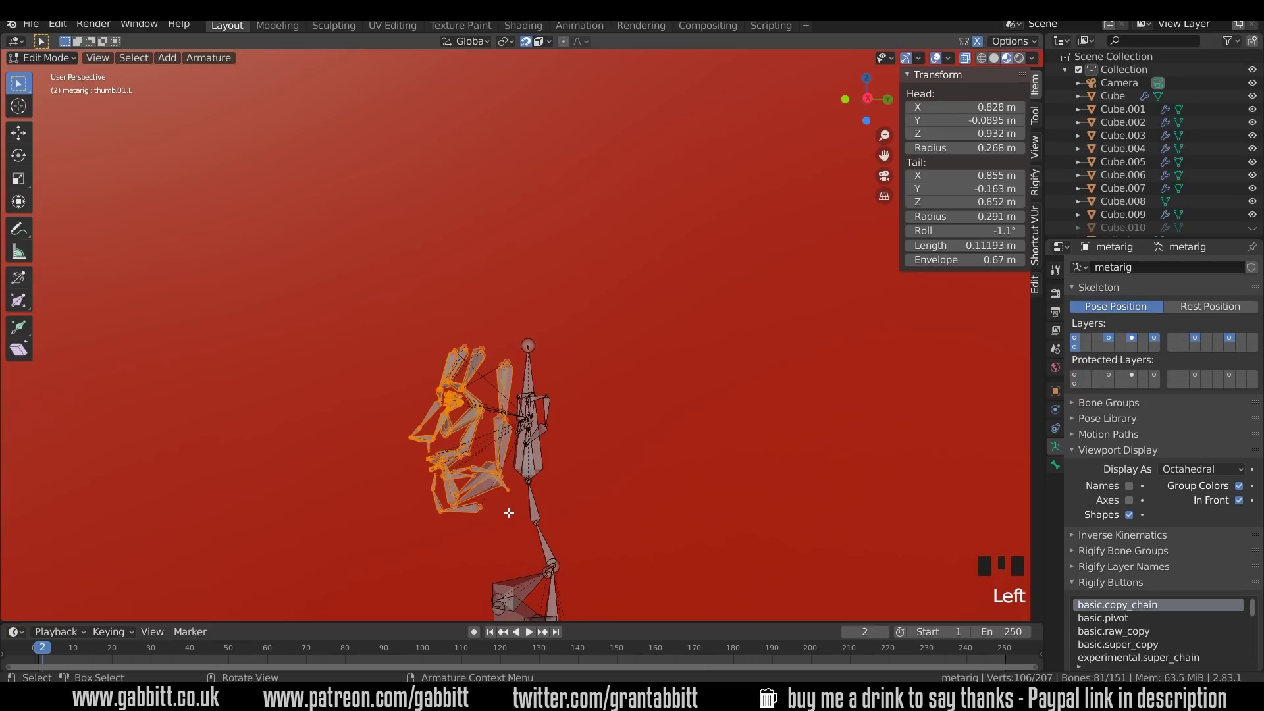
key(Delete)
click(503, 512)
middle_drag(533, 483, 645, 395)
drag(650, 386, 738, 482)
key(Delete)
click(733, 484)
Try to select the small bone overlapped by the top head bone
scroll(720, 506, up, 3)
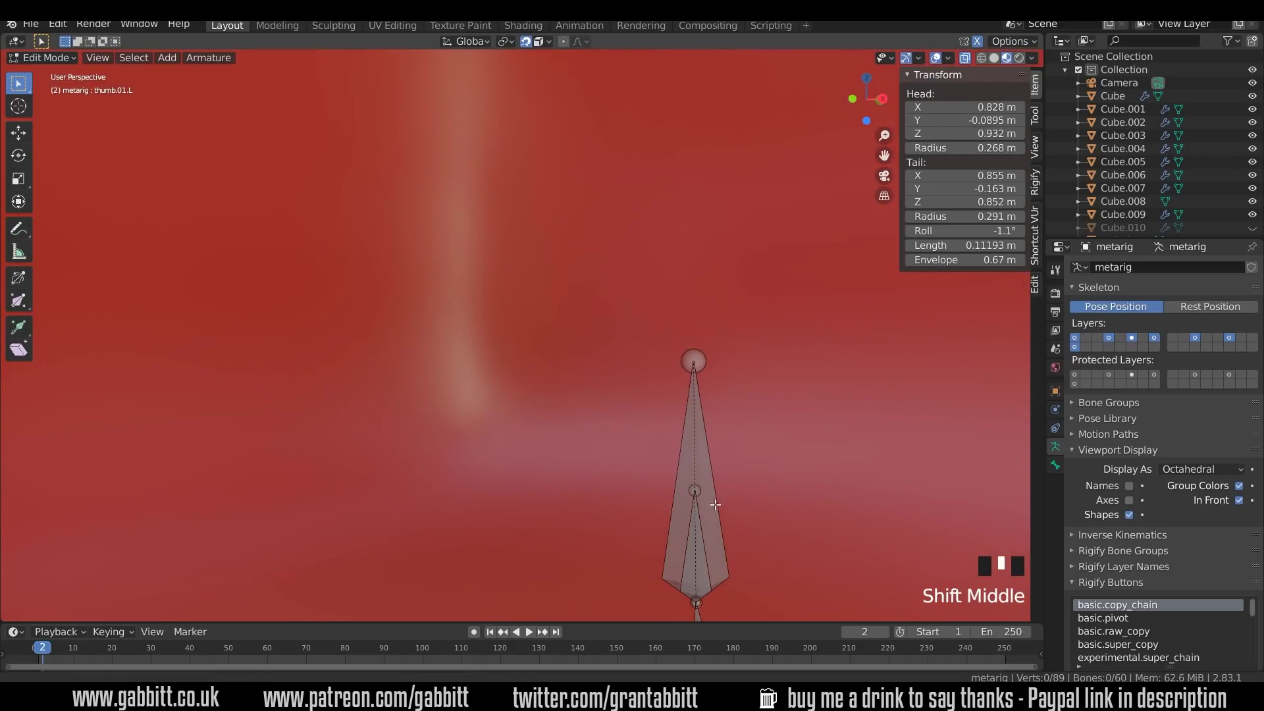
shift+middle_drag(720, 506, 530, 380)
click(480, 424)
click(480, 423)
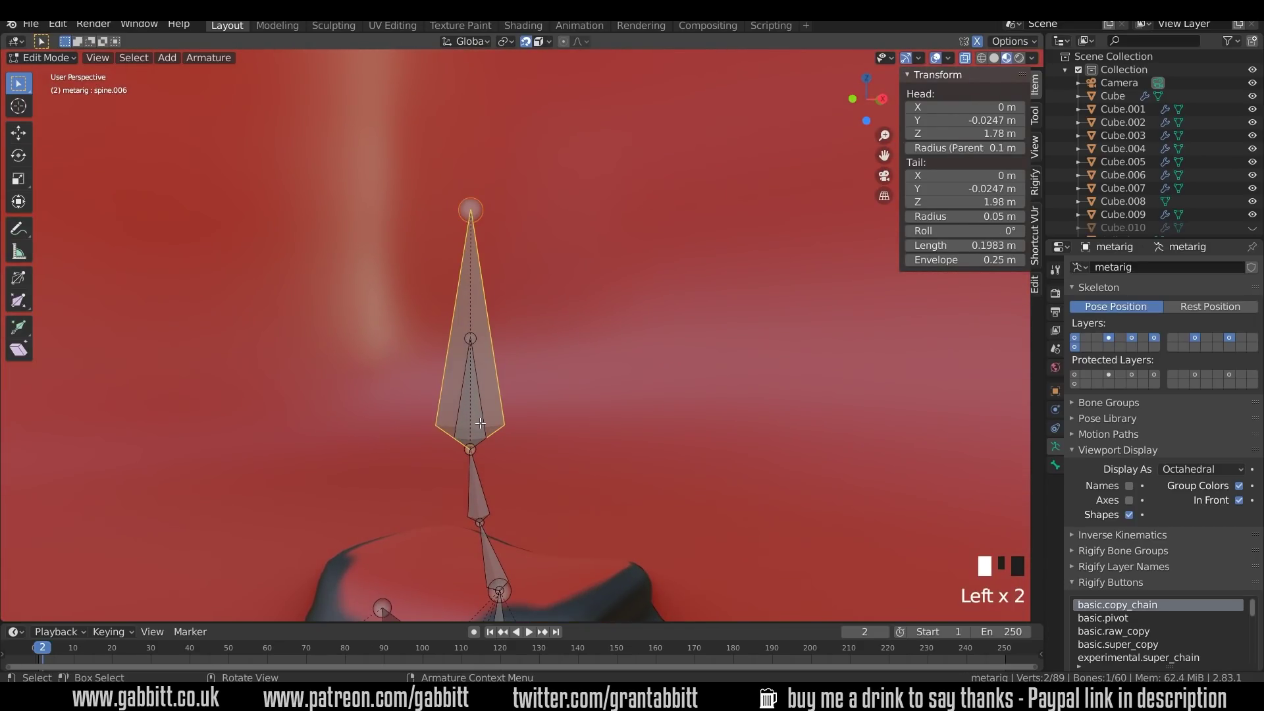
click(473, 428)
click(480, 438)
click(477, 444)
click(486, 434)
middle_drag(485, 434, 678, 268)
triple_click(677, 268)
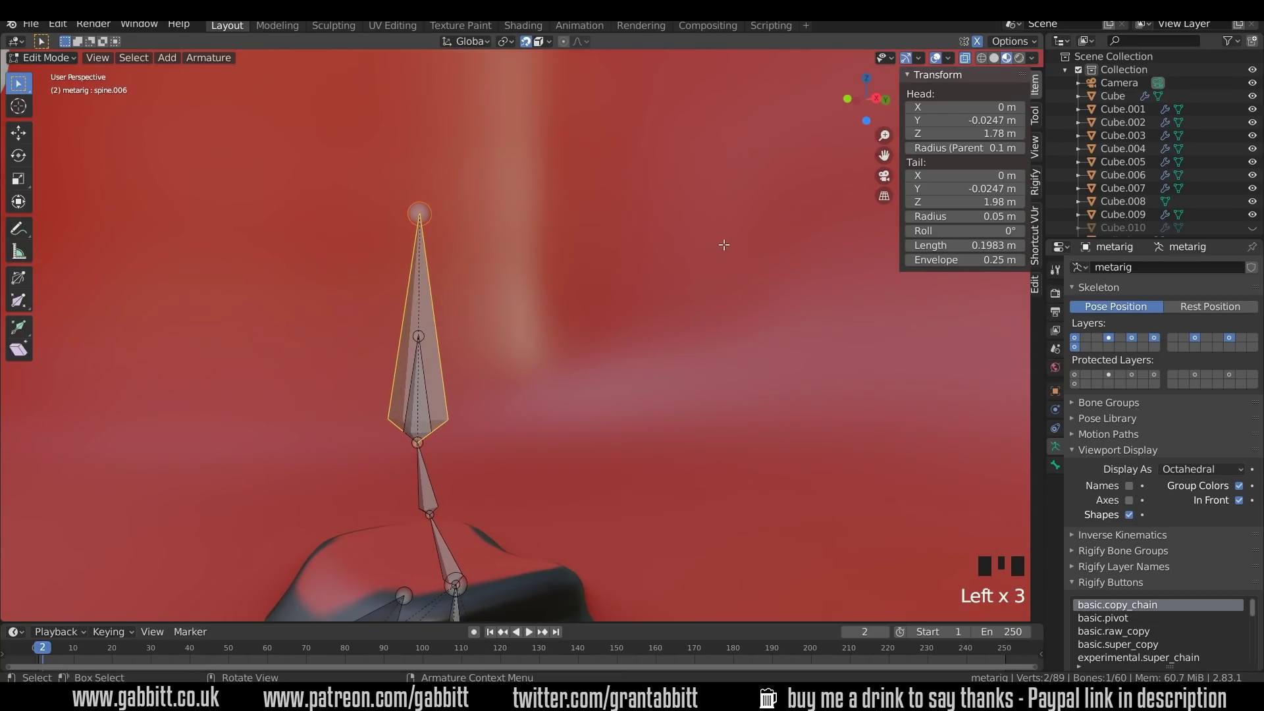
Switch the viewport to wireframe shading and try again to pick the small bone inside the head bone
click(981, 58)
click(424, 405)
click(416, 423)
double_click(417, 425)
click(413, 366)
click(421, 384)
click(416, 398)
triple_click(416, 403)
triple_click(416, 403)
triple_click(416, 403)
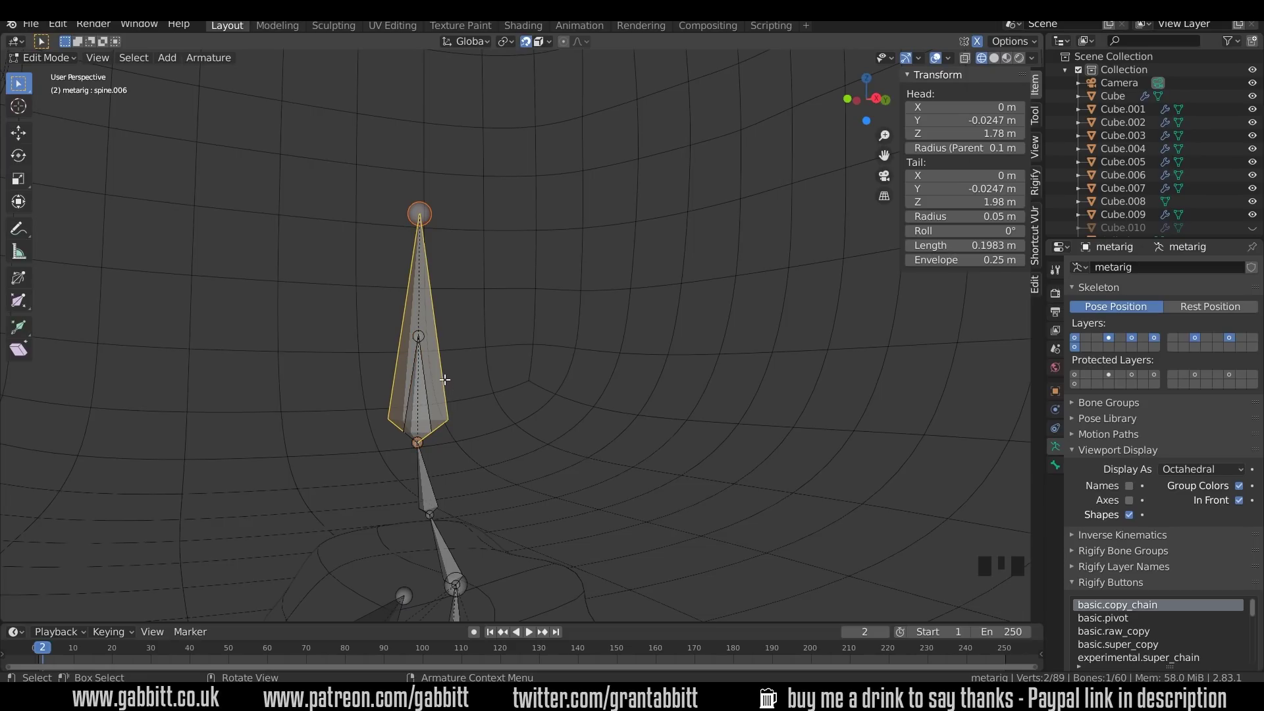
Hide the large head bone, select the small bone inside it and open its bone properties
key(h)
click(425, 405)
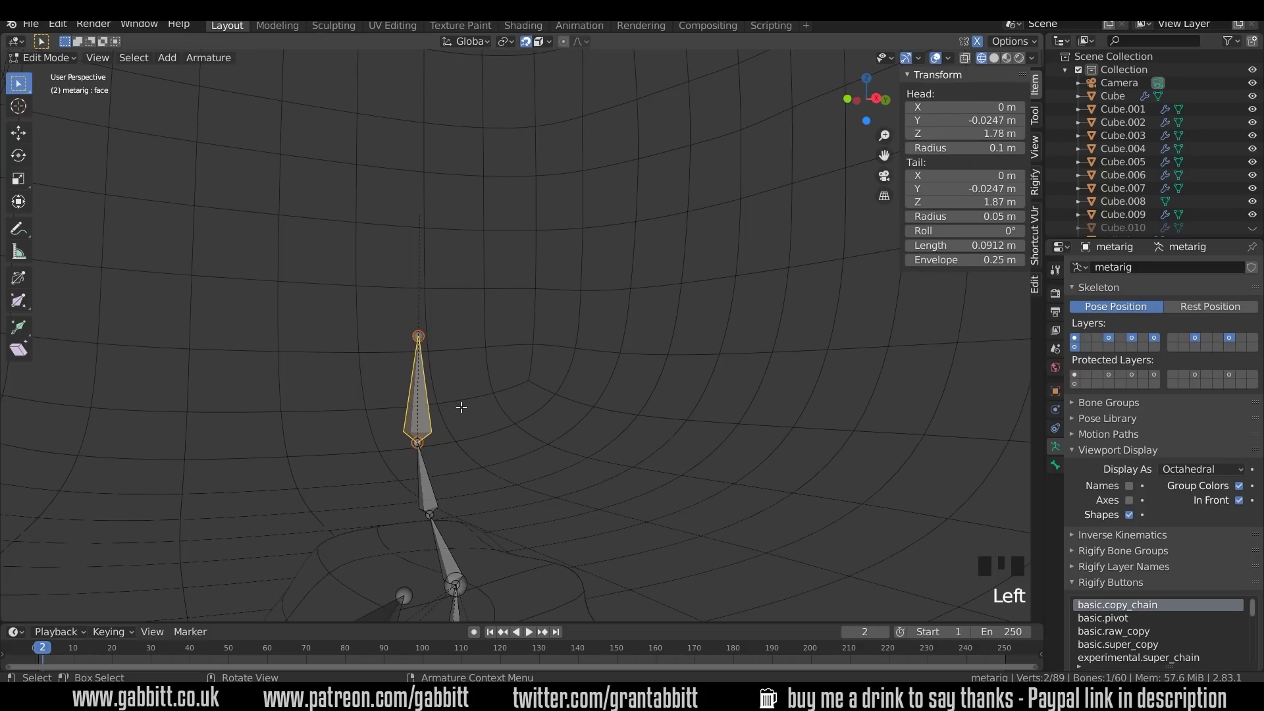
click(1054, 465)
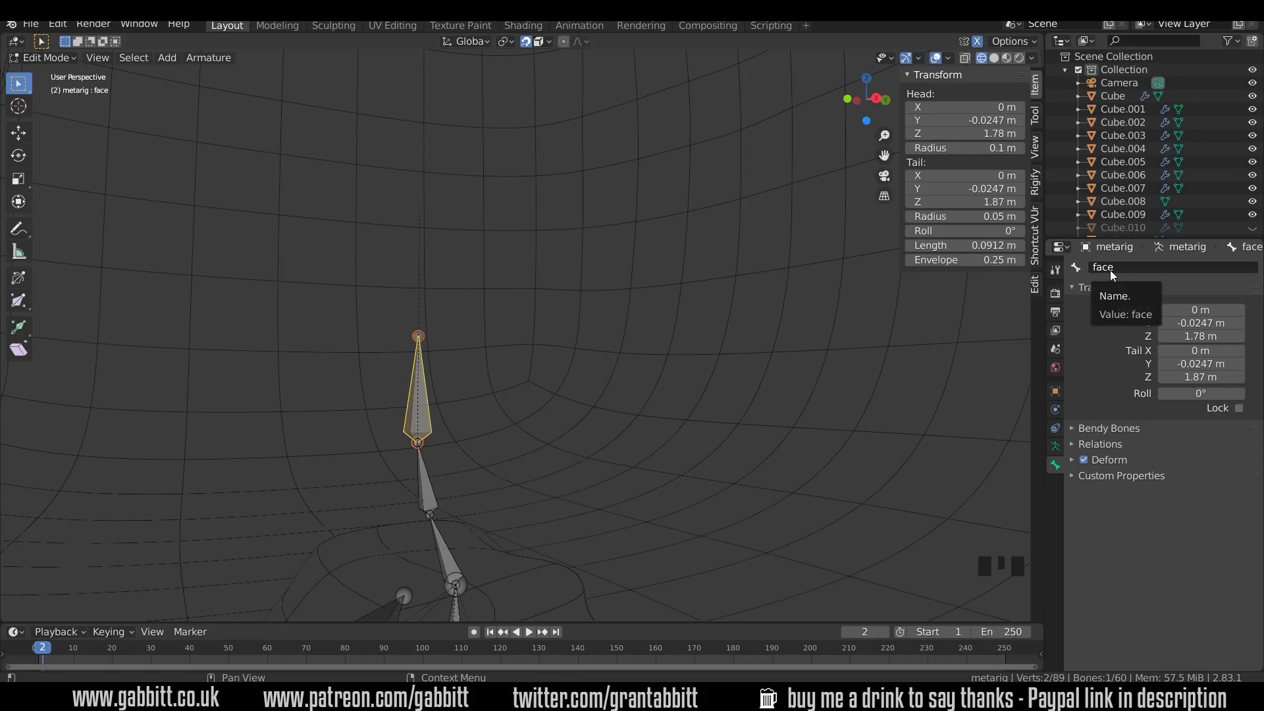
Delete the face bone inside the head bone, reveal the hidden head bone and select it
key(Delete)
click(705, 413)
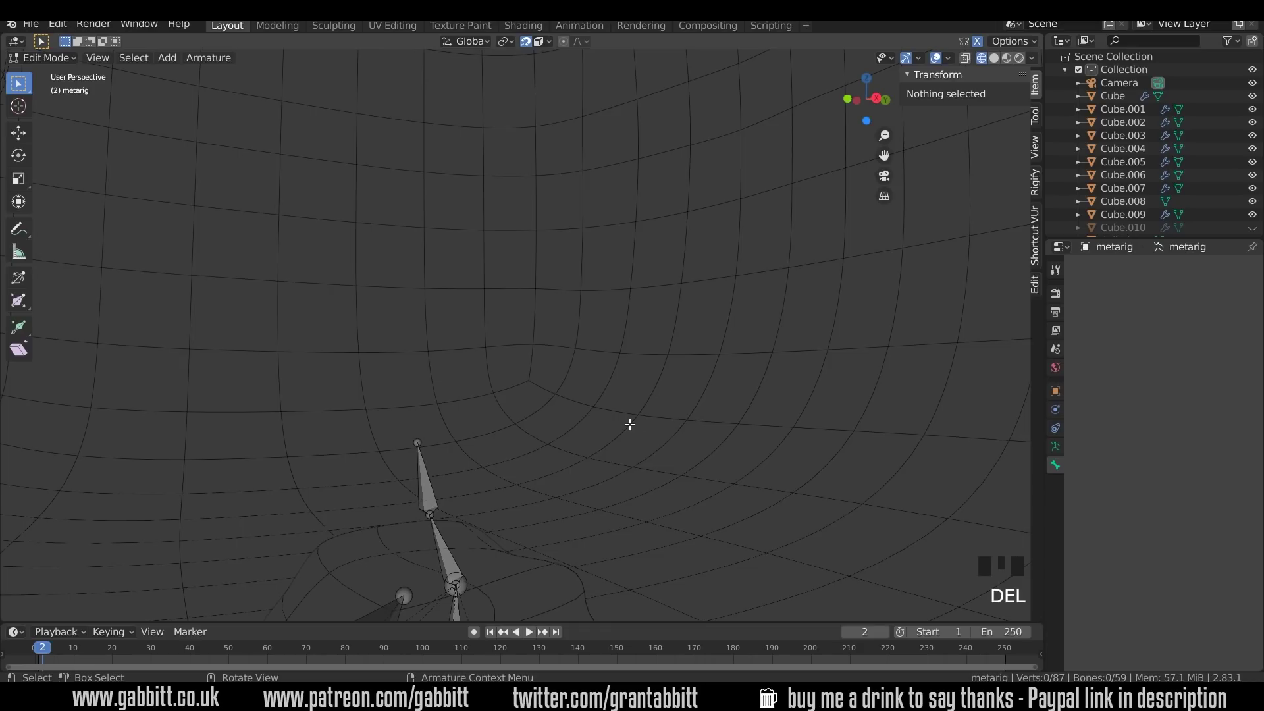
key(alt+h)
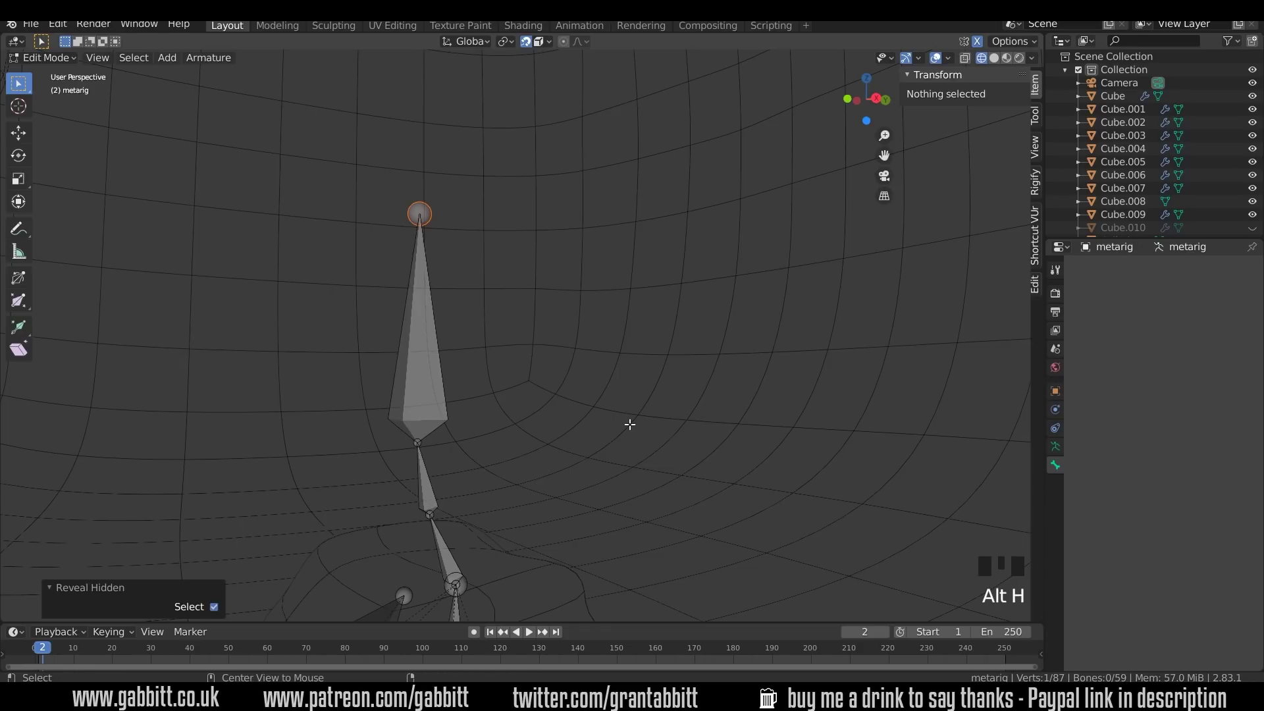
click(441, 410)
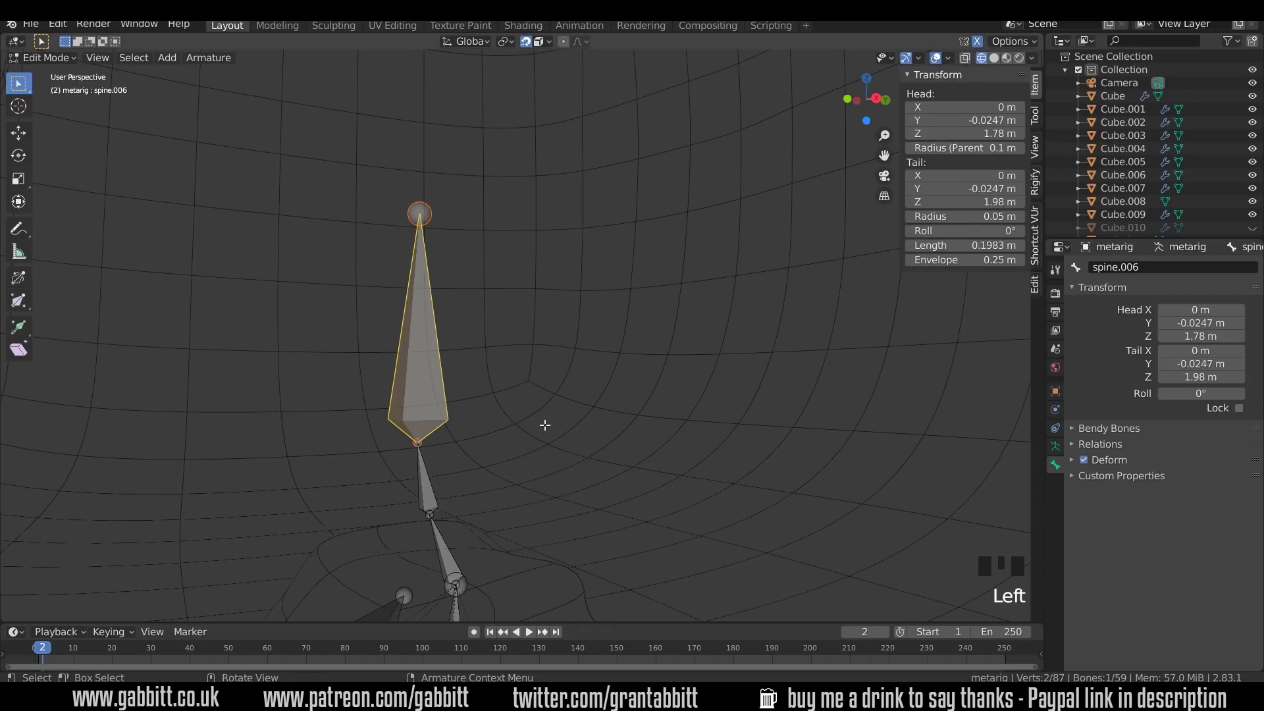
Try moving the lower neck bone away from the top of the spine and undo the move
shift+middle_drag(540, 426, 531, 375)
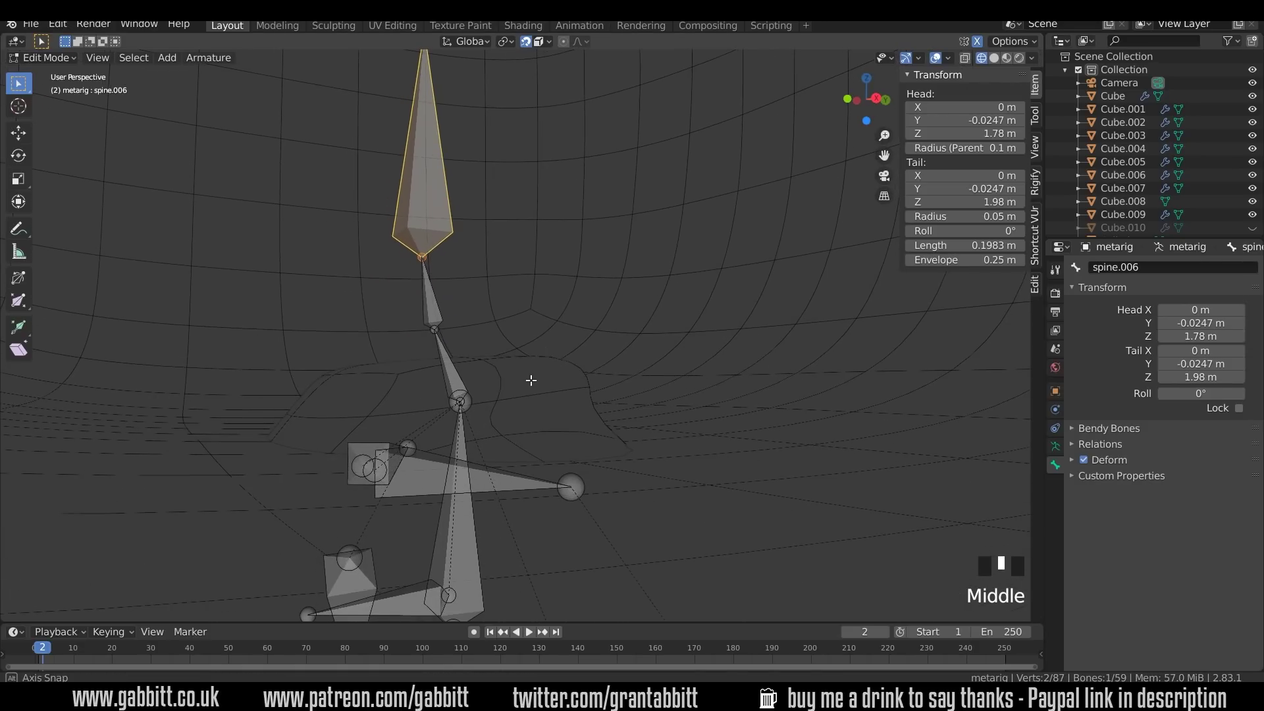
click(437, 387)
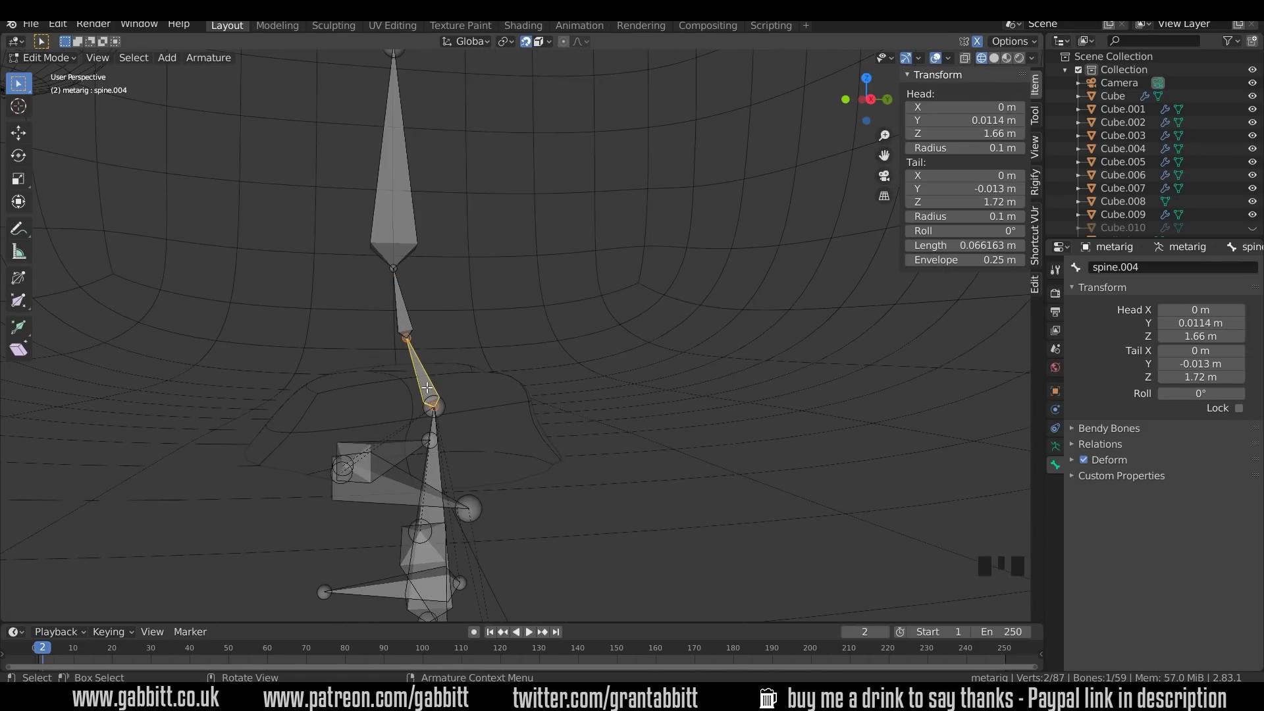
key(g)
click(435, 405)
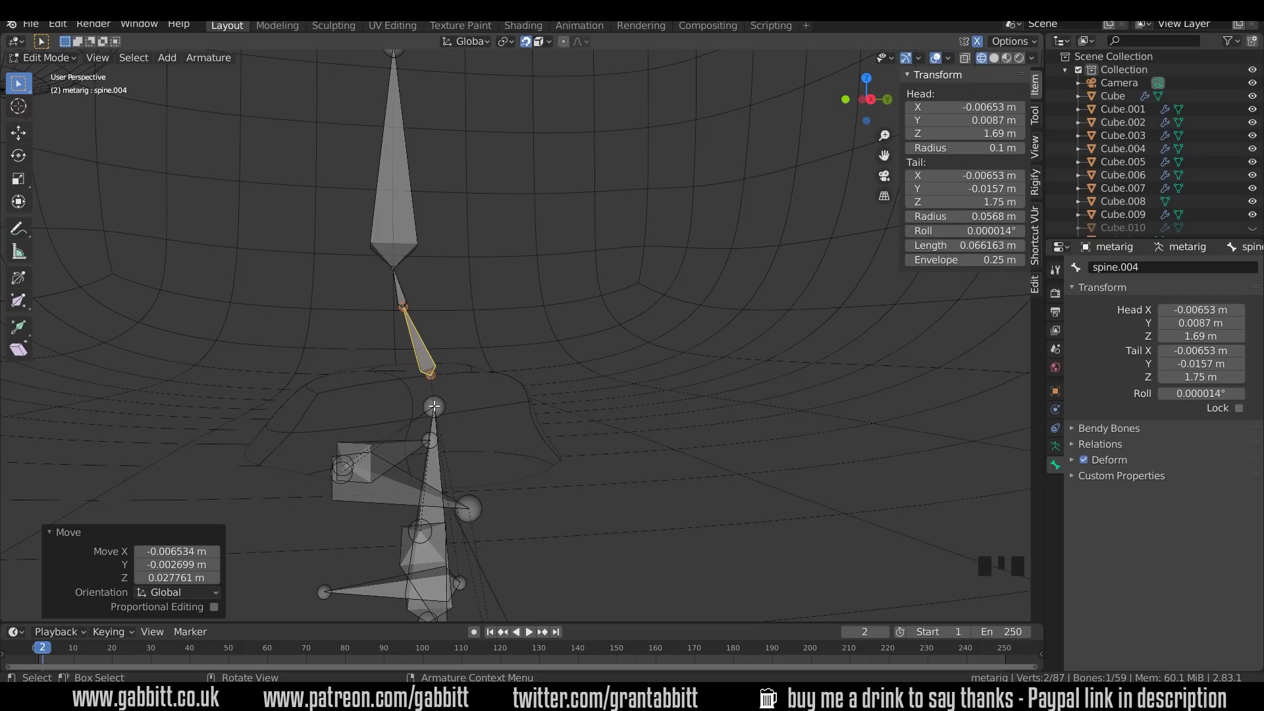
click(435, 462)
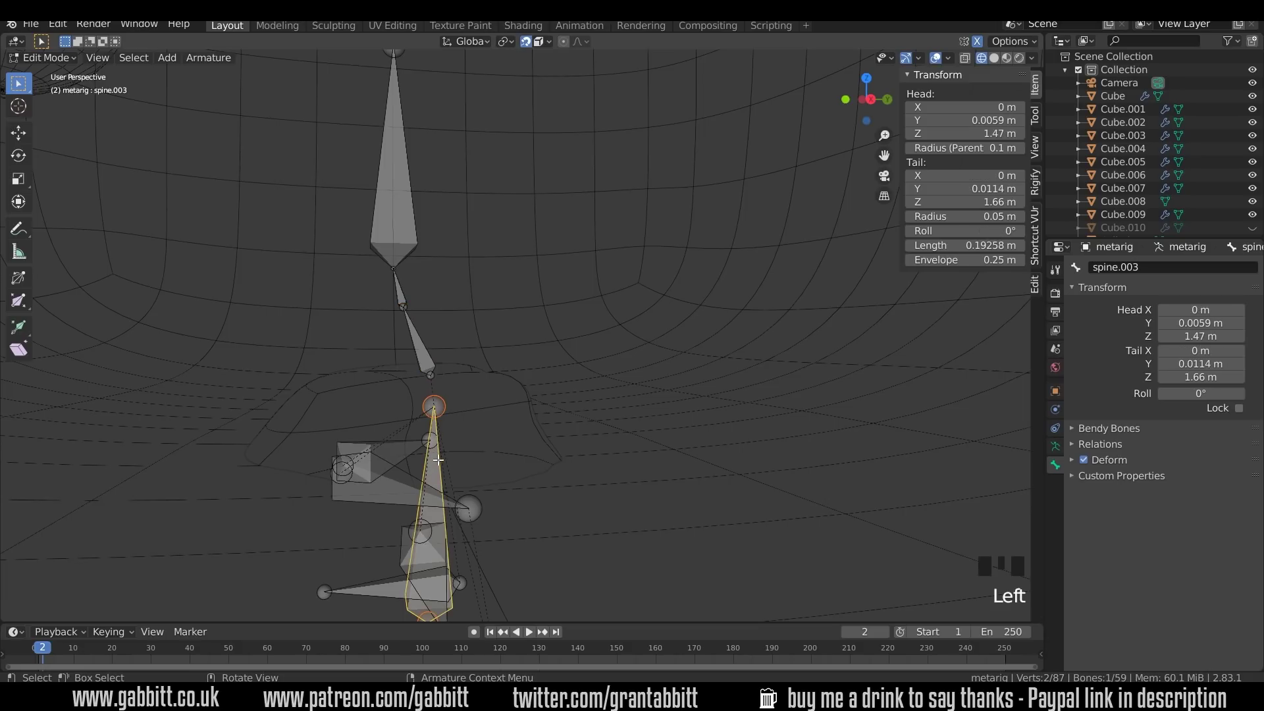
key(ctrl+z)
key(ctrl+z)
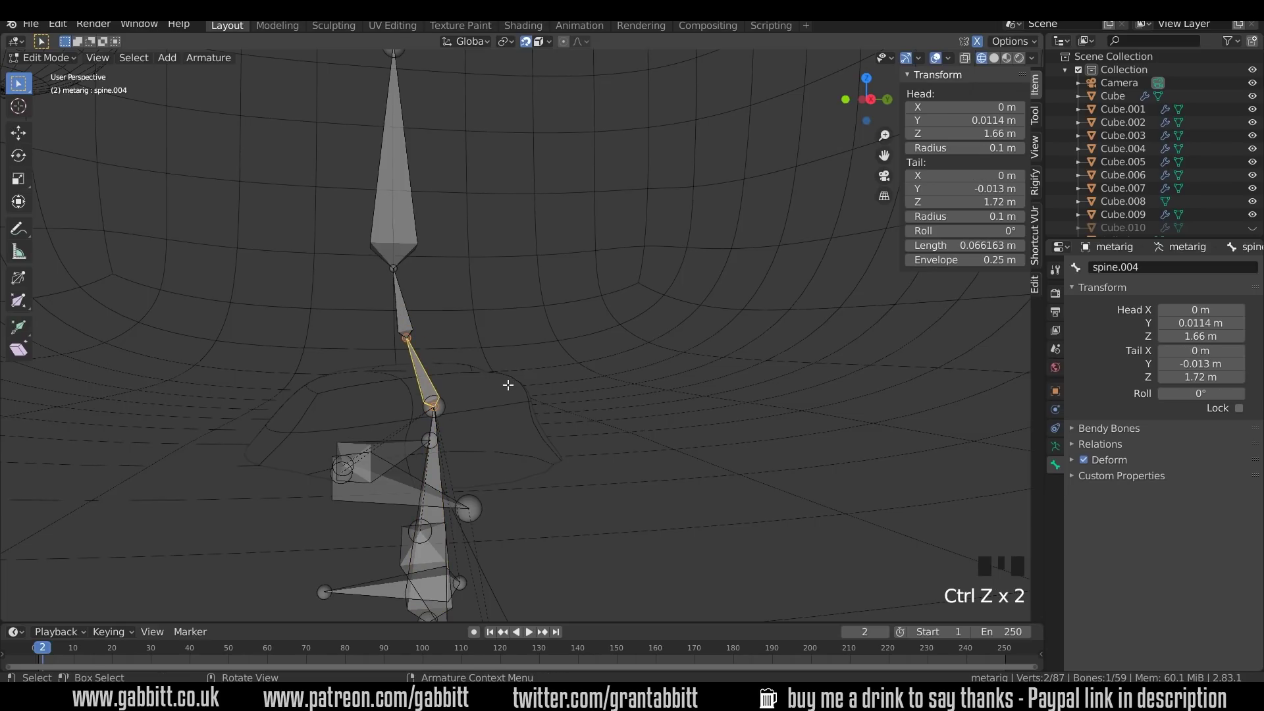
In solid shading and front view, raise the head bone's tip to the top of the head mesh, at about Z 3.19 m
key(KP_1)
click(993, 58)
shift+middle_drag(658, 304, 601, 327)
click(526, 212)
shift+middle_drag(579, 200, 593, 395)
shift+middle_drag(562, 354, 563, 439)
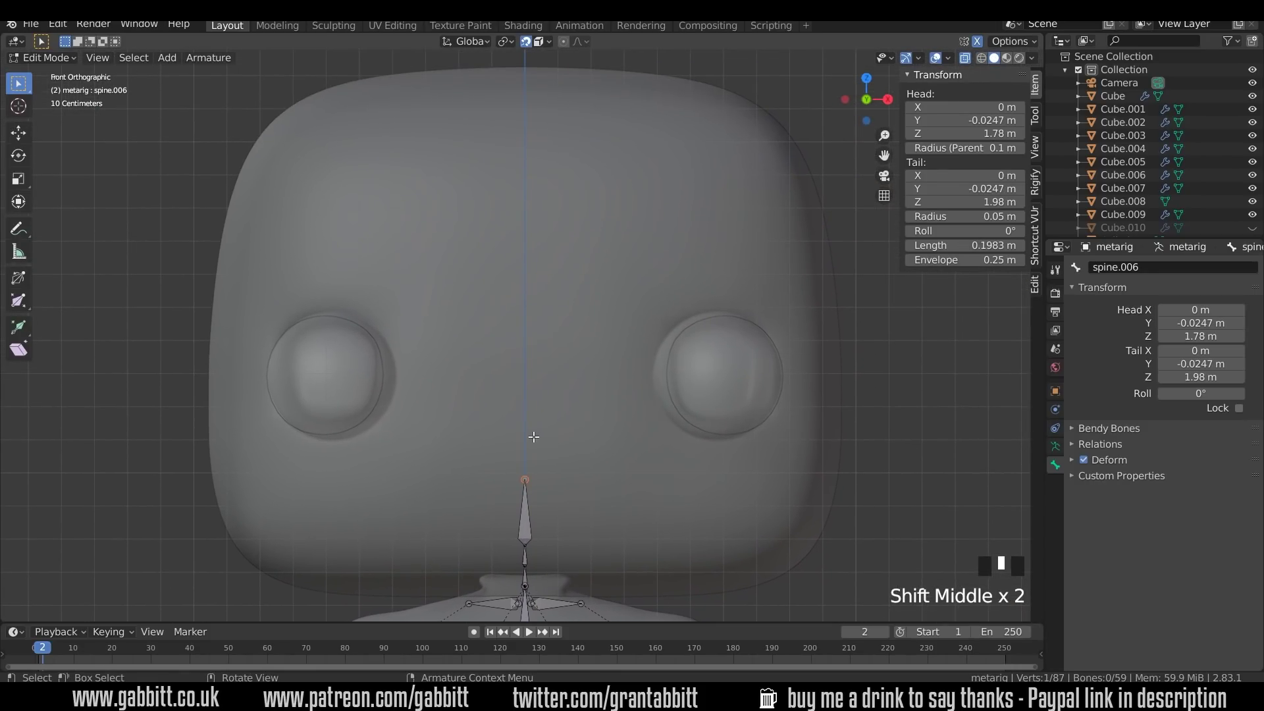
key(g)
click(545, 79)
In side view, lower the head bone's base along Z to the top of the neck mesh, at about Z 1.69 m
shift+middle_drag(582, 381, 574, 230)
middle_drag(634, 361, 529, 382)
key(KP_3)
scroll(495, 385, up, 4)
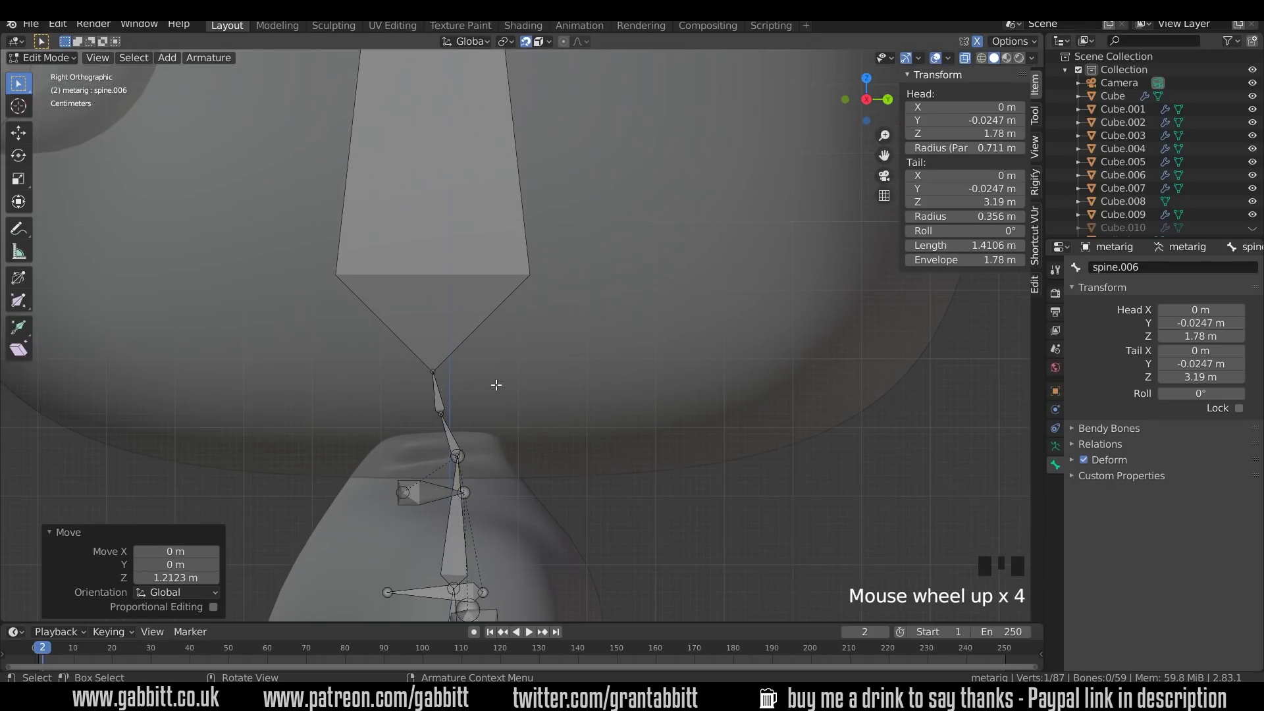
shift+middle_drag(468, 409, 507, 366)
scroll(492, 365, up, 3)
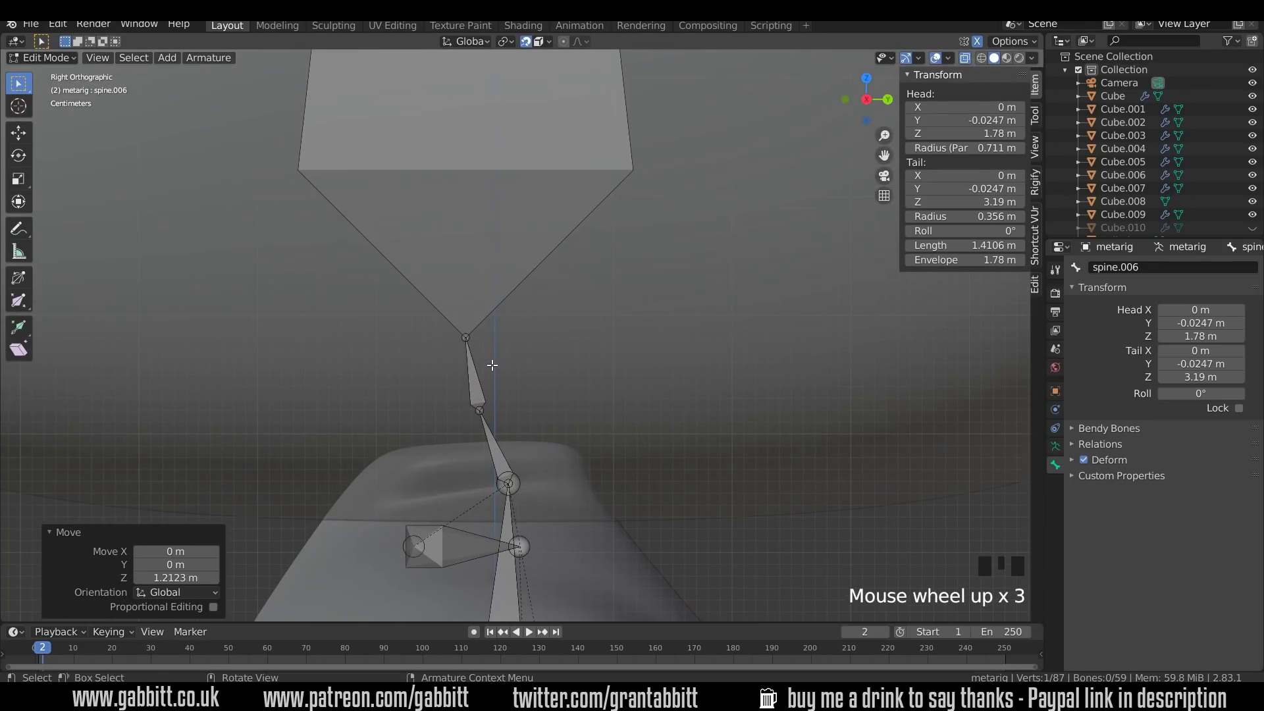
click(466, 338)
key(g)
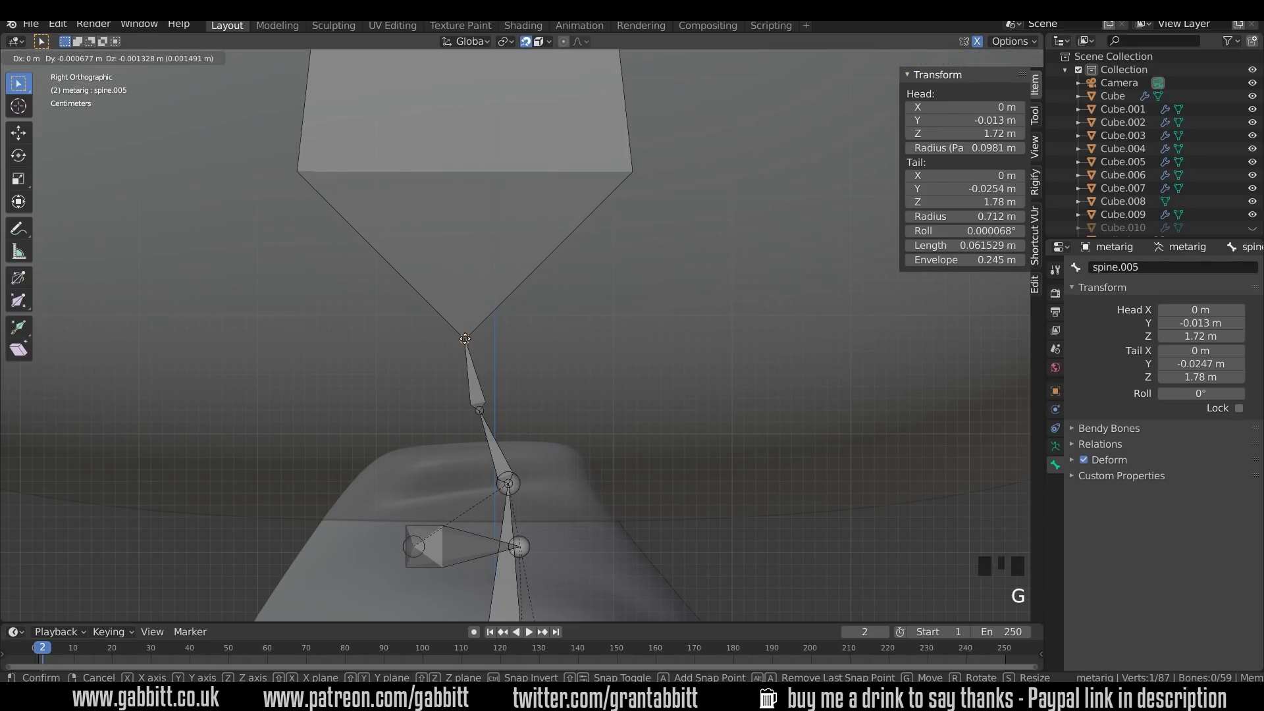
key(z)
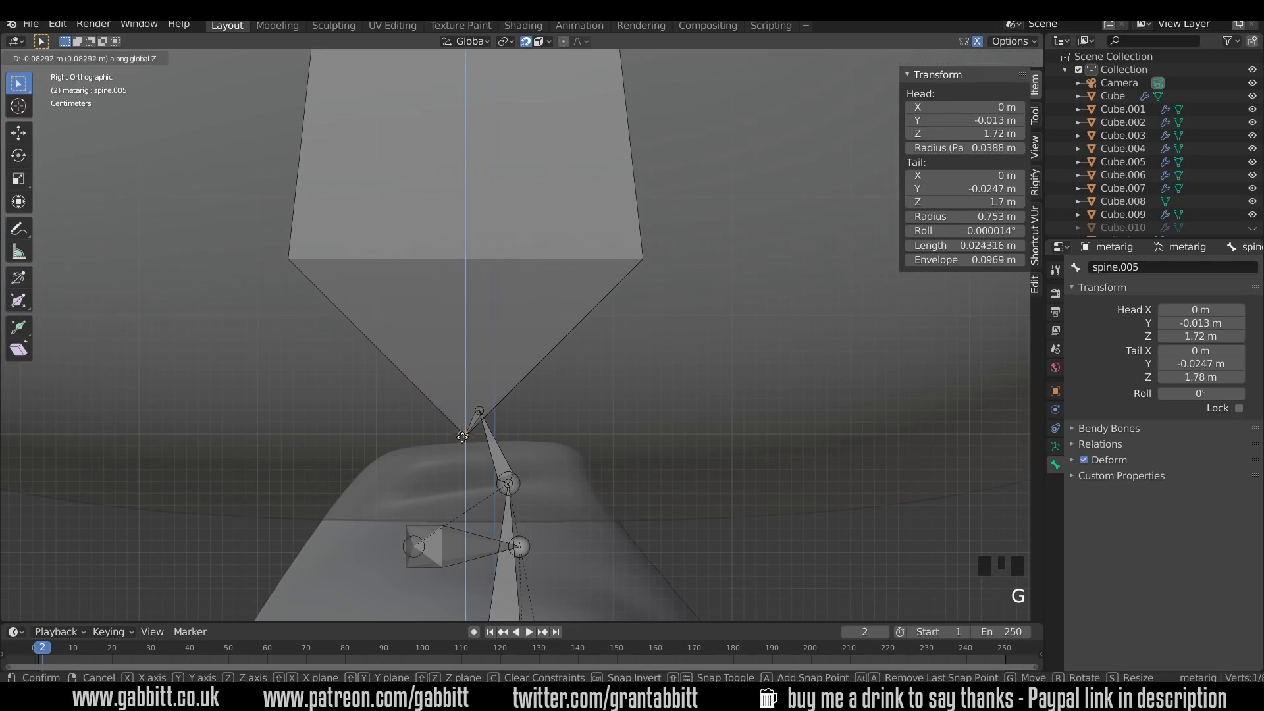
click(463, 450)
Lower the joint between the two neck bones along Z to about 1.67 m
click(479, 412)
key(g)
key(z)
click(491, 462)
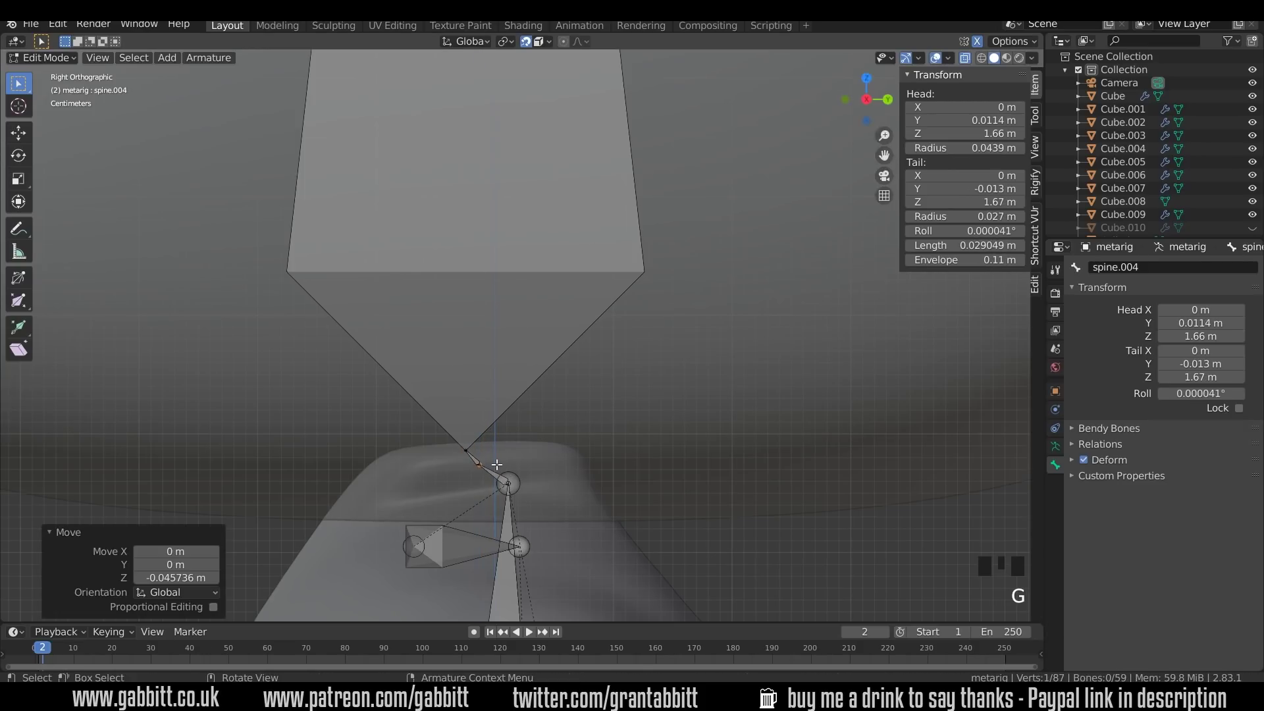
Shift the head bone's base and the joint between the two neck bones back towards the neck's centre line
click(475, 459)
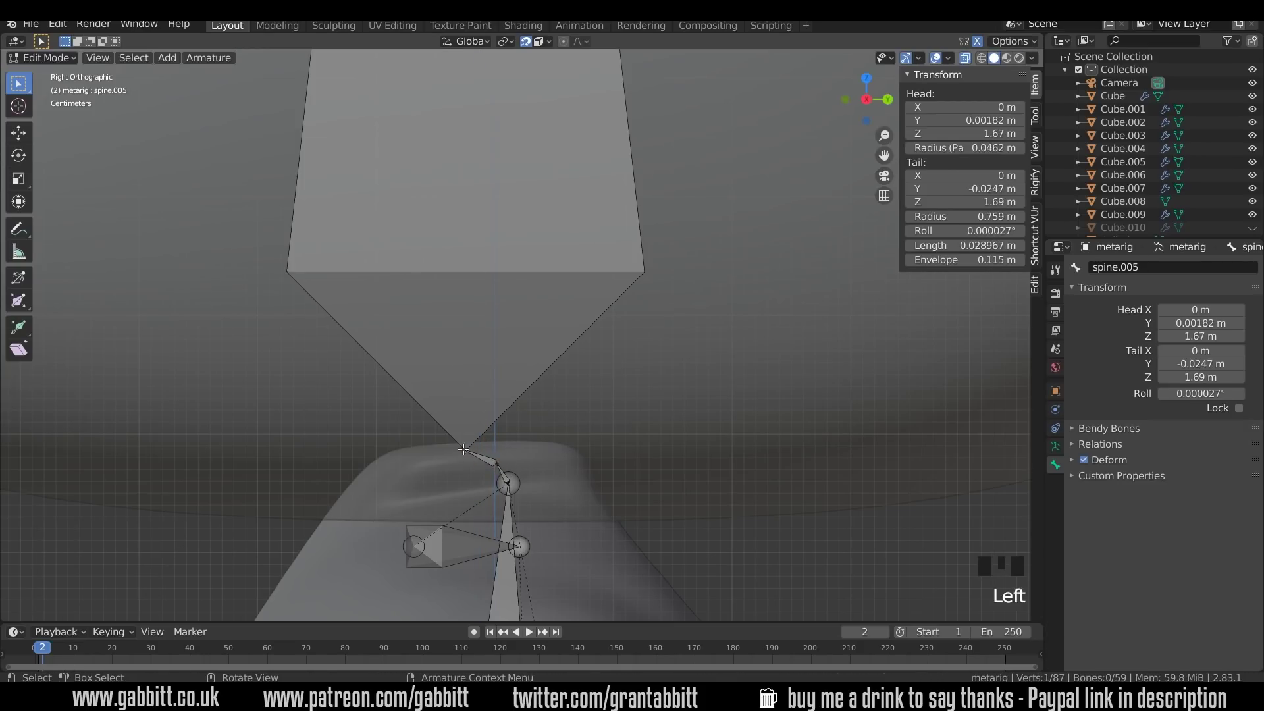
key(g)
click(498, 447)
click(508, 451)
key(g)
click(508, 455)
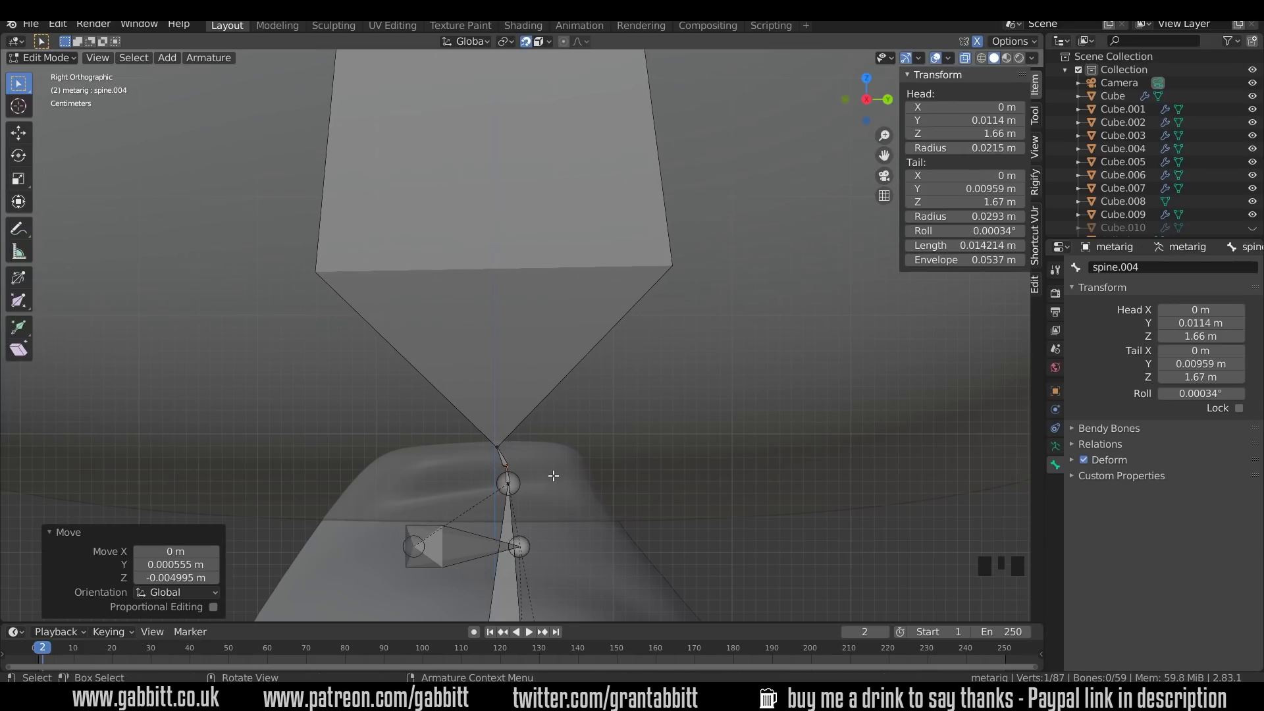
Select the joint where the lower neck bone meets the upper spine and lower it slightly along Z
key(KP_1)
scroll(552, 475, down, 3)
shift+middle_drag(552, 476, 520, 400)
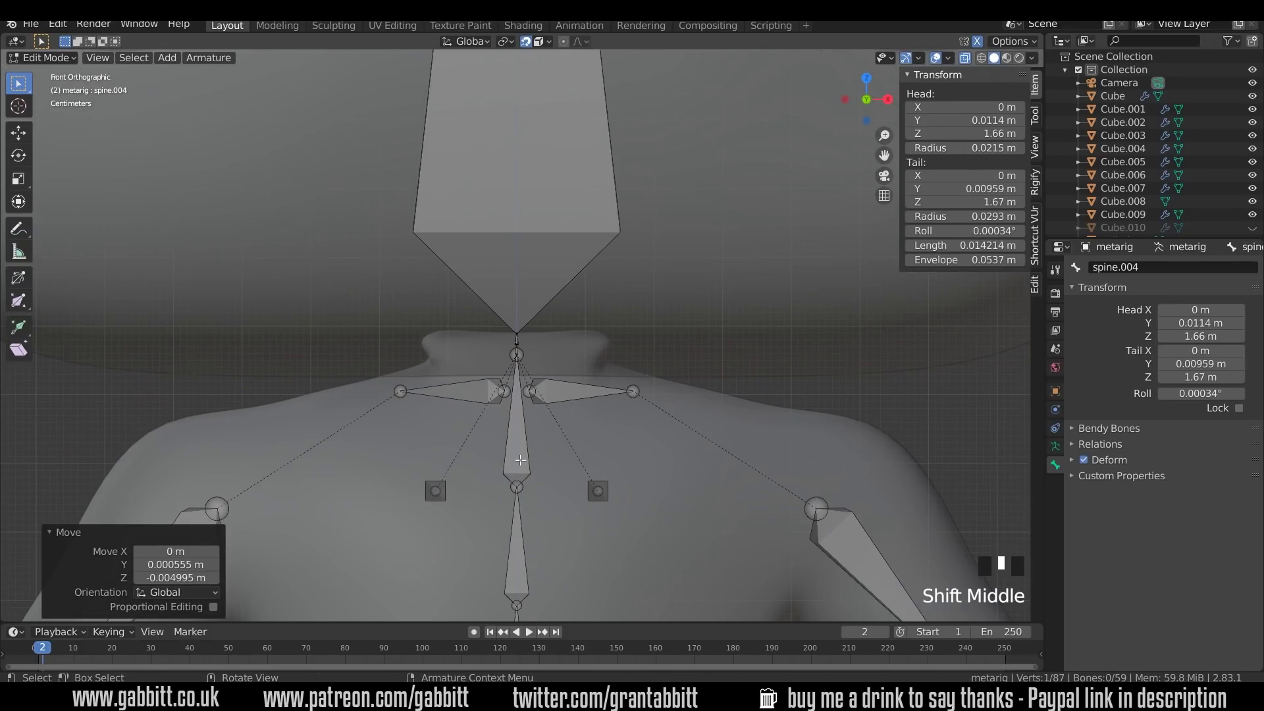
click(517, 454)
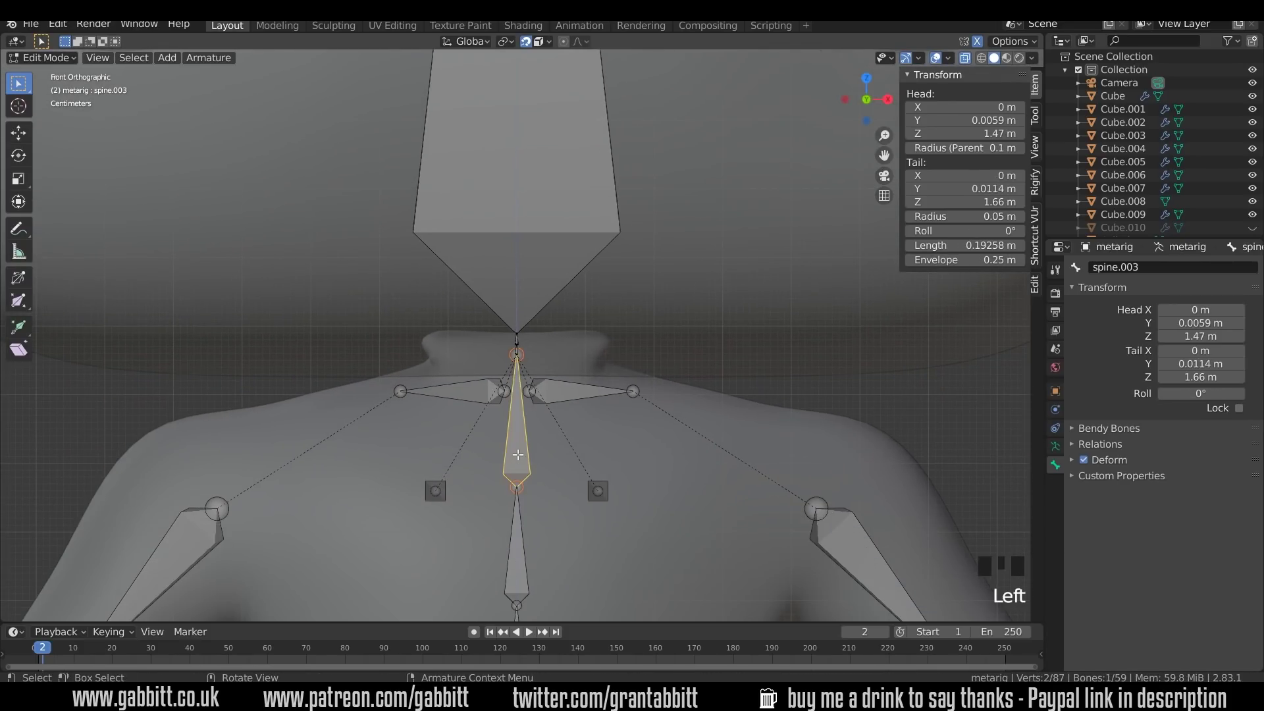
click(516, 354)
middle_drag(517, 354, 526, 378)
scroll(519, 374, up, 4)
click(528, 380)
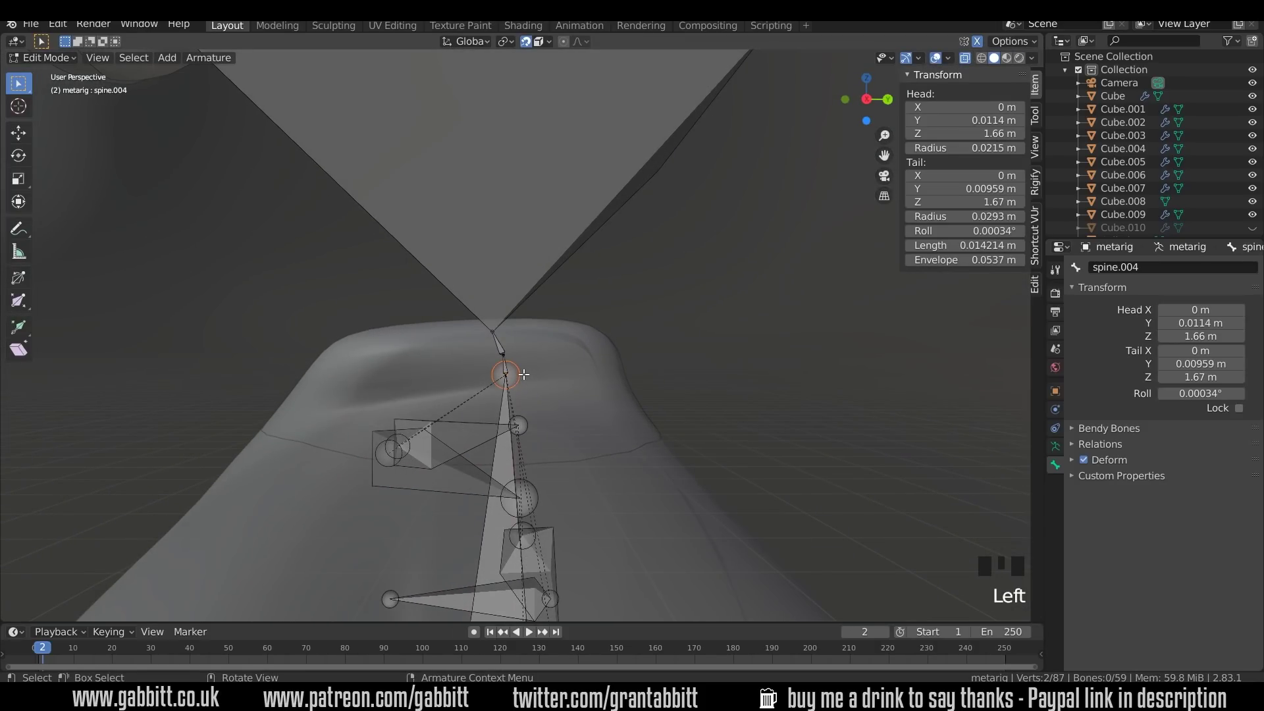
key(g)
key(z)
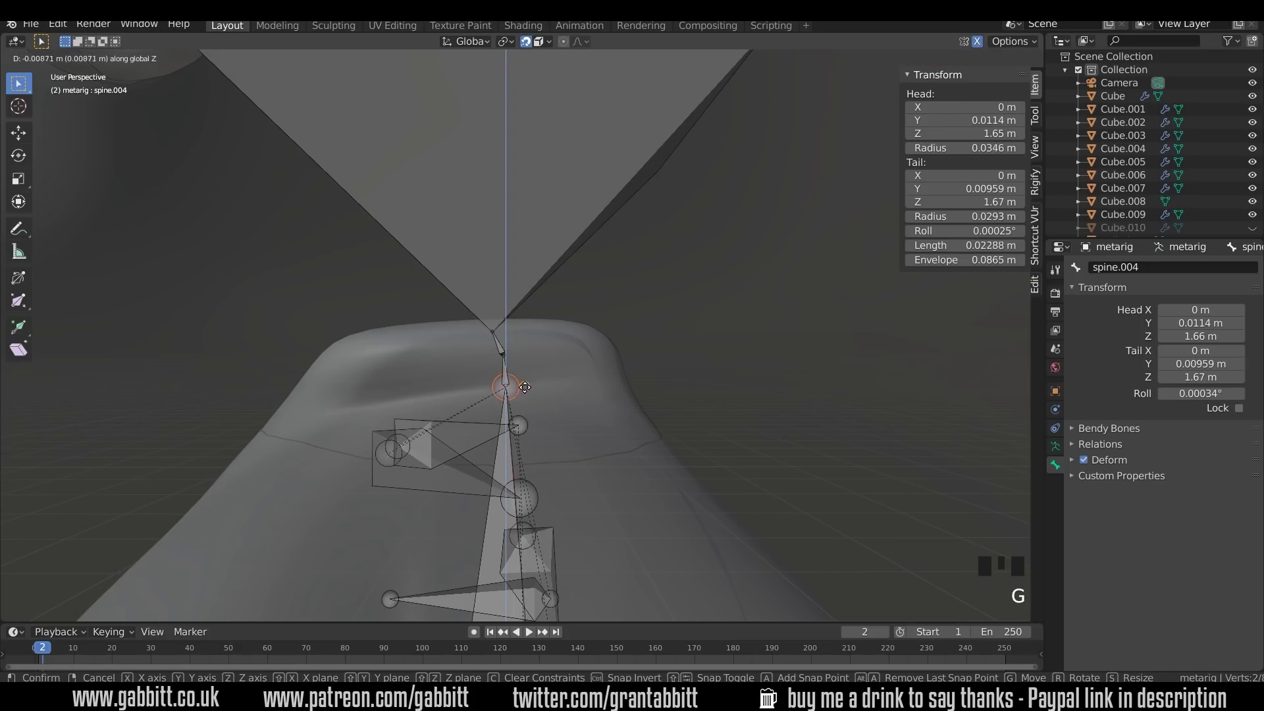
click(524, 394)
In front view, move the left shoulder bone outward and down, with its base at about X 0.112 m, Z 1.44 m
middle_drag(524, 394, 509, 317)
click(523, 316)
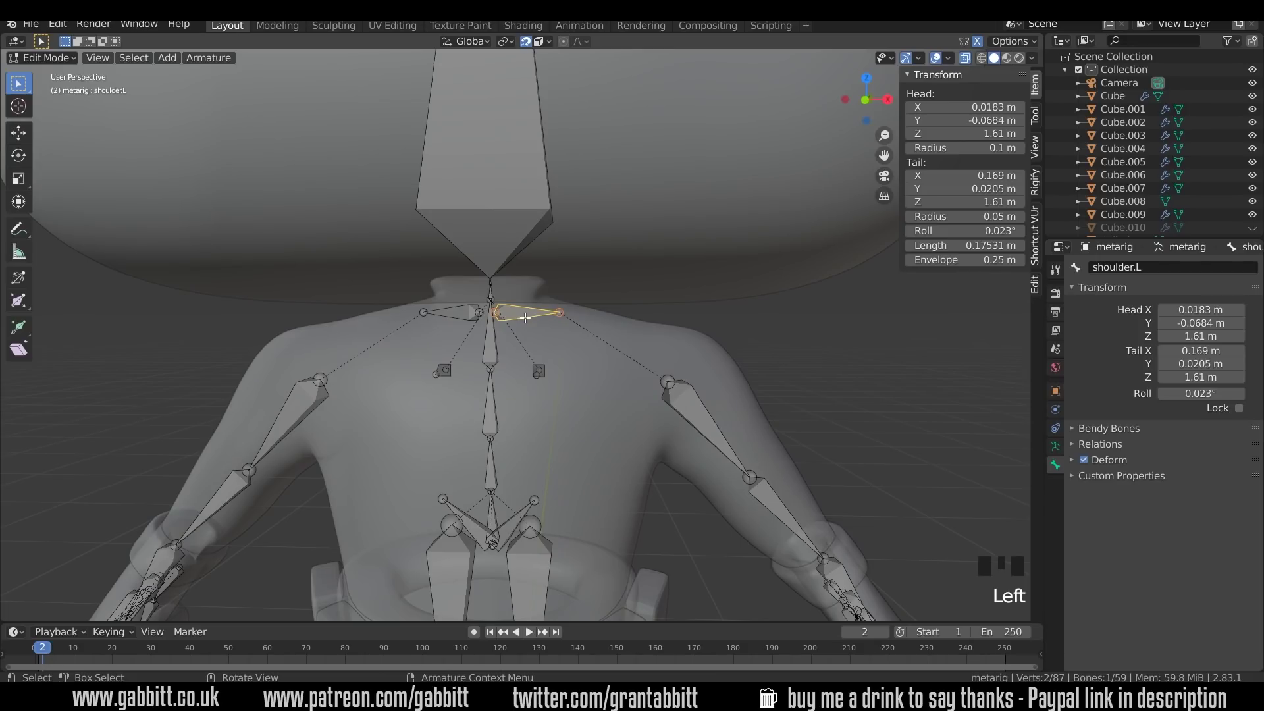
key(KP_1)
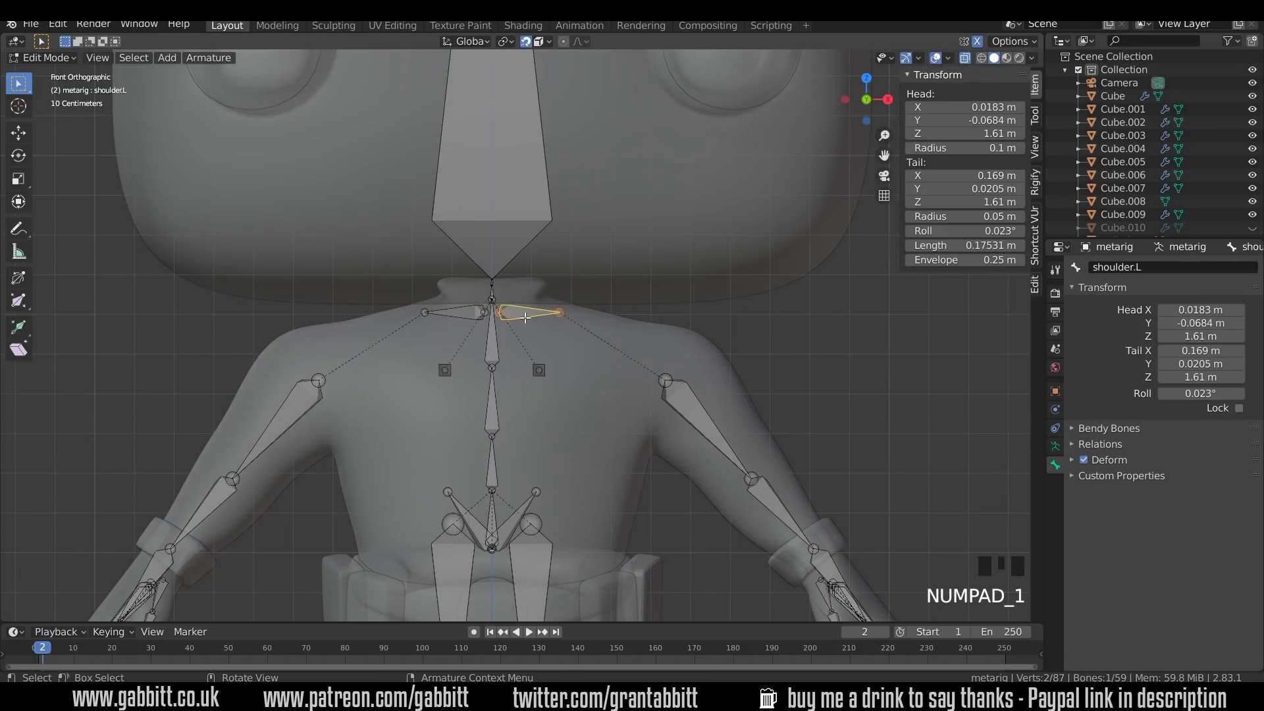
key(g)
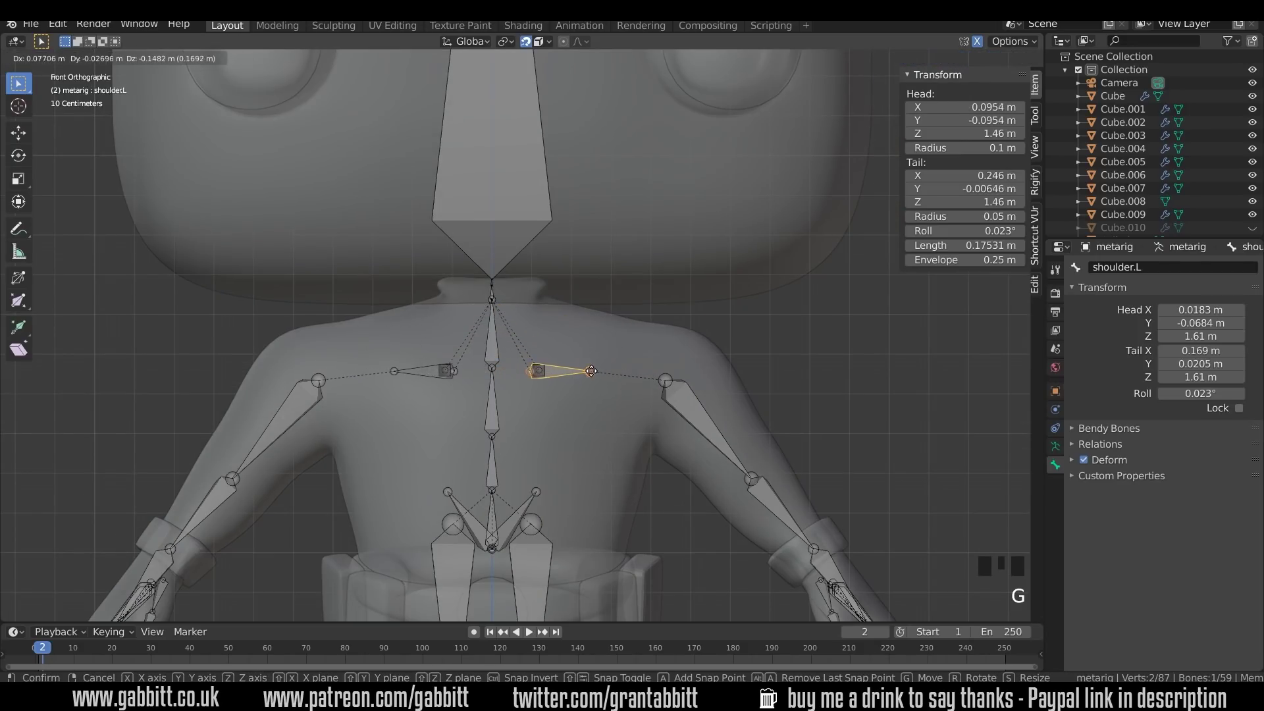
click(596, 376)
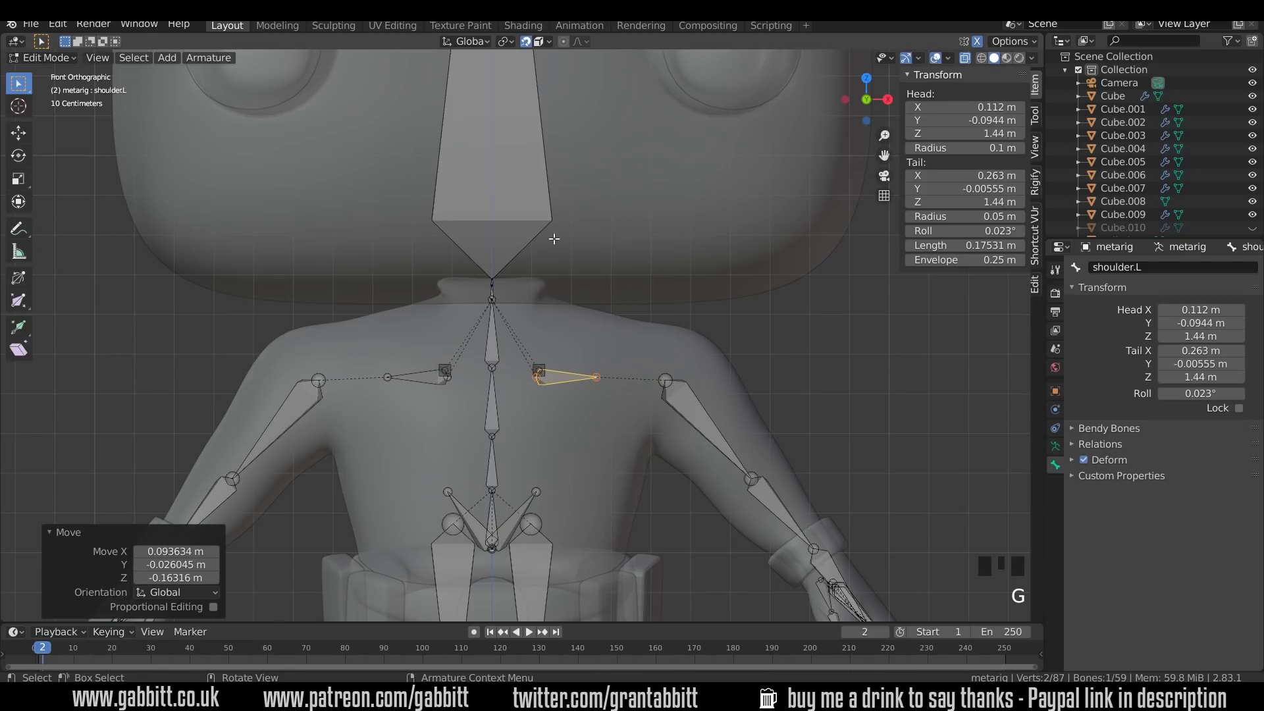
With snapping off, move the left shoulder bone's base to about X 0.104 m, Z 1.51 m and its tip to X 0.361 m, Z 1.54 m
click(597, 379)
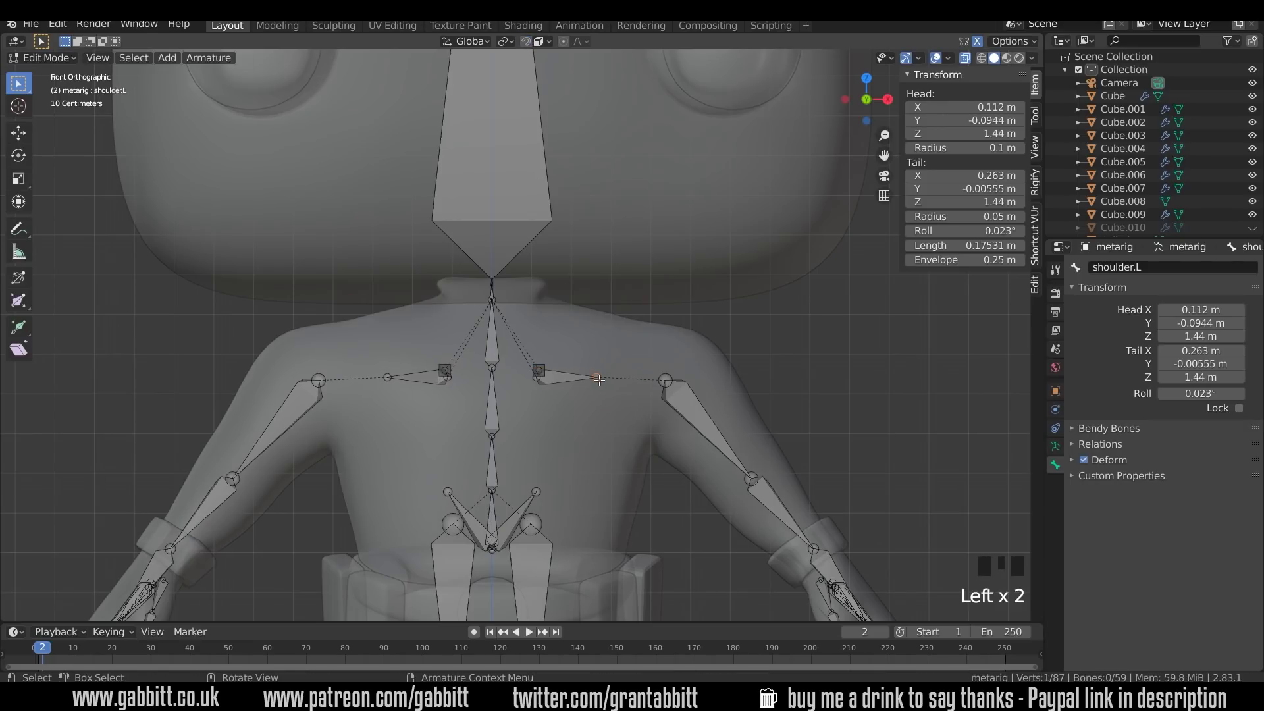
key(g)
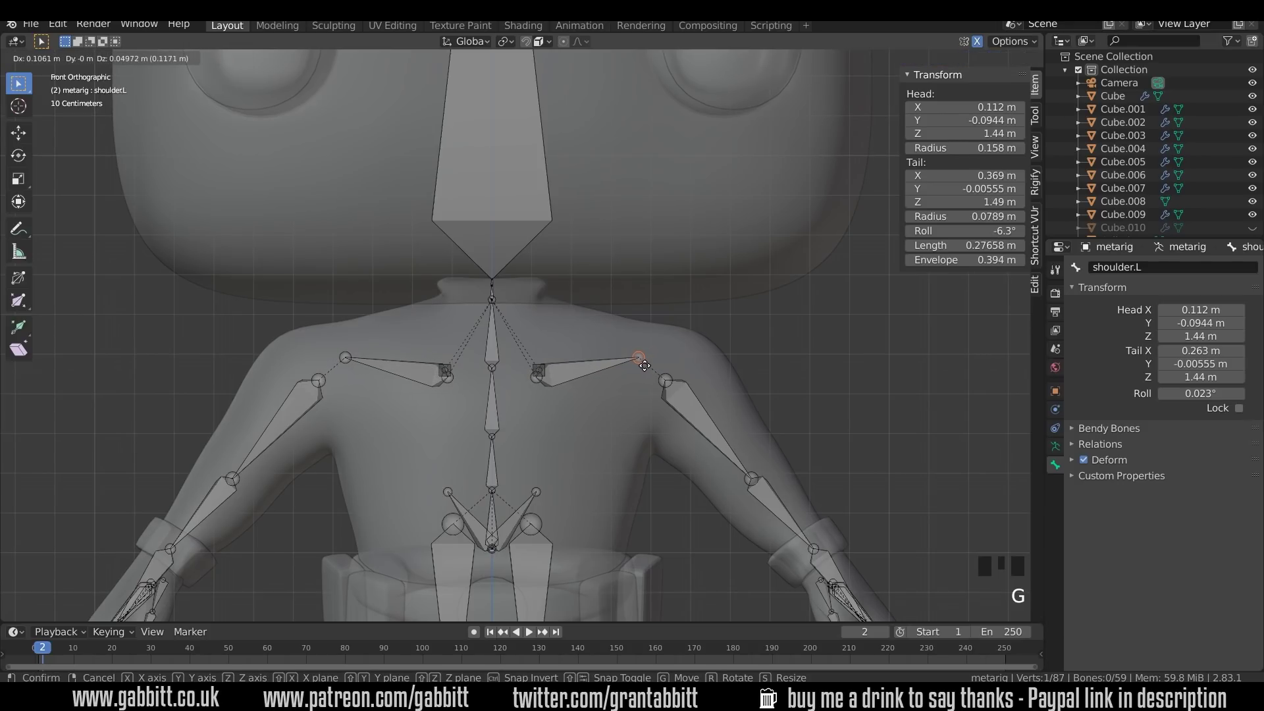
click(604, 371)
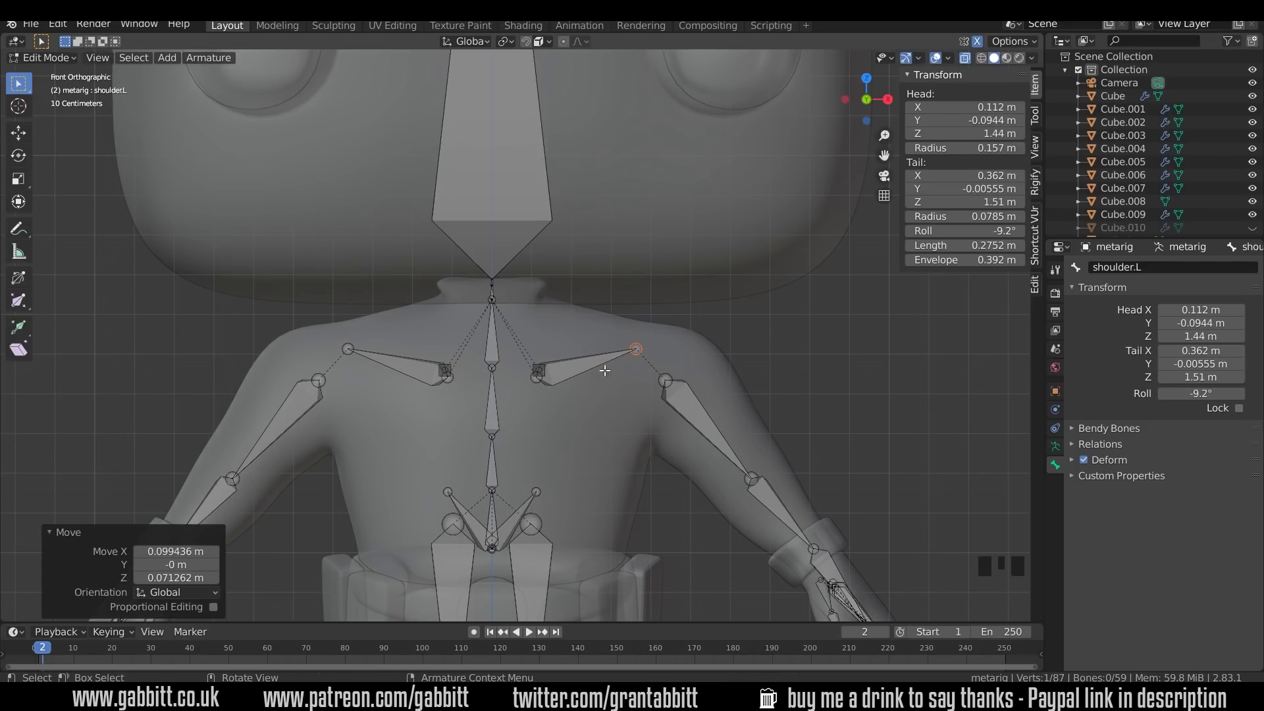
click(540, 385)
key(g)
click(608, 340)
click(635, 349)
key(g)
click(570, 357)
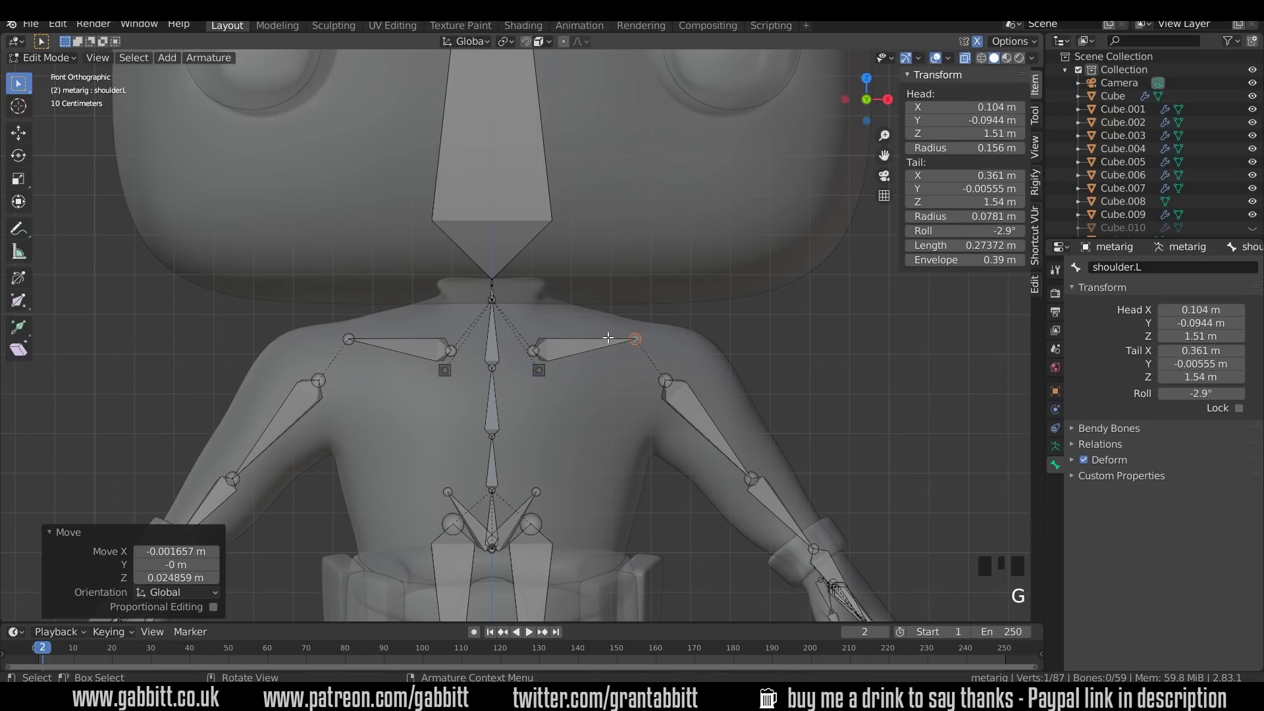
Move the left breast bone outward and down to the side of the chest, about 0.17 m along X and -0.23 m along Z
click(540, 371)
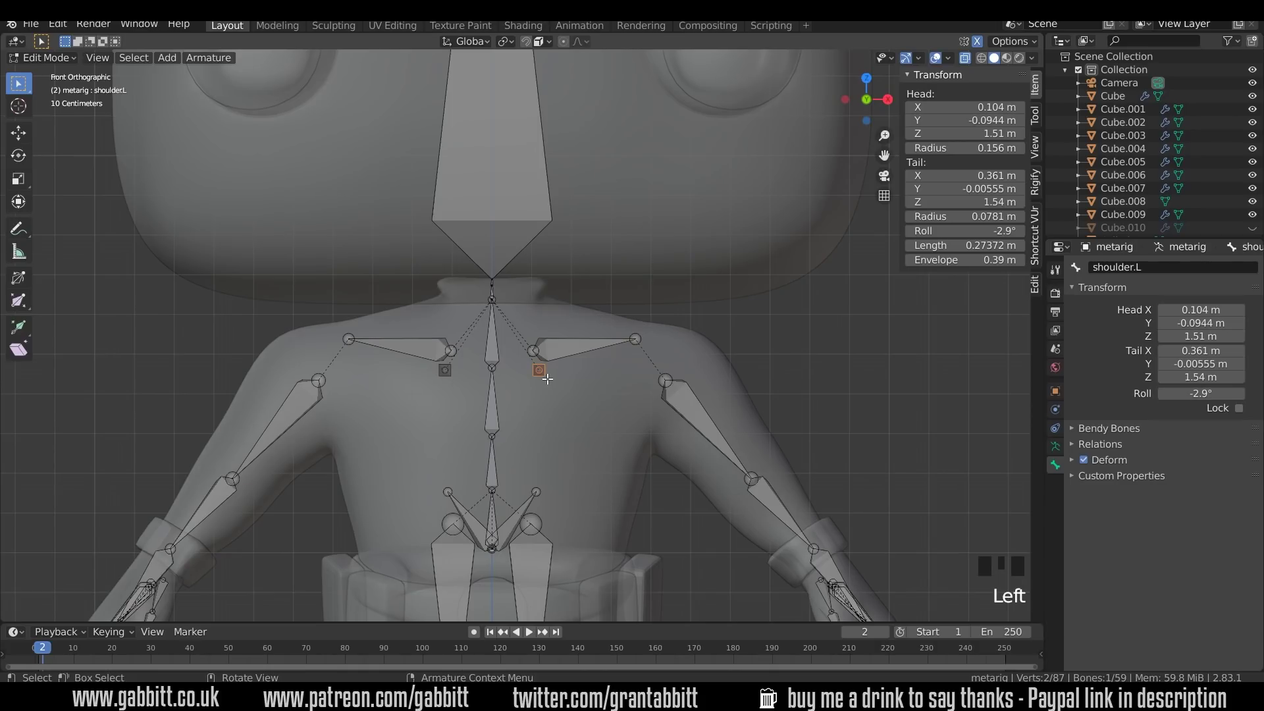
key(g)
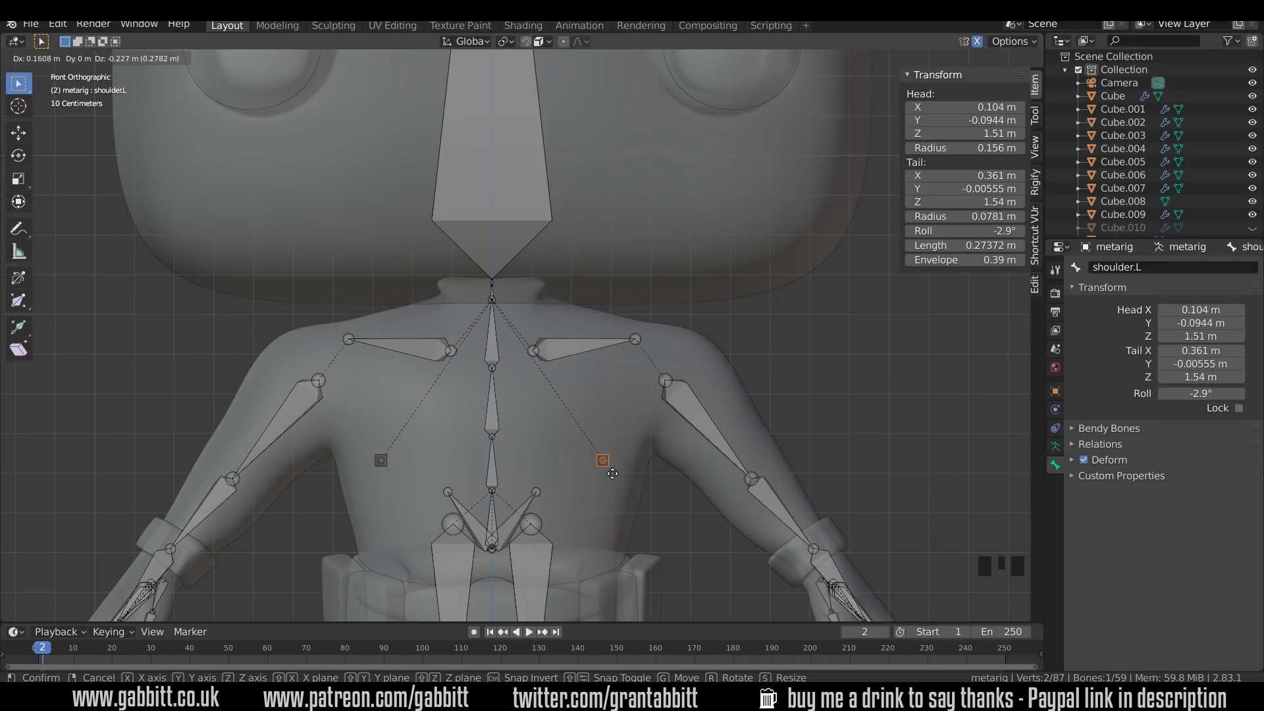
click(612, 474)
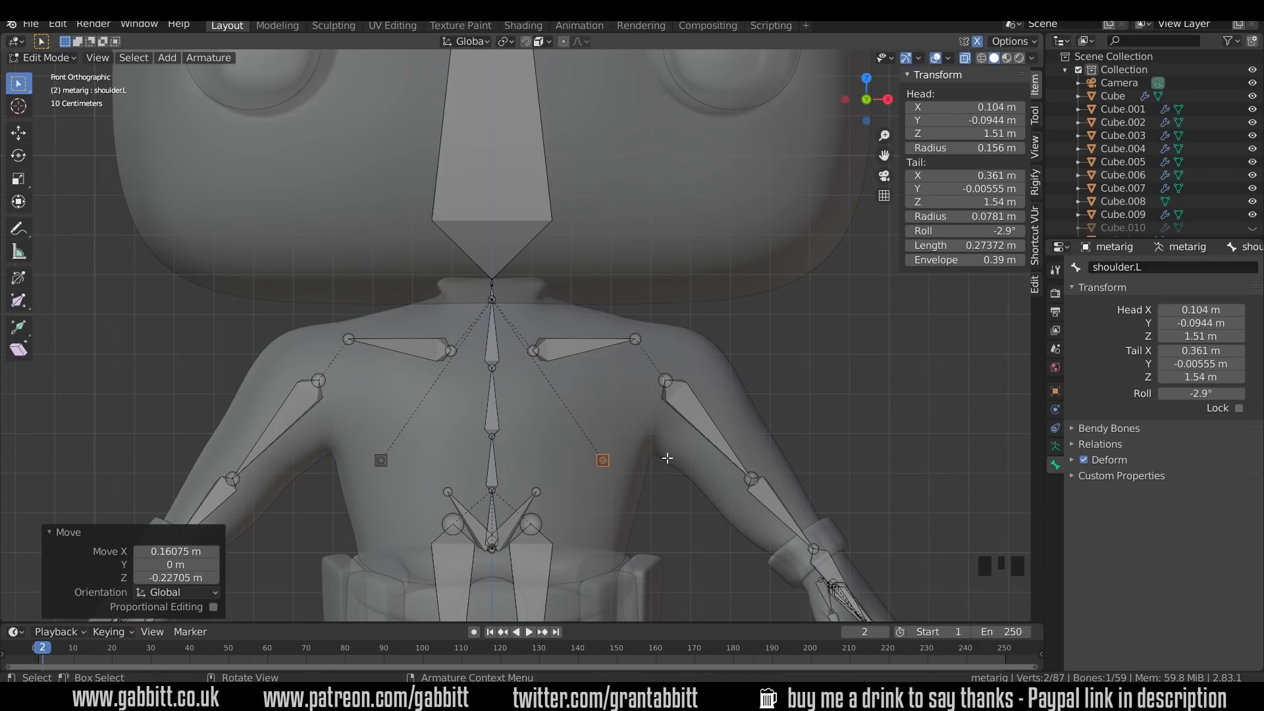
key(g)
click(622, 466)
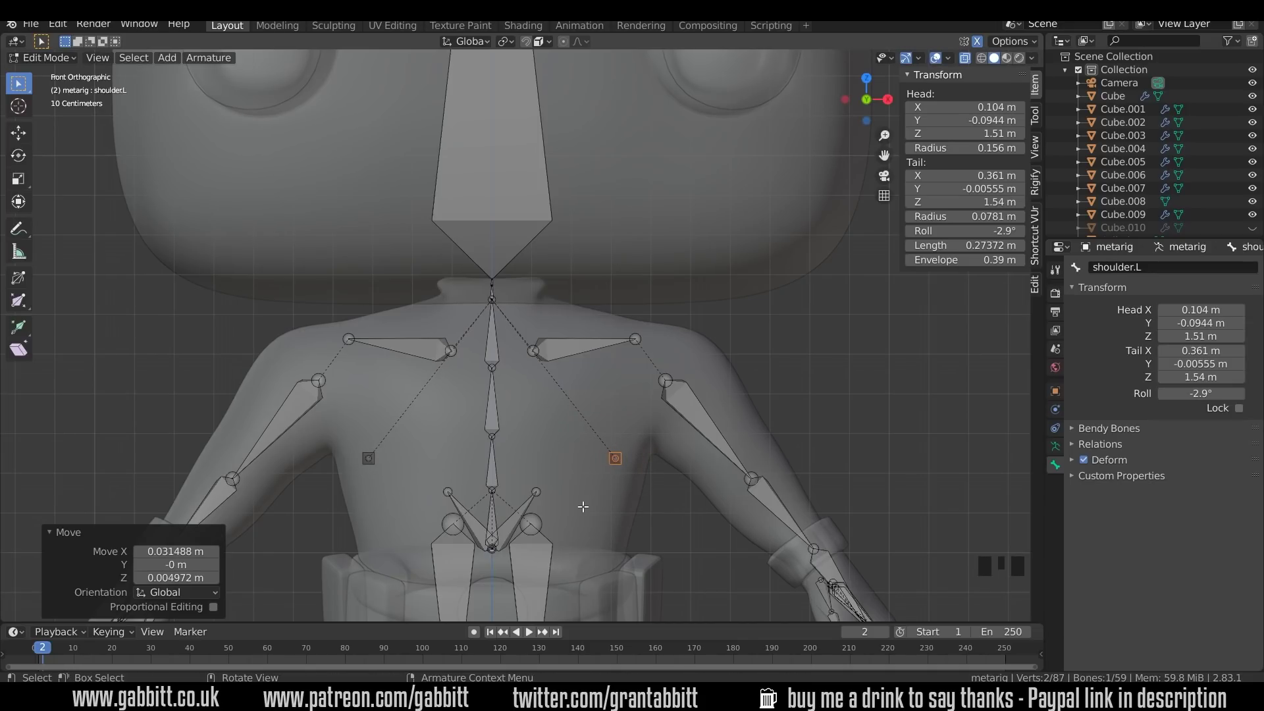
key(g)
click(663, 380)
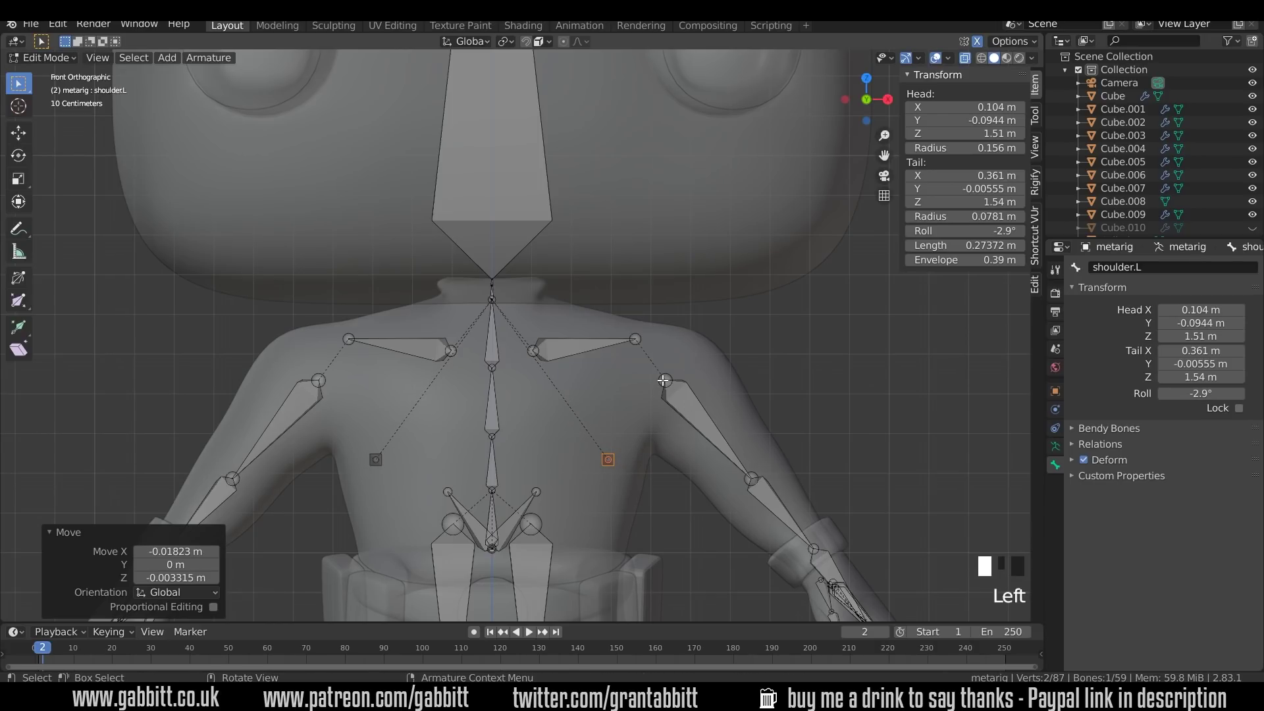
Move the left upper arm bone's shoulder joint slightly inward and up, to about X 0.422 m, Z 1.45 m
click(664, 379)
key(g)
click(657, 373)
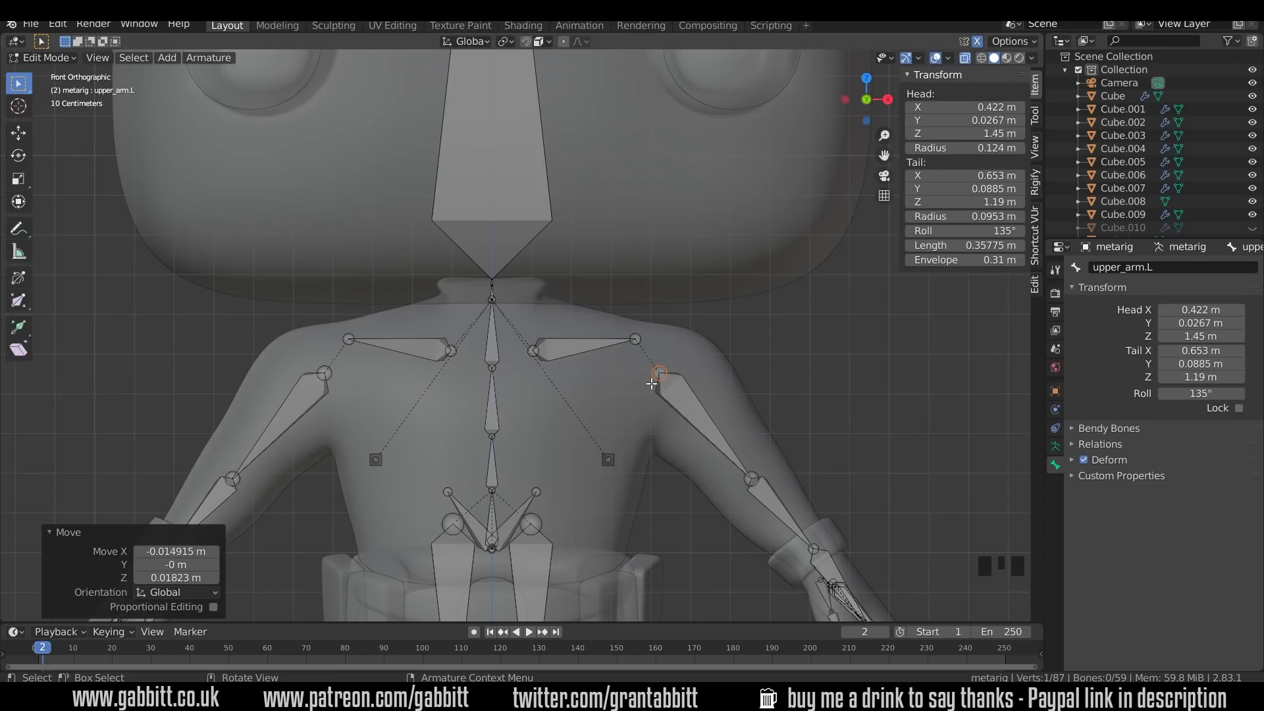
Move the whole left leg chain, from thigh to foot, about 0.274 m outward along X
scroll(723, 441, down, 2)
shift+middle_drag(722, 441, 552, 313)
drag(525, 412, 638, 620)
shift+click(563, 387)
key(g)
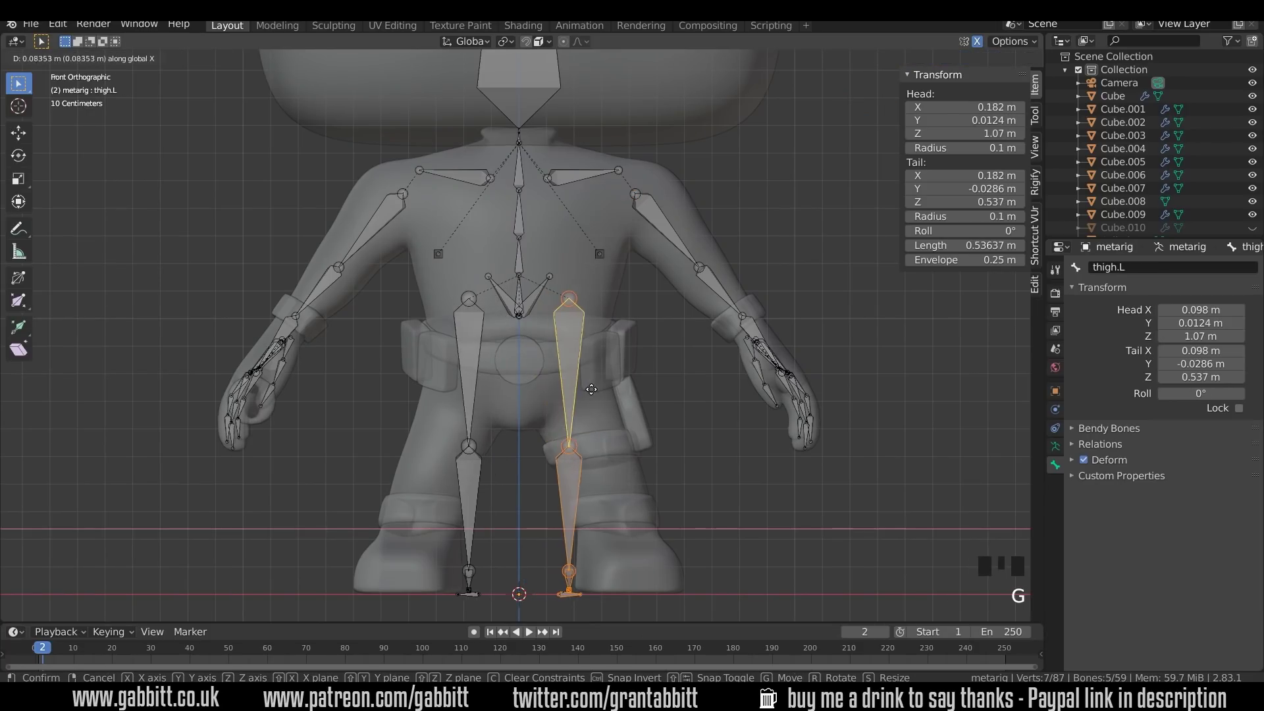
click(630, 440)
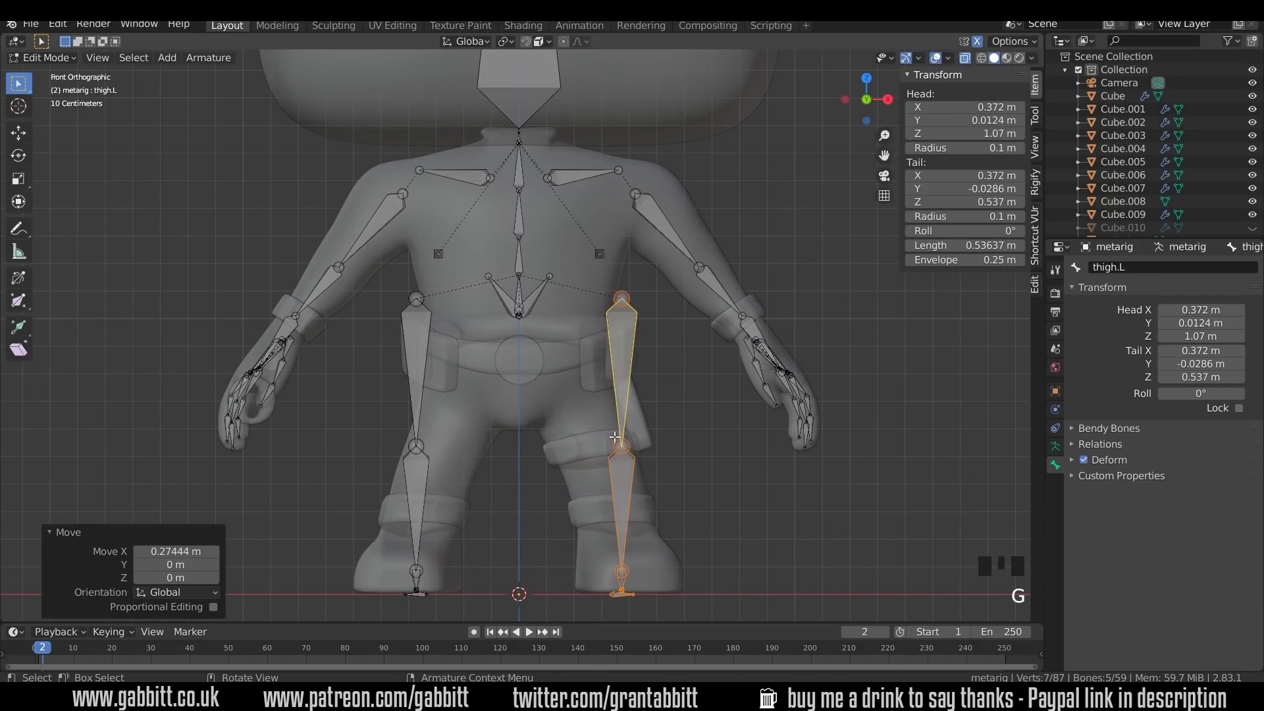
Move the left knee joint to about X 0.334 m, Z 0.427 m and the hip joint to X 0.222 m, Z 0.757 m
click(633, 451)
key(g)
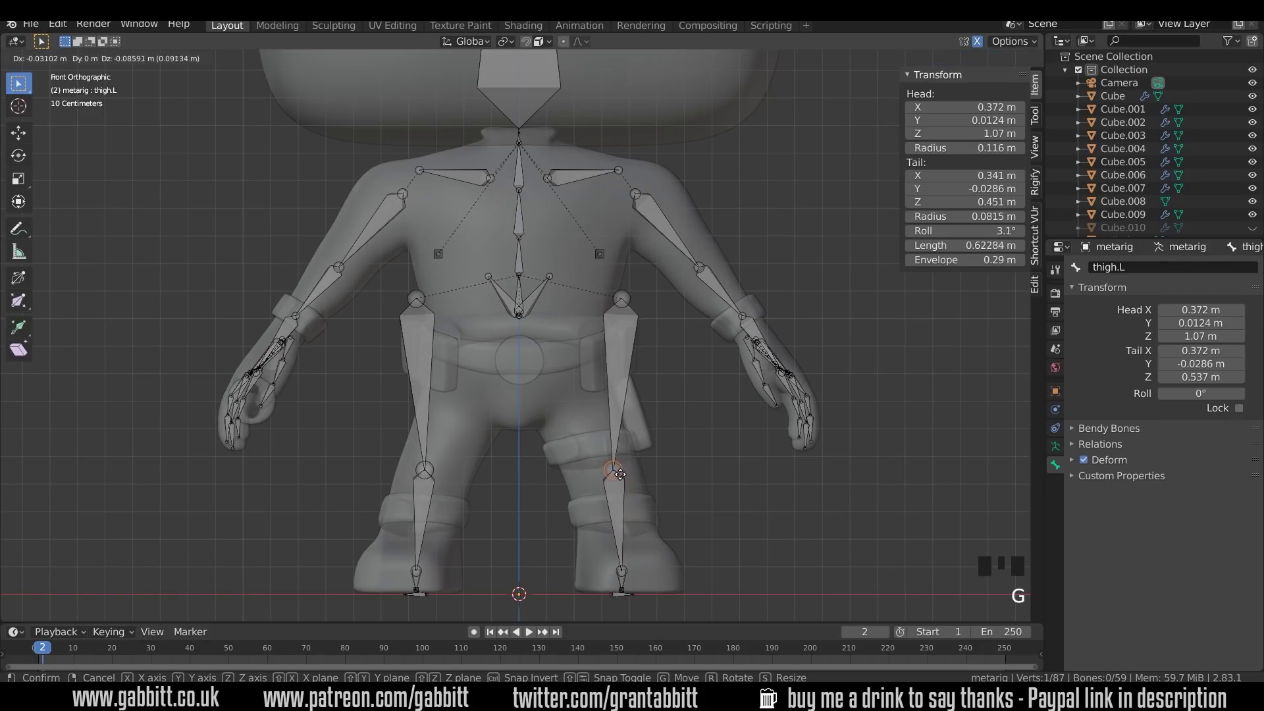
click(618, 478)
click(620, 298)
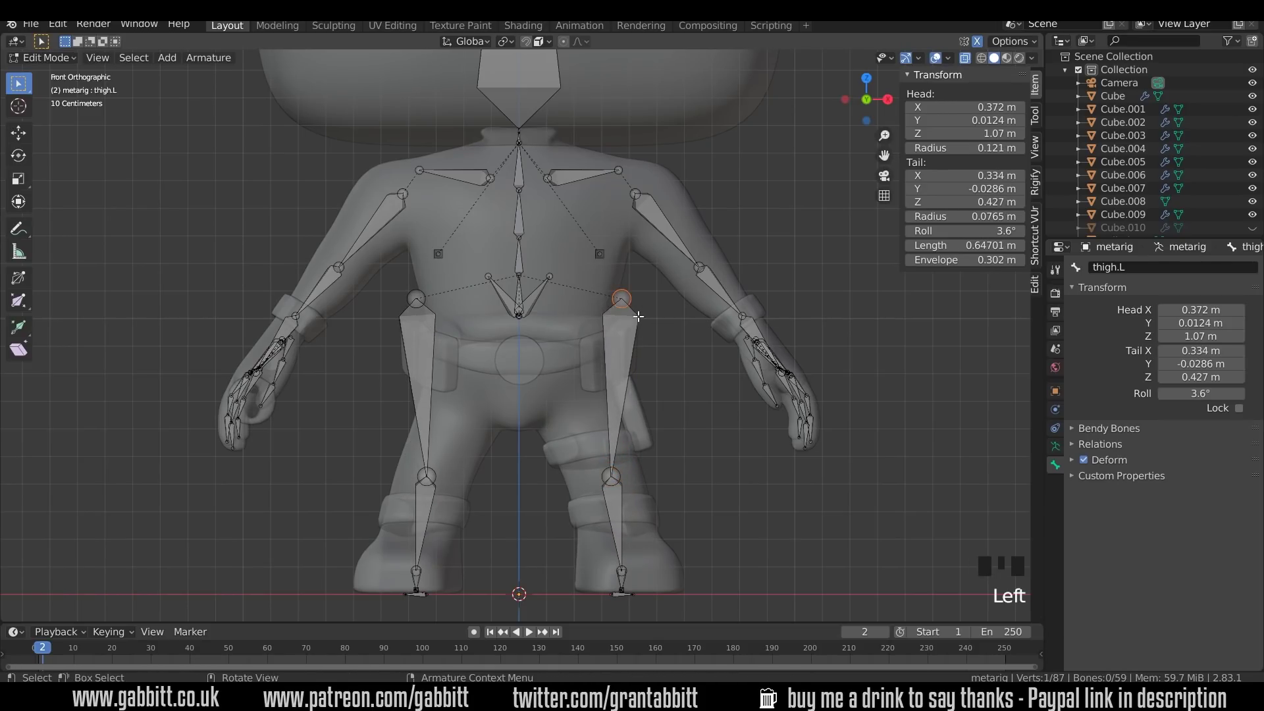
key(g)
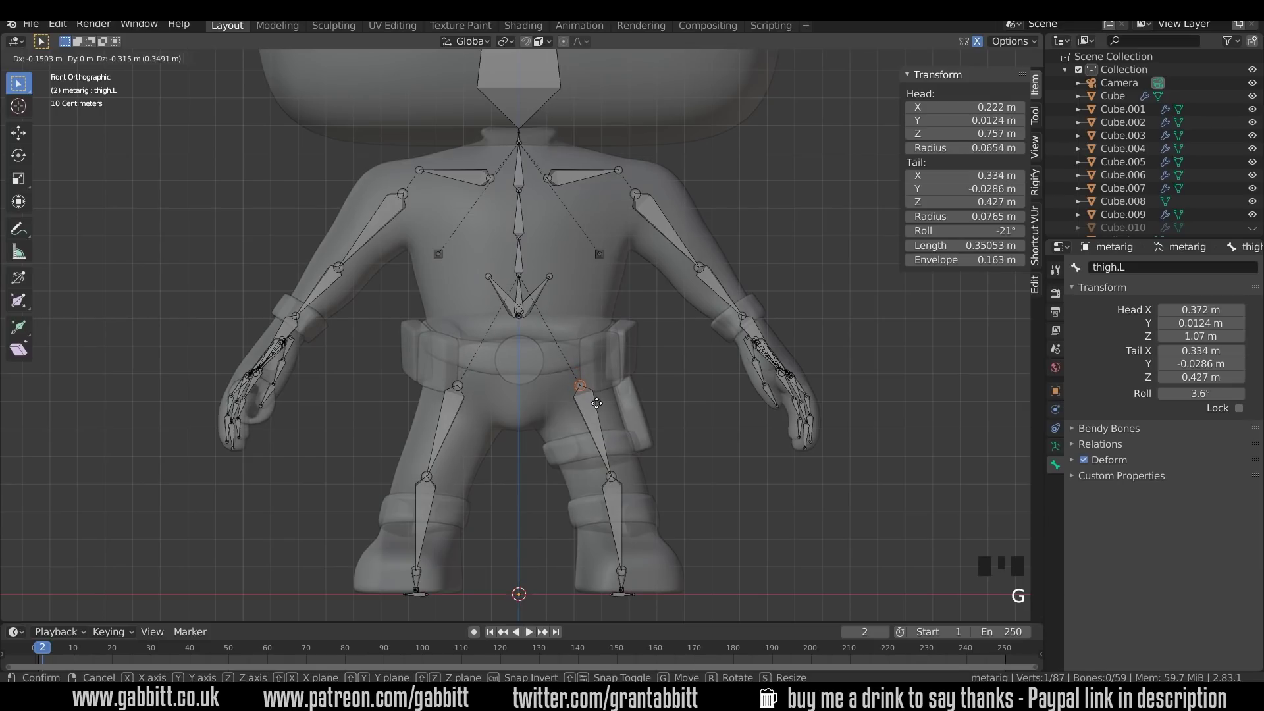
click(596, 401)
Move the left pelvis bone down into the hips, with its base at about X 0.038 m, Z 0.669 m and tip at X 0.202 m, Z 0.791 m
click(487, 276)
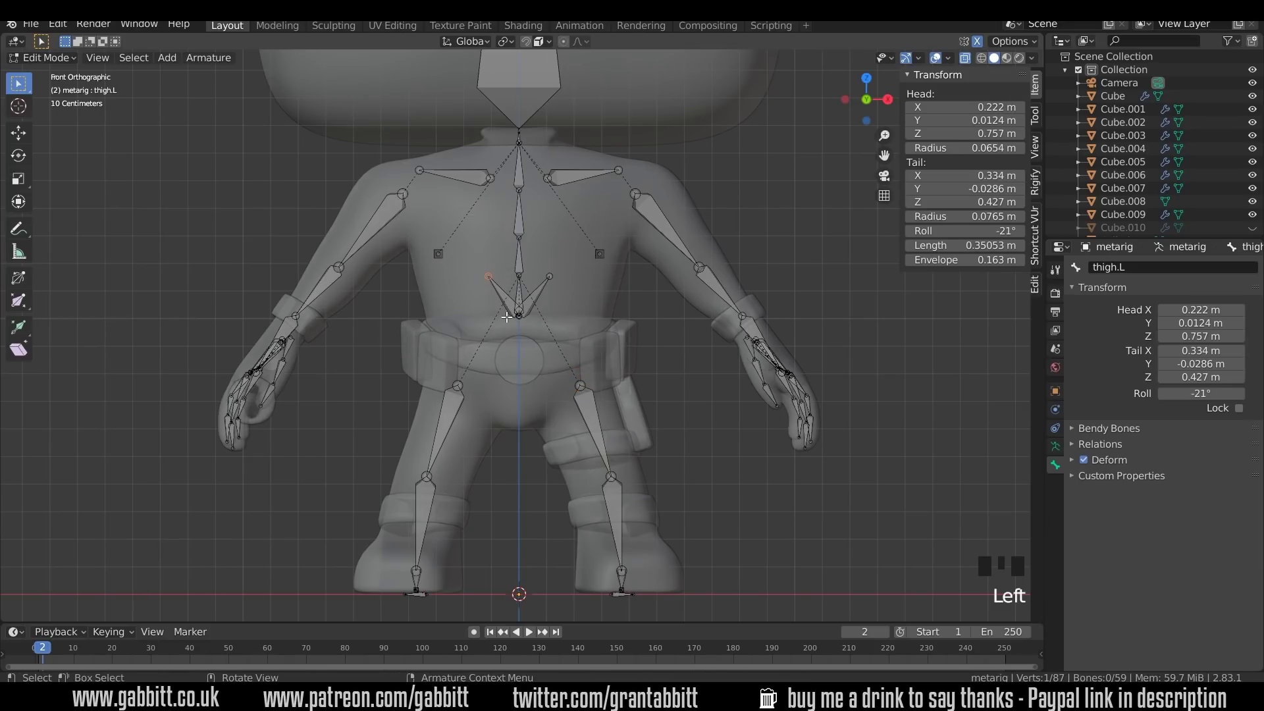
click(539, 290)
key(g)
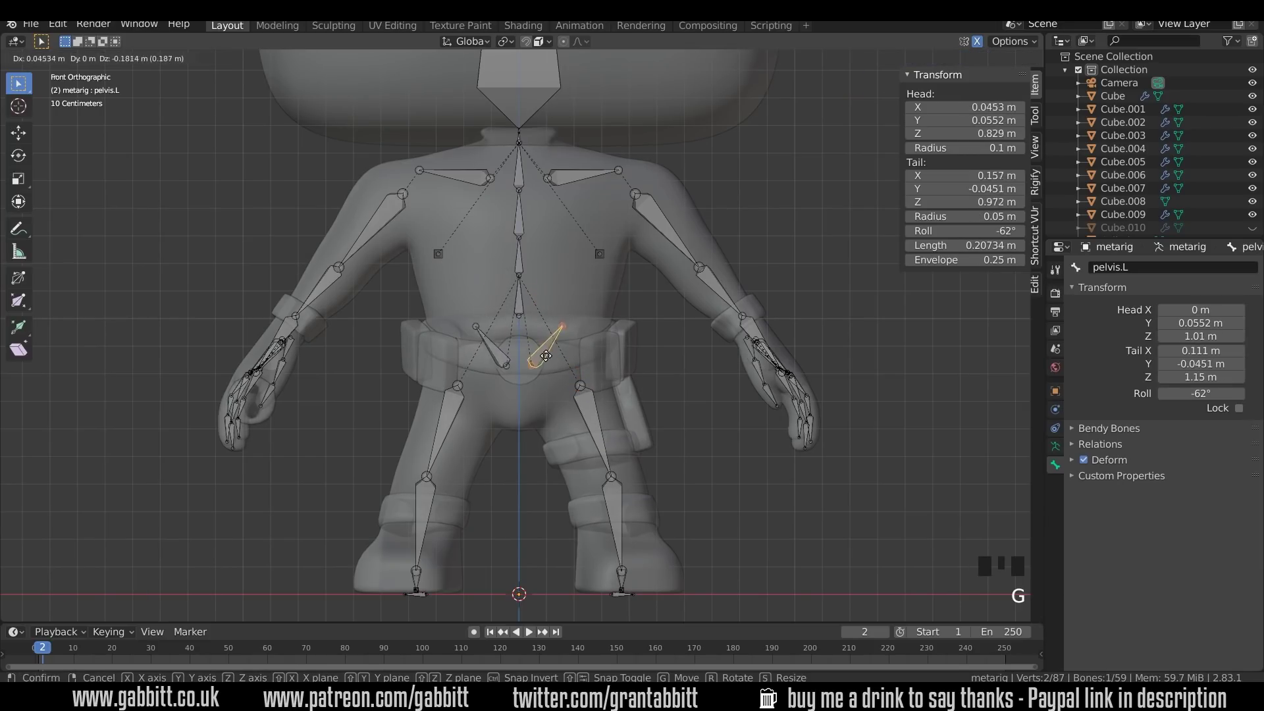
click(544, 396)
click(560, 369)
key(g)
click(575, 374)
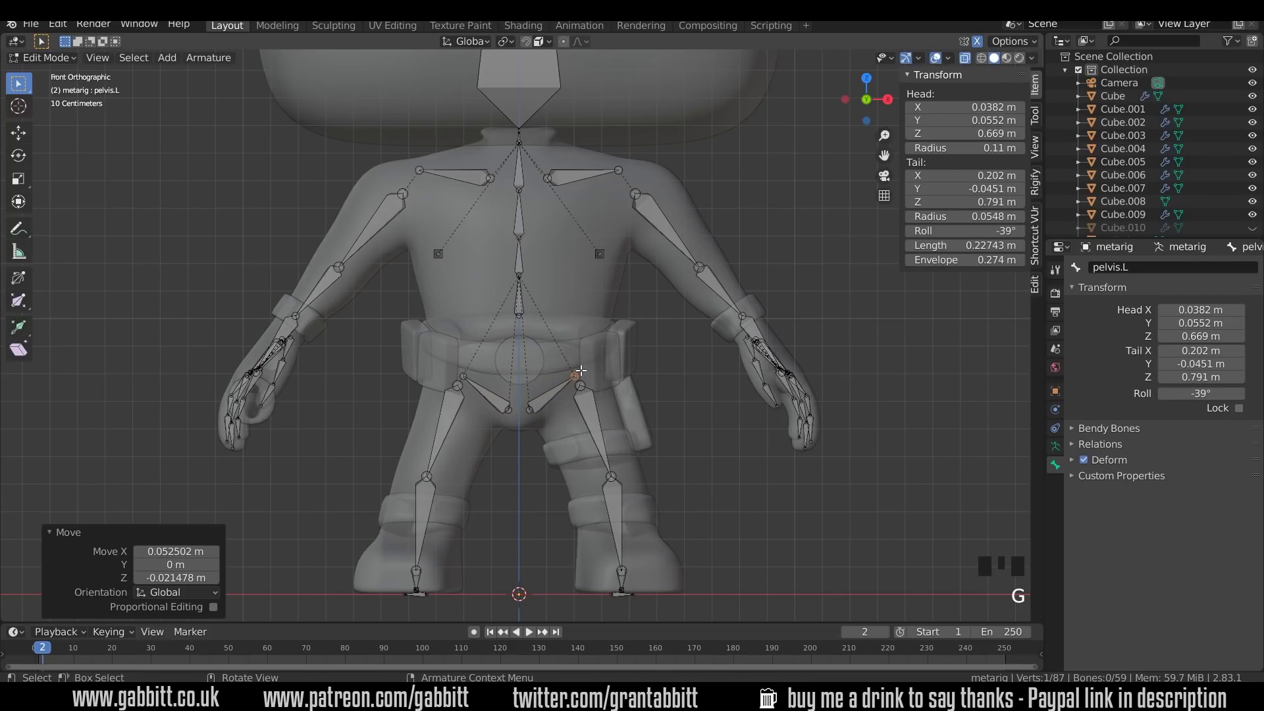
Lower the spine's base into the pelvis and the two joints above it to about Z 0.974 m and Z 1.23 m
click(518, 316)
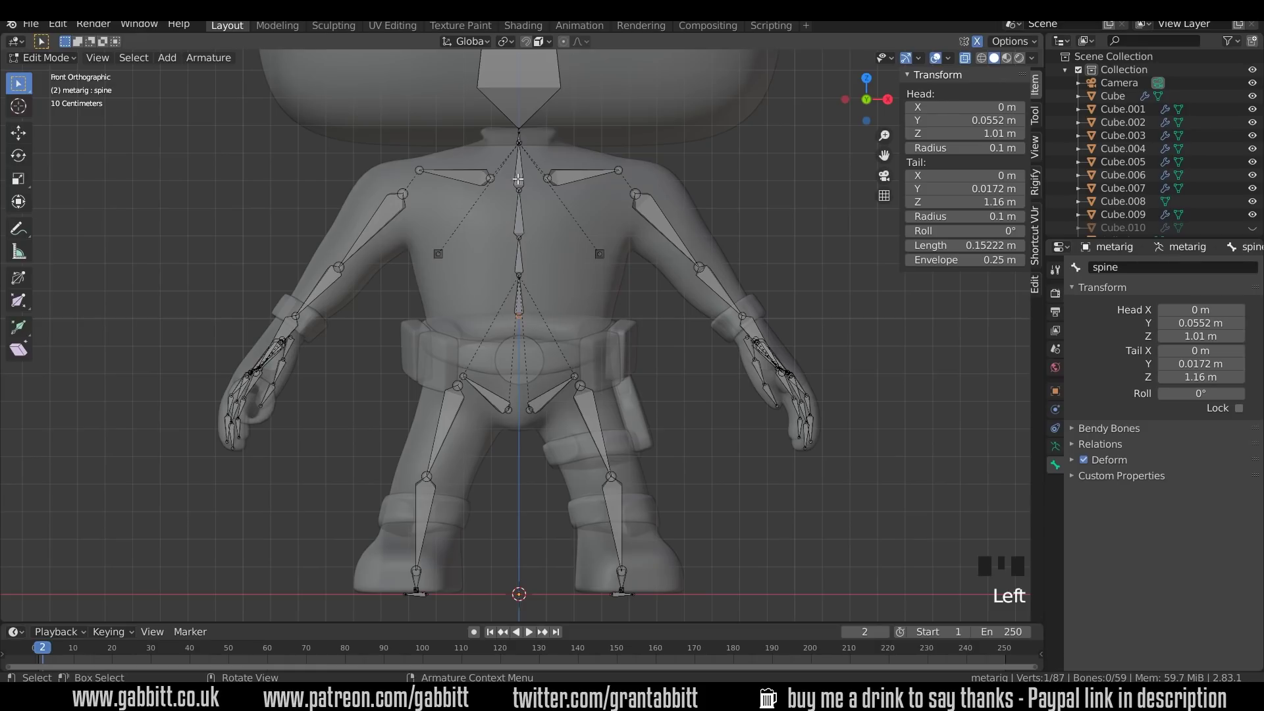
key(g)
click(520, 398)
click(518, 275)
key(g)
click(520, 326)
key(g)
click(644, 390)
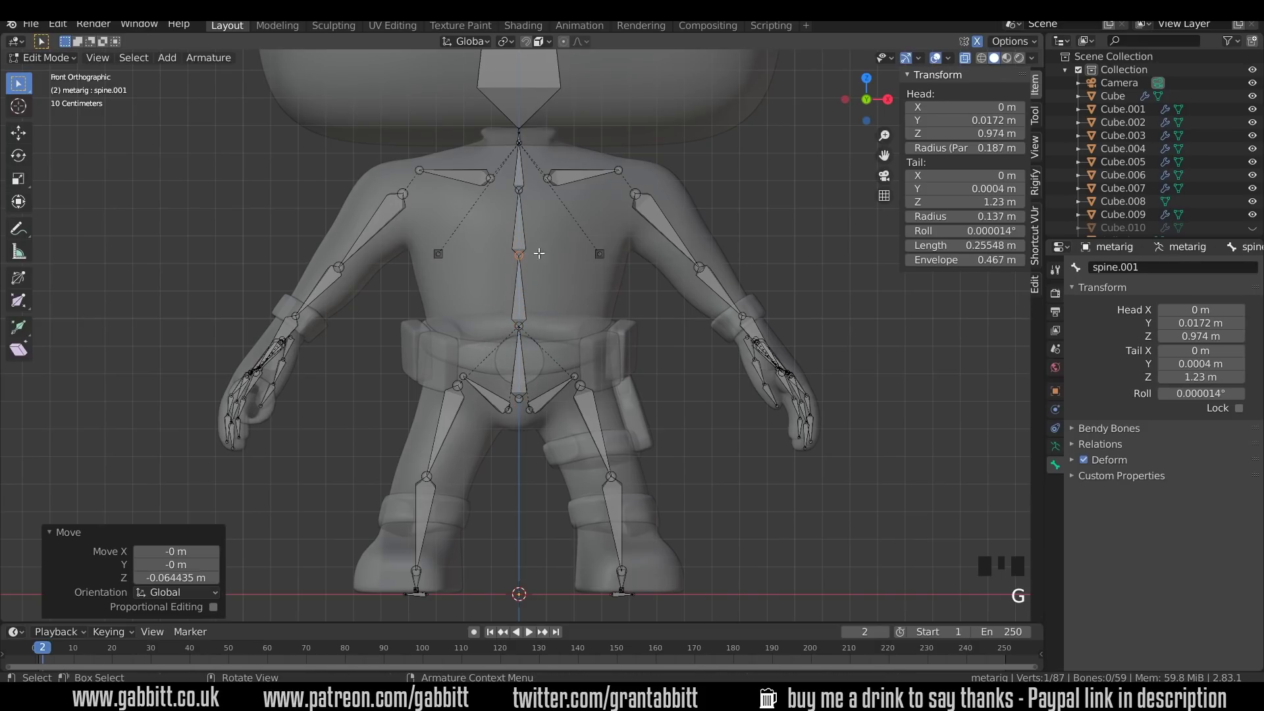
Shift the left ankle, foot and heel bones about 0.026 m outward along X
drag(597, 556, 680, 625)
key(g)
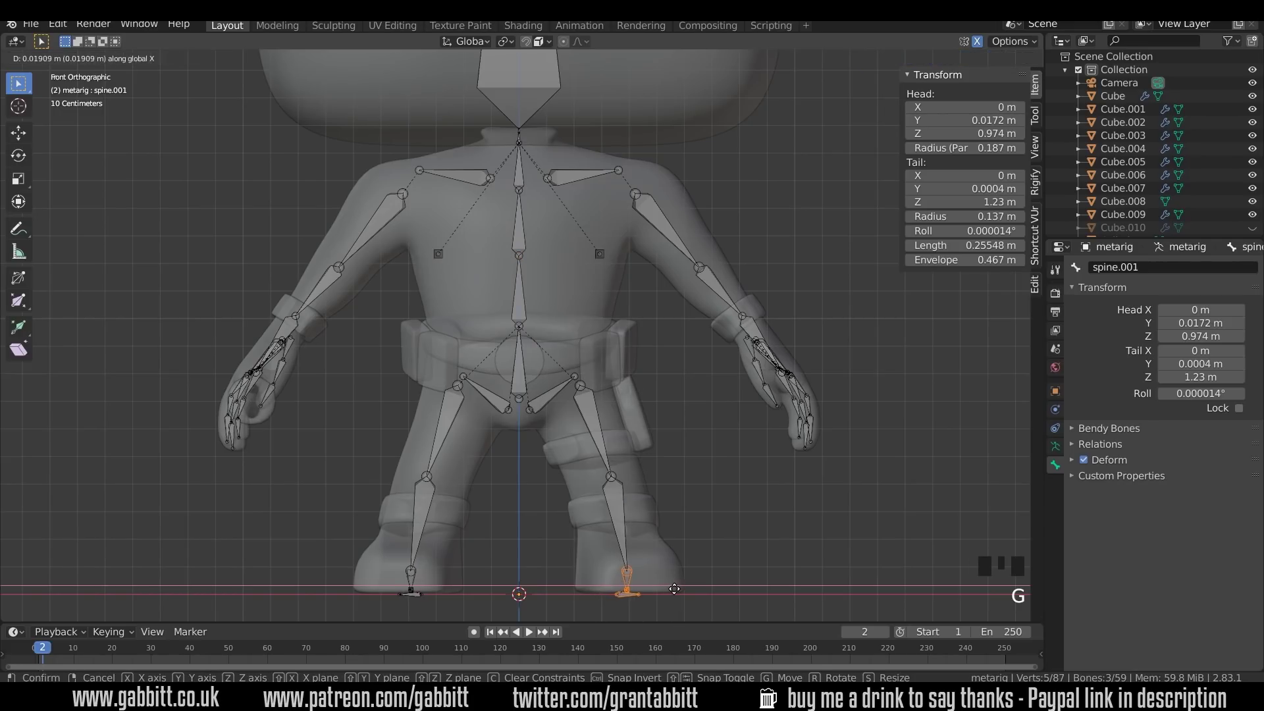
click(675, 588)
Select the leg, pelvis and lower spine bones up to the chest and, in side view, move them about -0.041 m along Y
middle_drag(675, 588, 701, 476)
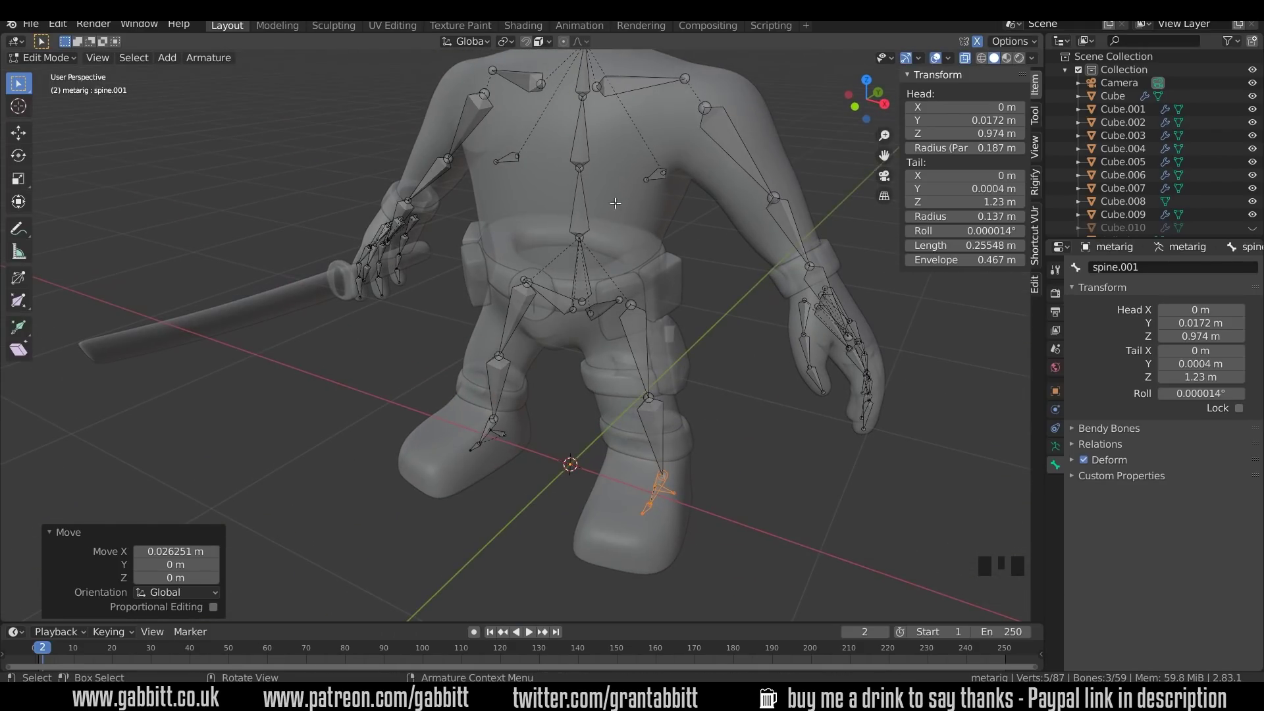
drag(719, 538, 449, 251)
shift+middle_drag(574, 244, 565, 341)
shift+drag(563, 337, 619, 417)
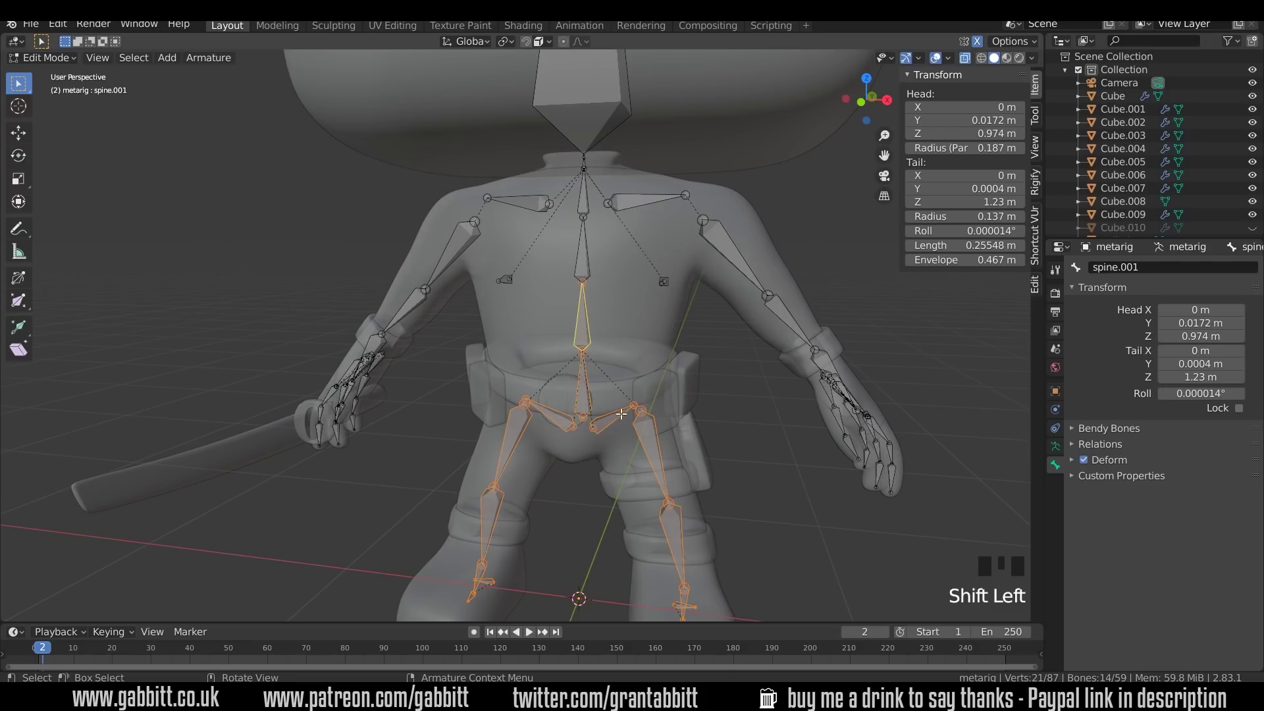
shift+click(584, 238)
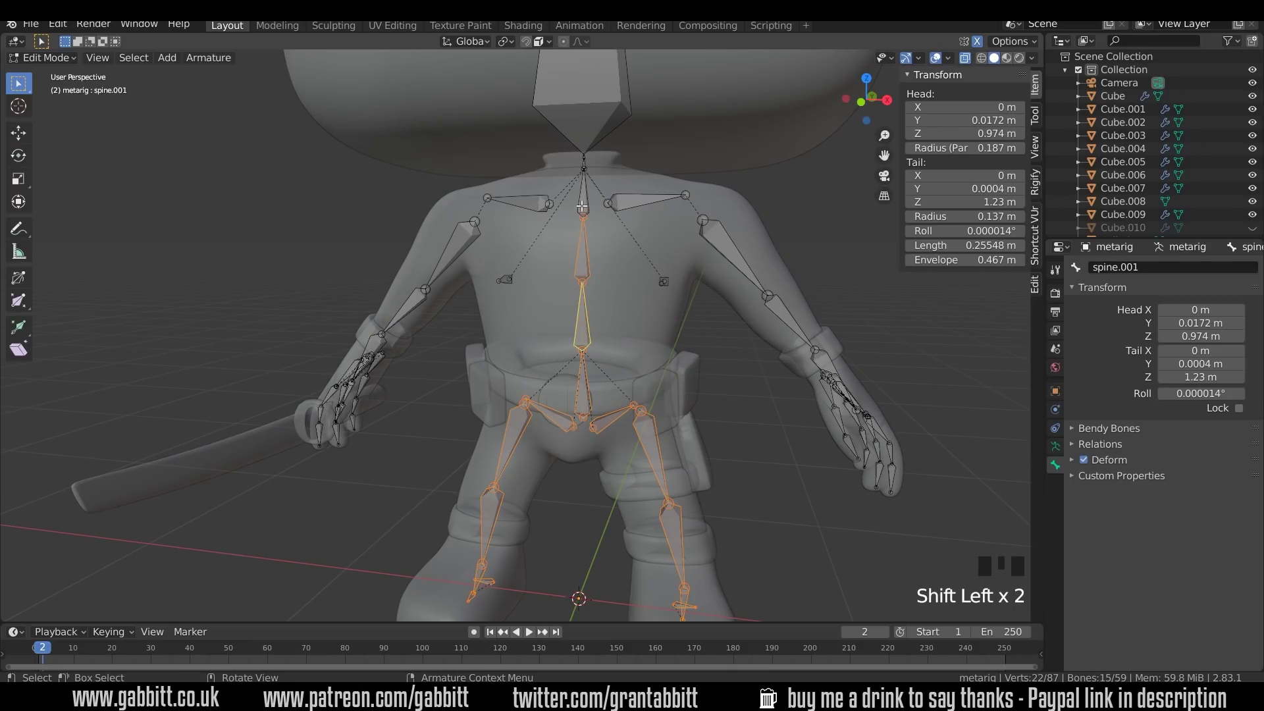
shift+click(582, 200)
middle_drag(642, 238, 529, 253)
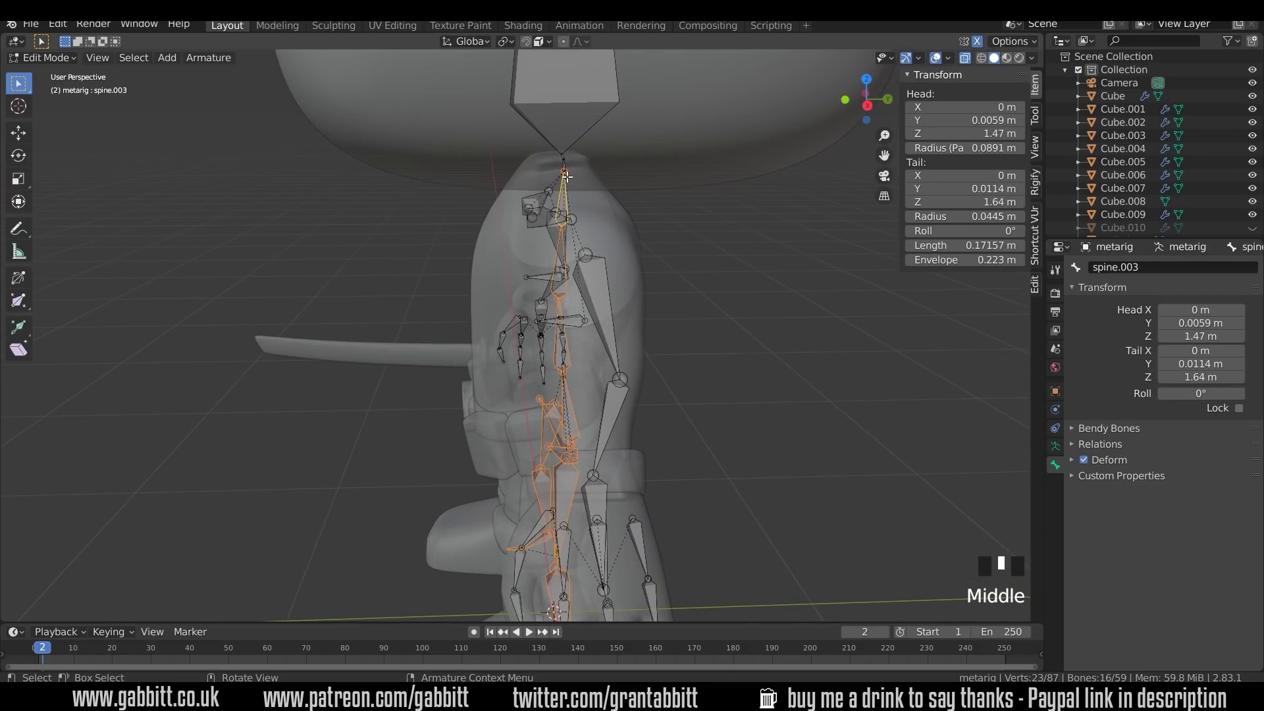
middle_drag(576, 190, 593, 172)
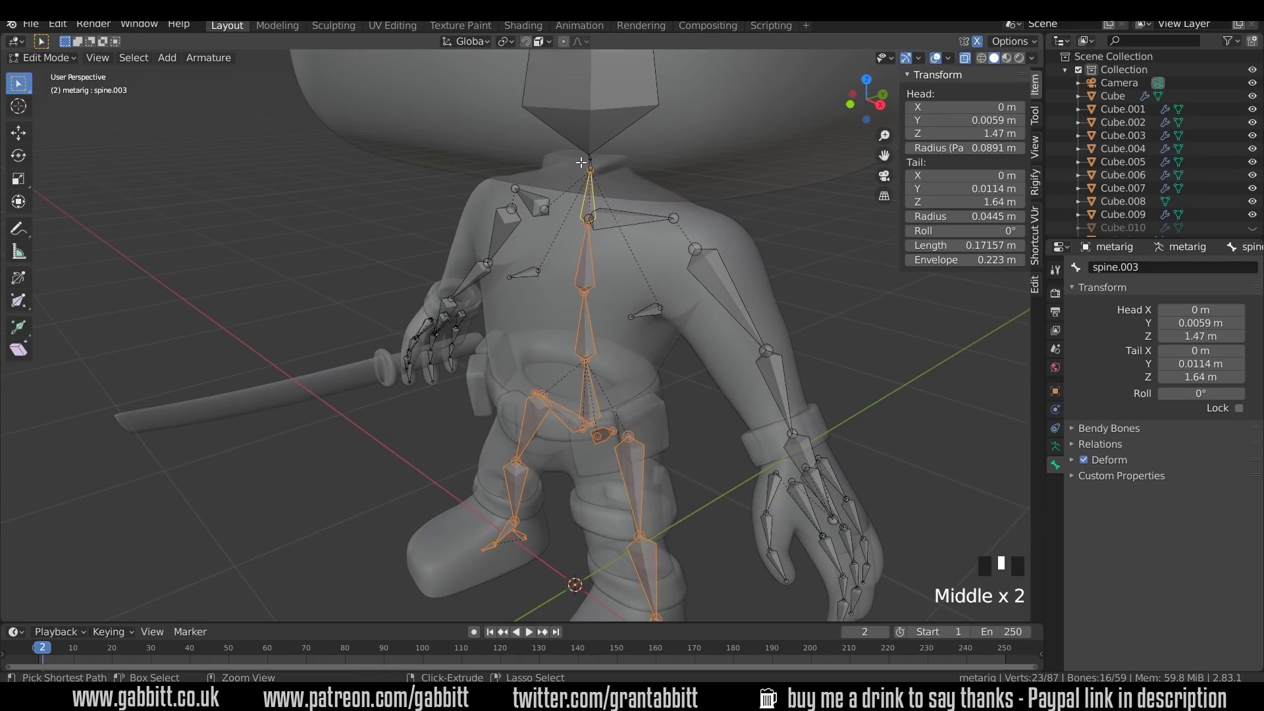
ctrl+click(612, 182)
middle_drag(661, 233, 578, 237)
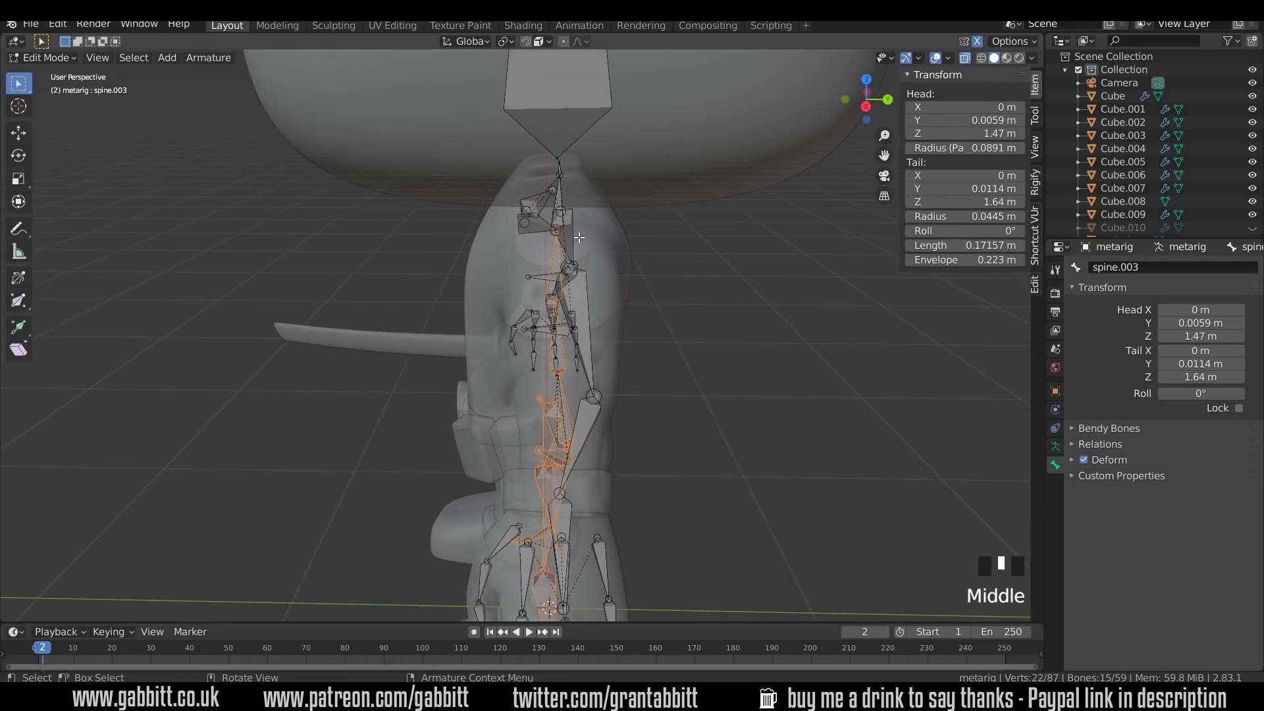
key(KP_3)
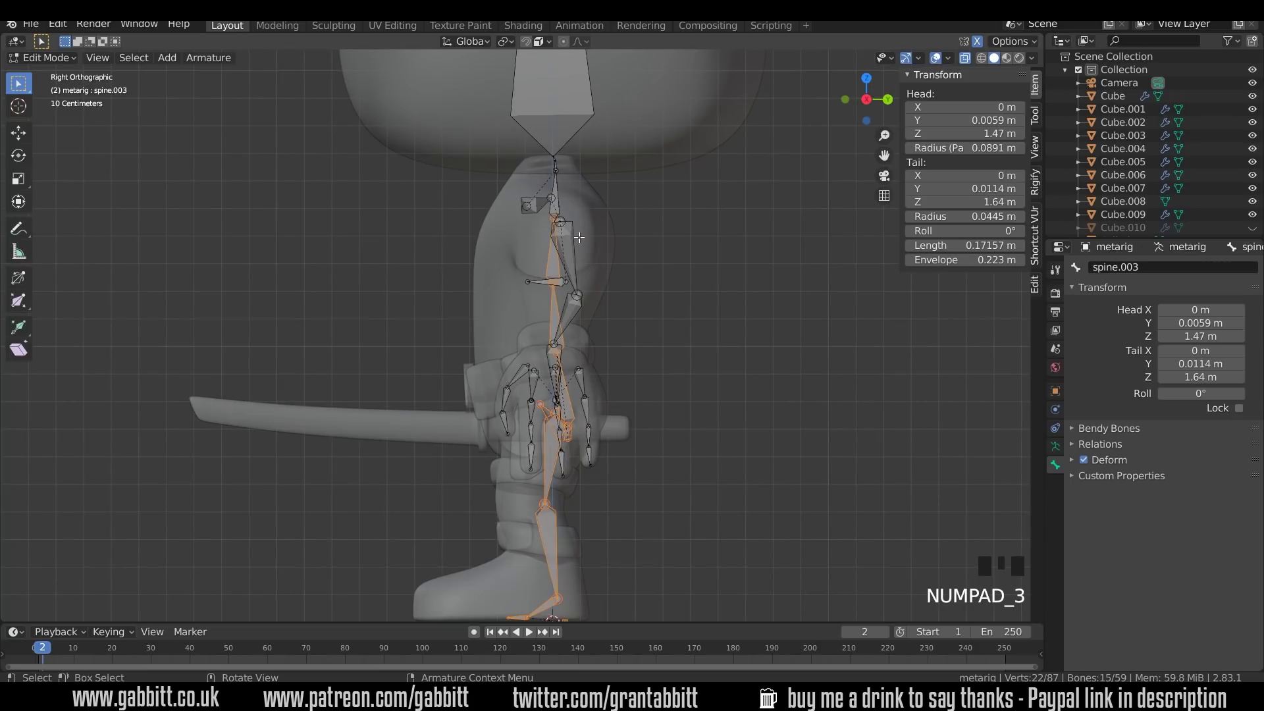
key(g)
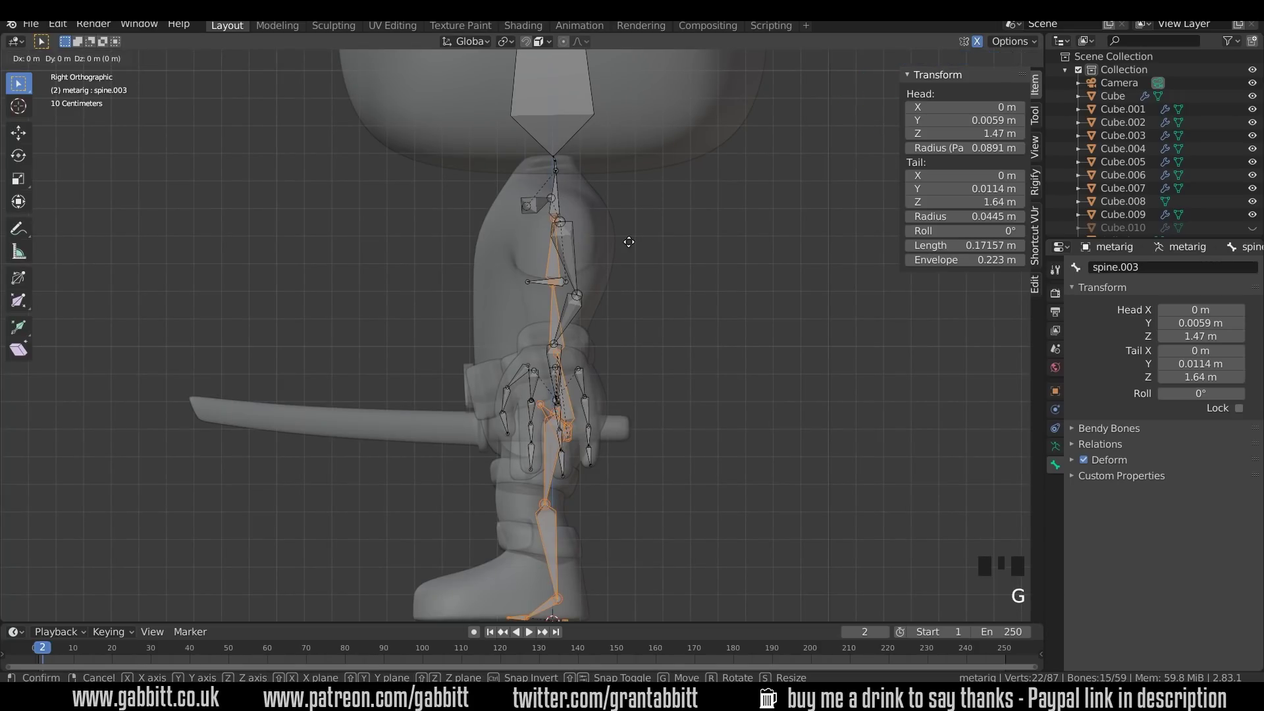
click(620, 243)
Move the toe bones forward along Y into the boot, then extend their tips about 0.072 m farther to the boot's front edge
shift+middle_drag(559, 367, 559, 377)
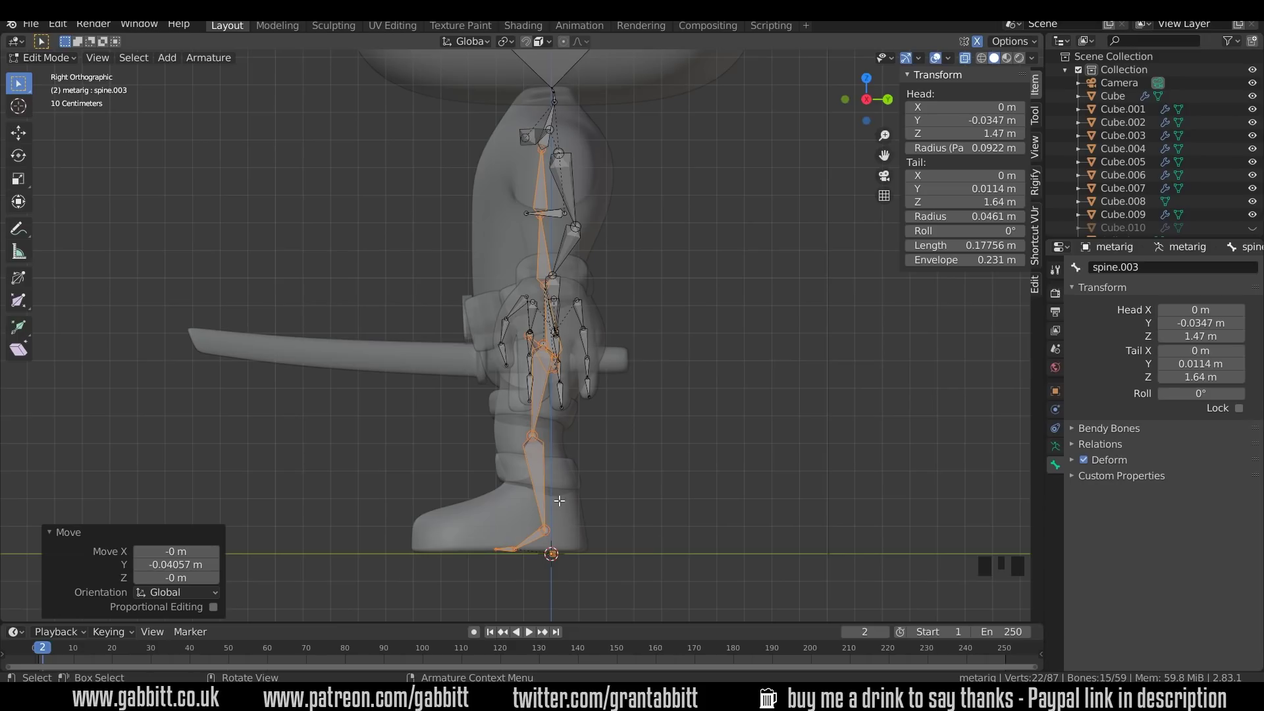
drag(487, 534, 513, 554)
key(g)
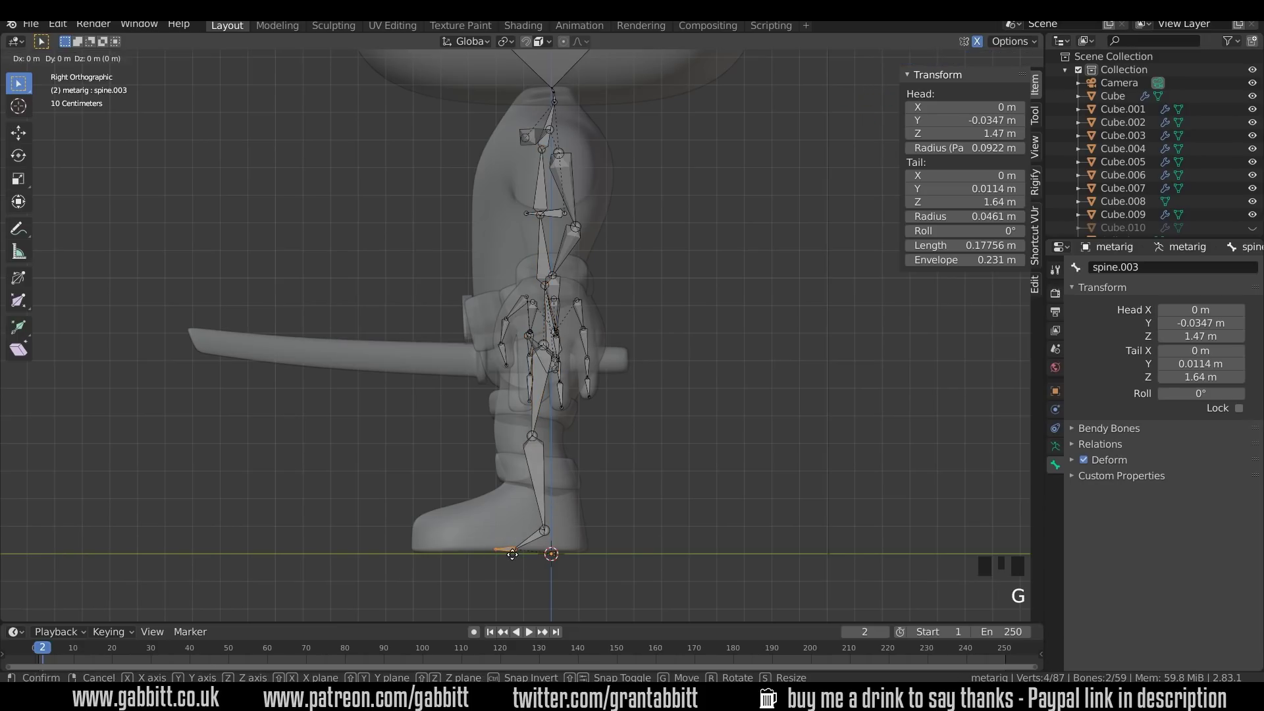
key(y)
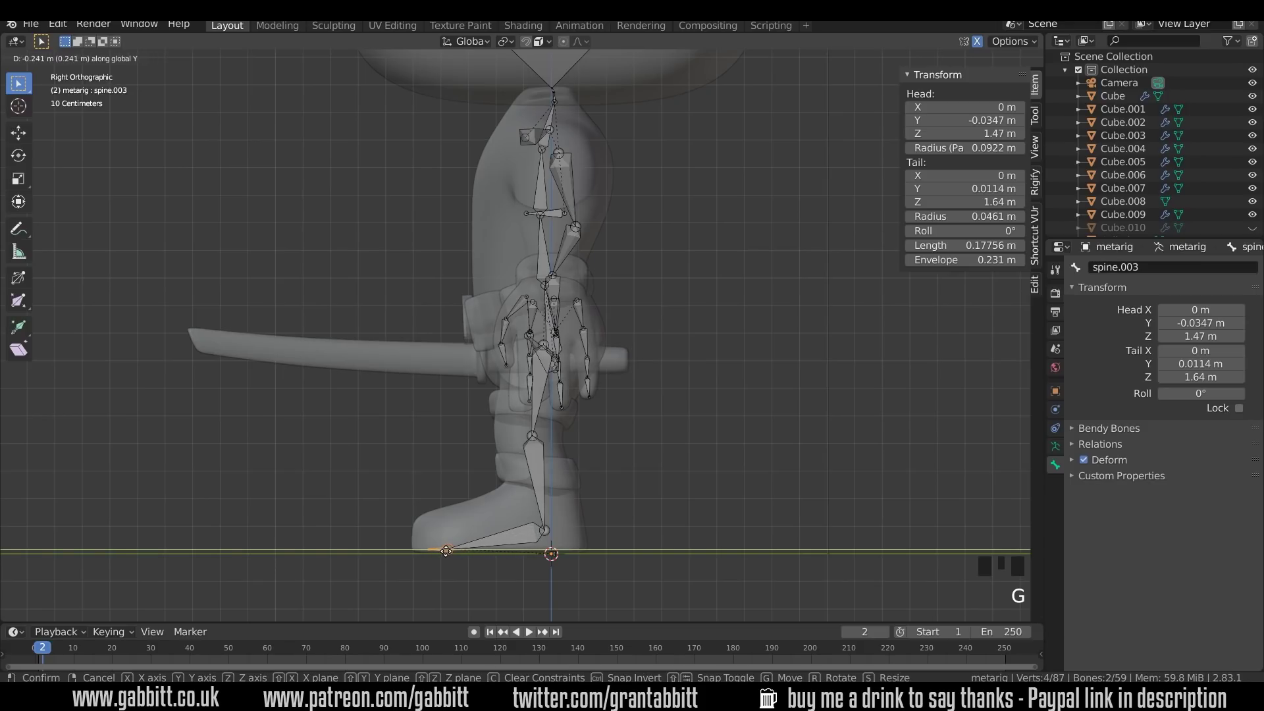
click(451, 551)
click(439, 551)
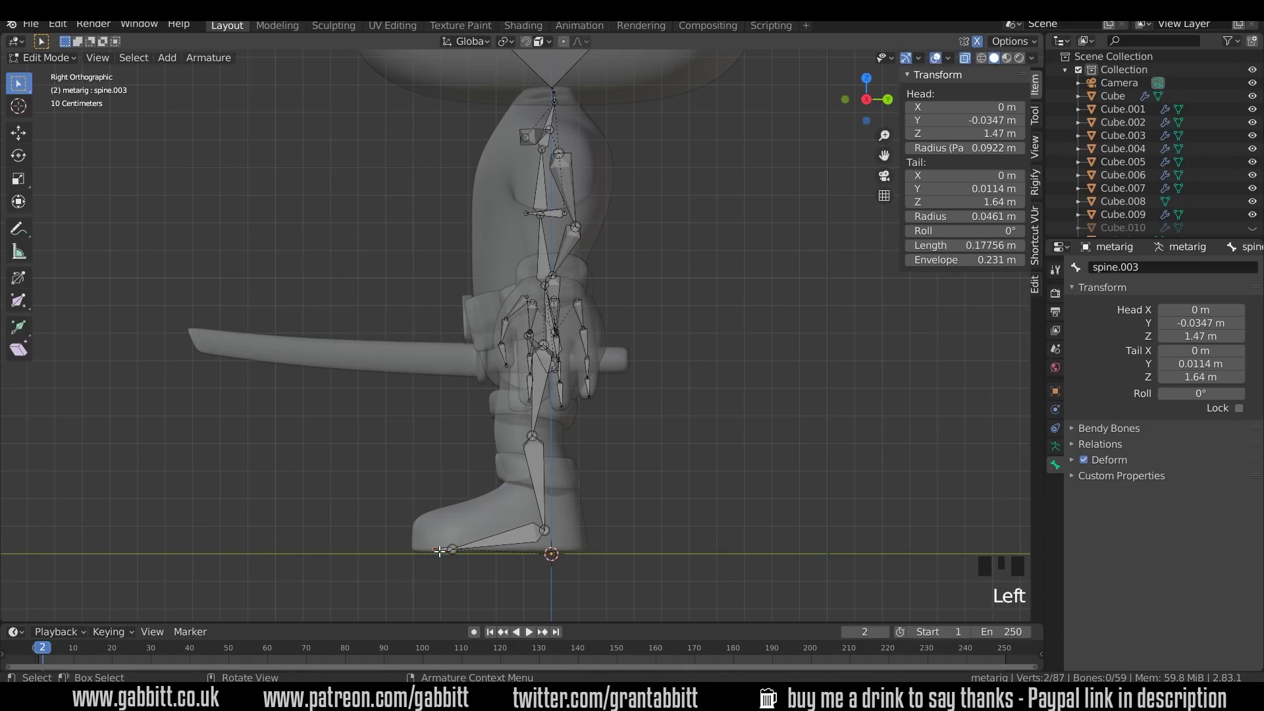
key(g)
click(417, 552)
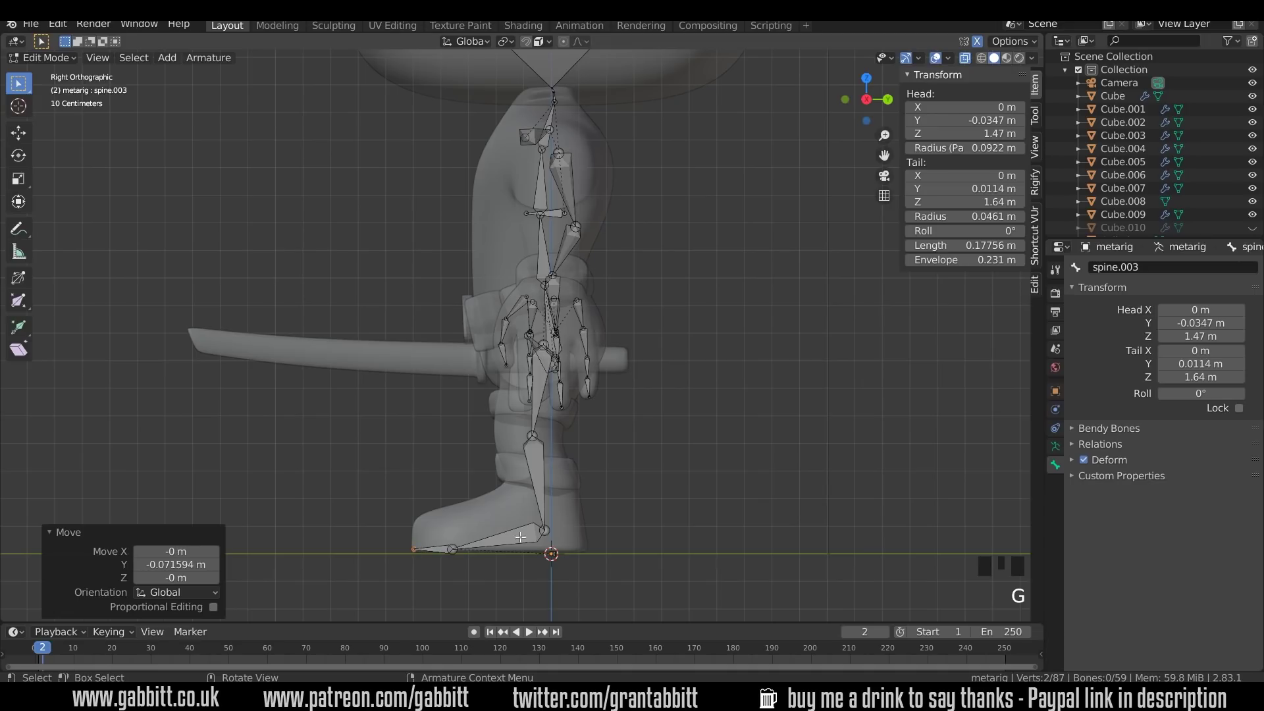
Move the left ankle joint back toward the heel, to about Y 0.112 m, Z 0.111 m
click(536, 549)
click(536, 549)
click(558, 530)
key(g)
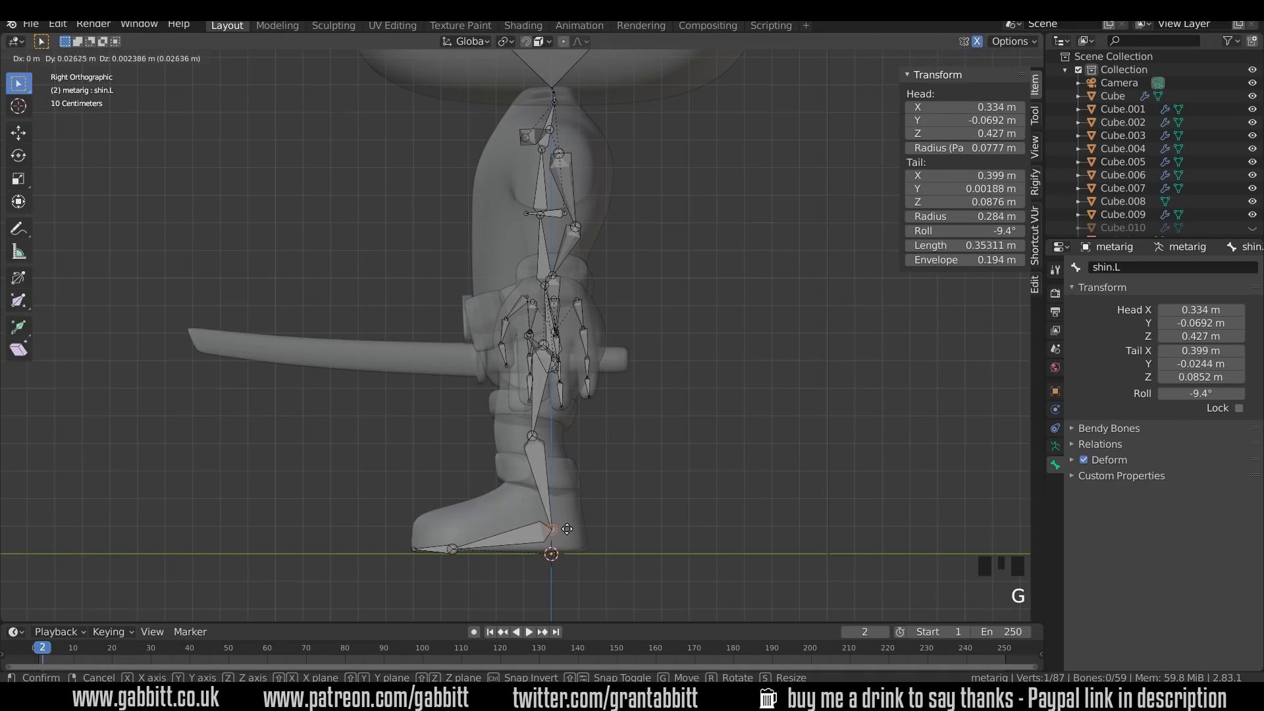
click(595, 523)
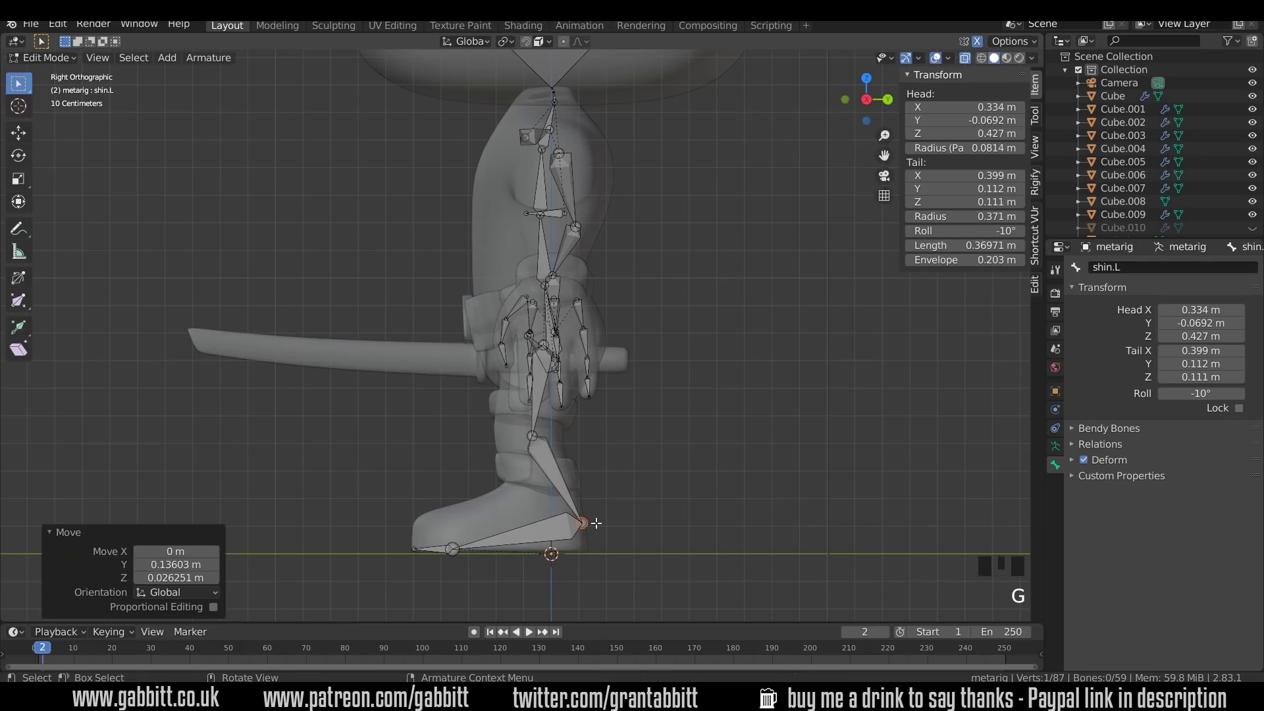
drag(541, 547, 575, 567)
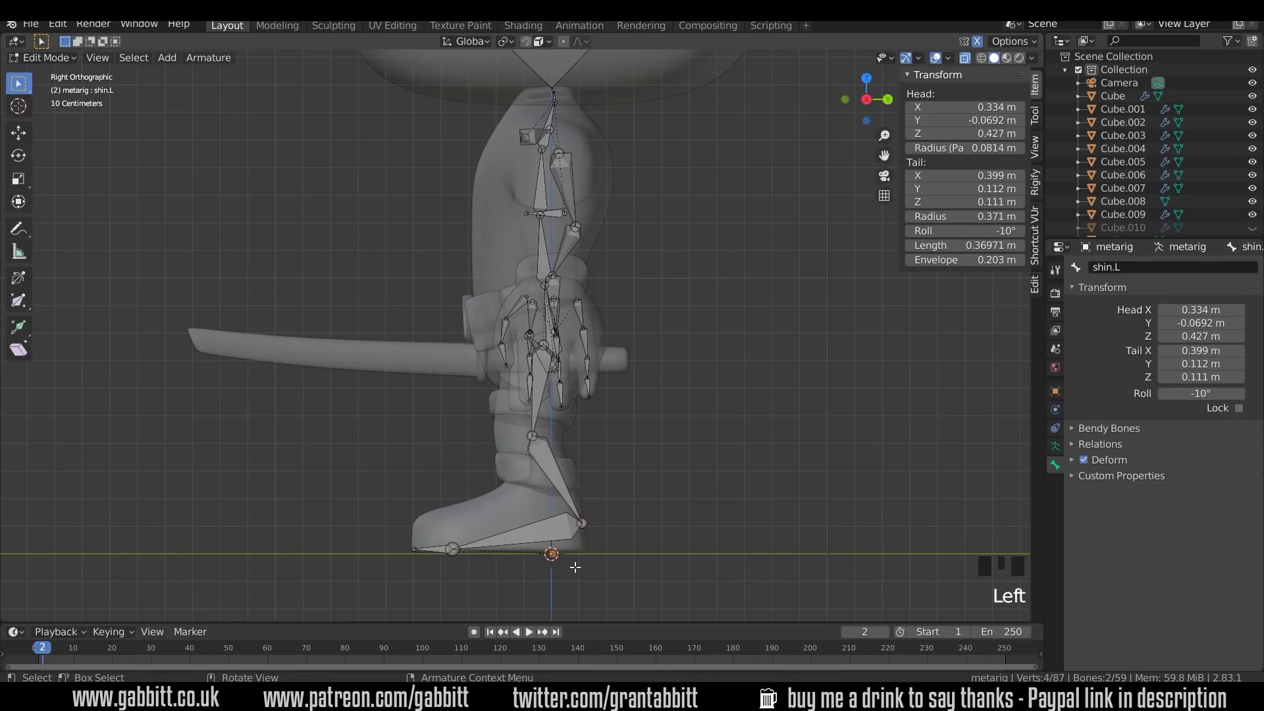
key(KP_1)
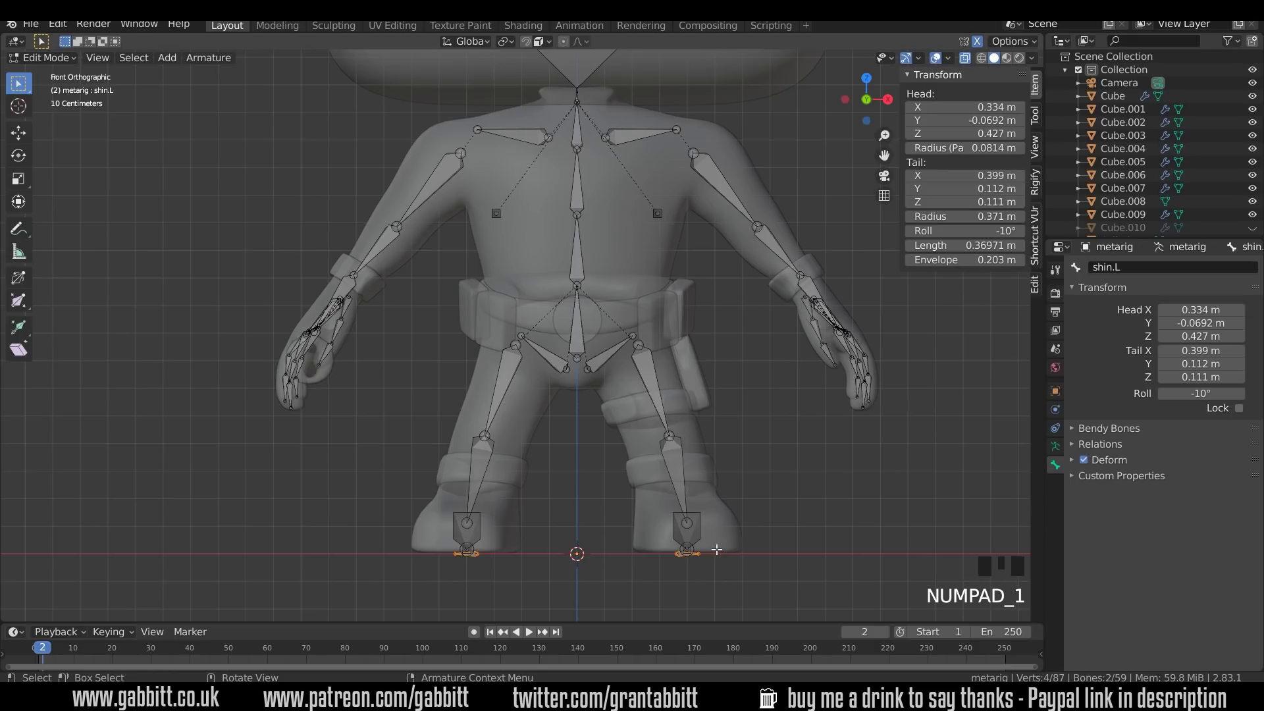
key(s)
click(691, 565)
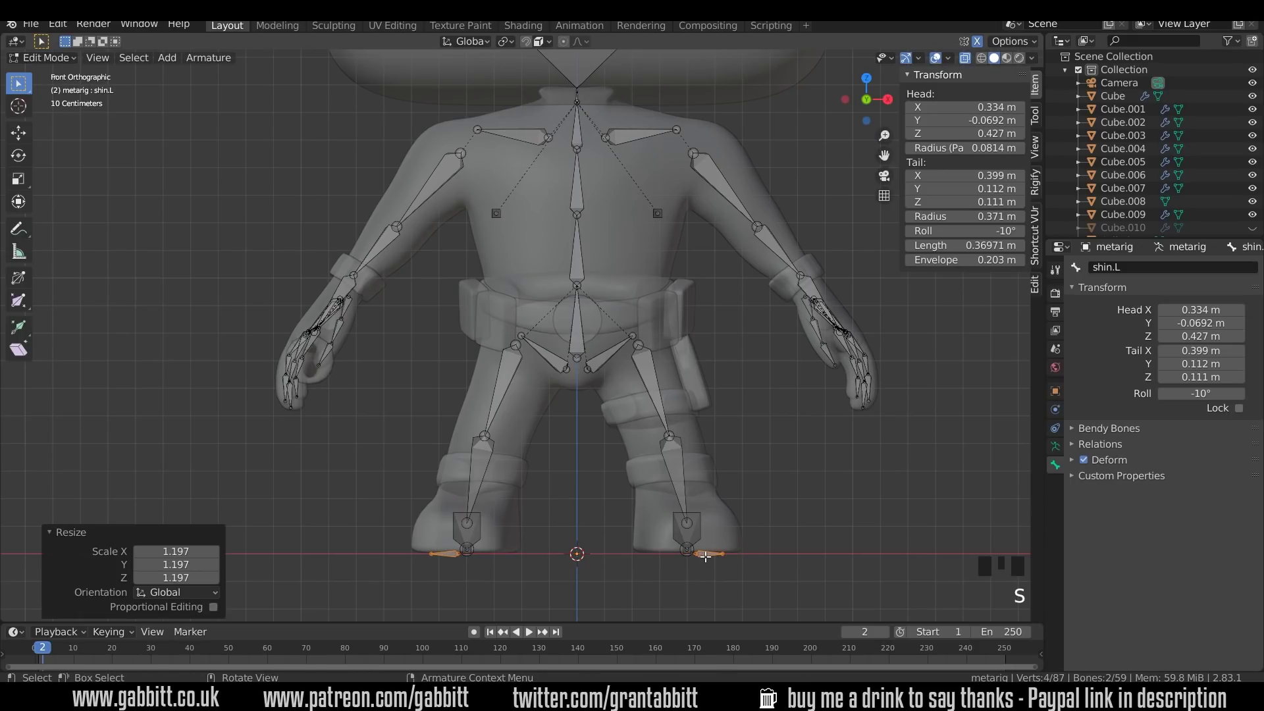
click(709, 556)
key(ctrl+z)
key(ctrl+z)
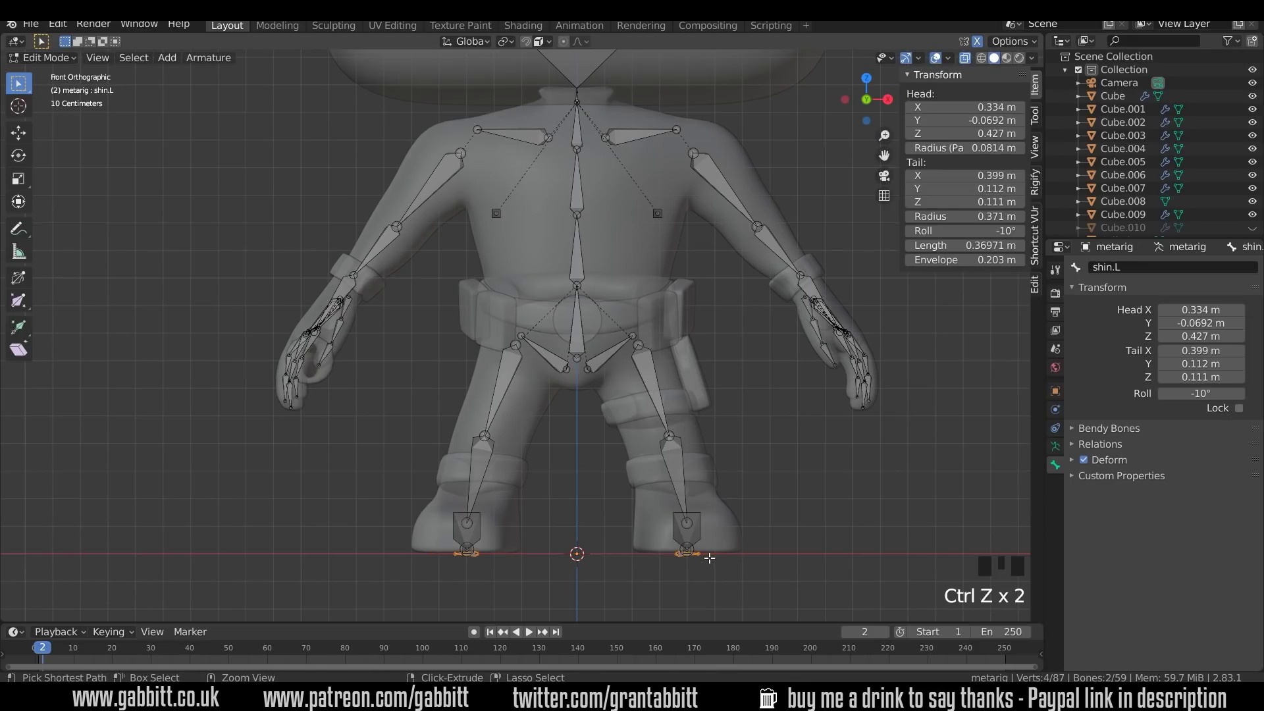
Select only the left heel bone and, in front view, scale it by about 4.707 to span the boot's width
click(682, 553)
click(682, 551)
click(683, 552)
middle_drag(713, 561, 702, 581)
click(699, 581)
key(KP_1)
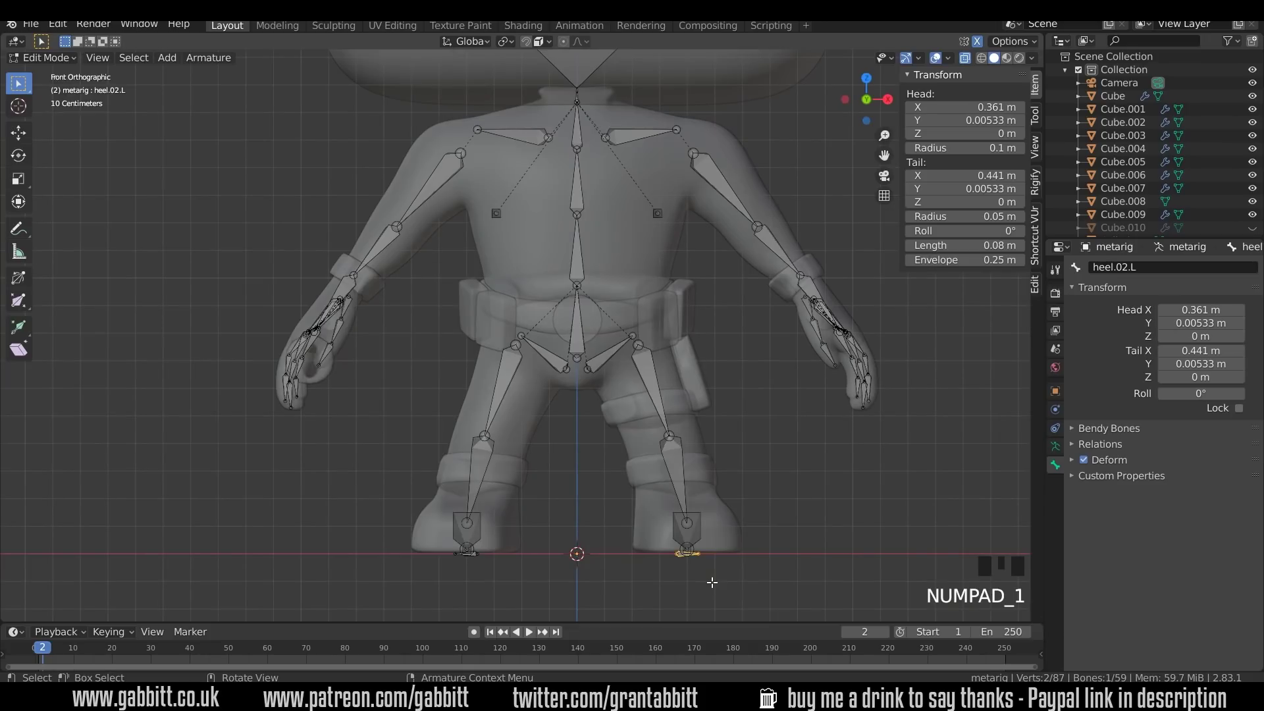
key(s)
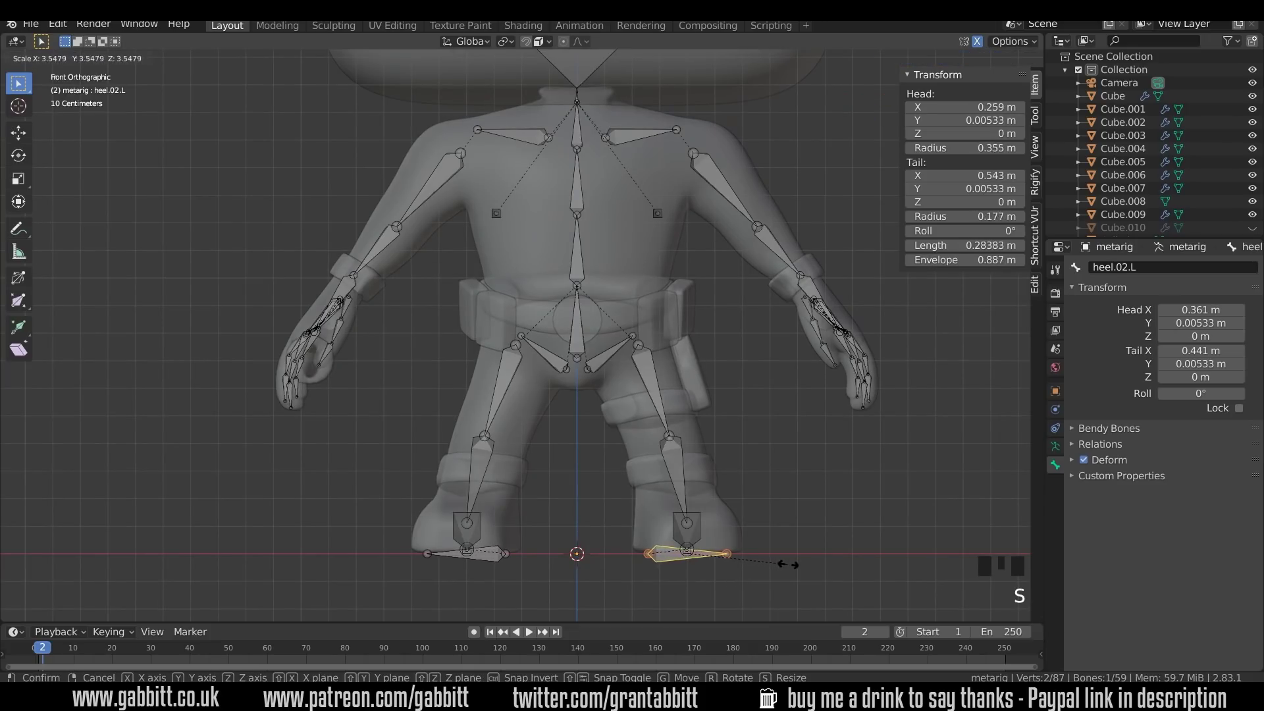
click(809, 566)
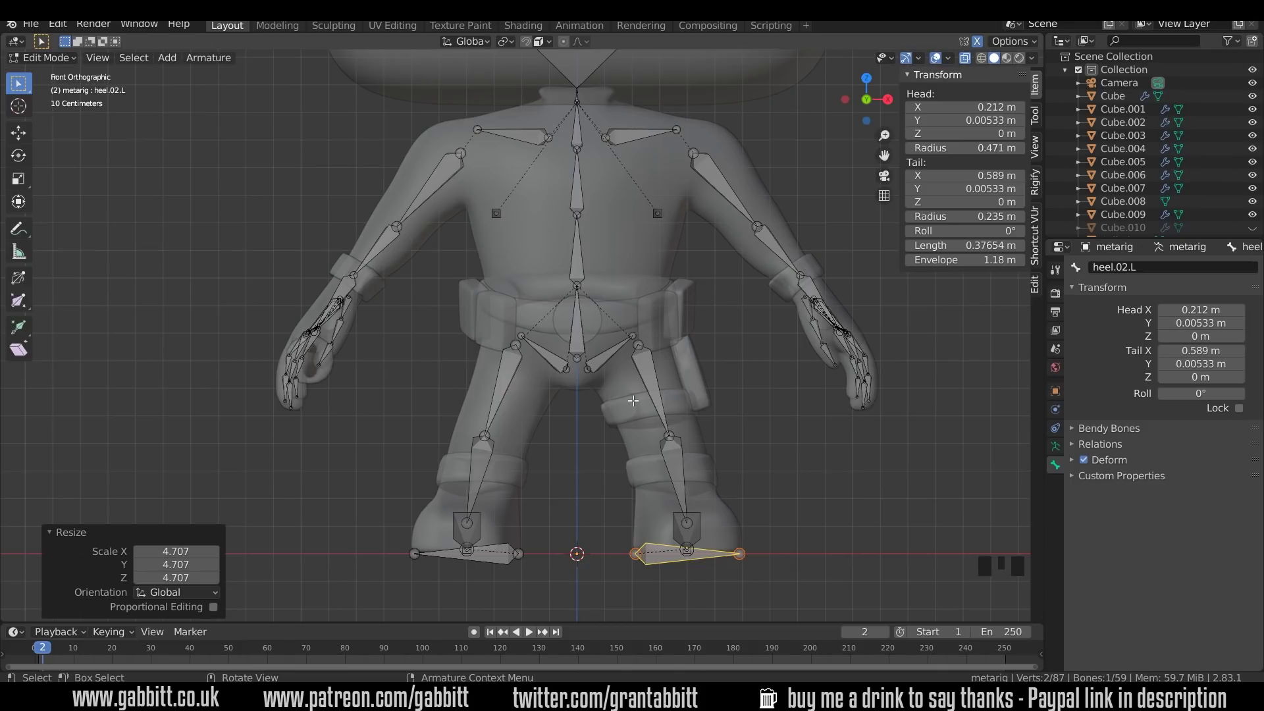
middle_drag(801, 462, 607, 455)
scroll(739, 437, down, 2)
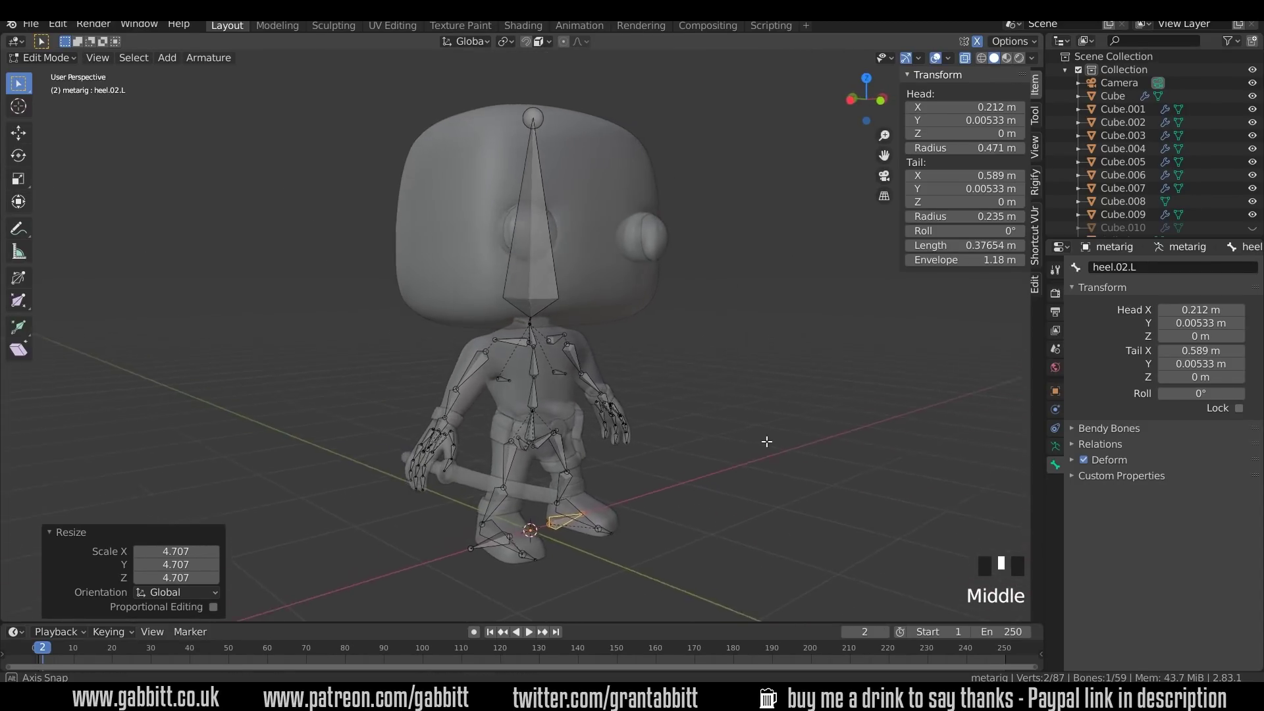
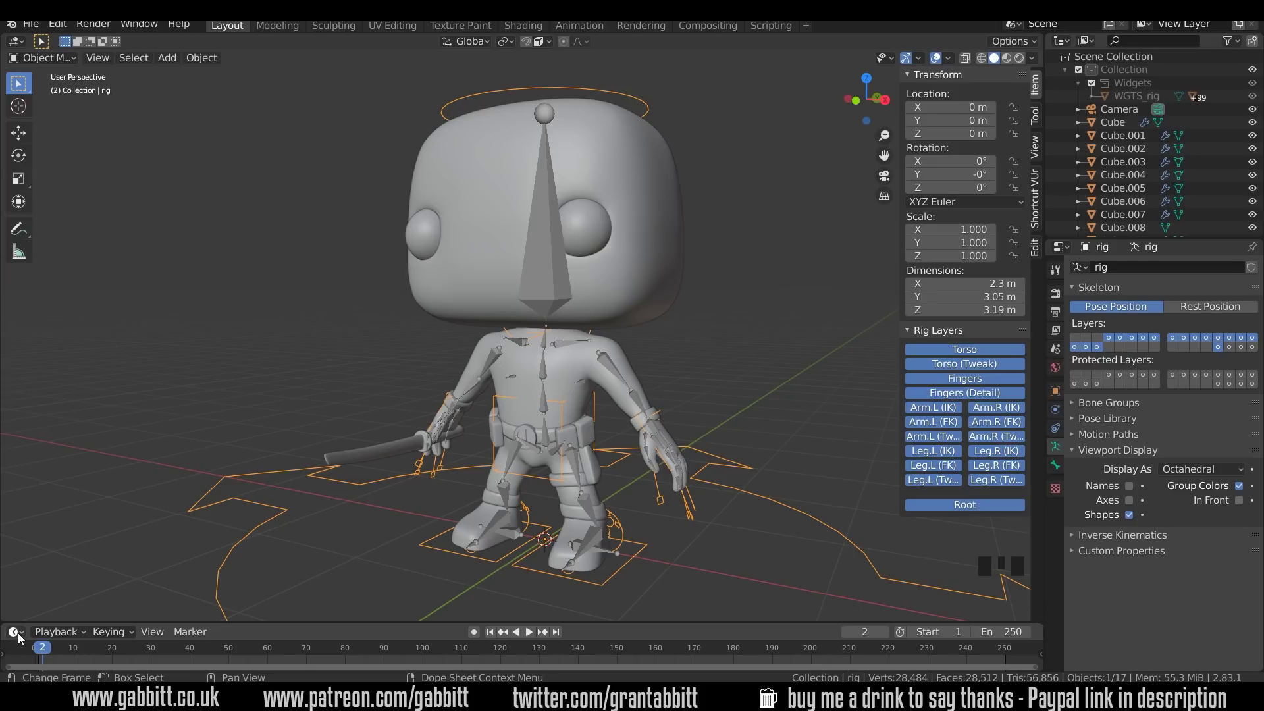
Replace the timeline with the Info editor and enlarge its area to show several log lines
click(320, 545)
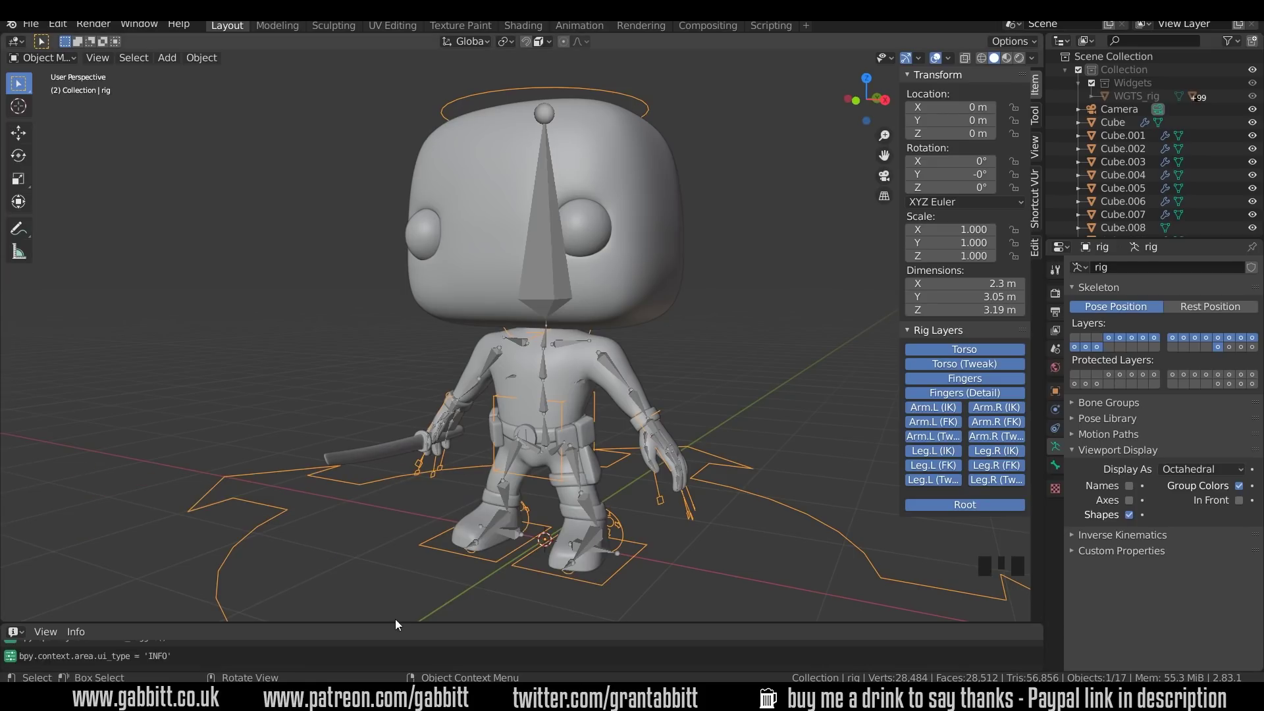
drag(393, 624, 393, 587)
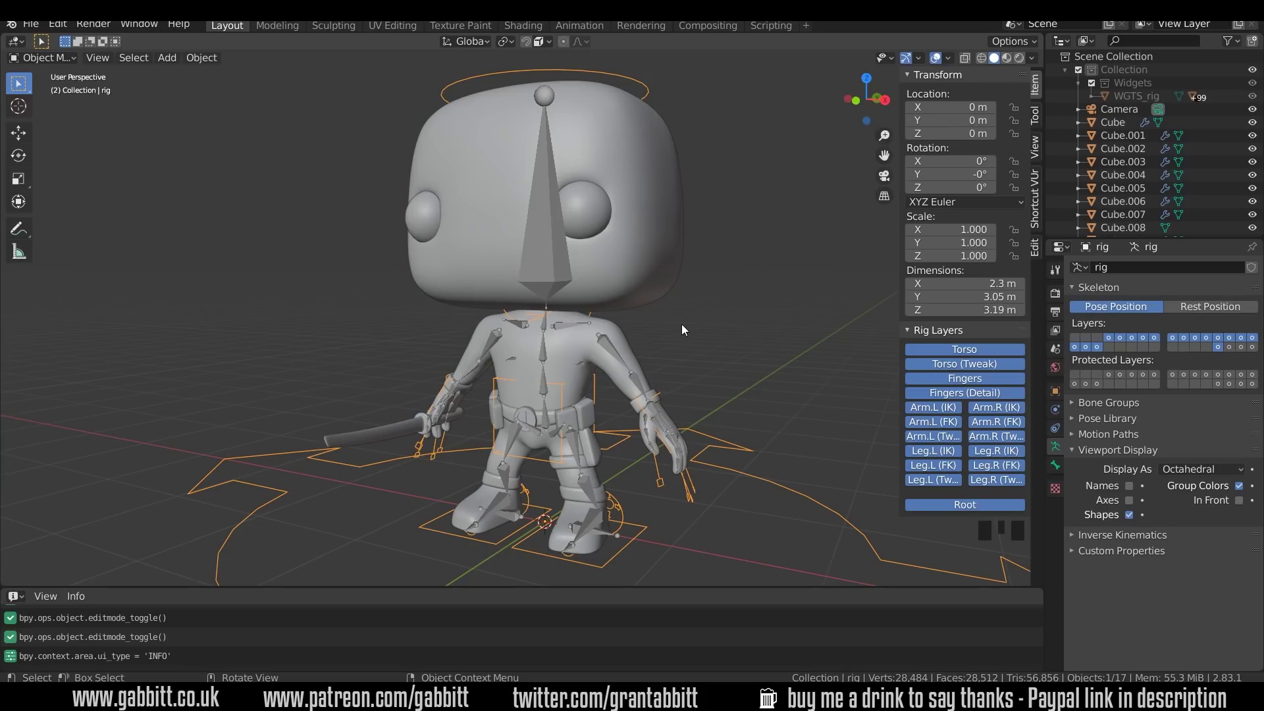
click(1032, 91)
Move the meta-rig into a new collection named "spares" and hide that collection in the viewport
click(611, 347)
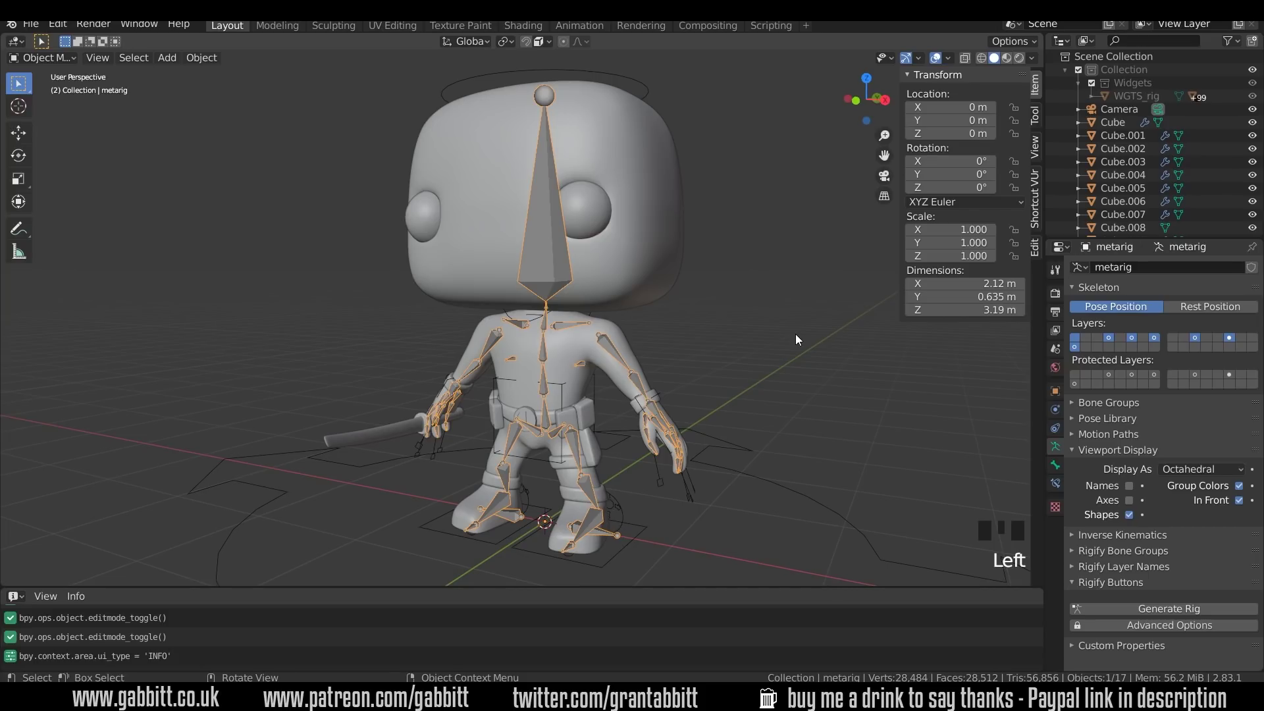
key(m)
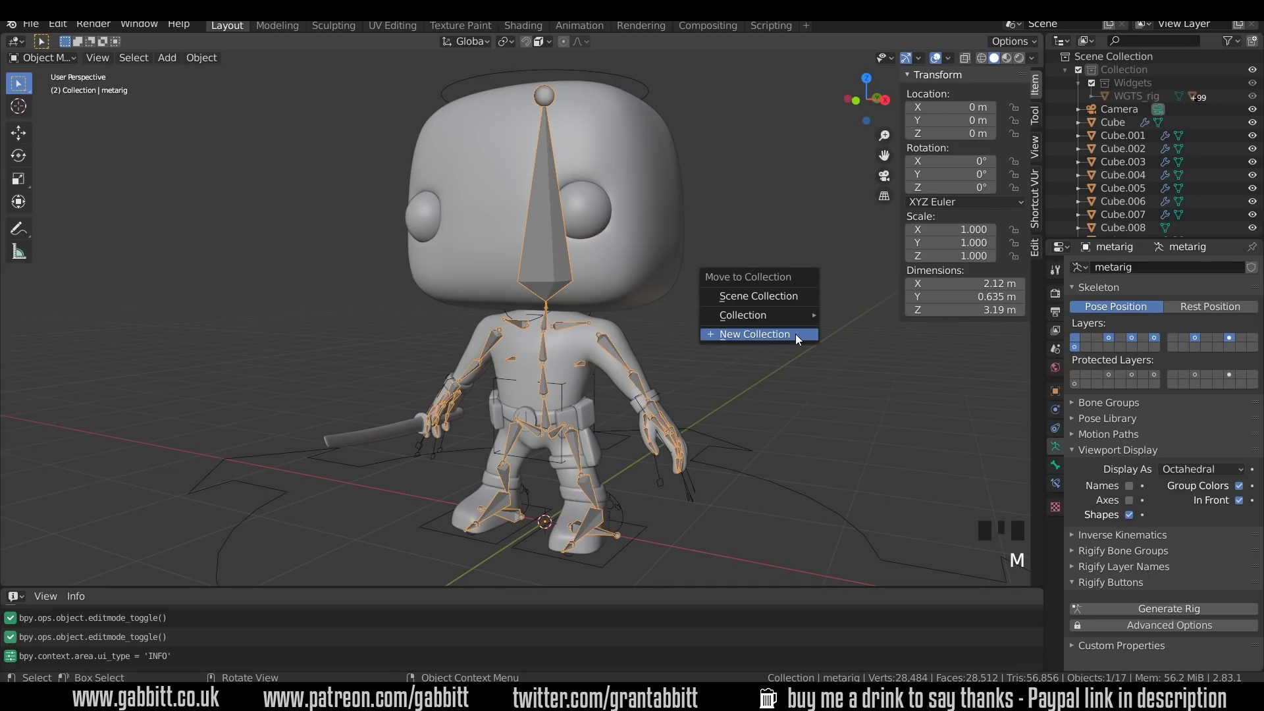
click(795, 334)
text(spares)
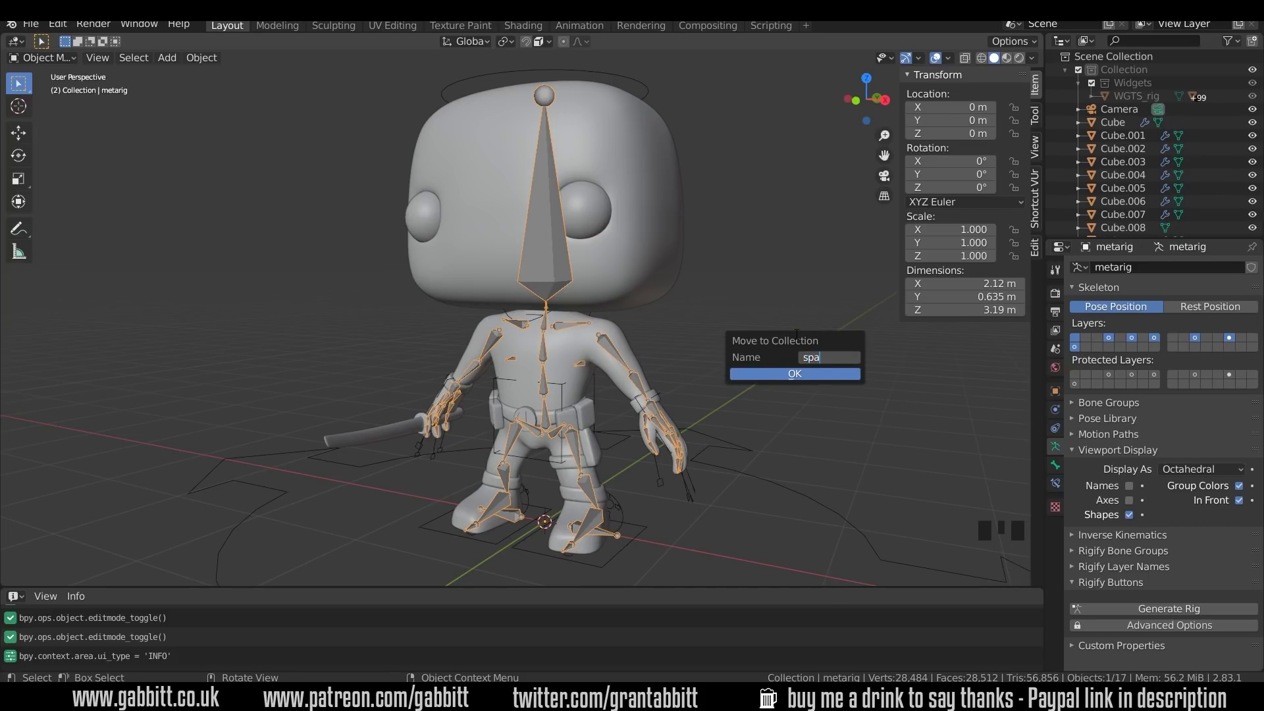
key(Return)
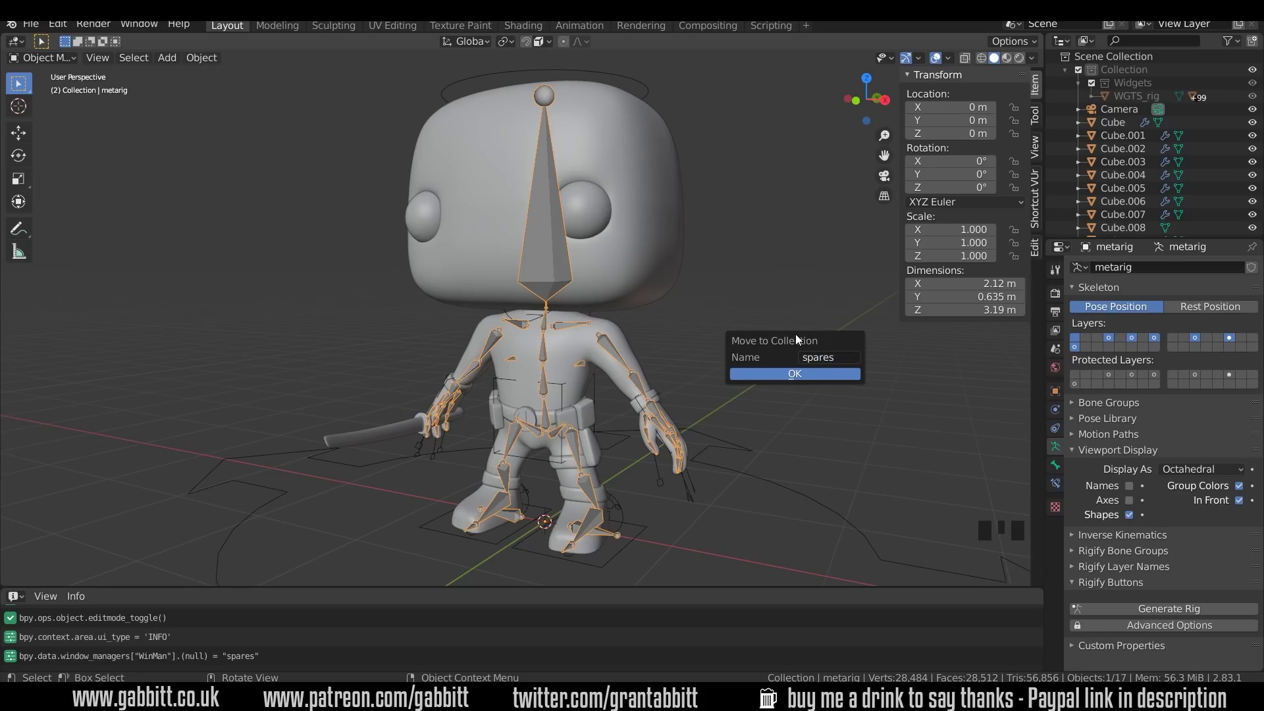
click(789, 372)
scroll(1177, 139, down, 13)
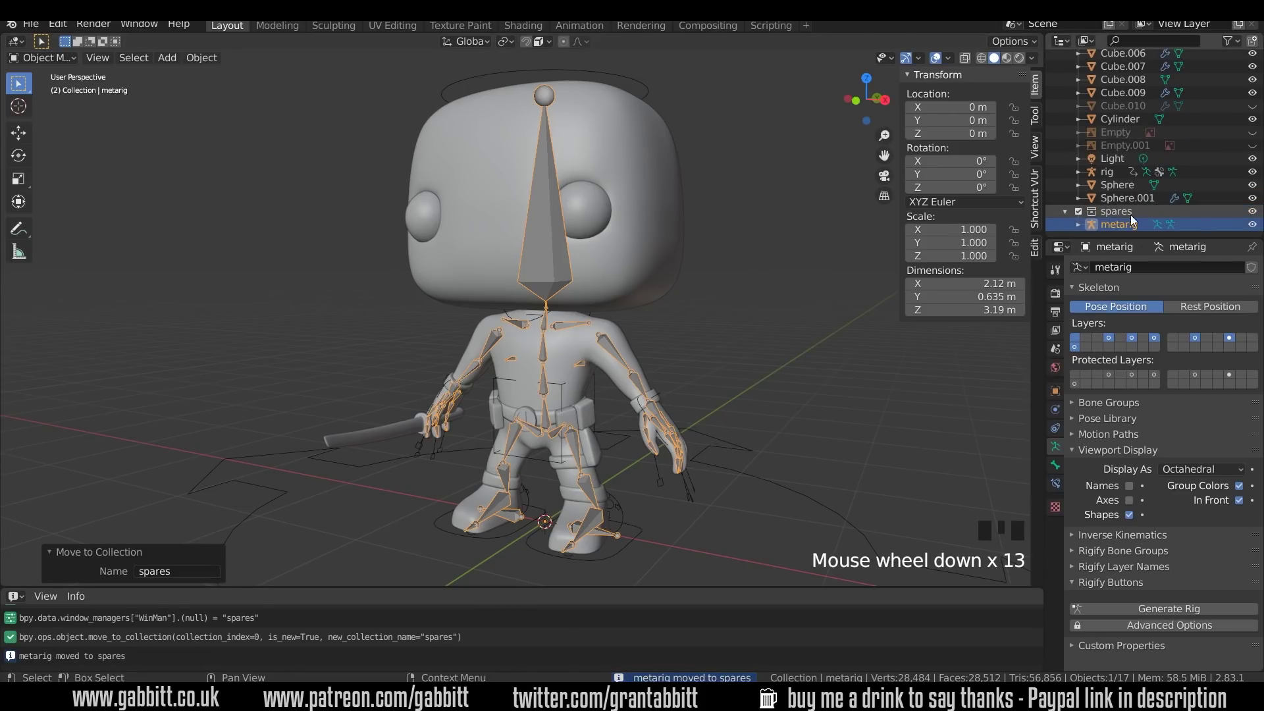
click(1252, 210)
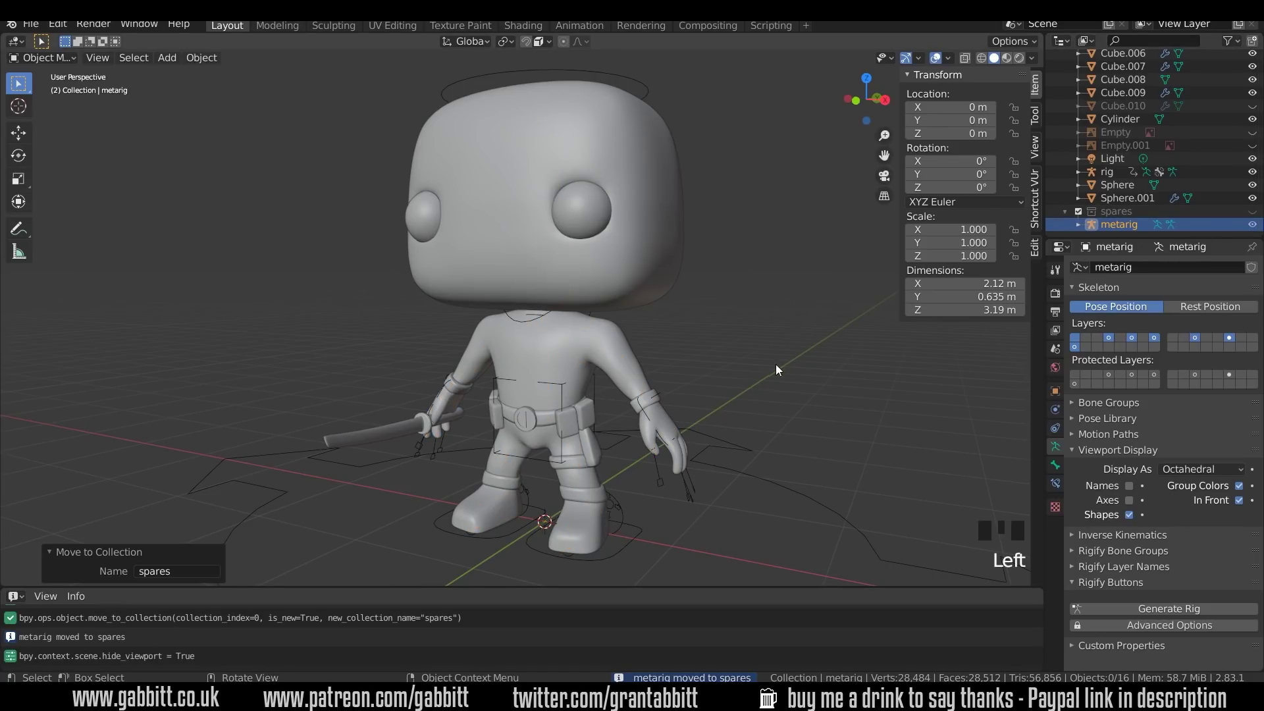
Select the head, body, belt, pouch, leg-strap and holster meshes with the generated rig active and parent them to it with automatic weights
click(1113, 171)
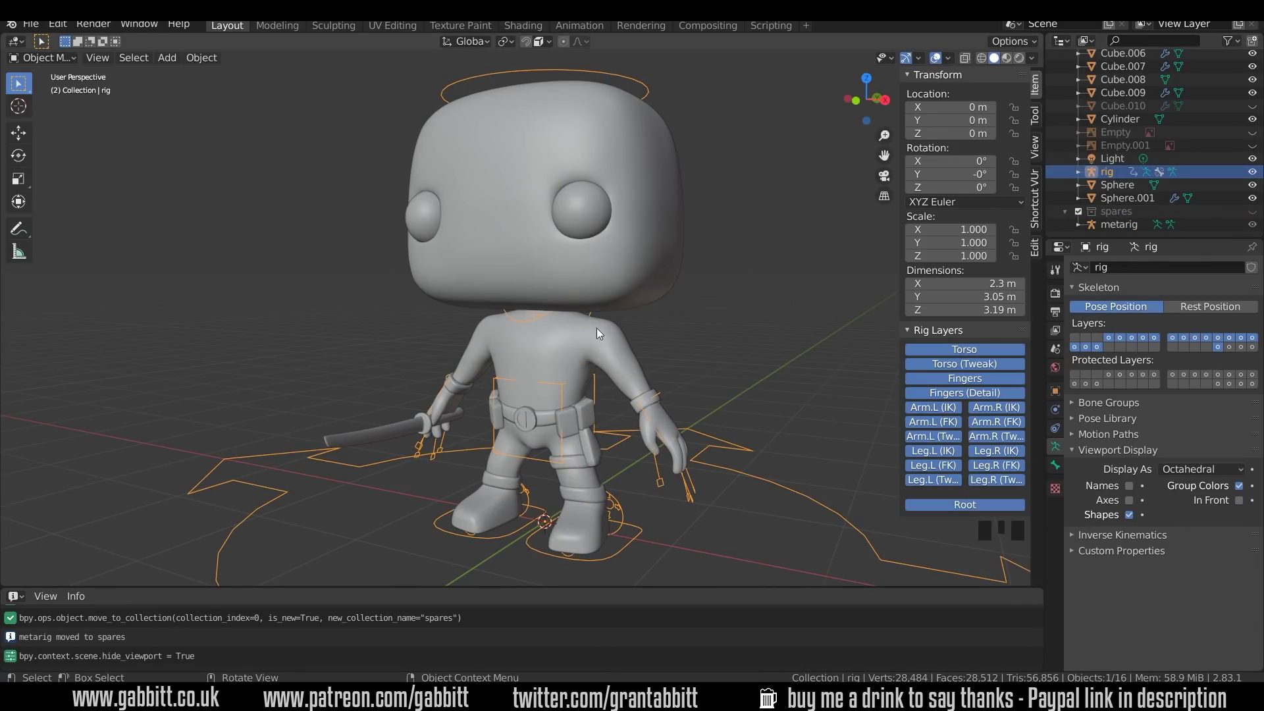
middle_drag(636, 416, 679, 409)
drag(505, 105, 561, 487)
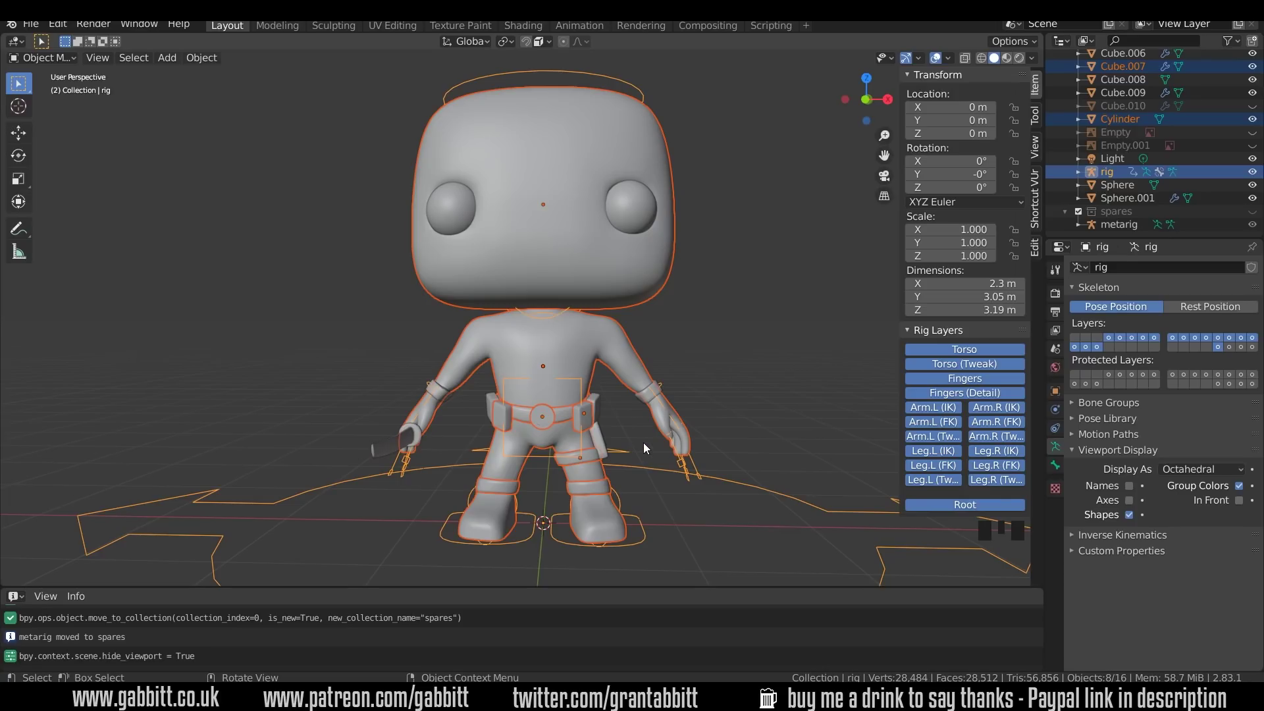
middle_drag(648, 444, 617, 434)
shift+click(610, 450)
shift+click(613, 457)
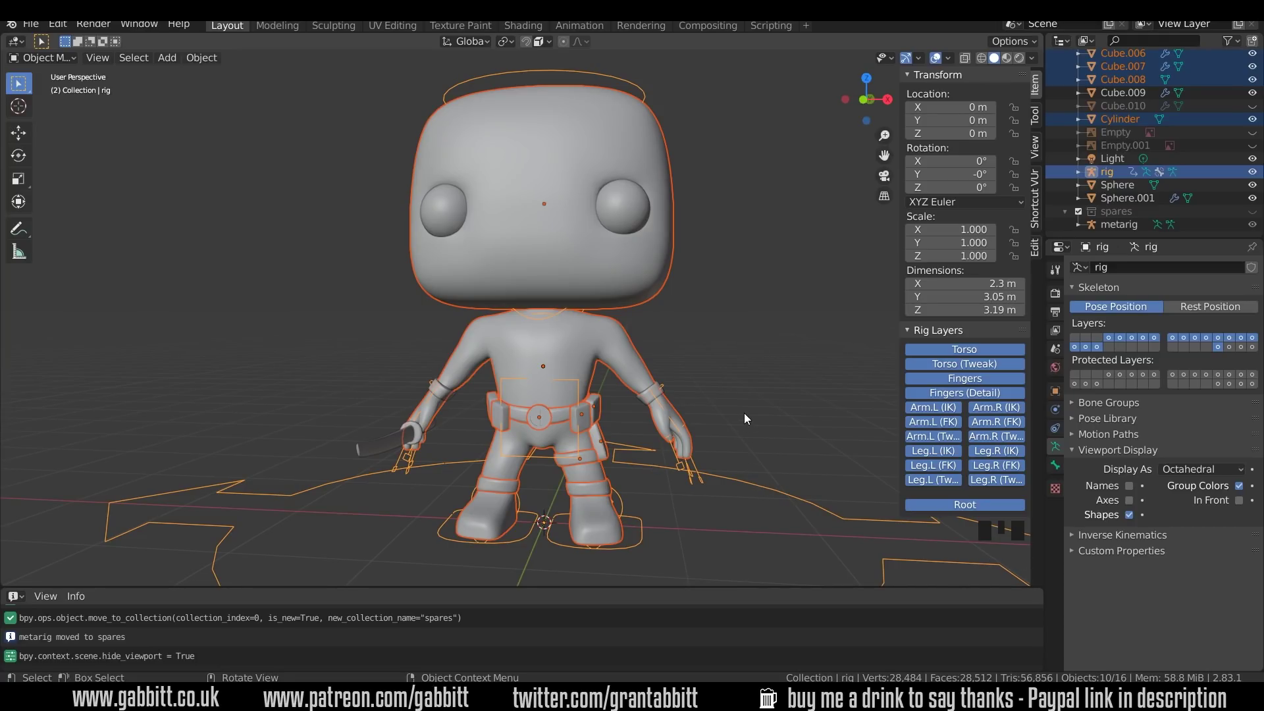
key(ctrl+p)
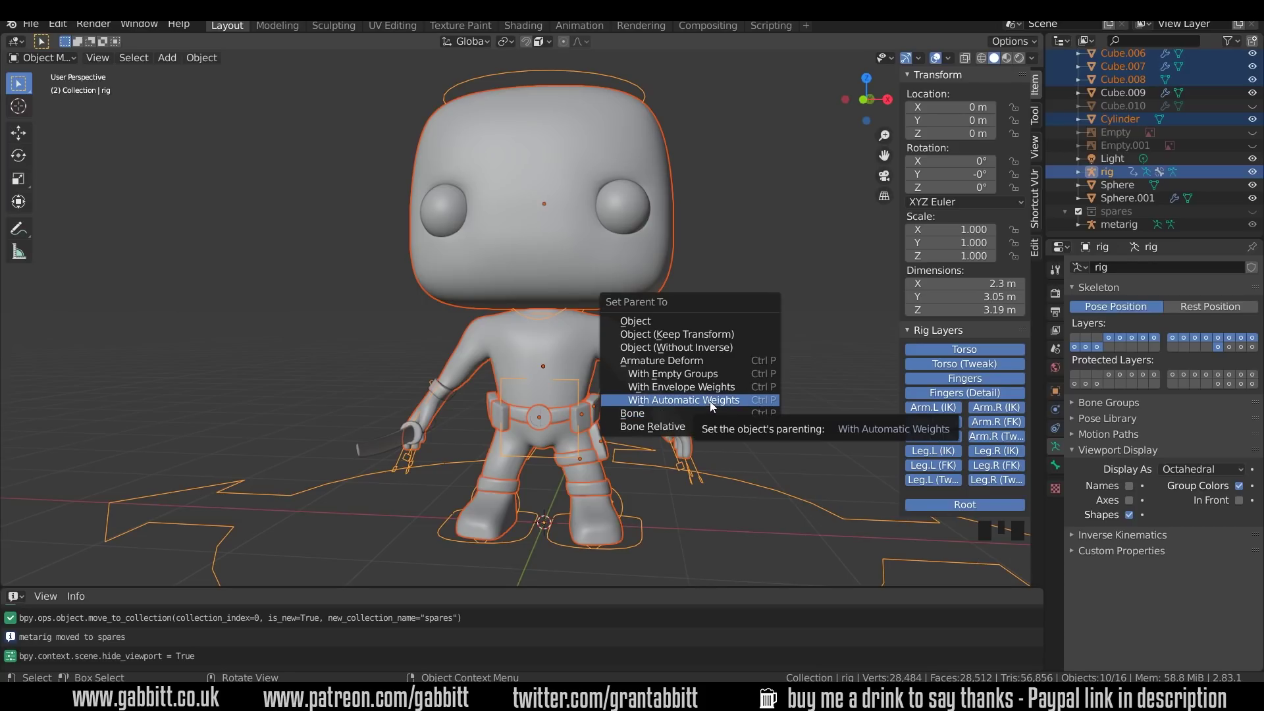
click(672, 401)
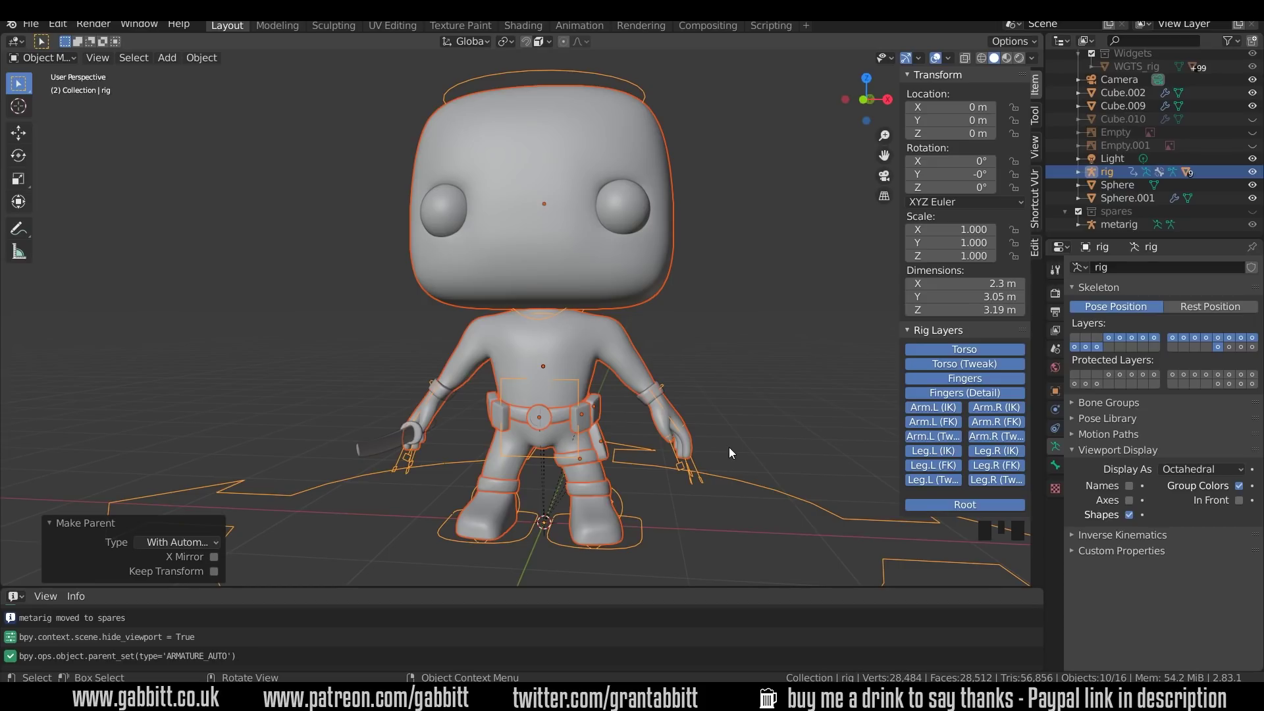
In Pose Mode, test the left hand IK control by rotating and moving it, cancelling both transforms
mouse_move(723, 449)
middle_down()
mouse_move(706, 449)
mouse_move(722, 465)
middle_up()
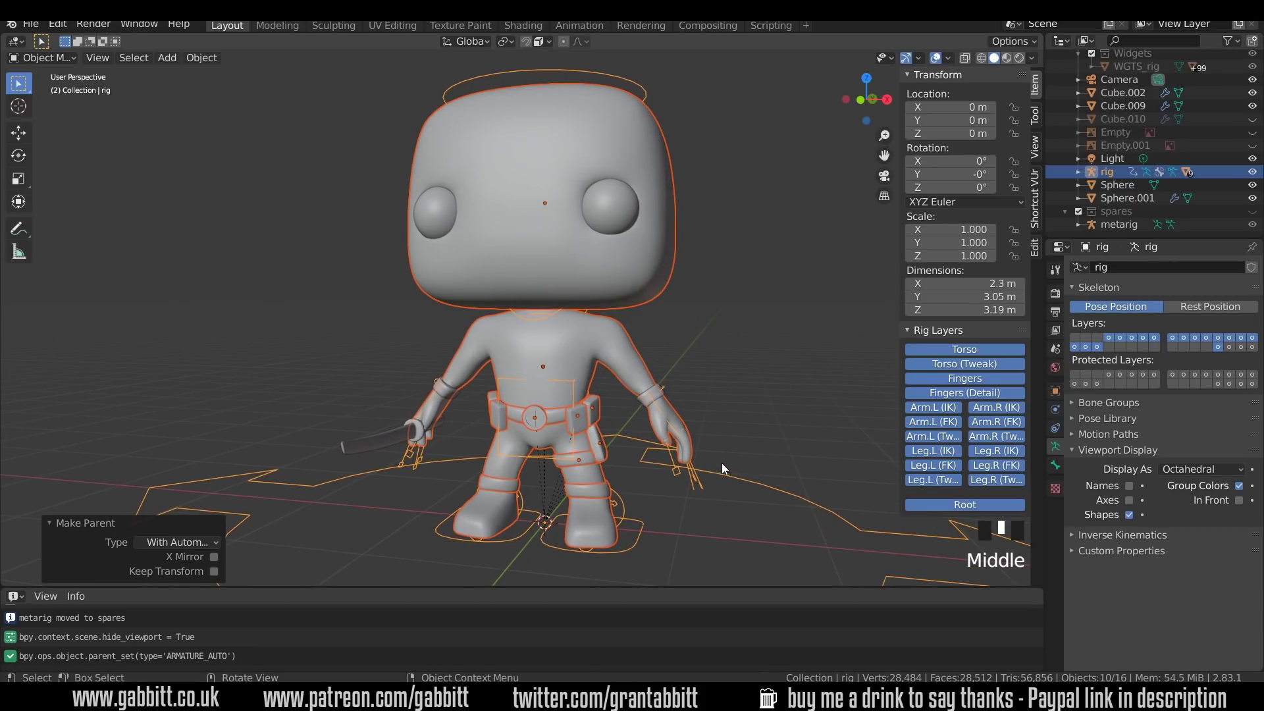
key(ctrl+Tab)
click(722, 474)
click(45, 58)
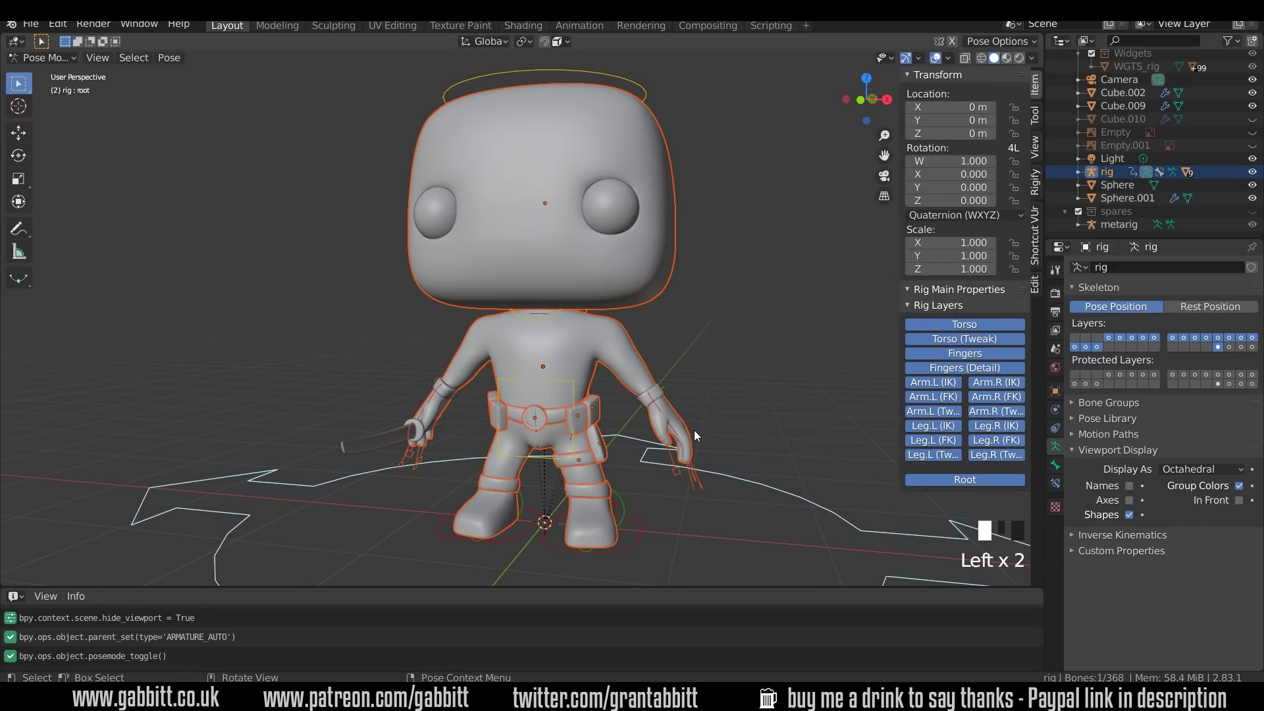
click(658, 409)
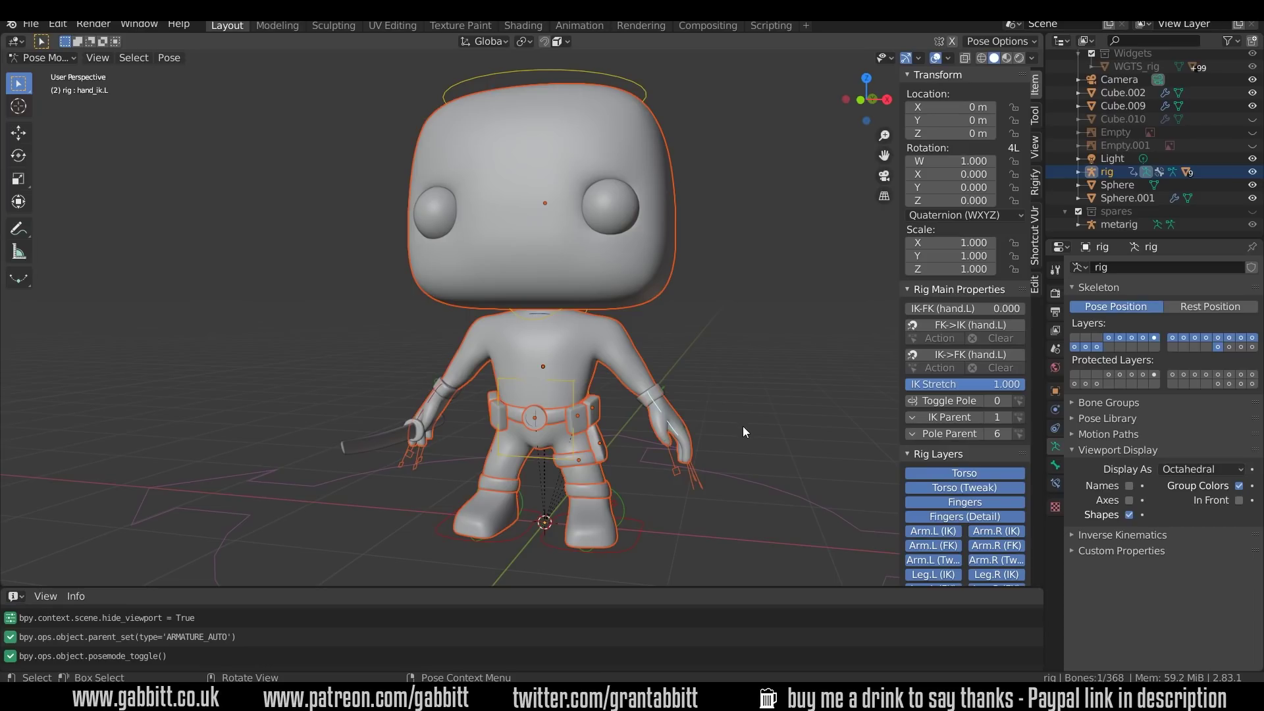
key(r)
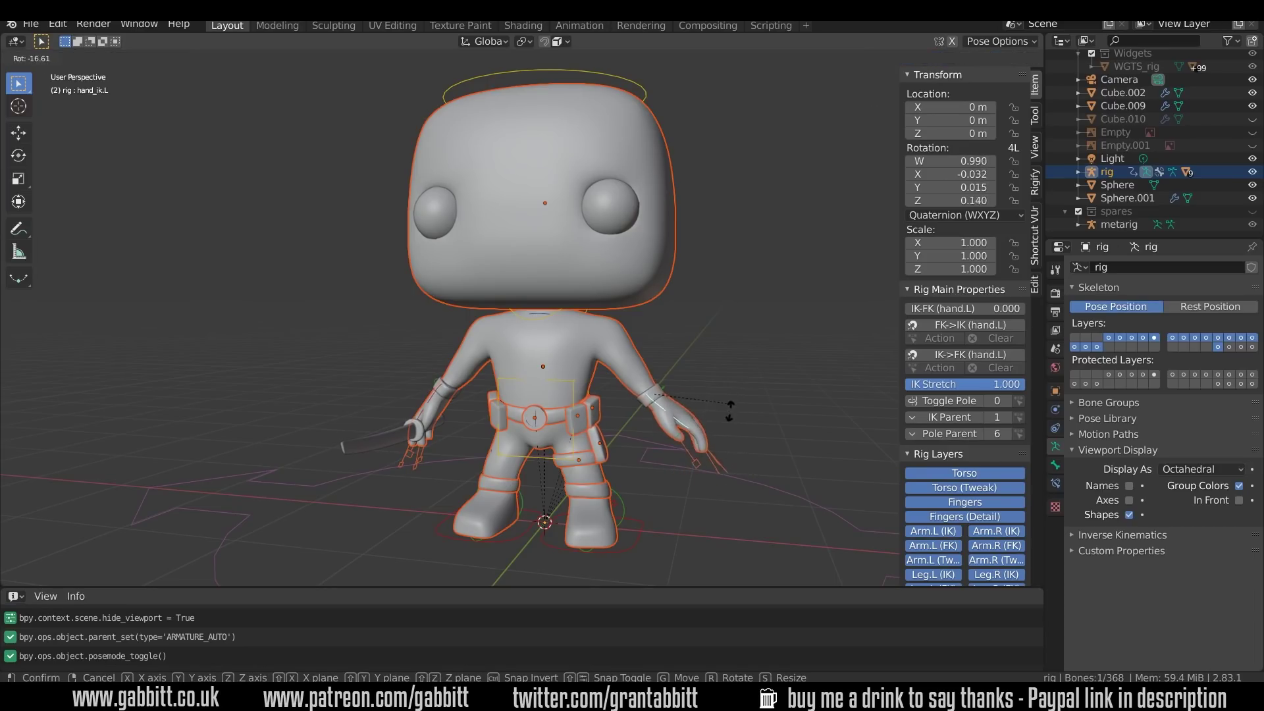
key(Escape)
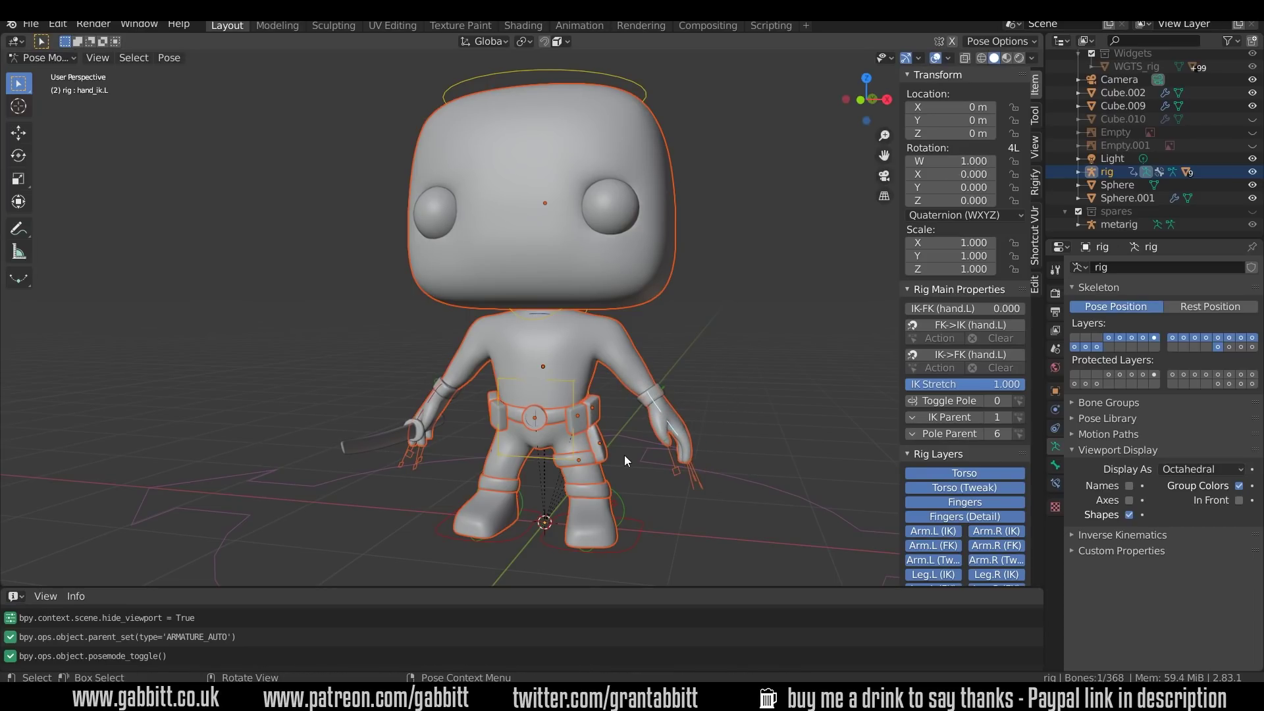
middle_drag(690, 461, 710, 459)
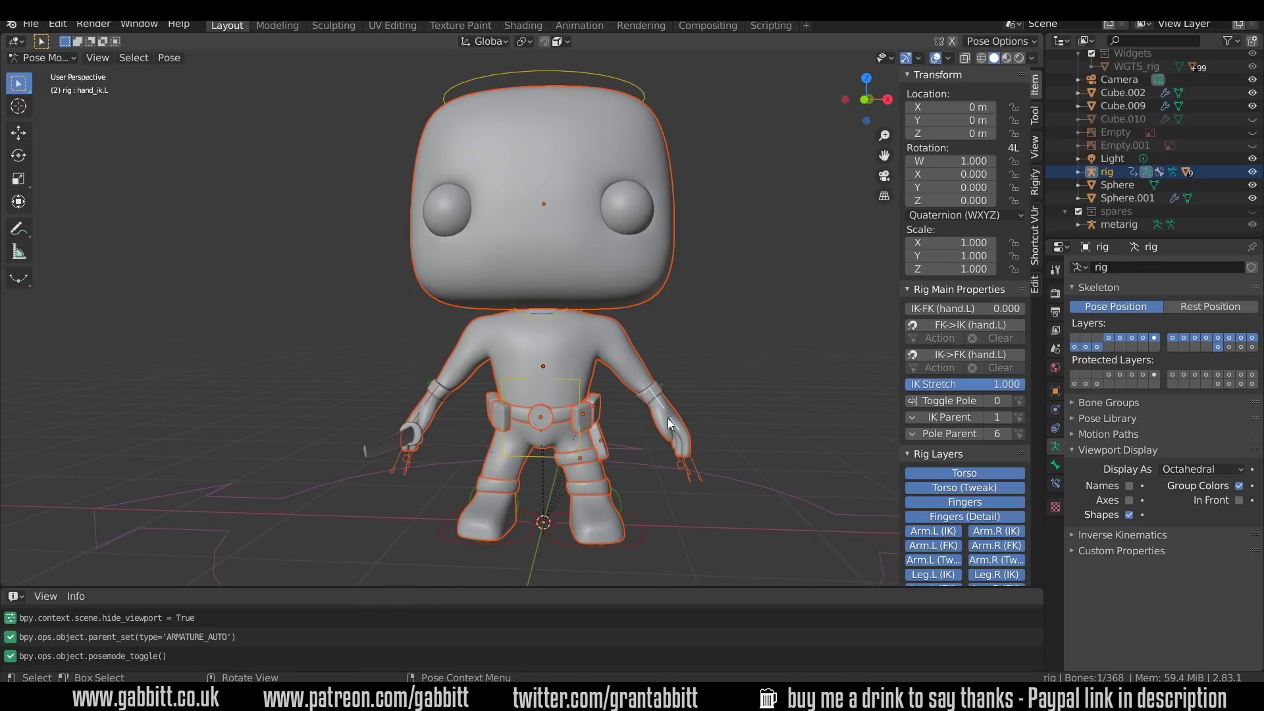
key(g)
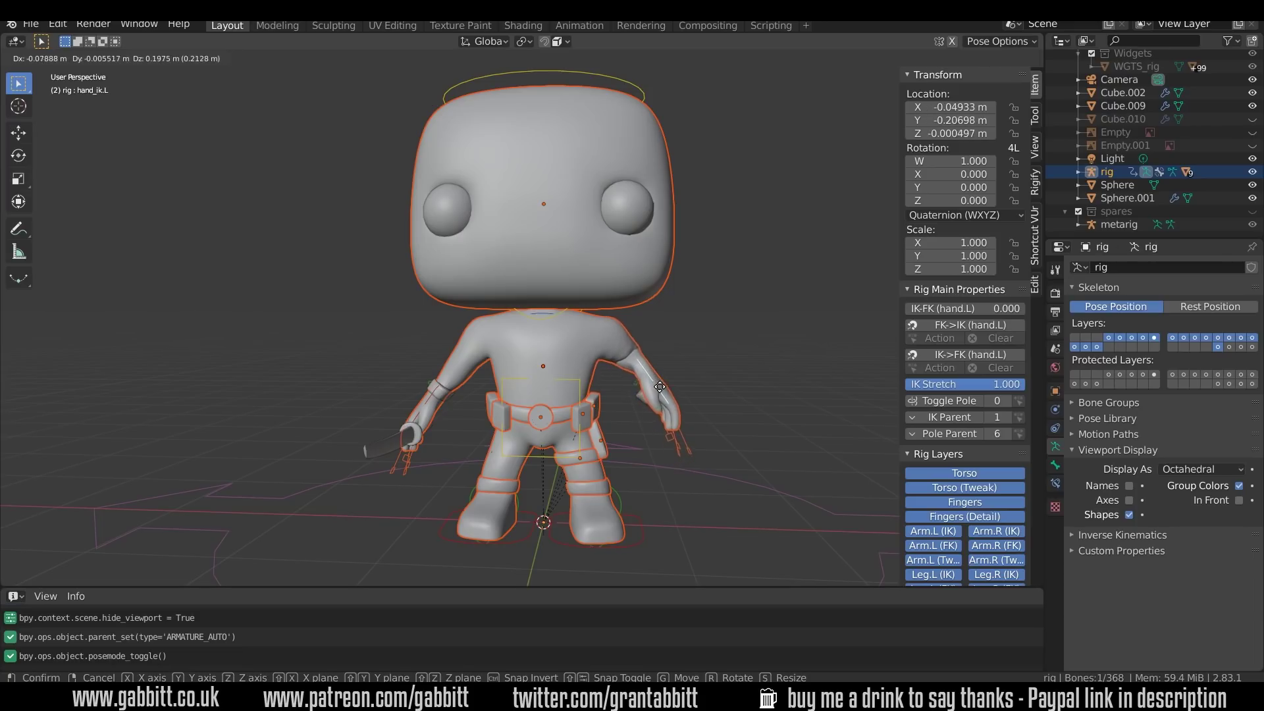
key(Escape)
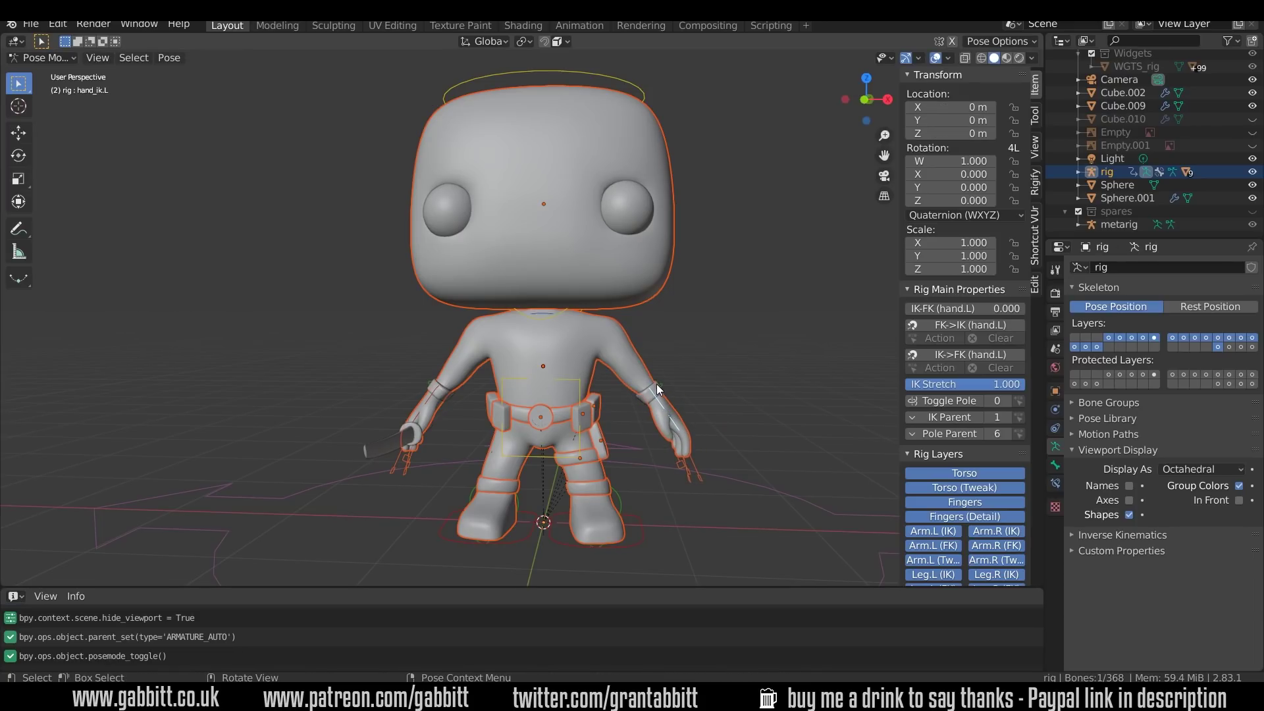
Return to Object Mode and parent the wristband mesh Cube.002 to the rig with automatic weights
click(657, 385)
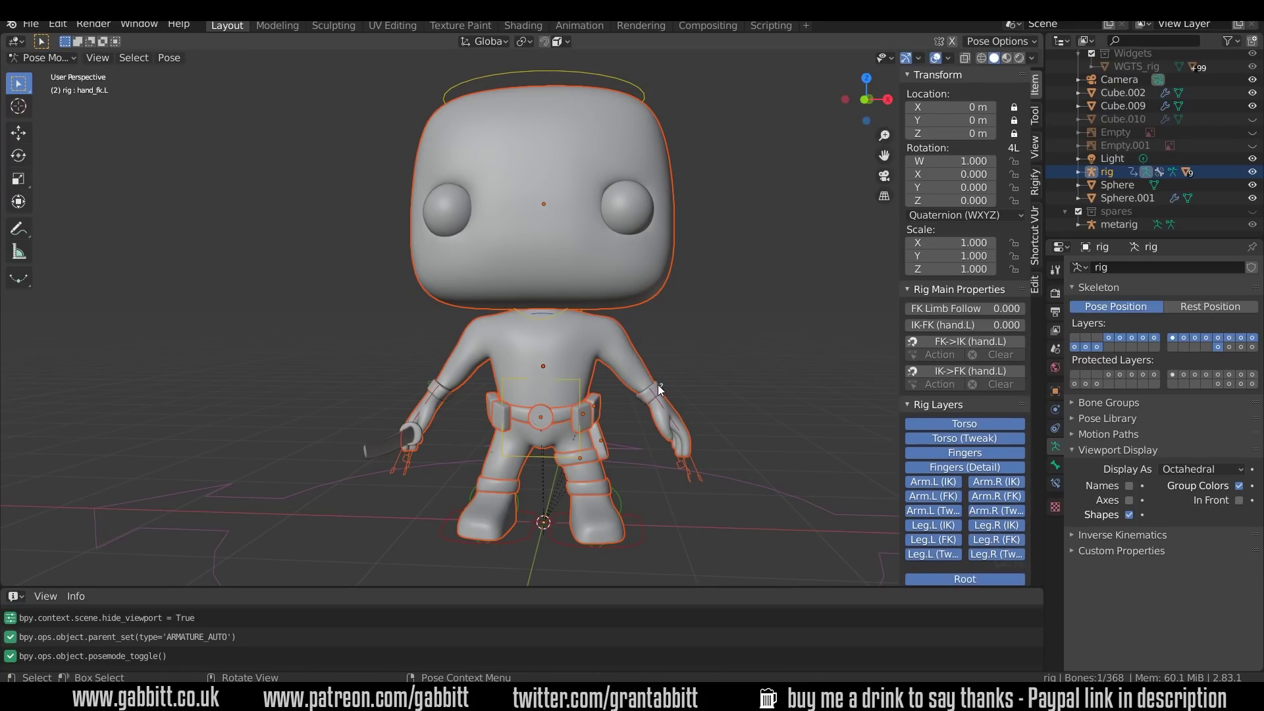
key(ctrl+Tab)
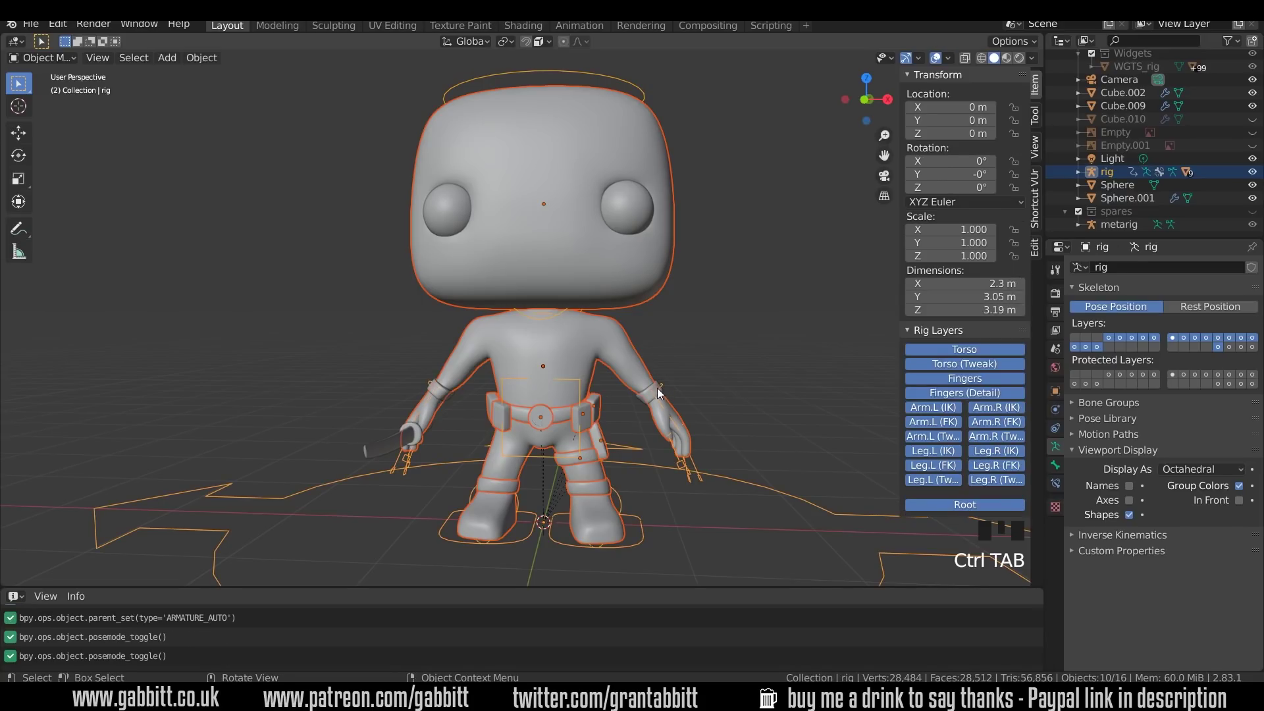
click(661, 389)
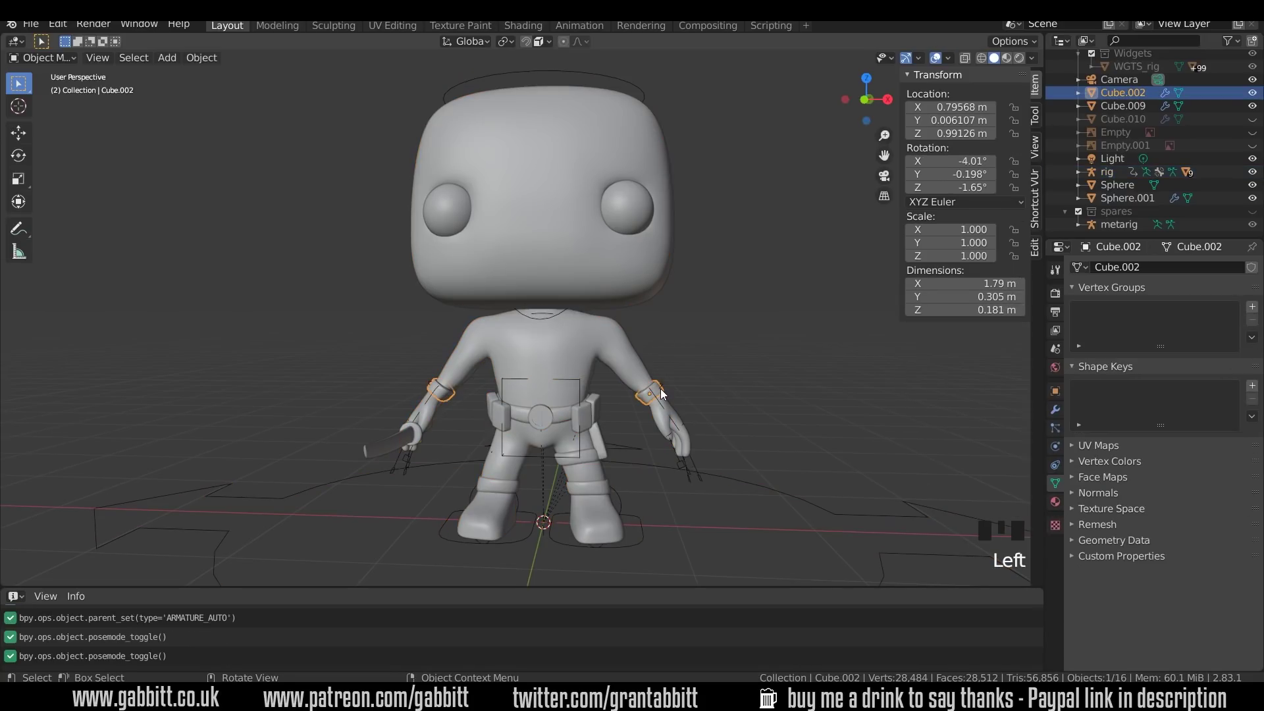
shift+click(734, 475)
key(ctrl+p)
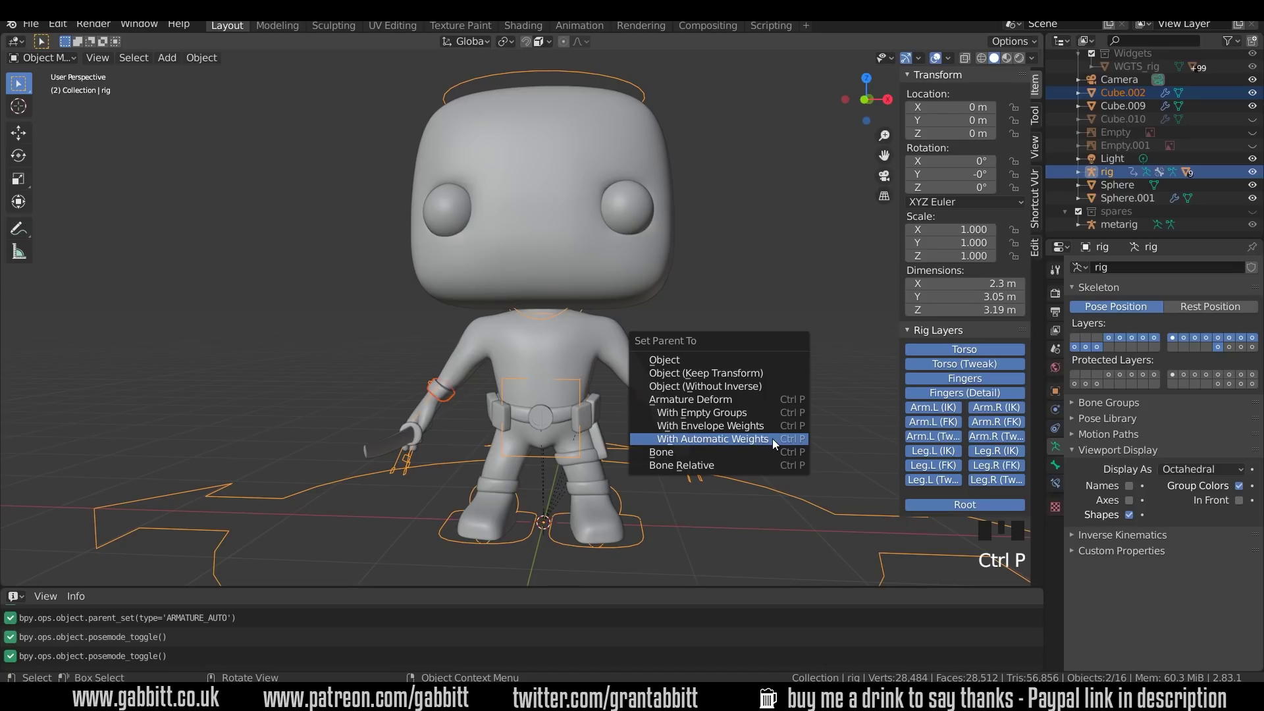
click(772, 438)
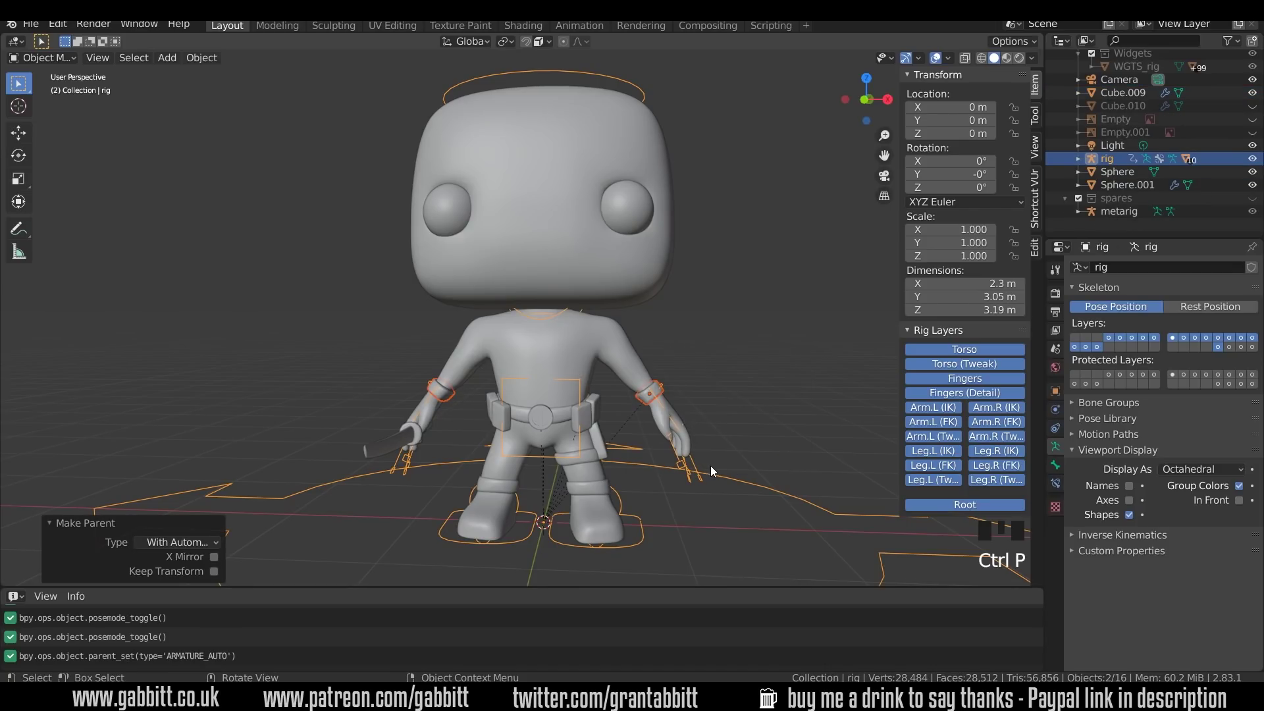
Put the rig back in Pose Mode and display its controls in front of the meshes
key(ctrl+Tab)
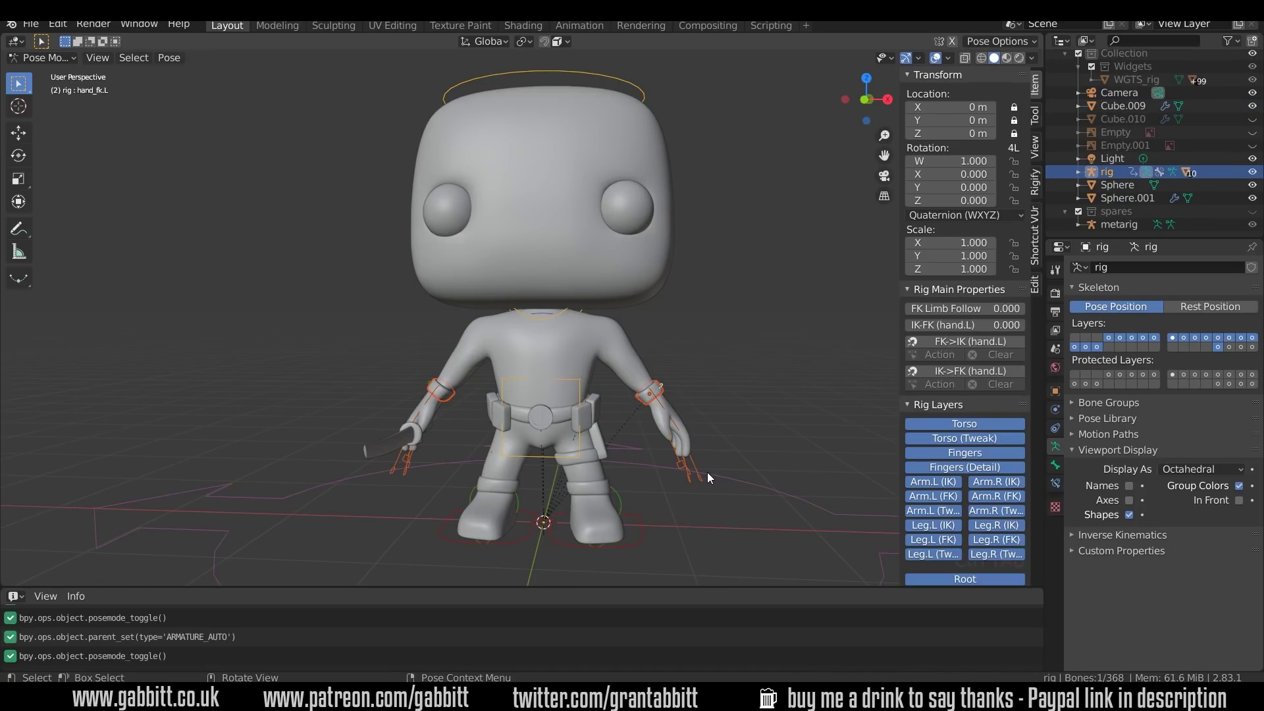
click(661, 406)
middle_drag(689, 420, 577, 457)
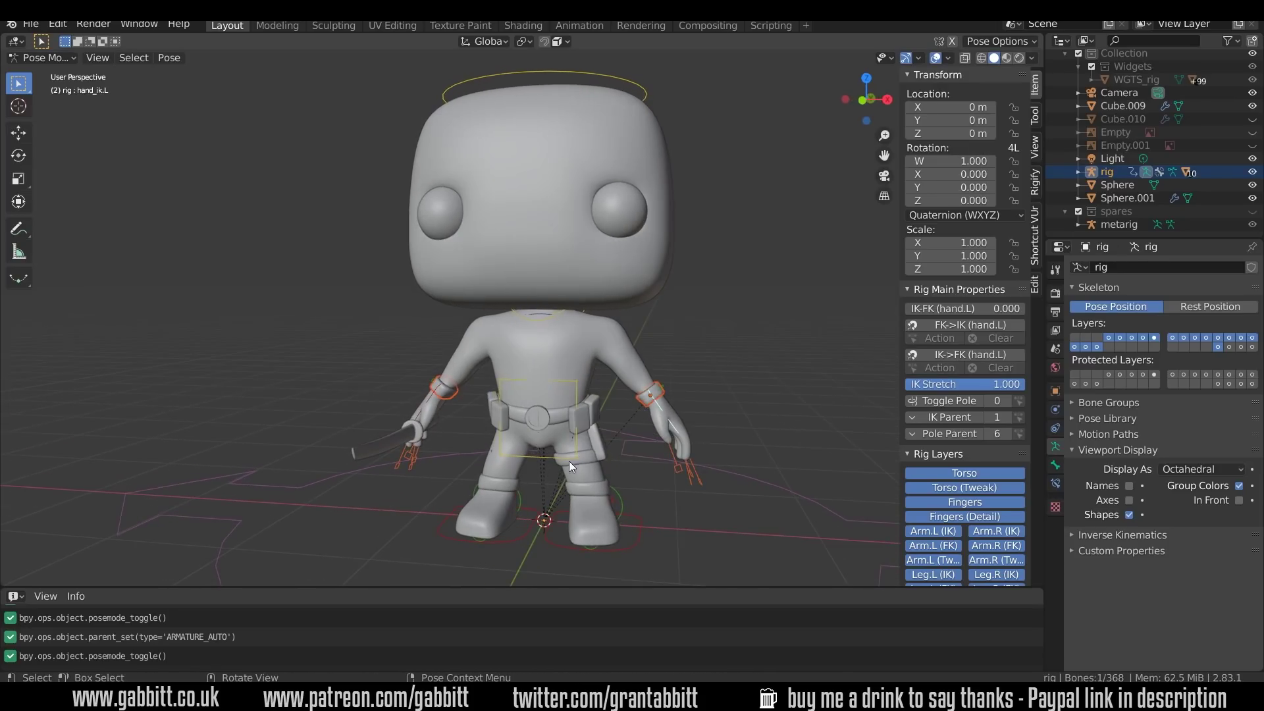
click(1239, 500)
middle_drag(631, 359, 600, 321)
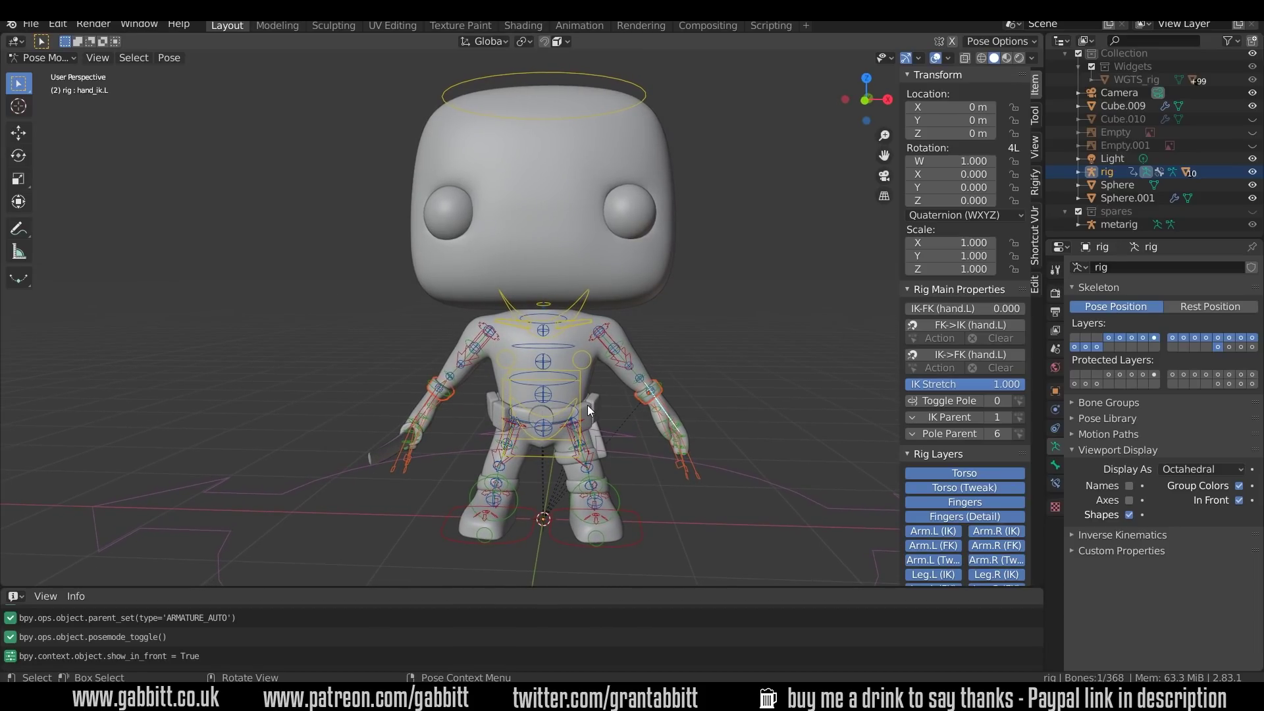
Test the head control by moving and rotating it and the chest control by rotating it, cancelling the transforms
click(639, 107)
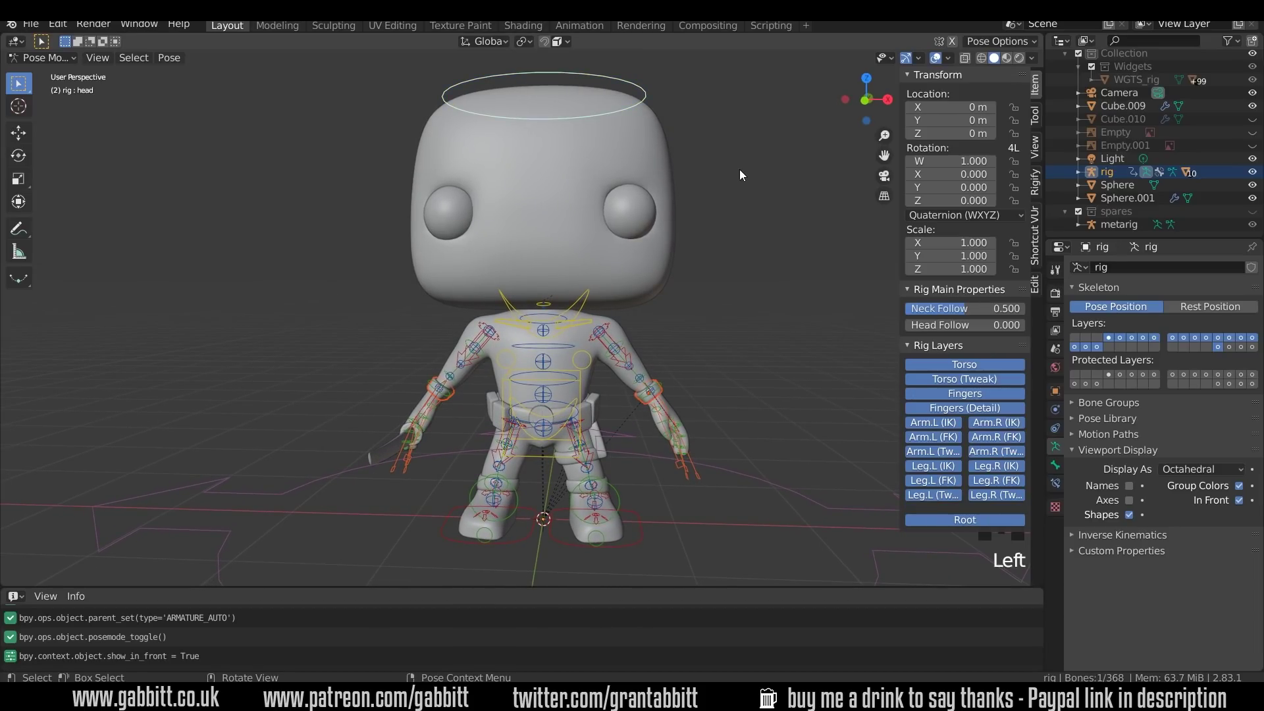
key(g)
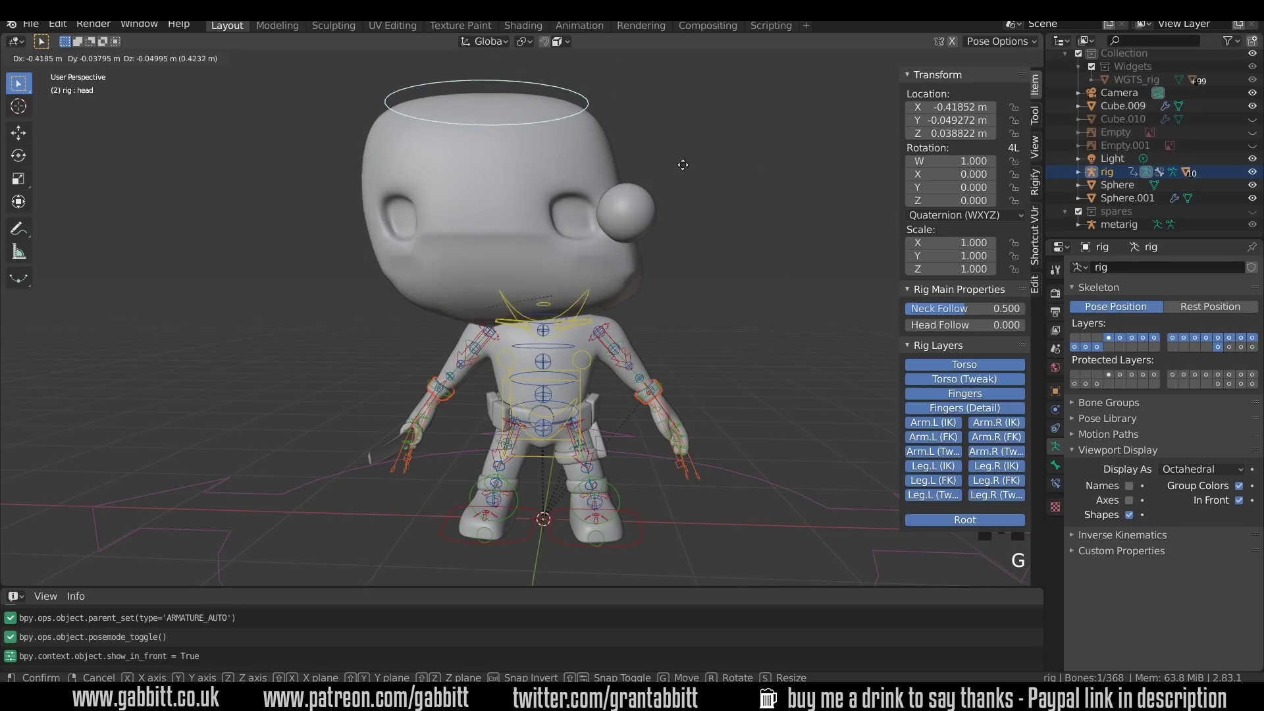
key(r)
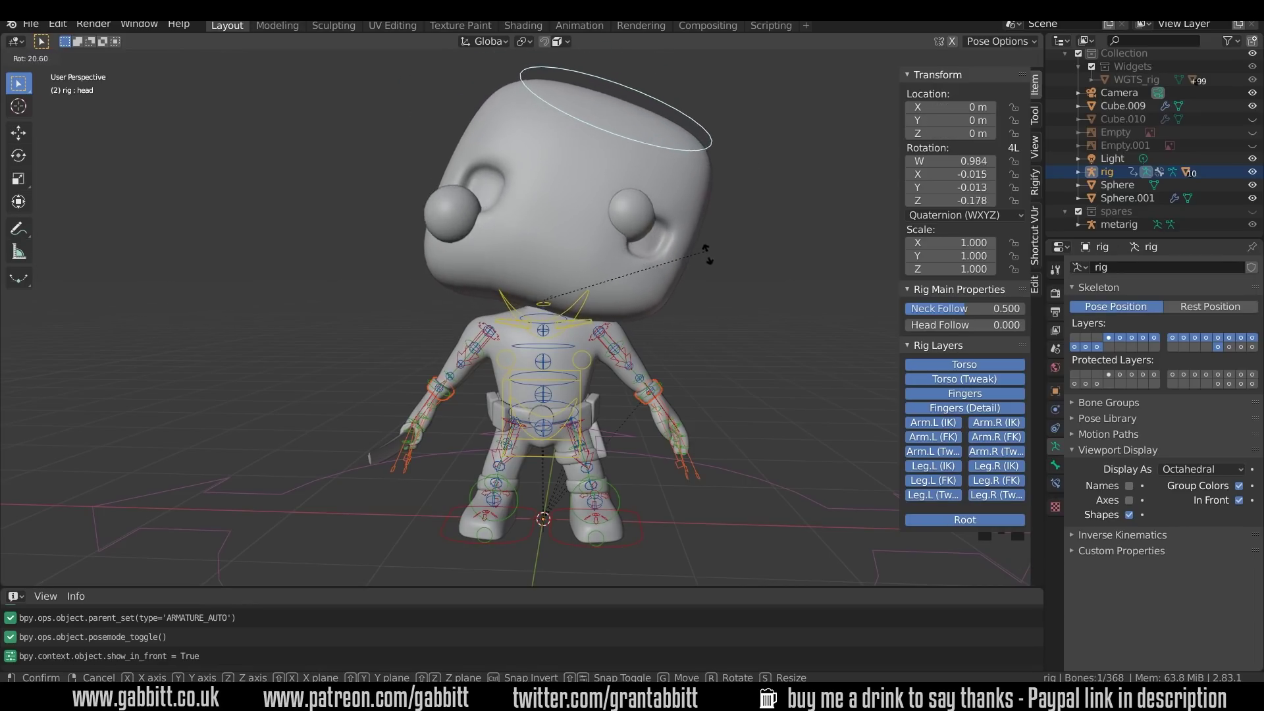
right_click(684, 200)
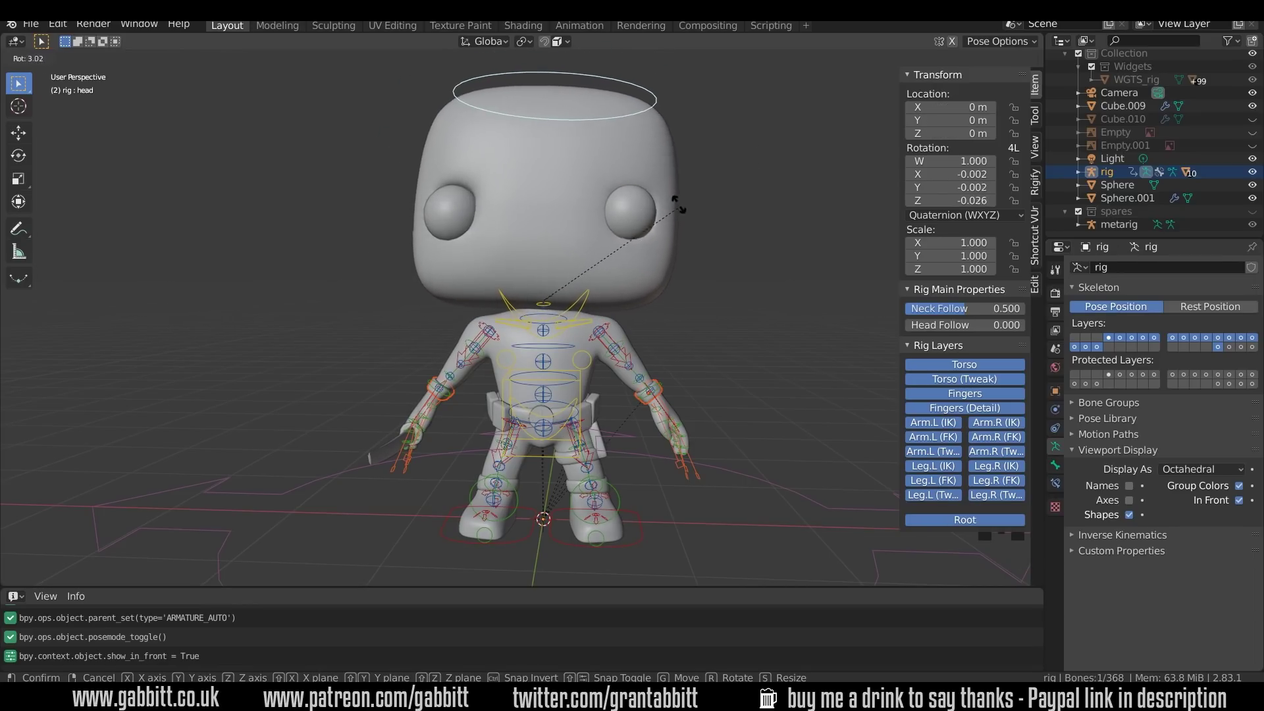
click(582, 305)
key(r)
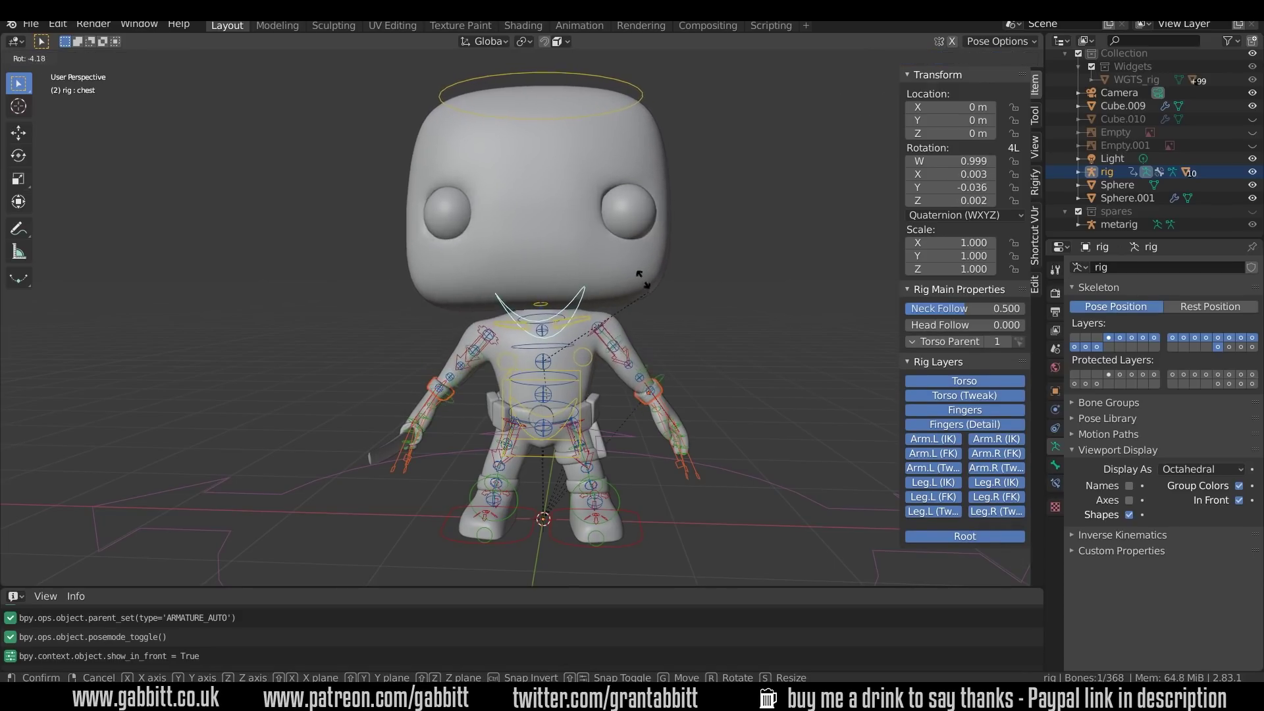
right_click(649, 287)
Test the hips control by rotating it and the left foot IK control by moving it, cancelling both transforms
click(575, 401)
key(r)
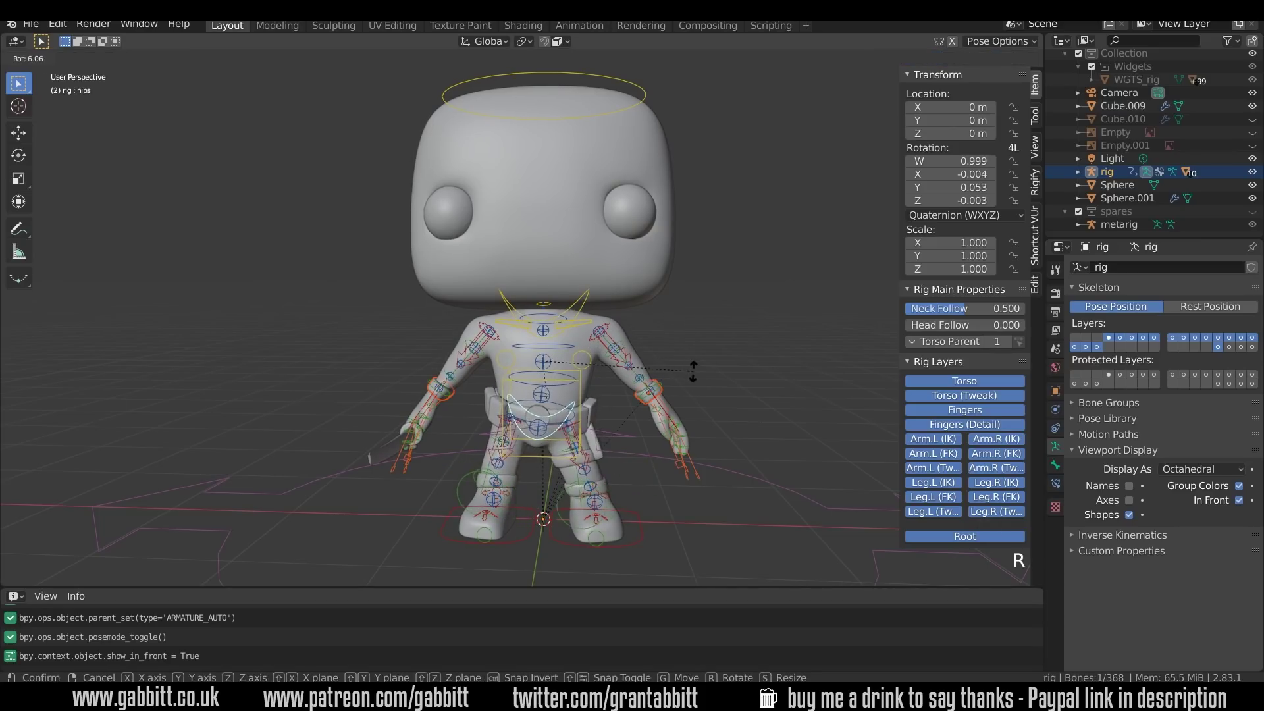
right_click(635, 510)
click(639, 513)
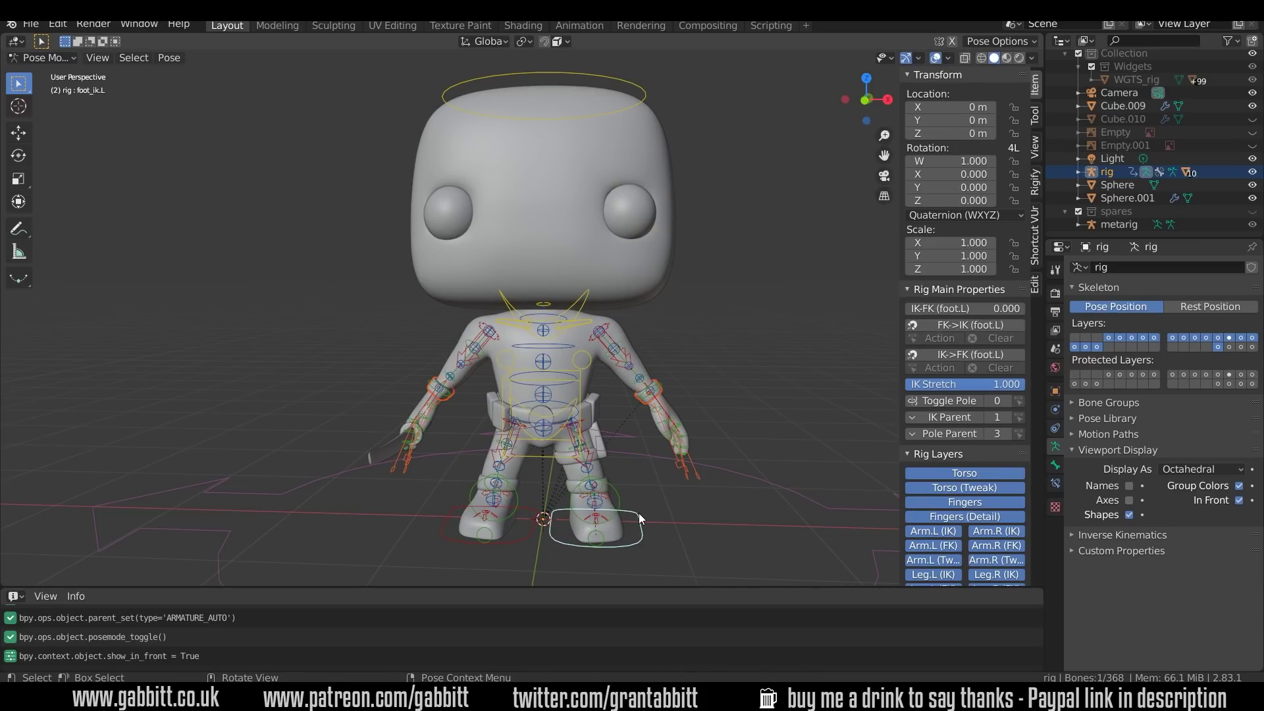
key(g)
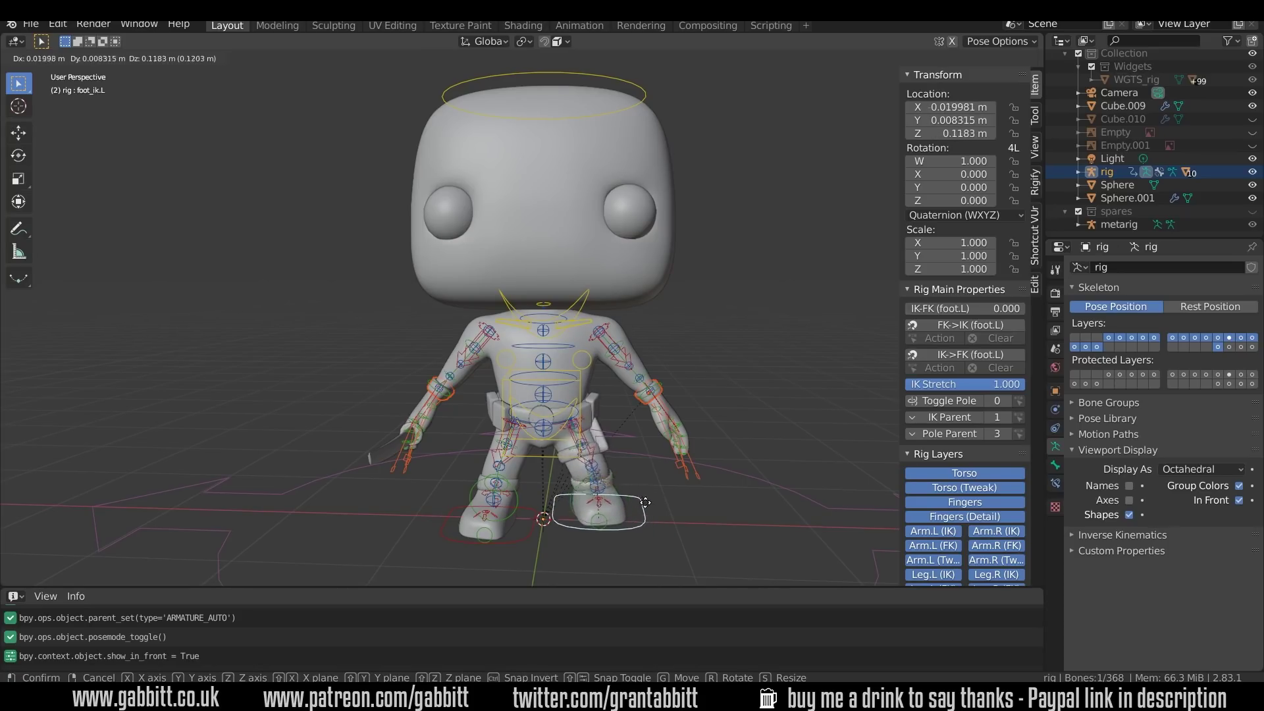
right_click(662, 505)
Test the left heel control by rotating it freely and around its local Y axis, cancelling both rotations
middle_drag(665, 502, 578, 528)
click(570, 529)
key(r)
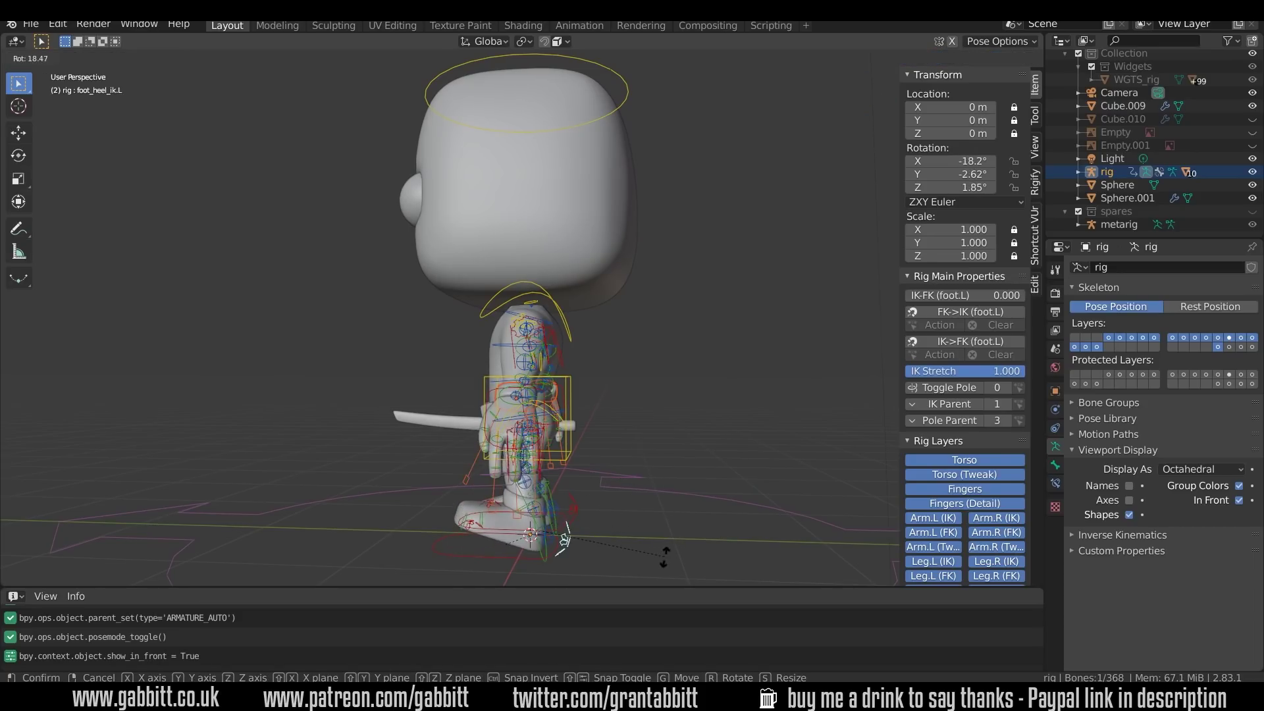
right_click(637, 518)
middle_drag(594, 533, 707, 504)
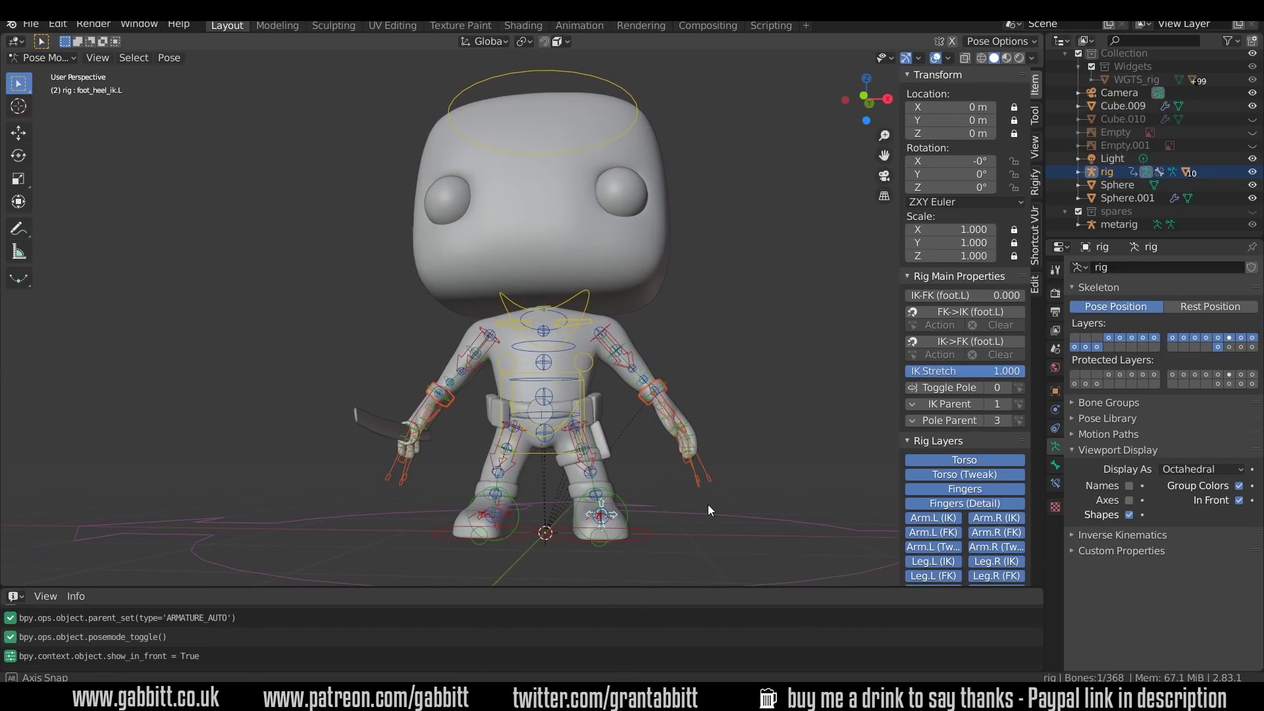
key(r)
key(y)
key(y)
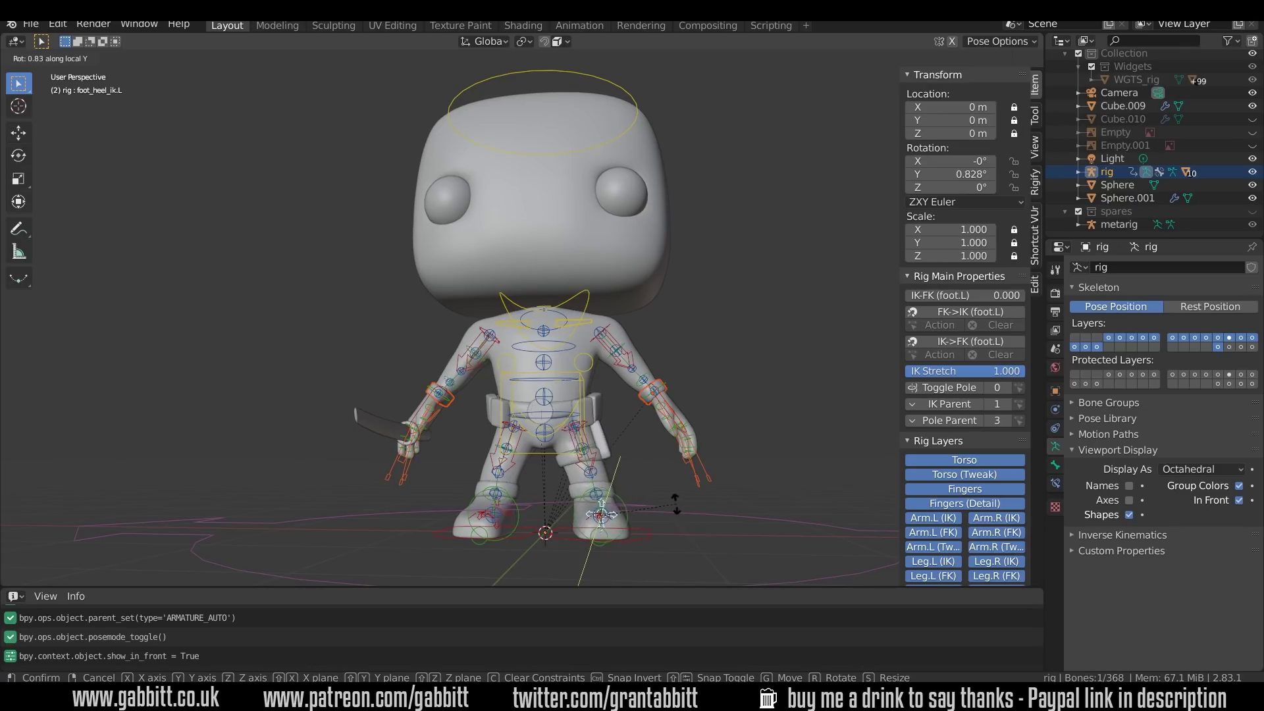
key(Escape)
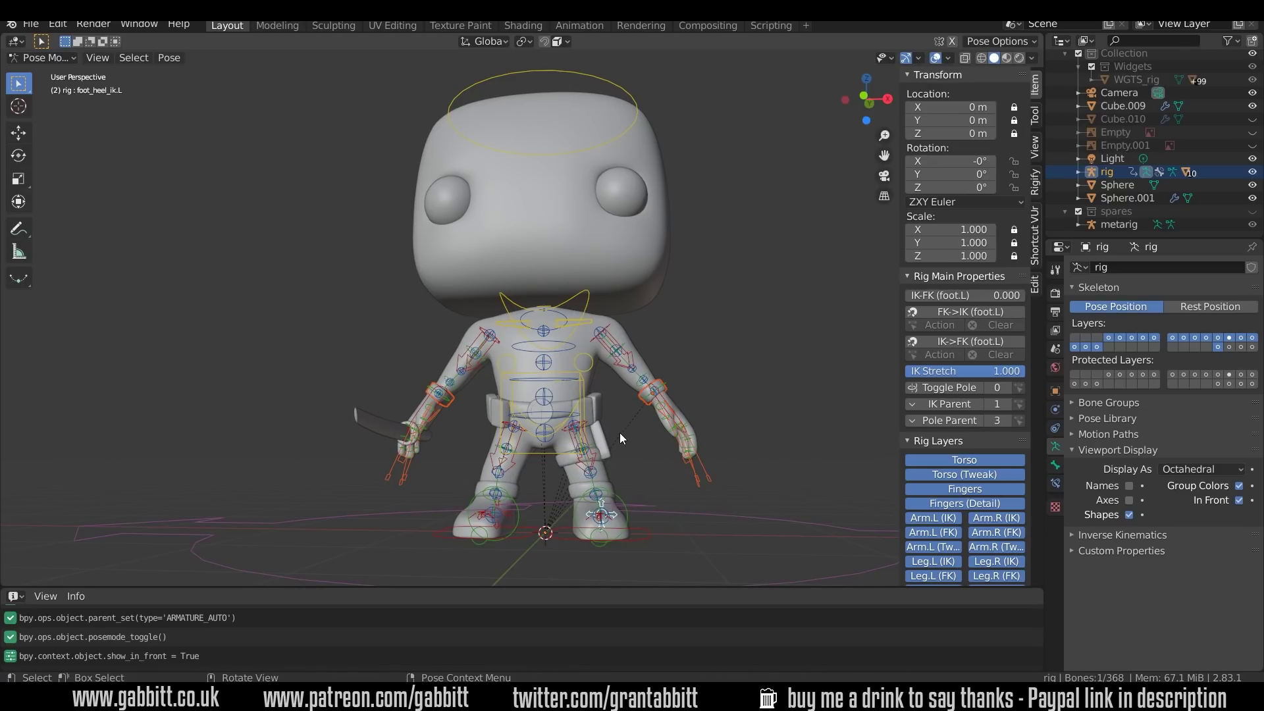
Test moving the left foot IK control and the left hand IK control, cancelling both moves
click(647, 532)
key(g)
key(Escape)
middle_drag(688, 423, 680, 460)
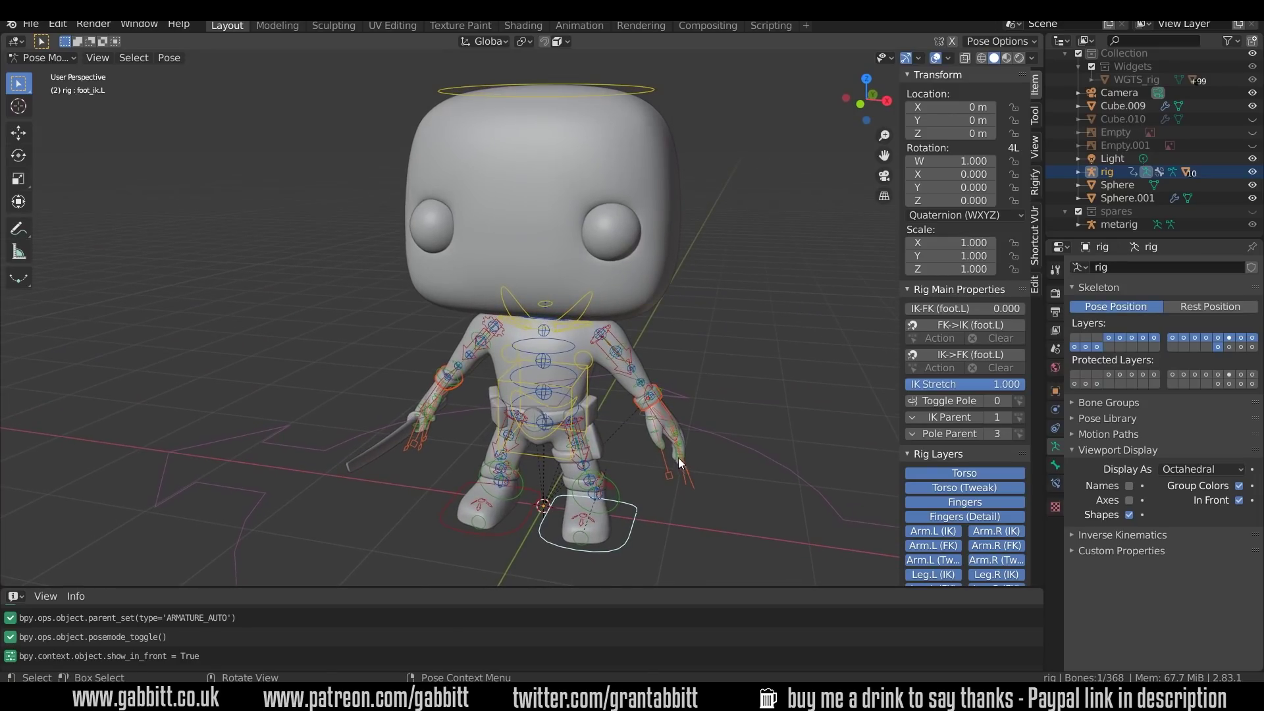
click(661, 424)
key(g)
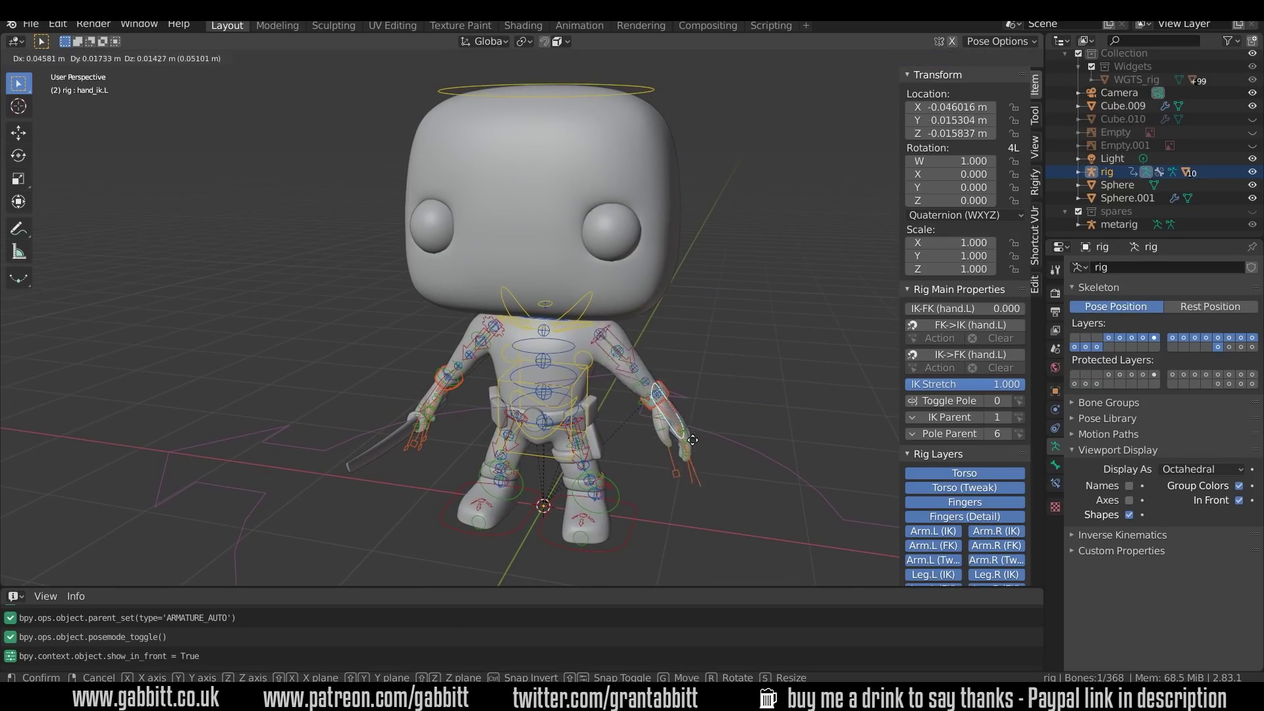
key(Escape)
Test the torso control by moving it, cancelling the move
middle_drag(616, 464, 604, 416)
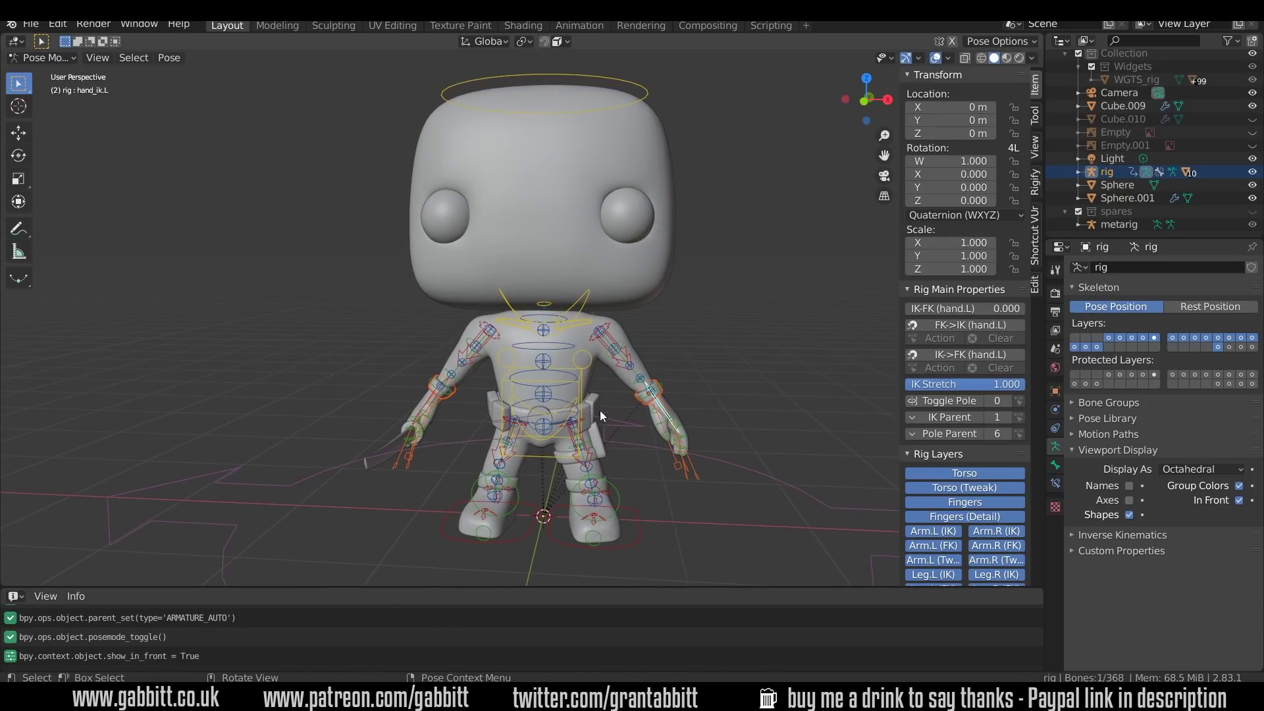
click(580, 391)
click(579, 386)
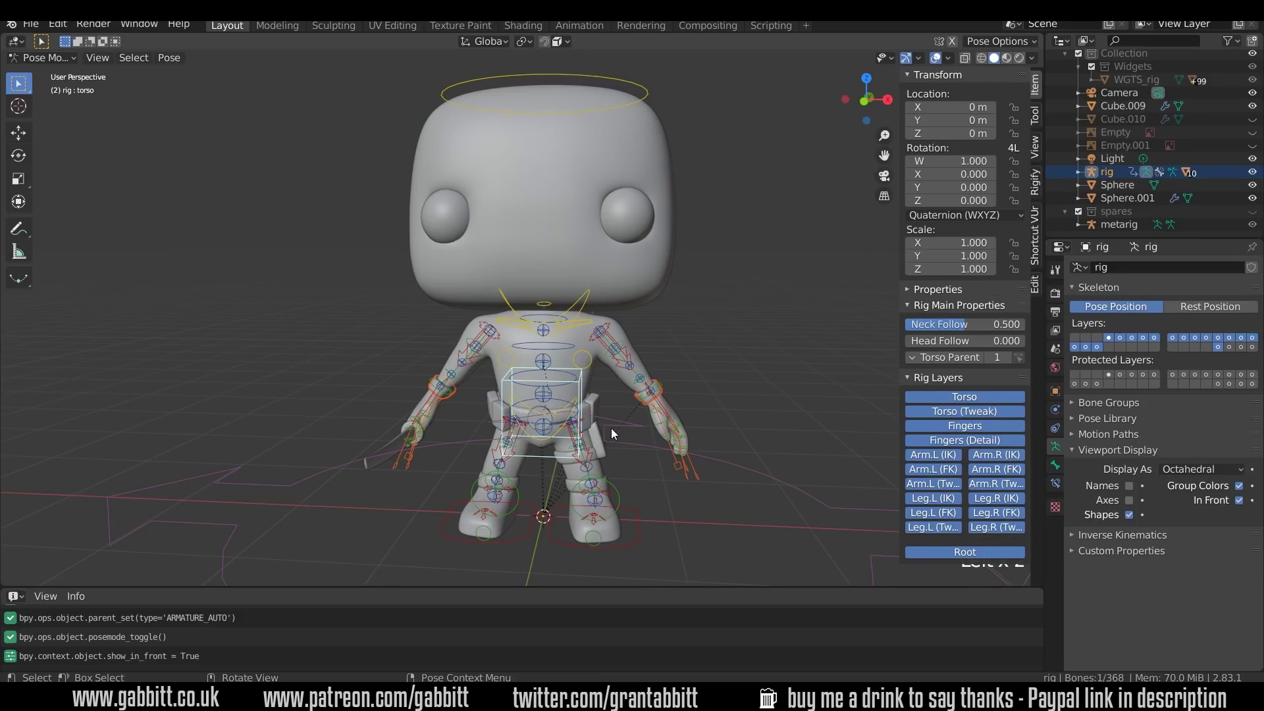
key(g)
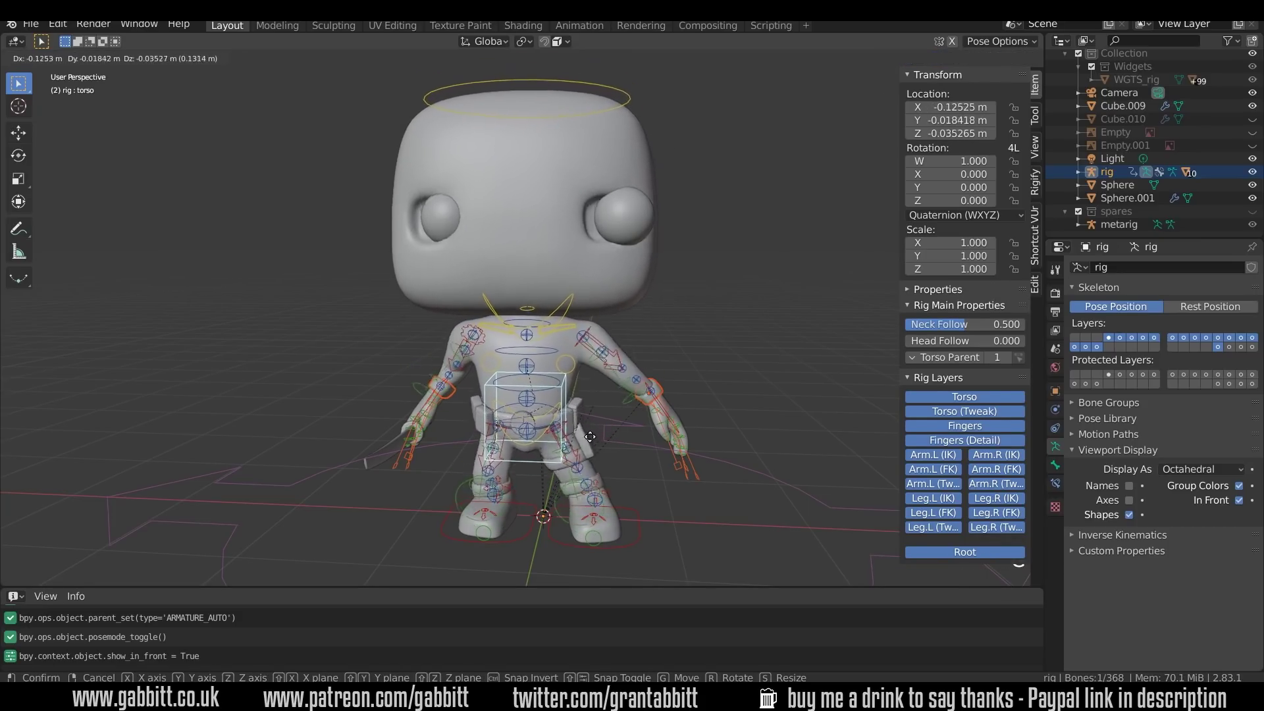
key(Escape)
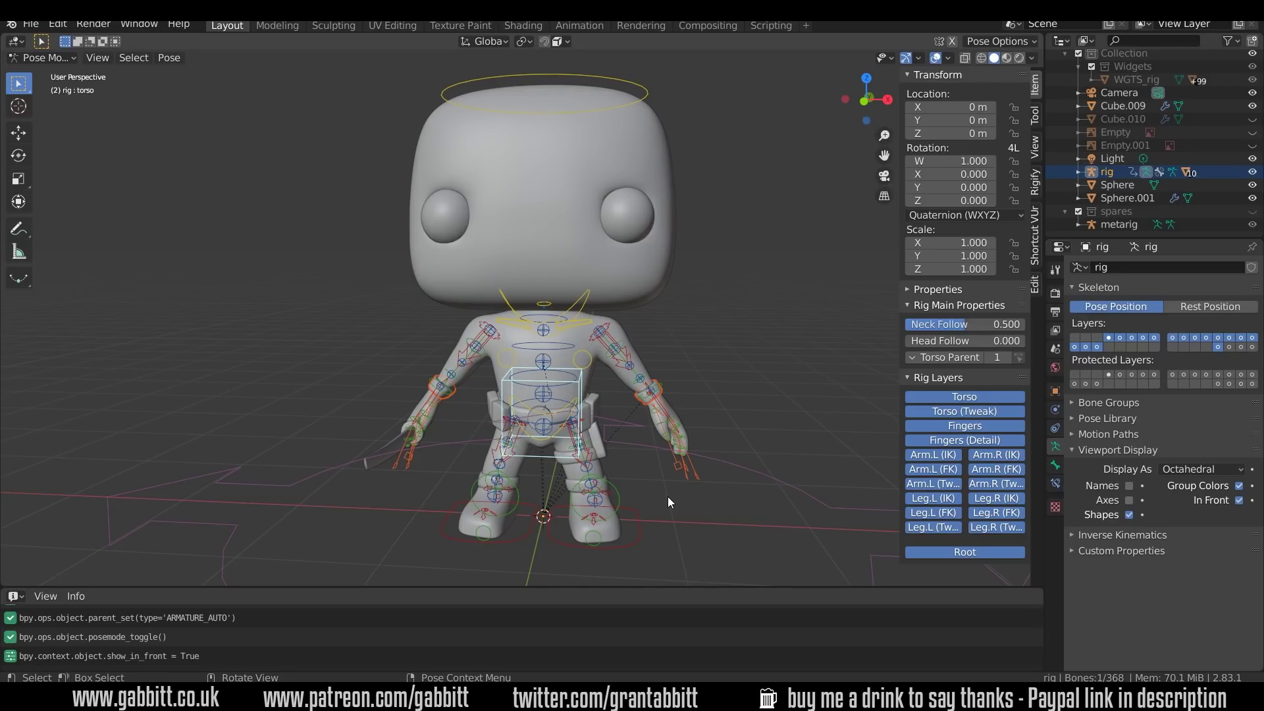
Curl the left ring finger by scaling its master control to about 0.69
mouse_move(667, 497)
middle_down()
mouse_move(569, 526)
mouse_move(548, 490)
mouse_move(648, 500)
middle_up()
click(569, 526)
scroll(649, 499, up, 6)
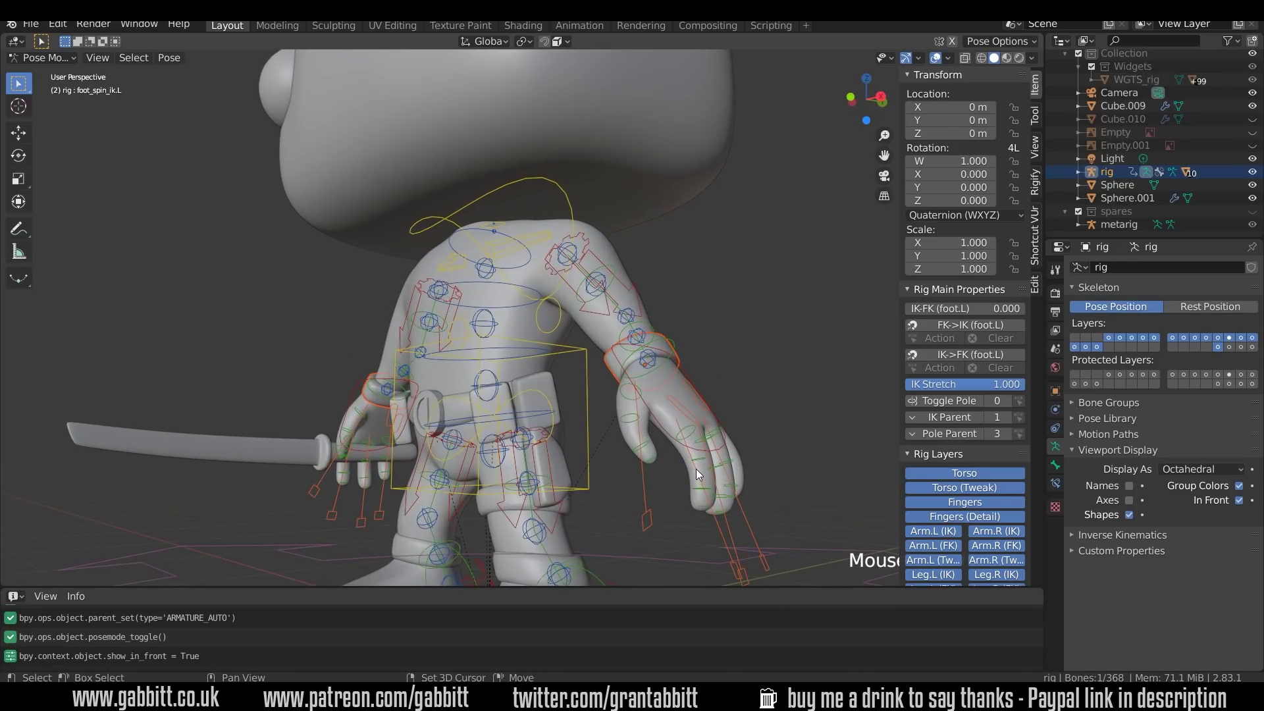
scroll(696, 472, down, 4)
middle_drag(639, 399, 613, 452)
click(598, 458)
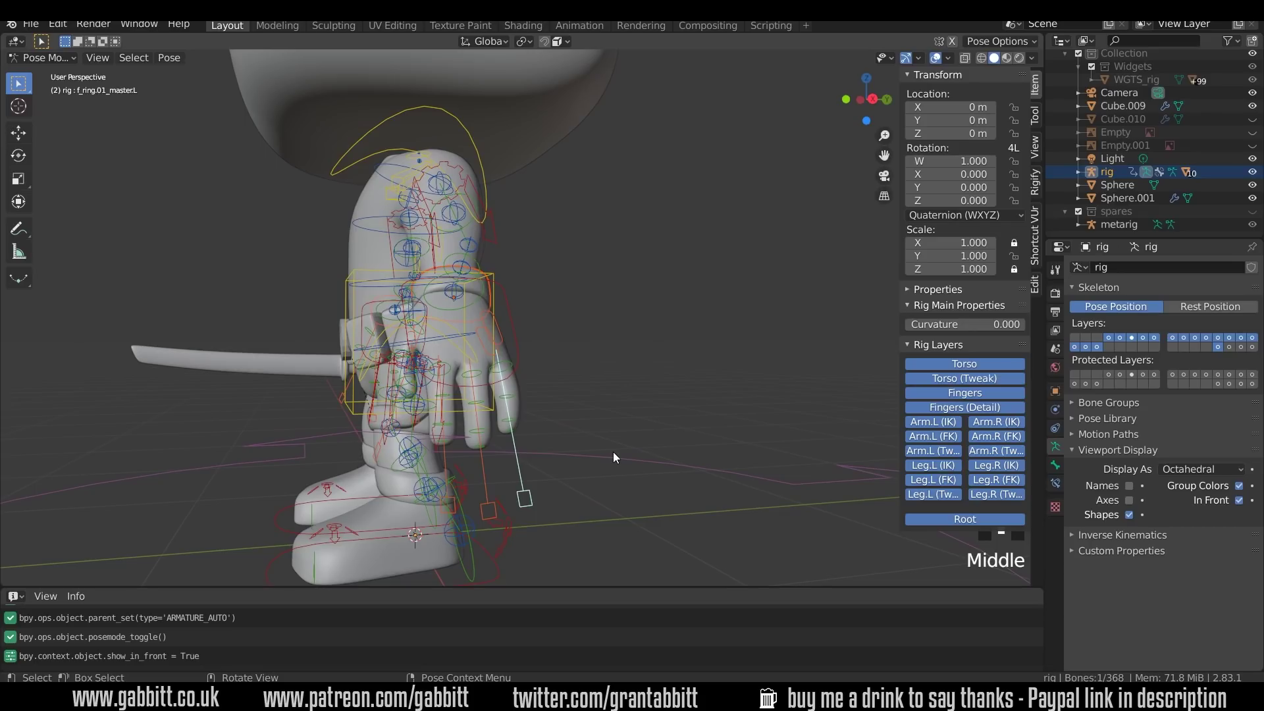
key(s)
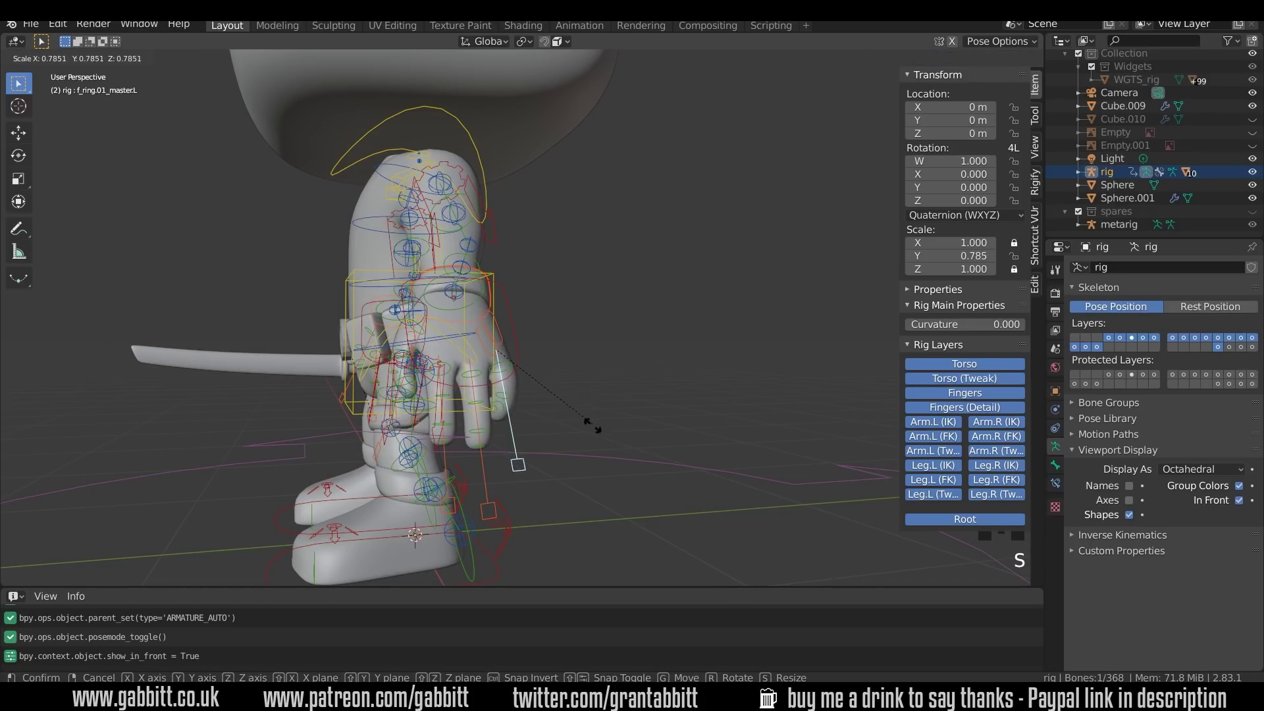
click(587, 407)
middle_drag(586, 408, 312, 391)
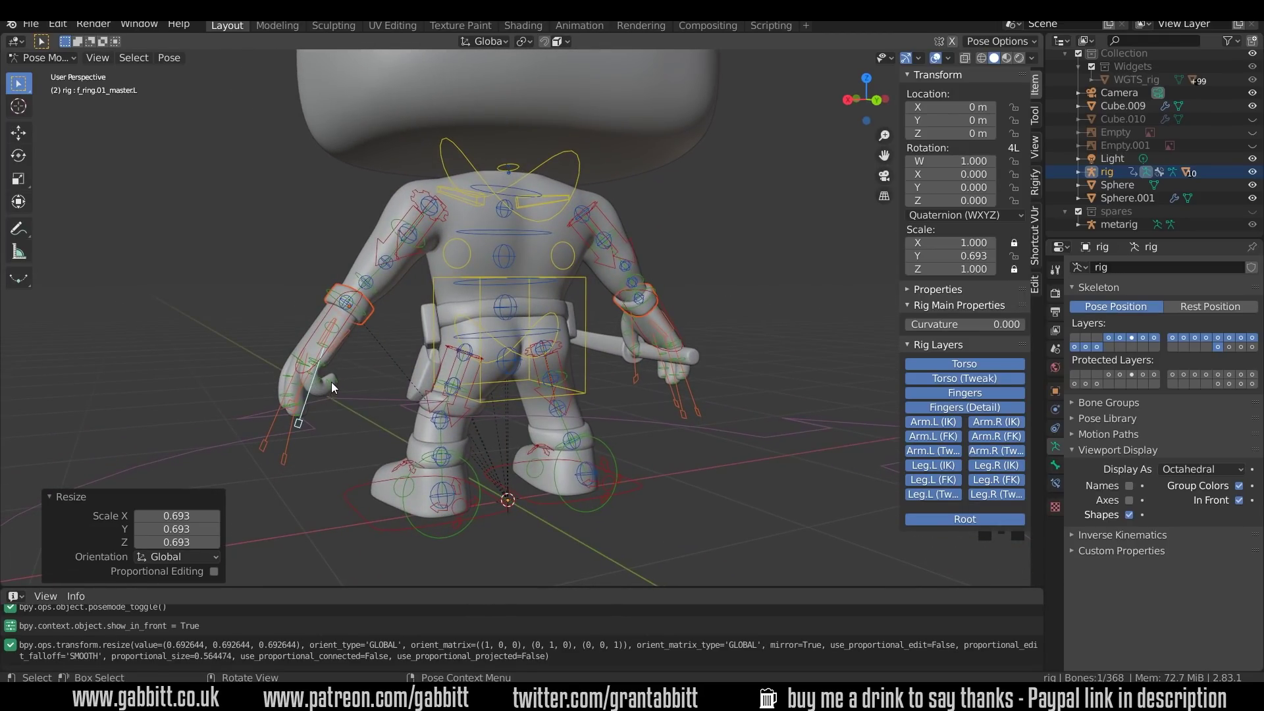
Curl the other two fingers of the left hand by scaling their master controls to about 0.70
middle_drag(323, 395, 313, 451)
shift+click(263, 453)
shift+click(261, 451)
shift+click(261, 452)
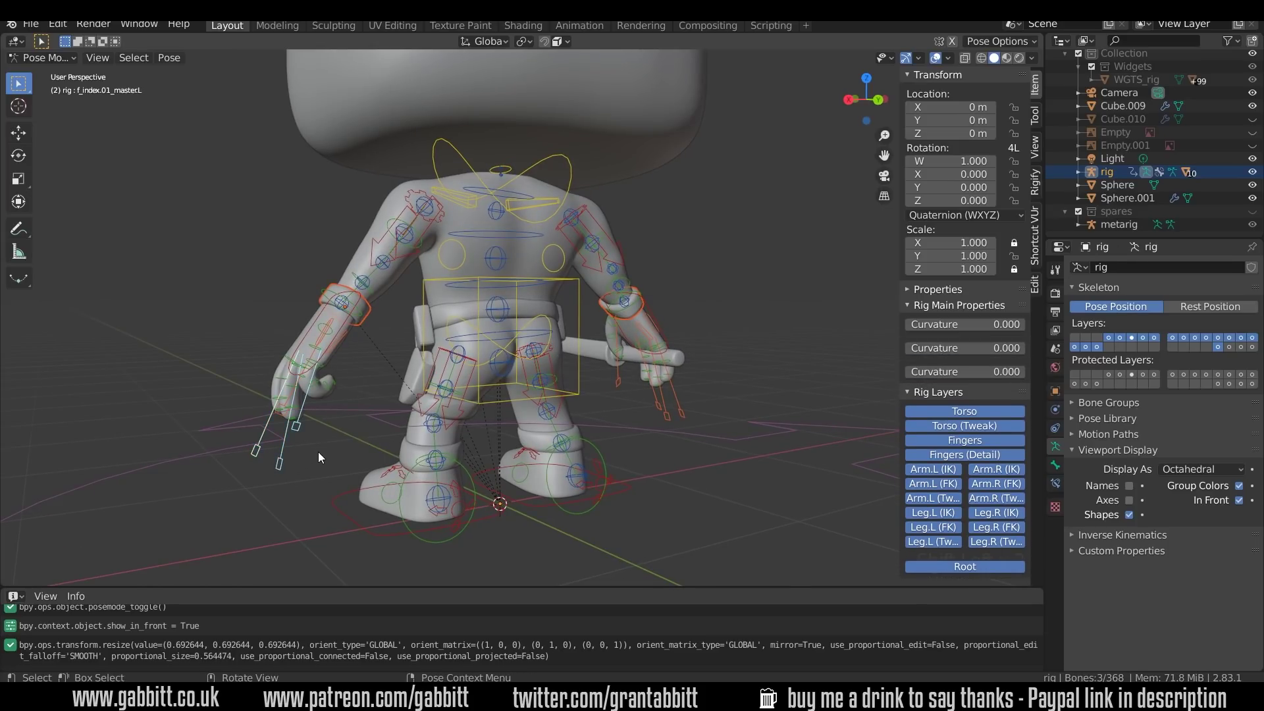
key(s)
key(Escape)
key(ctrl+z)
key(ctrl+z)
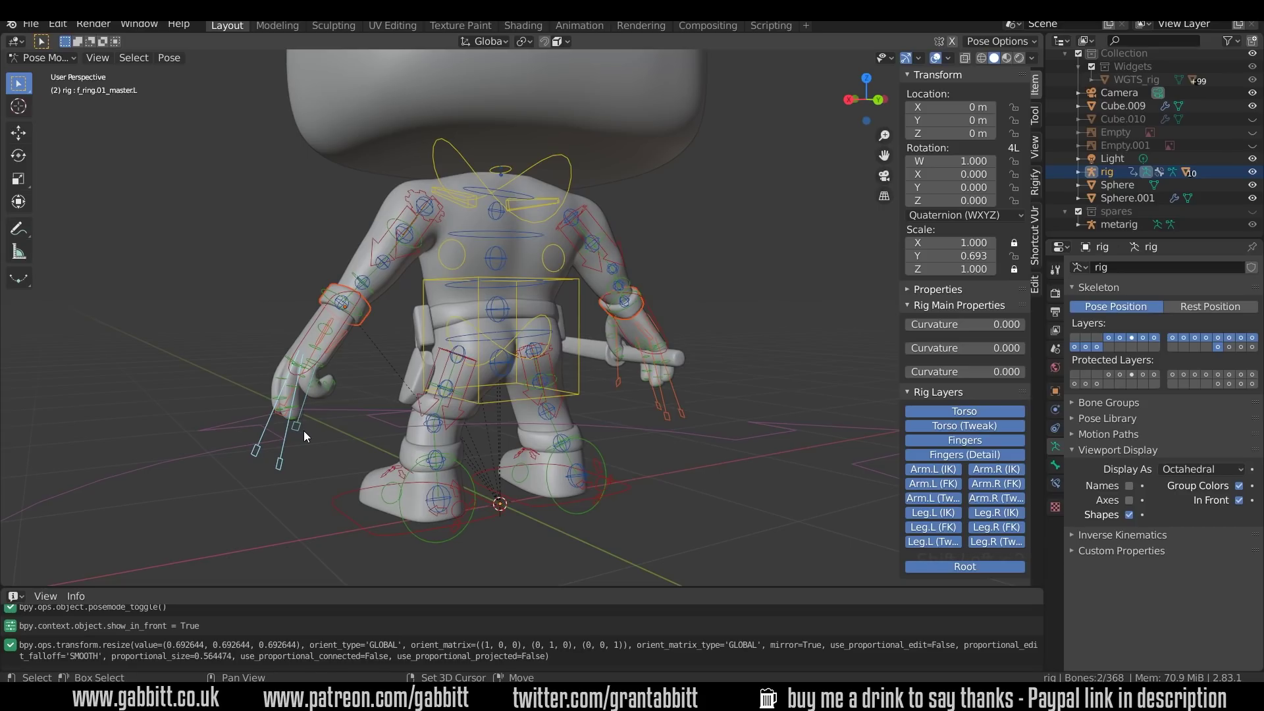
key(s)
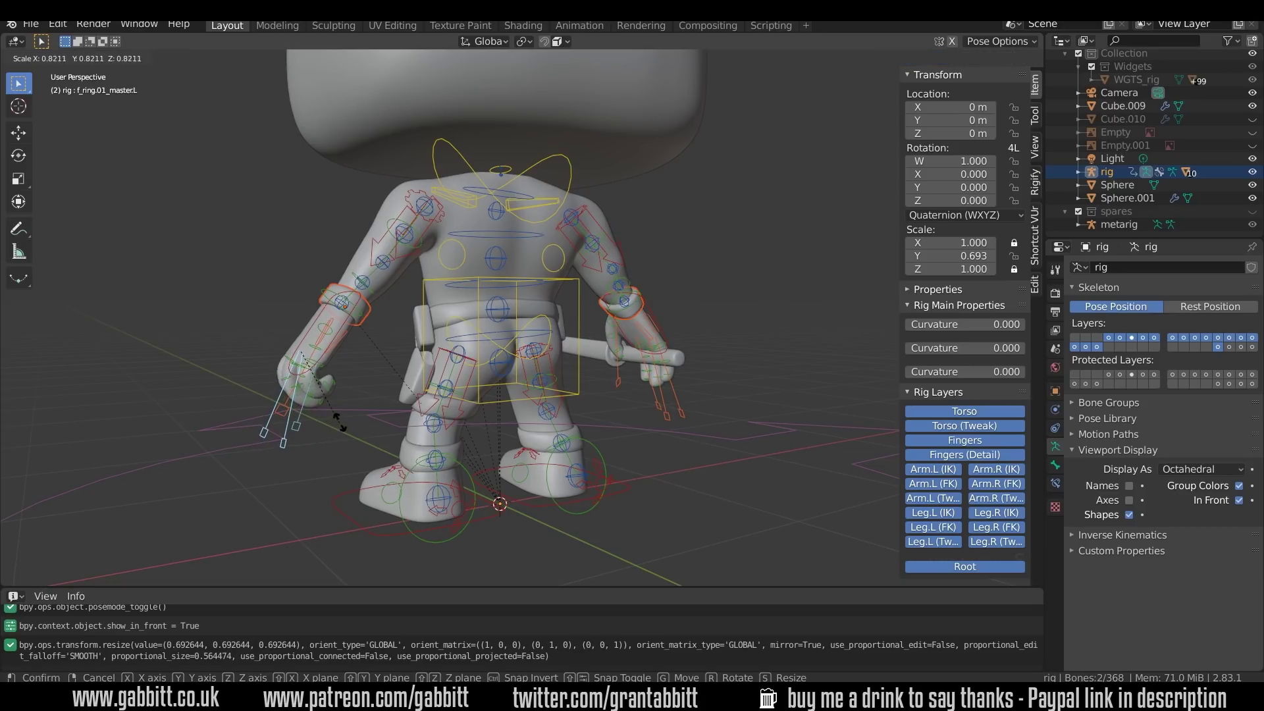
click(340, 408)
middle_drag(341, 408, 289, 405)
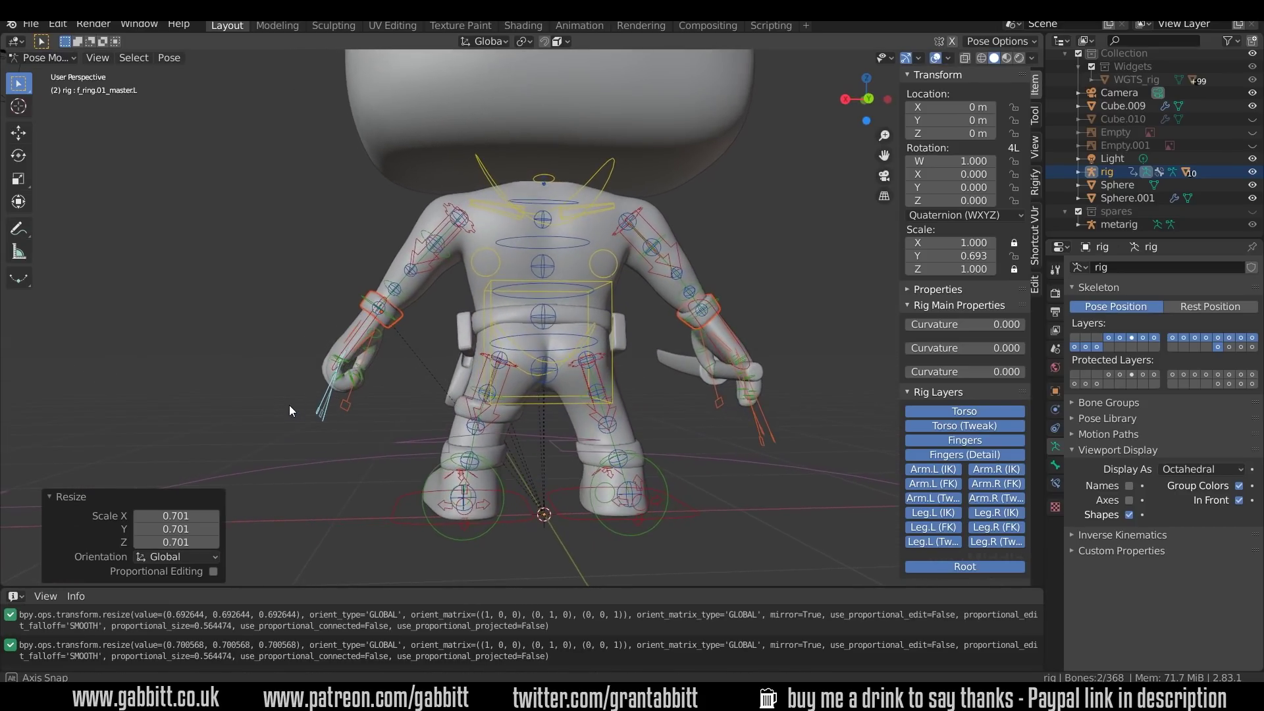
Rotate all three left finger master controls together about 42.8° around their local X axis to close the fist
shift+click(328, 434)
key(r)
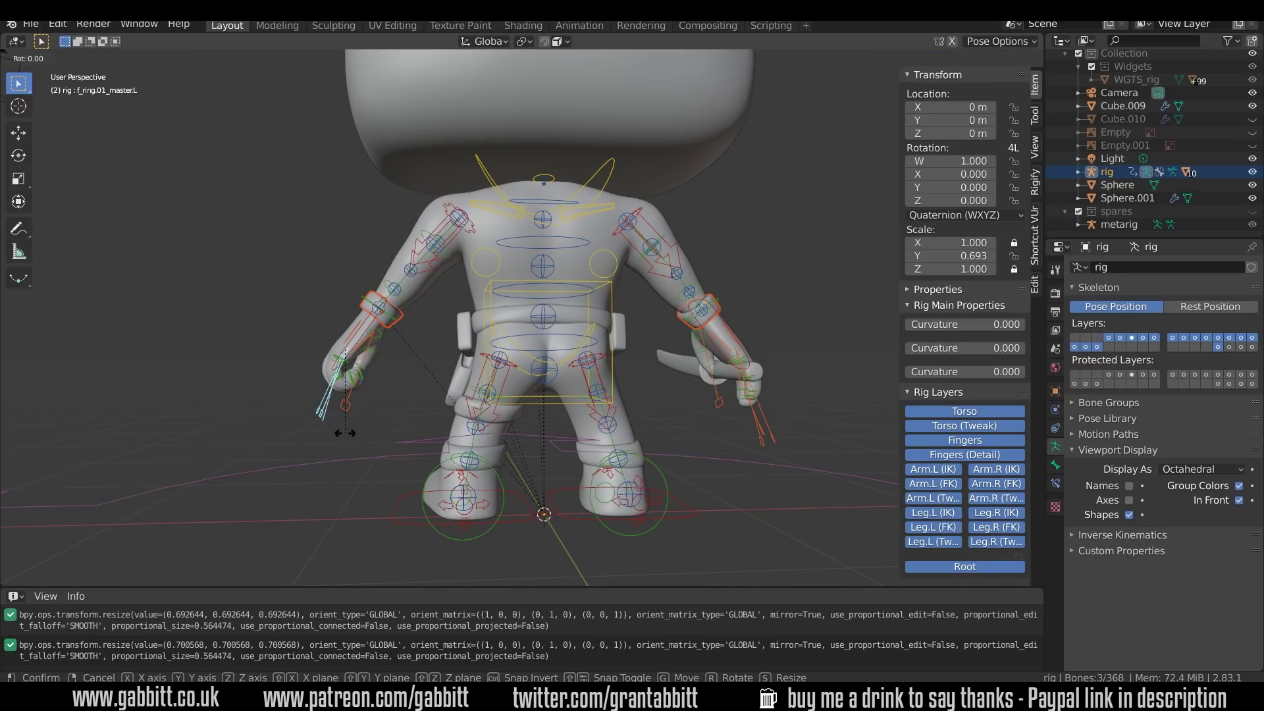
key(x)
key(x)
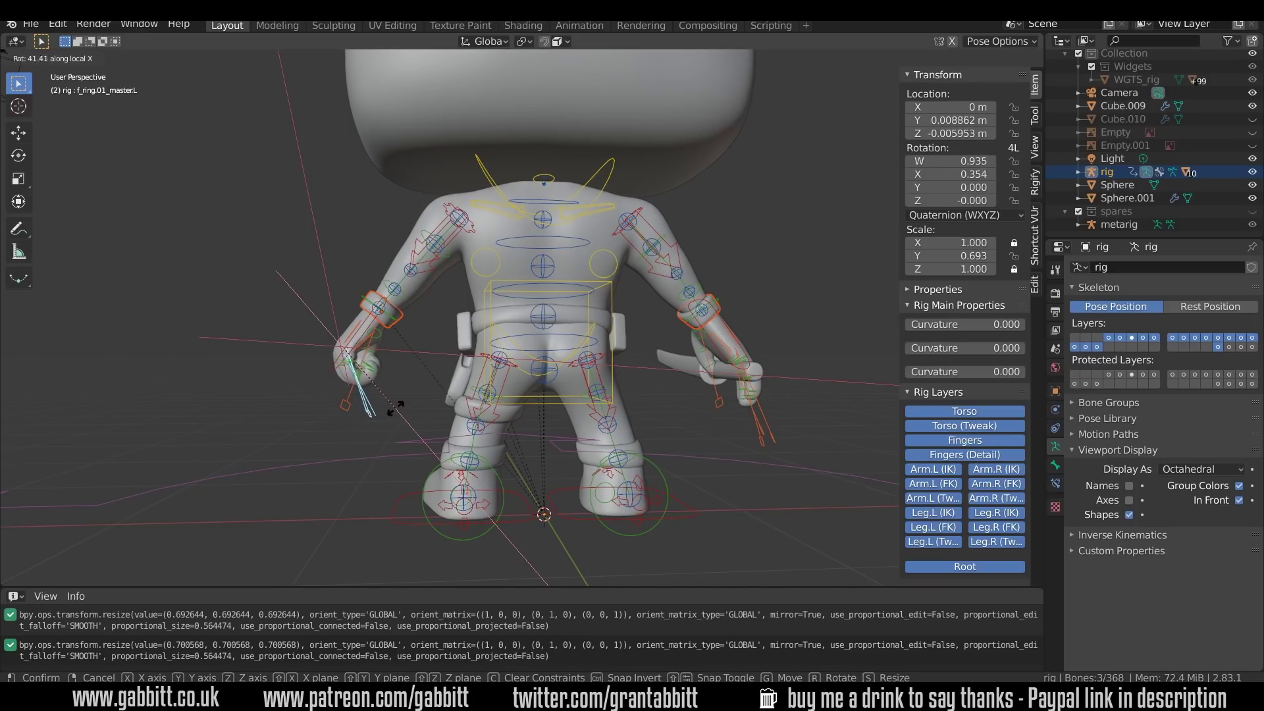
click(355, 412)
middle_drag(354, 412, 542, 386)
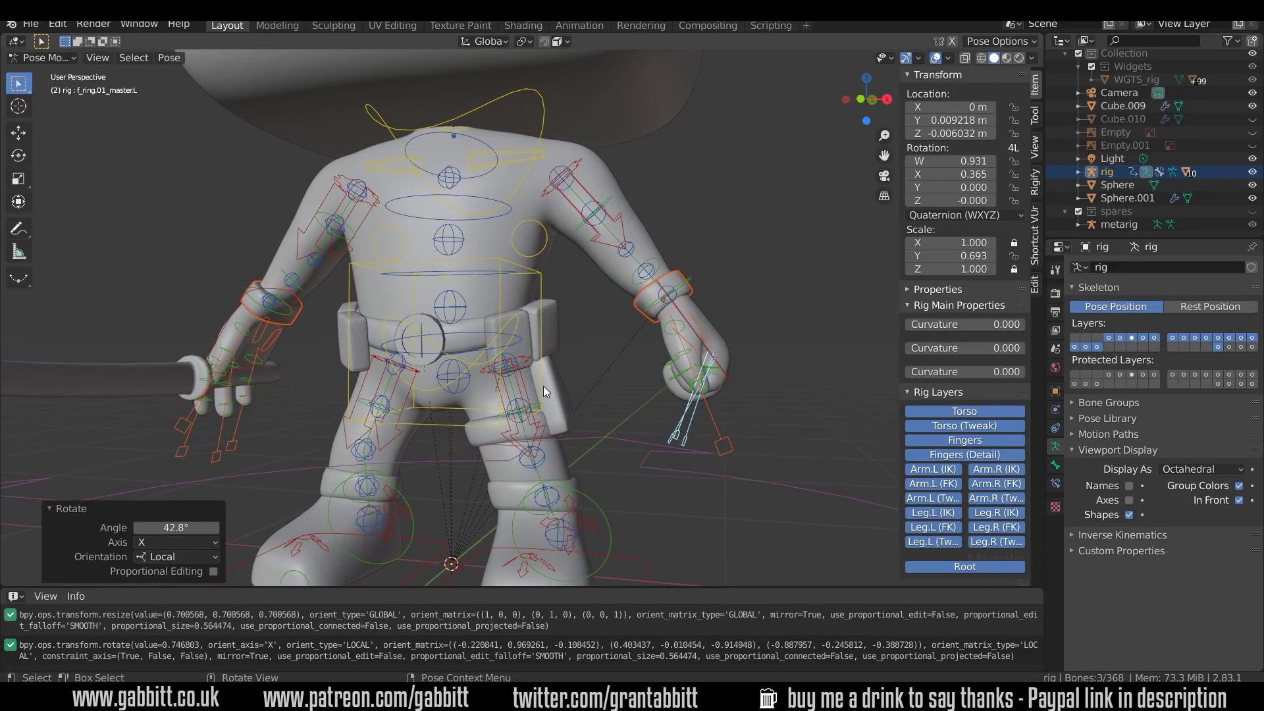
Scale the left thumb's master control to about 0.88 and rotate it to open a grip around the fingers
click(724, 437)
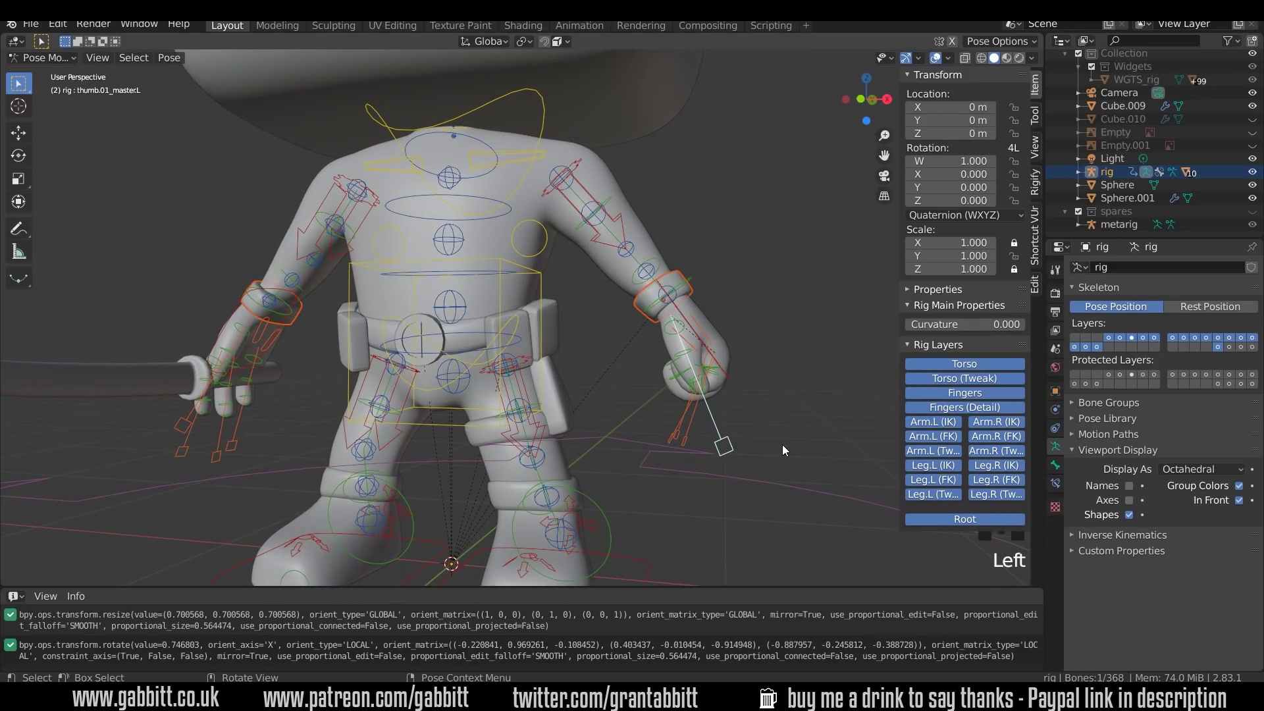
key(s)
click(769, 429)
key(r)
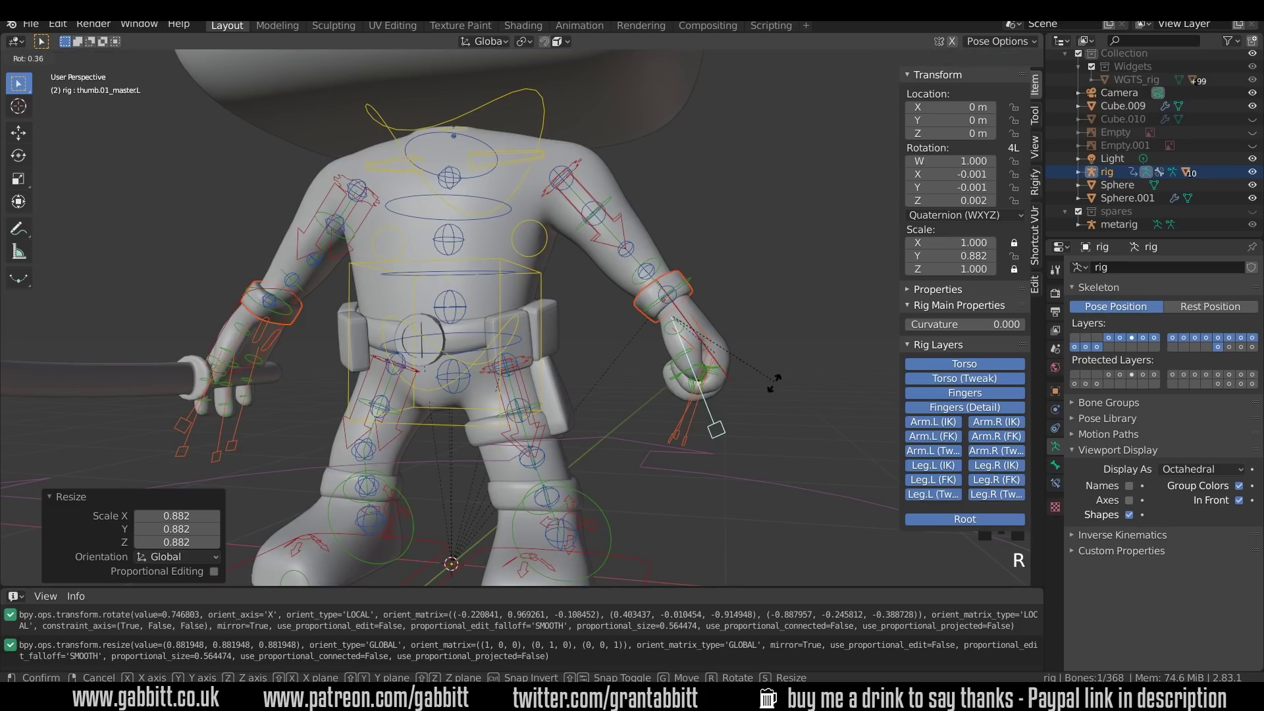
click(726, 414)
middle_drag(727, 417, 611, 404)
Switch the rig from Pose Mode to Object Mode
scroll(681, 412, down, 3)
key(Tab)
key(Tab)
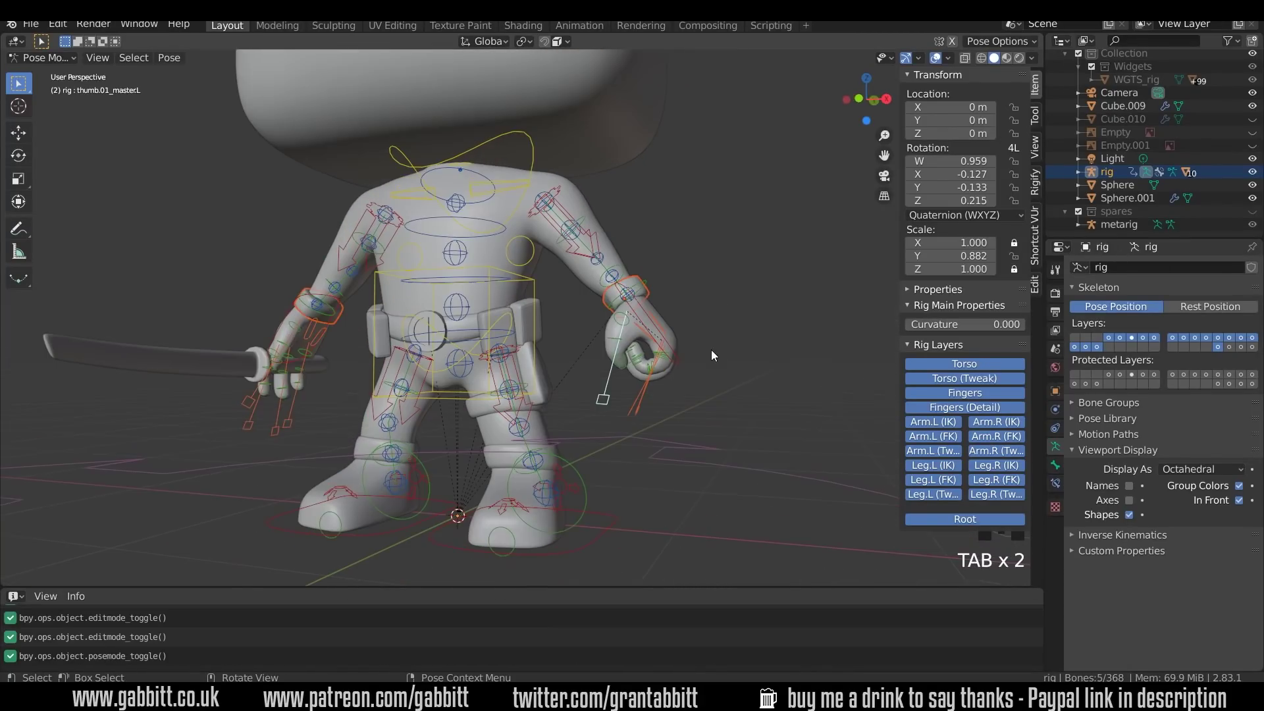
click(59, 57)
click(58, 72)
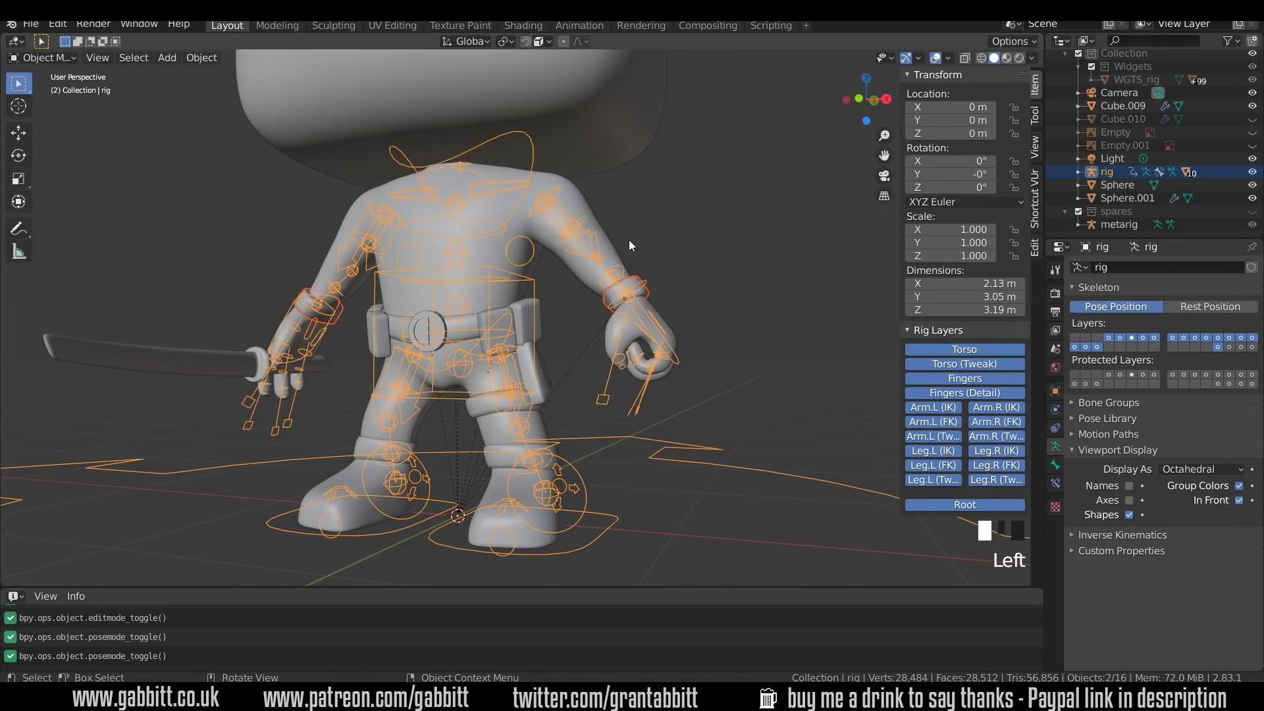
Unhide all hidden objects, including Cube.010, and hide the two reference images again
key(alt+h)
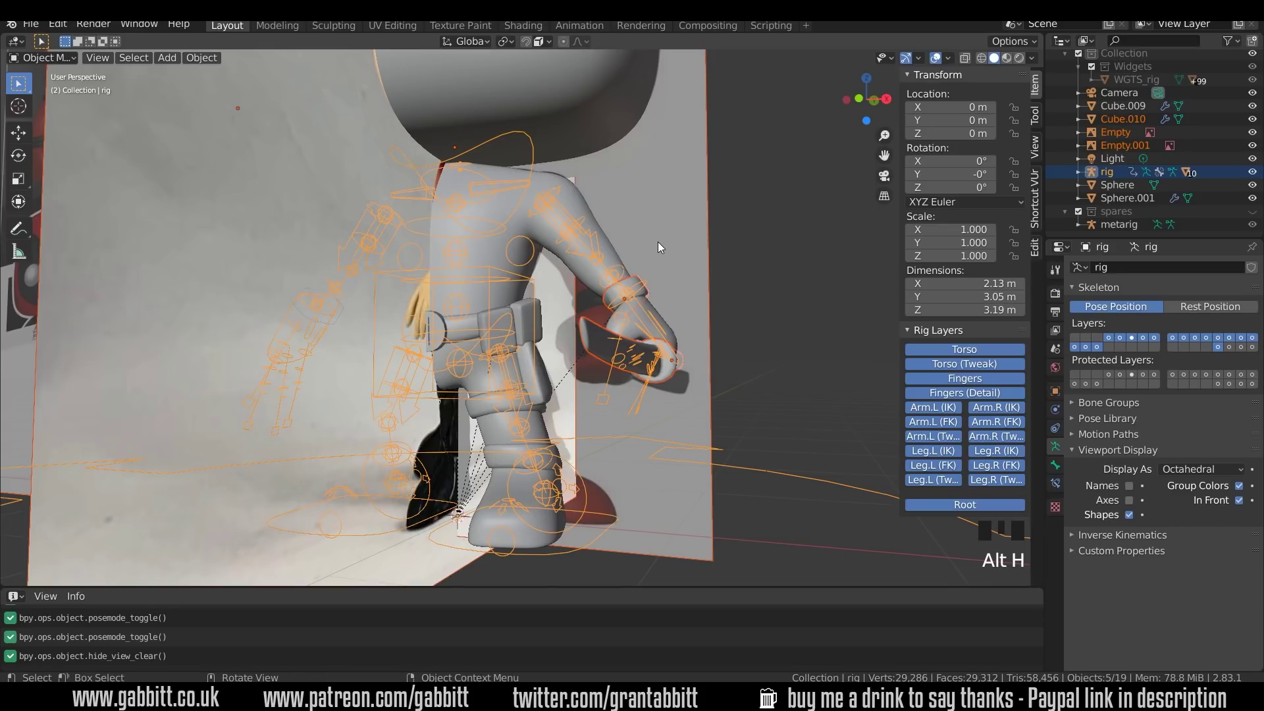
scroll(619, 241, down, 5)
click(481, 91)
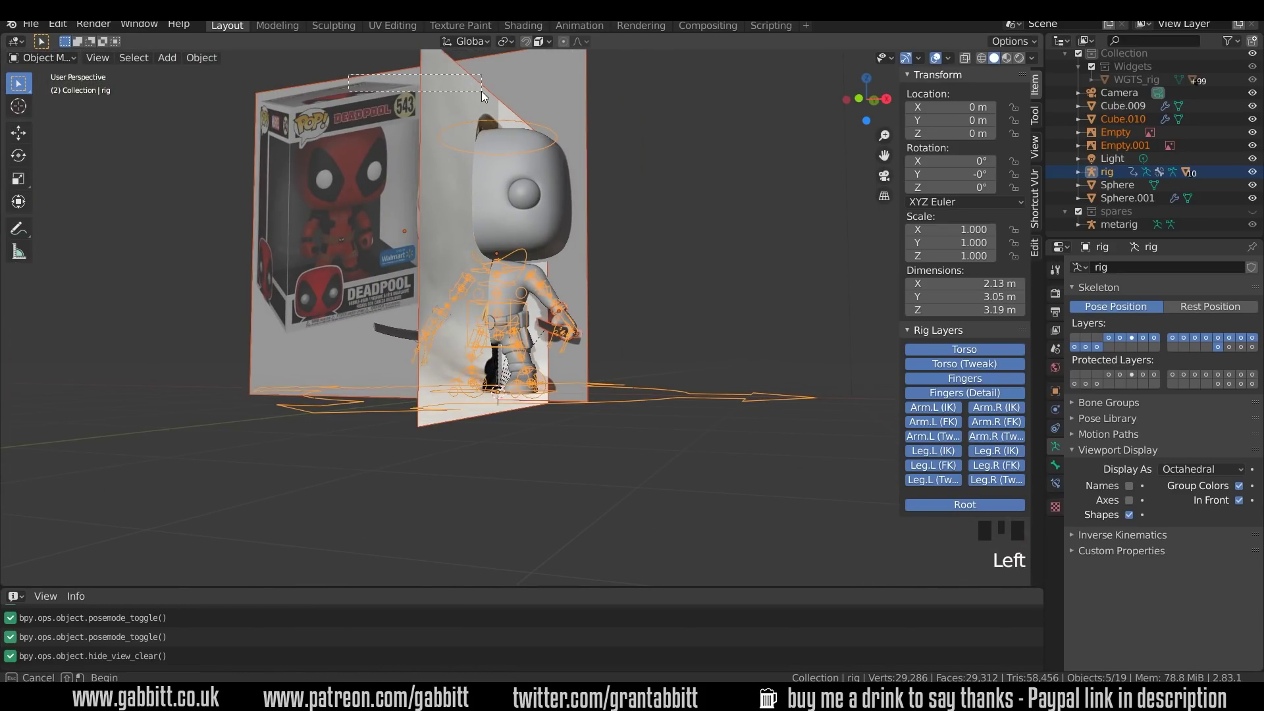
key(h)
Move the sword Cube.010 into the grip of the left hand, to about X 0.883, Y 0.234, Z 0.793 m
middle_drag(598, 325, 538, 378)
scroll(548, 388, up, 3)
scroll(631, 374, up, 3)
click(644, 377)
key(g)
click(628, 365)
key(g)
click(412, 367)
middle_drag(412, 366, 333, 362)
scroll(519, 366, up, 3)
scroll(536, 405, down, 5)
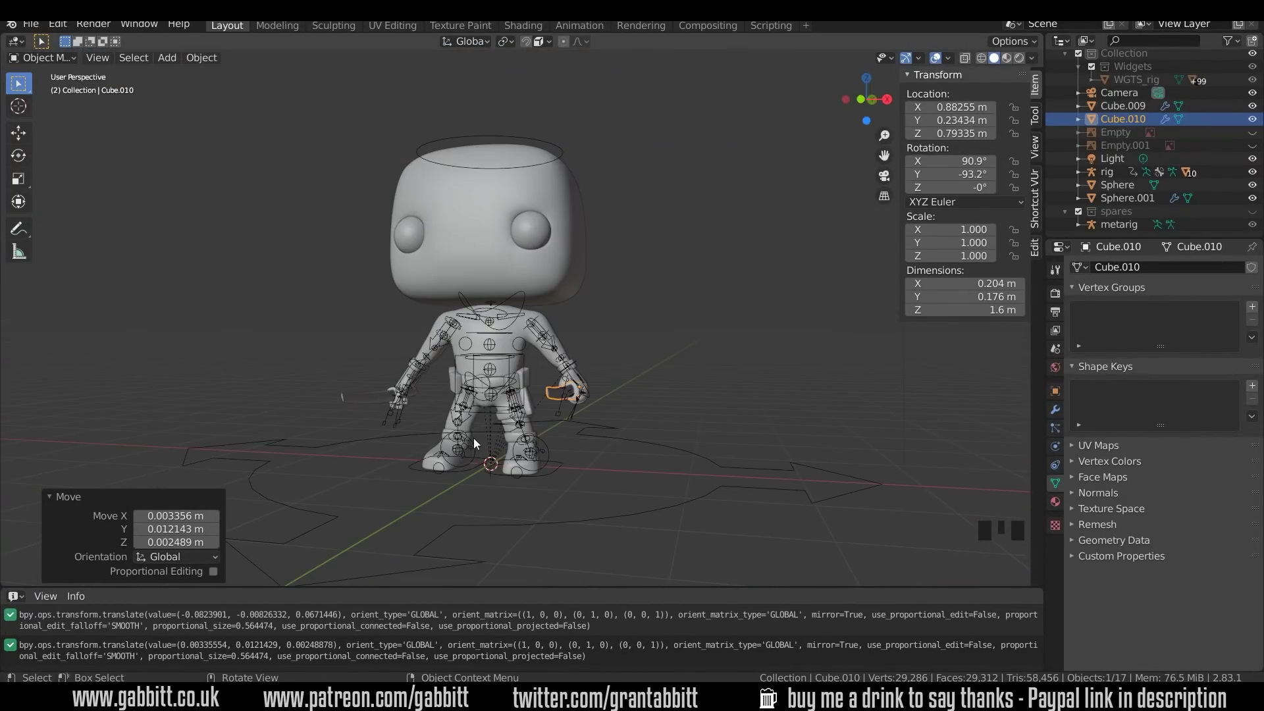